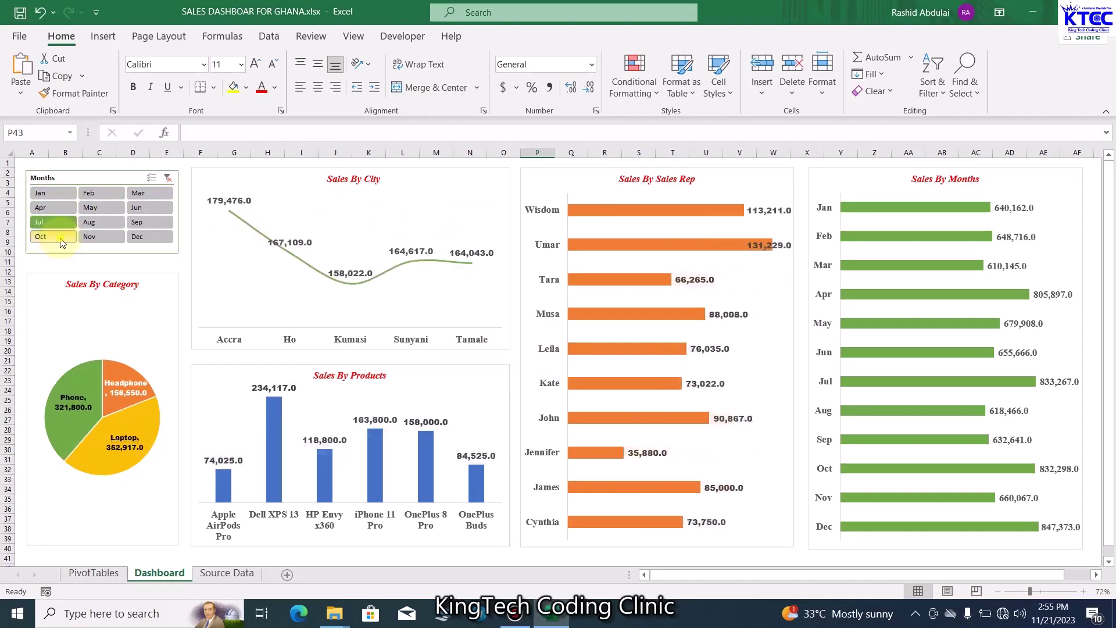
Filter the finished dashboard by single months such as Oct, Dec, Jun and Aug with the Months slicer, ending on May
left_click(53, 237)
left_click(105, 236)
left_click(140, 237)
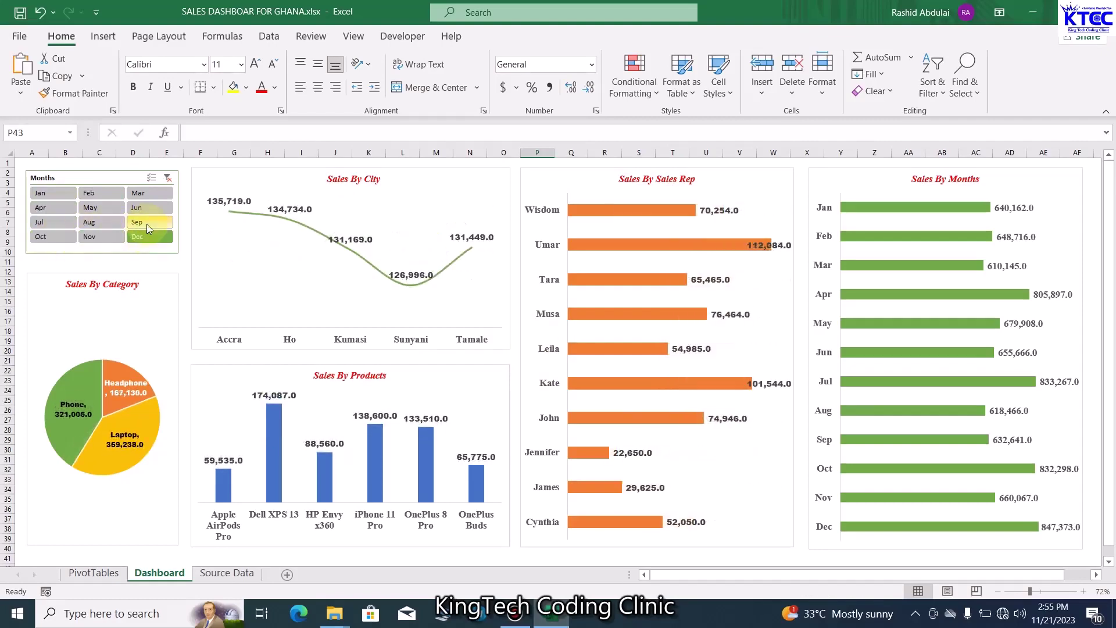
left_click(146, 223)
left_click(152, 205)
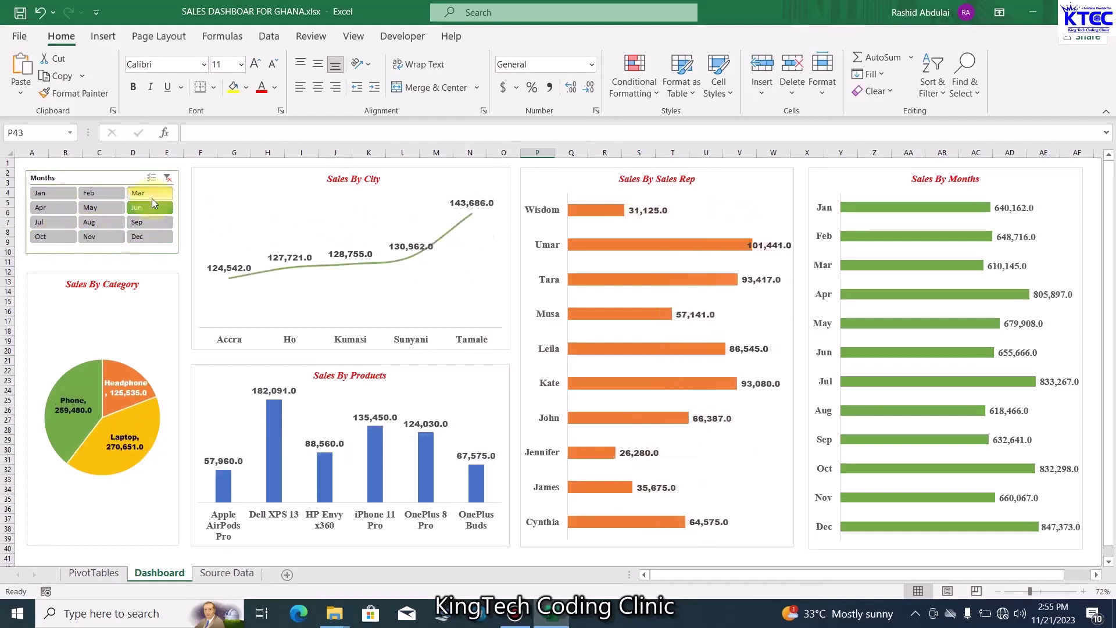
left_click(112, 207)
left_click(102, 223)
left_click(98, 243)
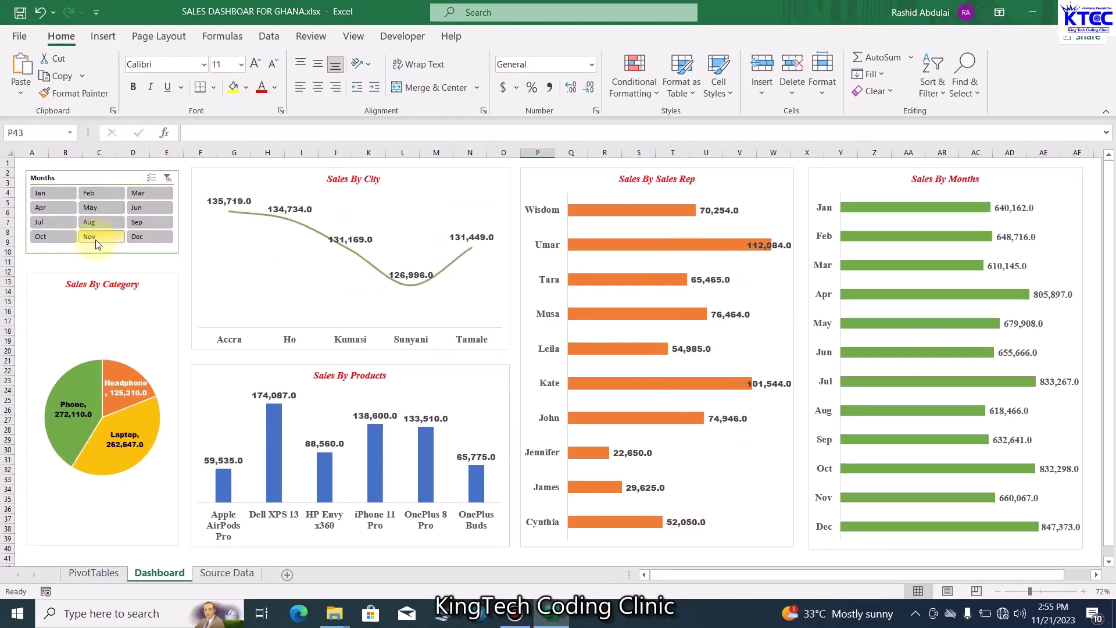
left_click(64, 236)
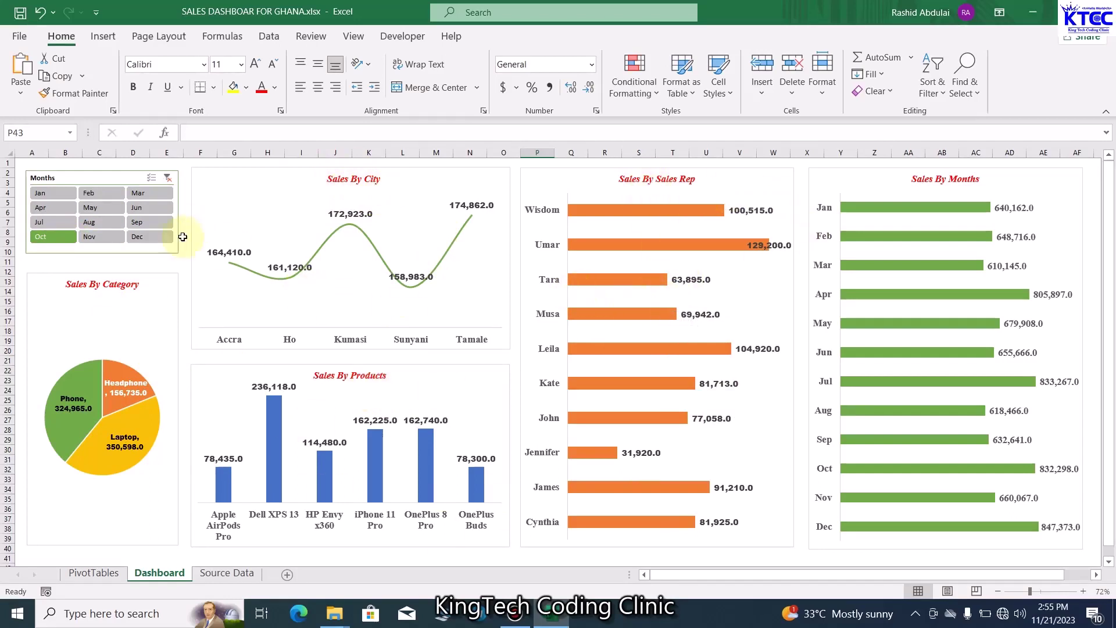
left_click(107, 210)
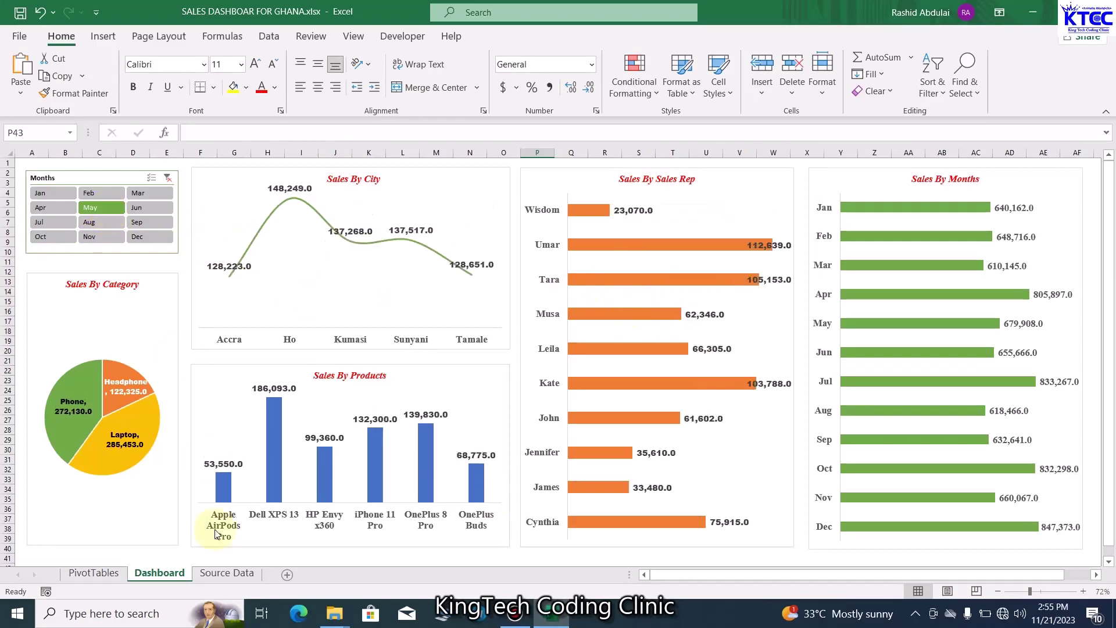
View the PivotTables and Source Data sheets behind the charts, and return to the Dashboard sheet
left_click(93, 574)
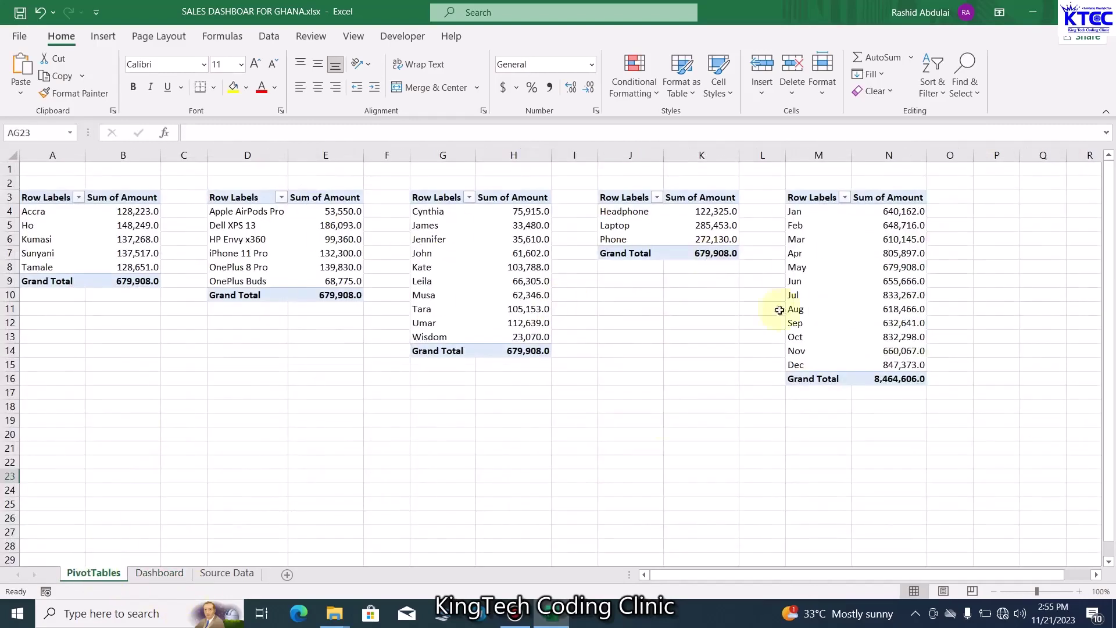
left_click(243, 576)
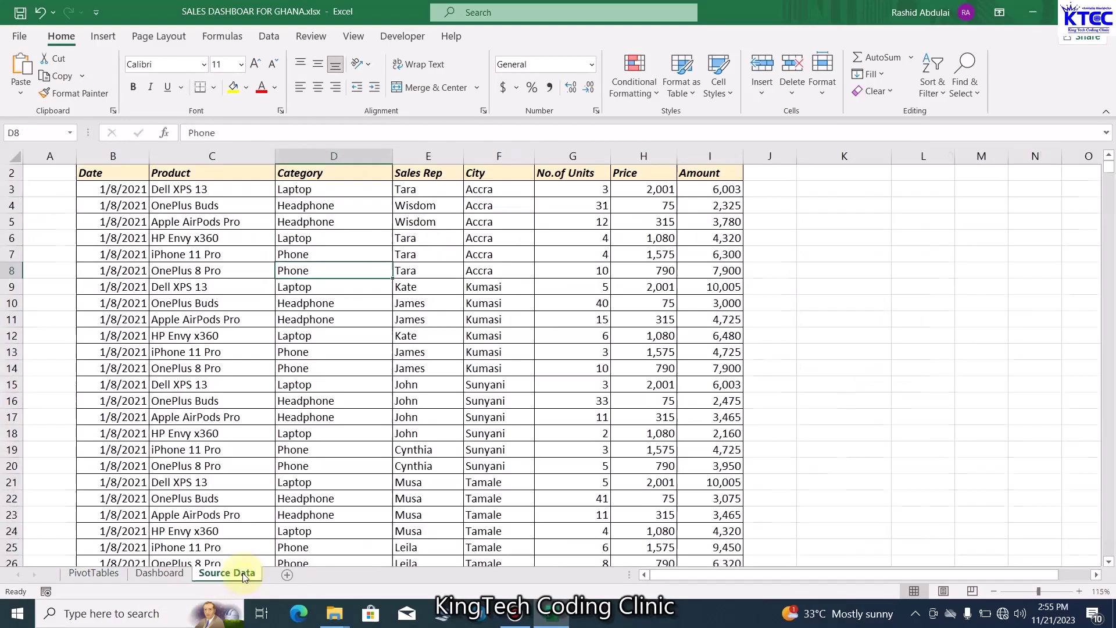
left_click(172, 574)
Filter the dashboard by Dec, Sep, Jun, Mar, Feb and Jan in turn using the Months slicer
left_click(156, 234)
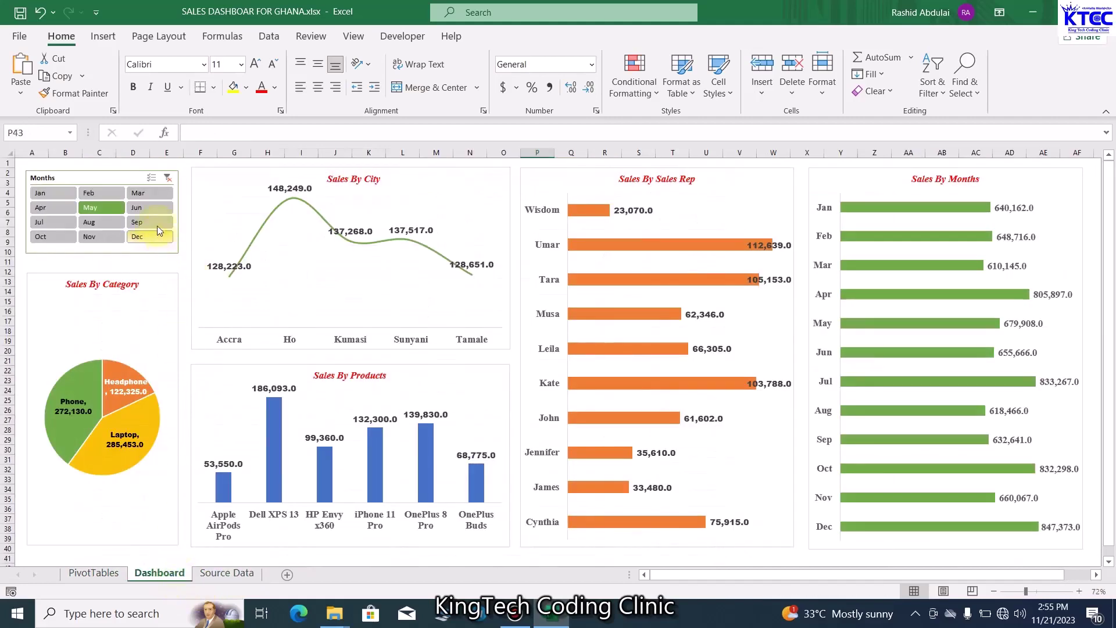
left_click(158, 221)
left_click(160, 205)
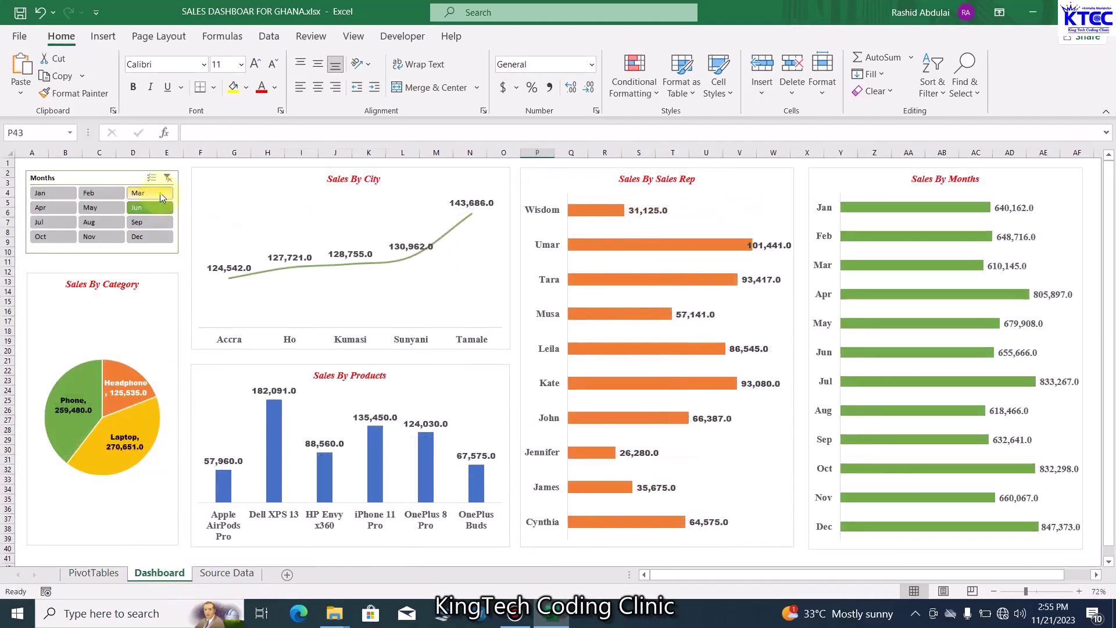
left_click(128, 194)
left_click(96, 193)
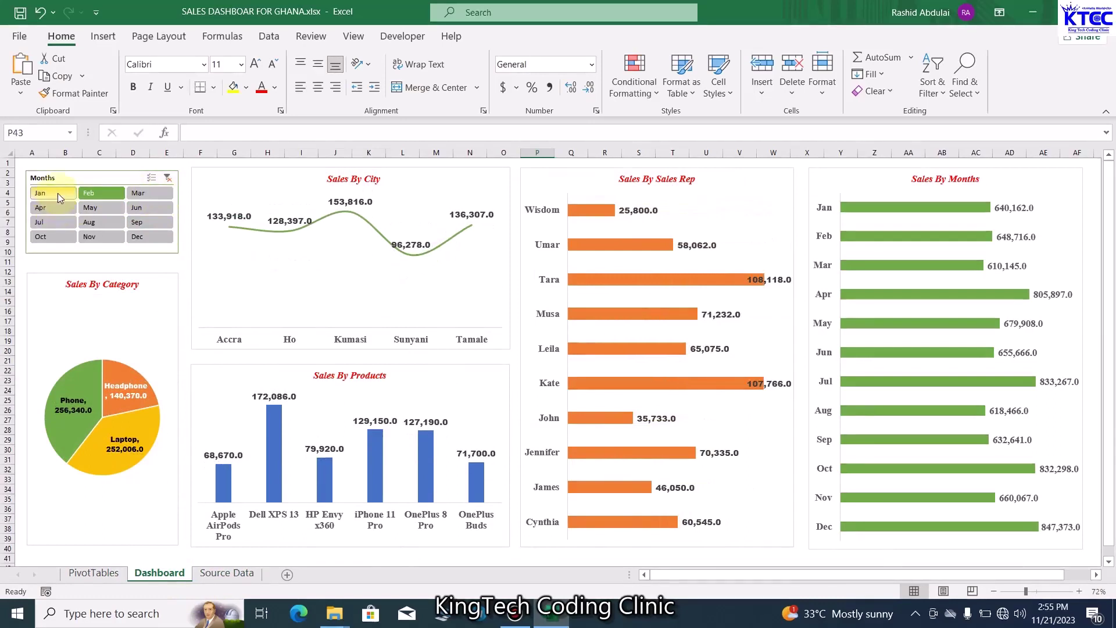
left_click(58, 193)
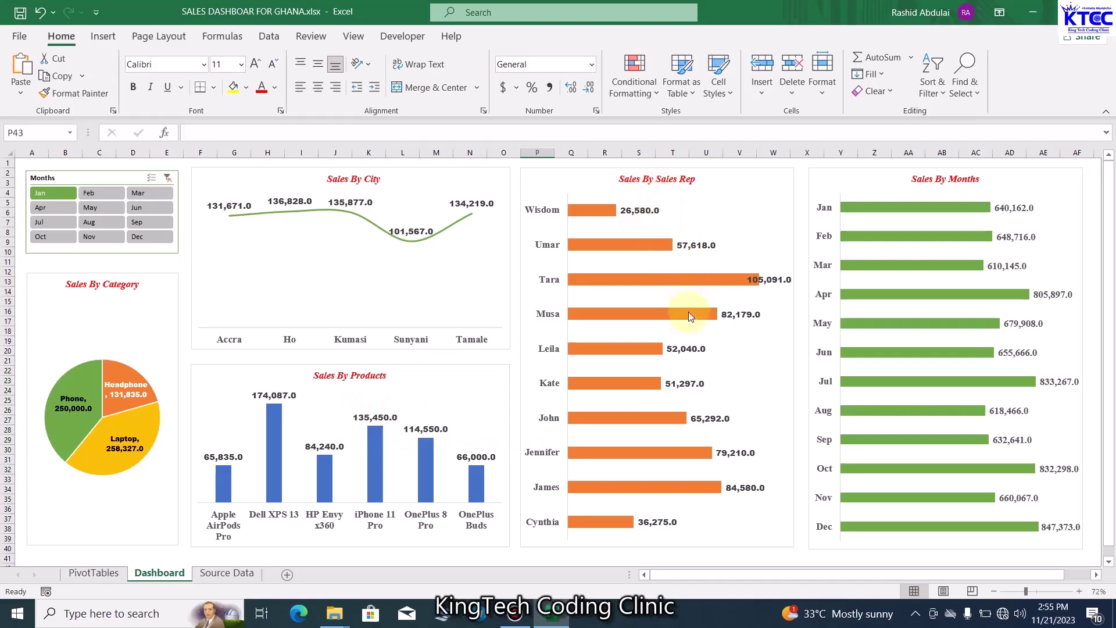
Run the Months slicer through further months, including Nov, Oct, Aug, Feb and Apr, to examine how the charts respond
left_click(142, 222)
left_click(93, 236)
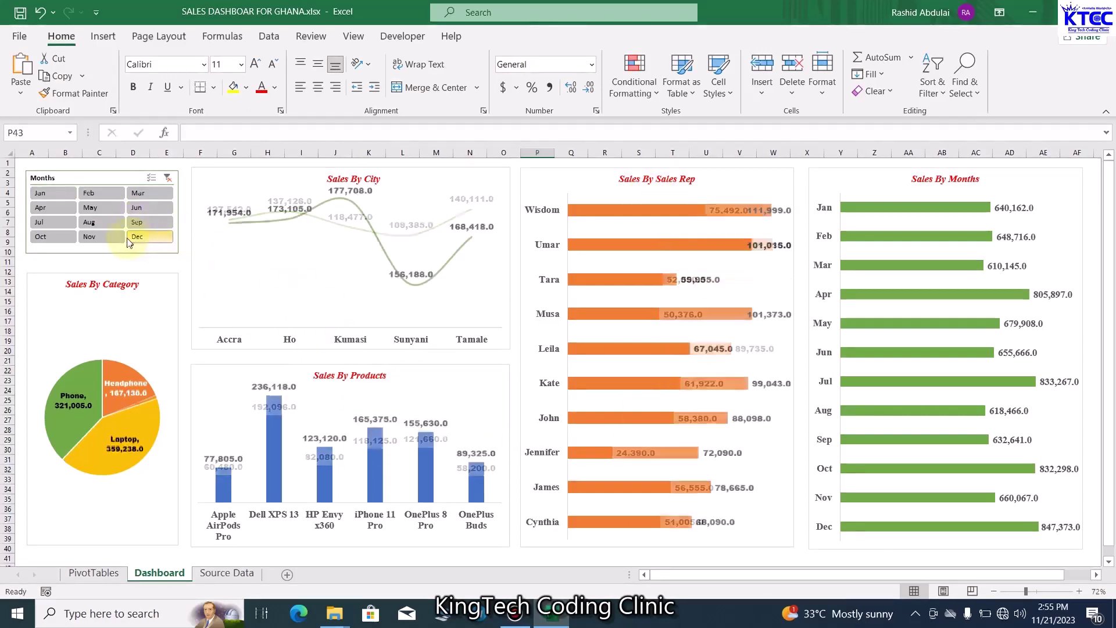
left_click(70, 235)
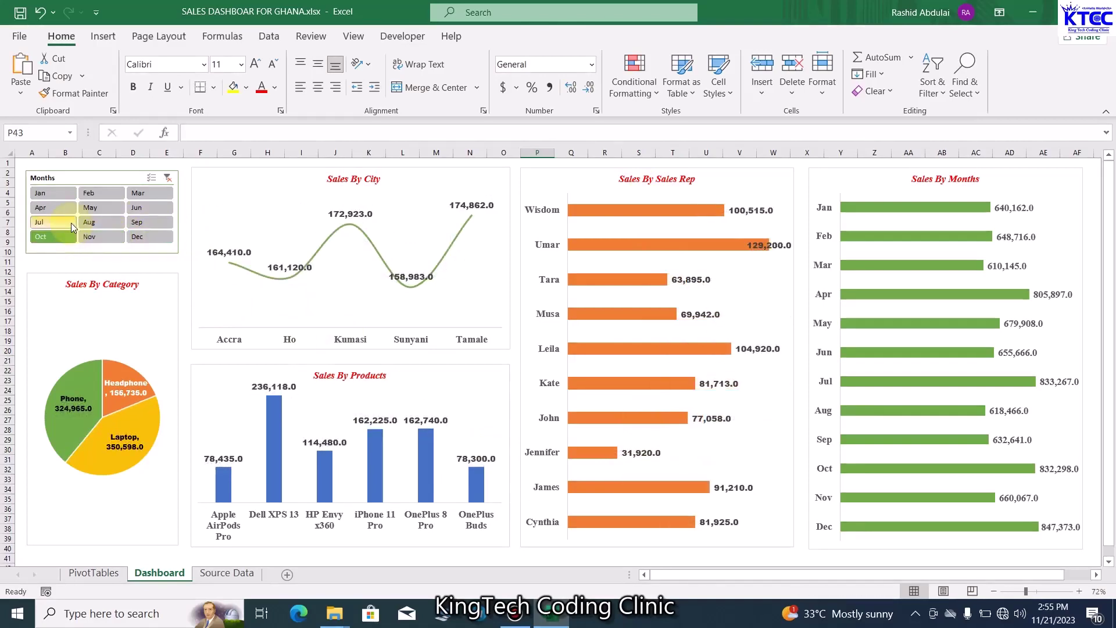
left_click(71, 222)
left_click(103, 226)
left_click(138, 220)
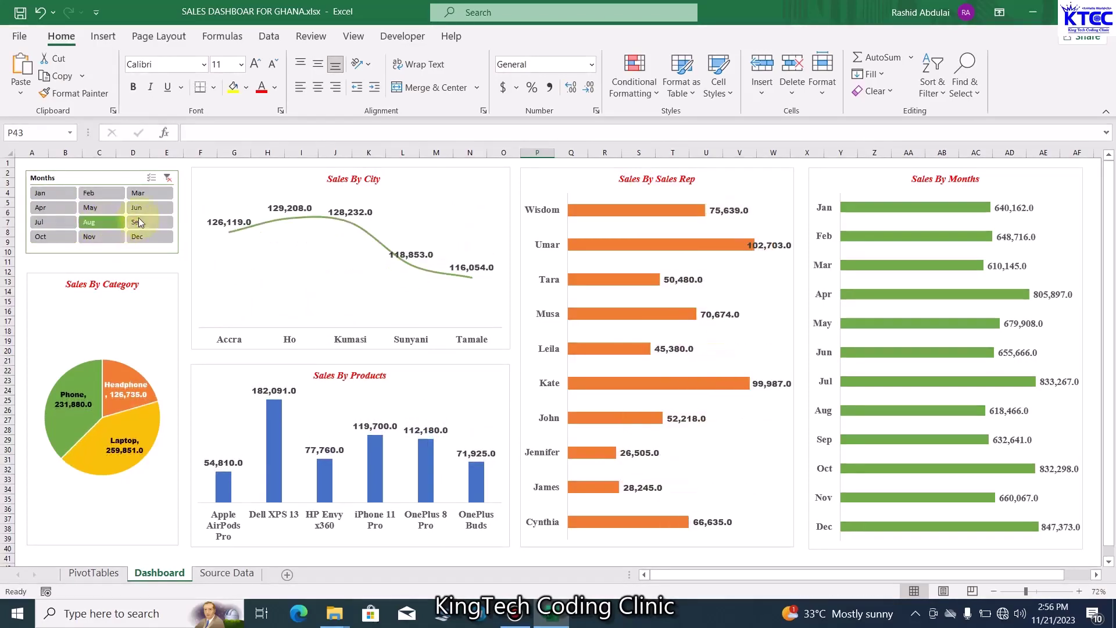
left_click(142, 208)
left_click(96, 194)
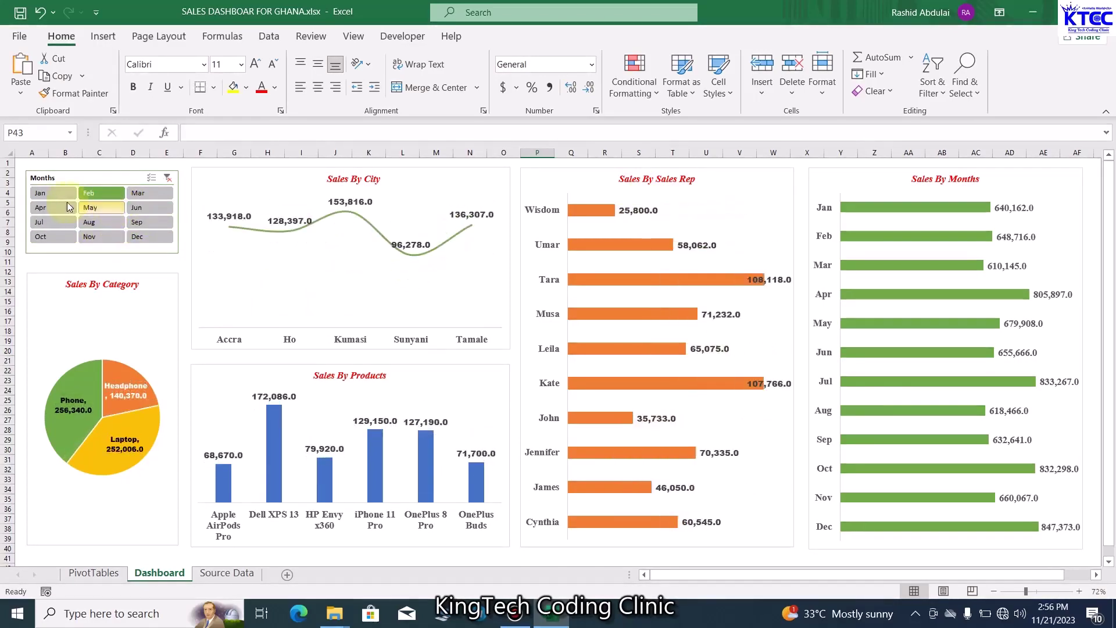
left_click(61, 196)
left_click(53, 222)
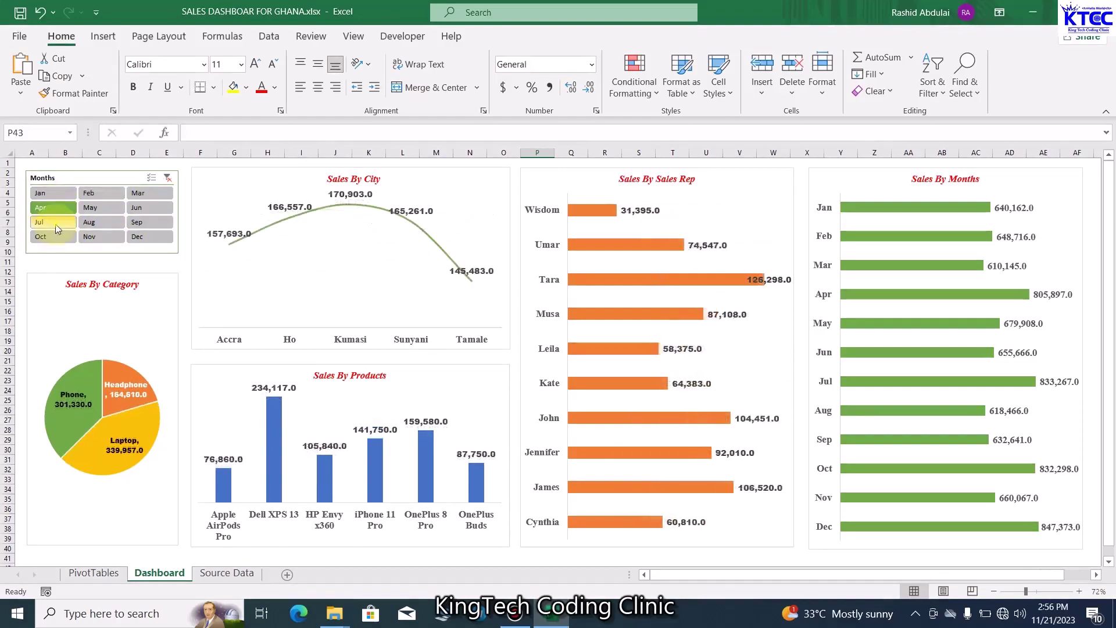
left_click(93, 226)
left_click(140, 208)
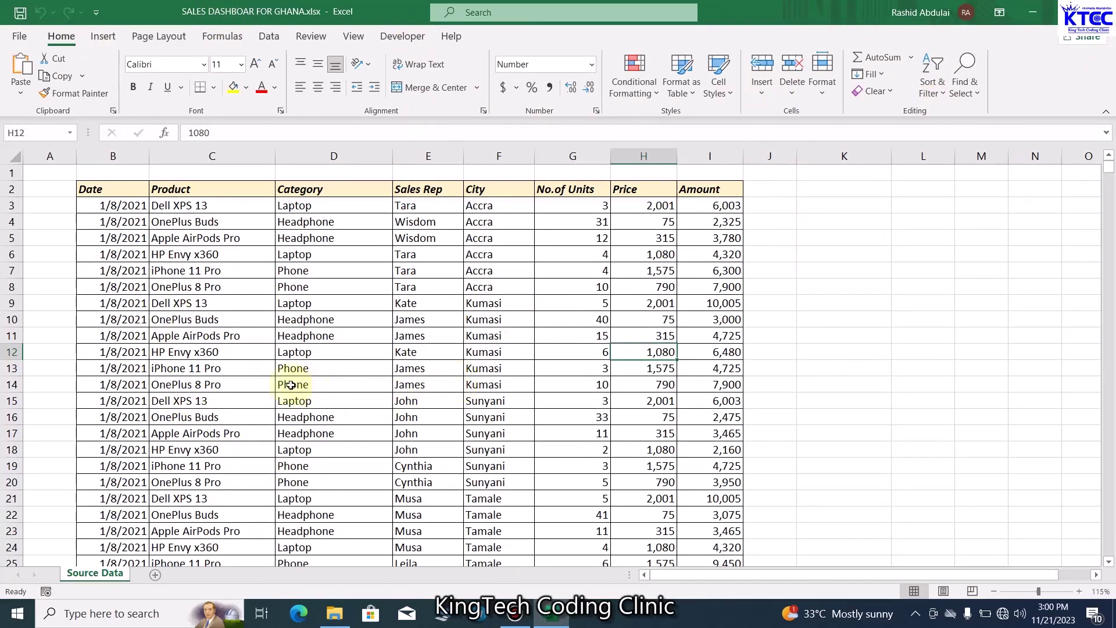
Create a PivotTable on a new worksheet from the Source Data range $B$2:$I$1562
left_click(184, 257)
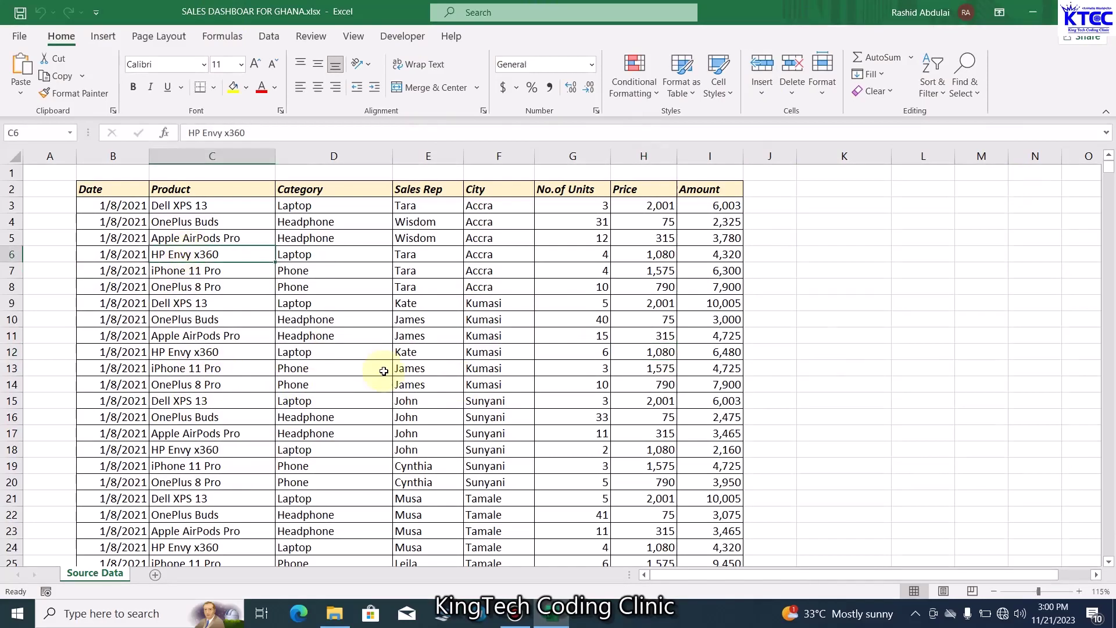
left_click(102, 36)
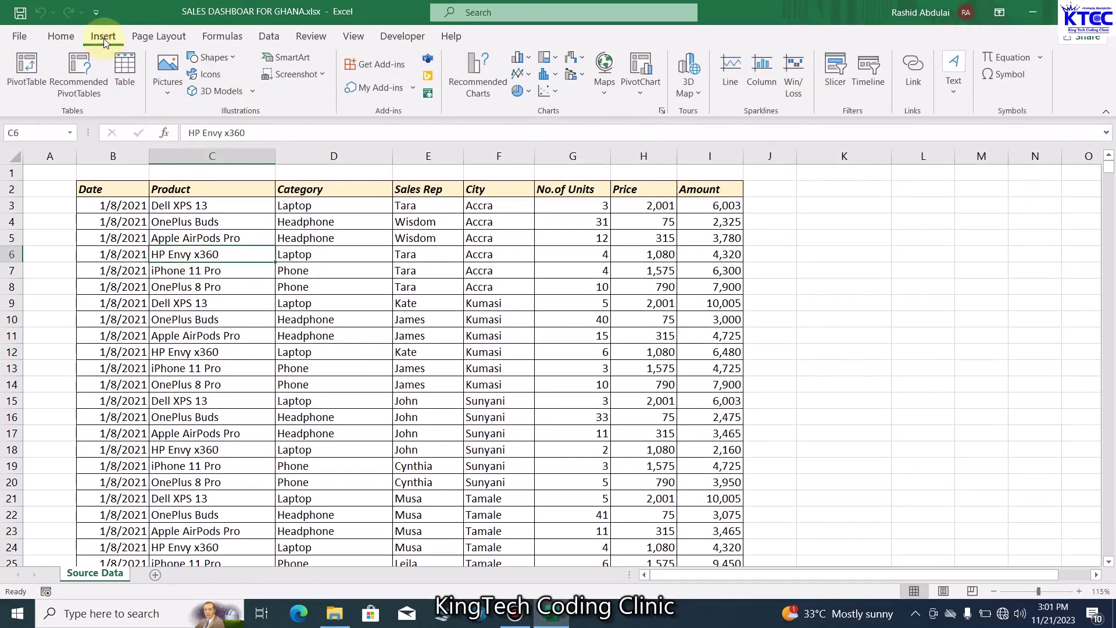
left_click(26, 63)
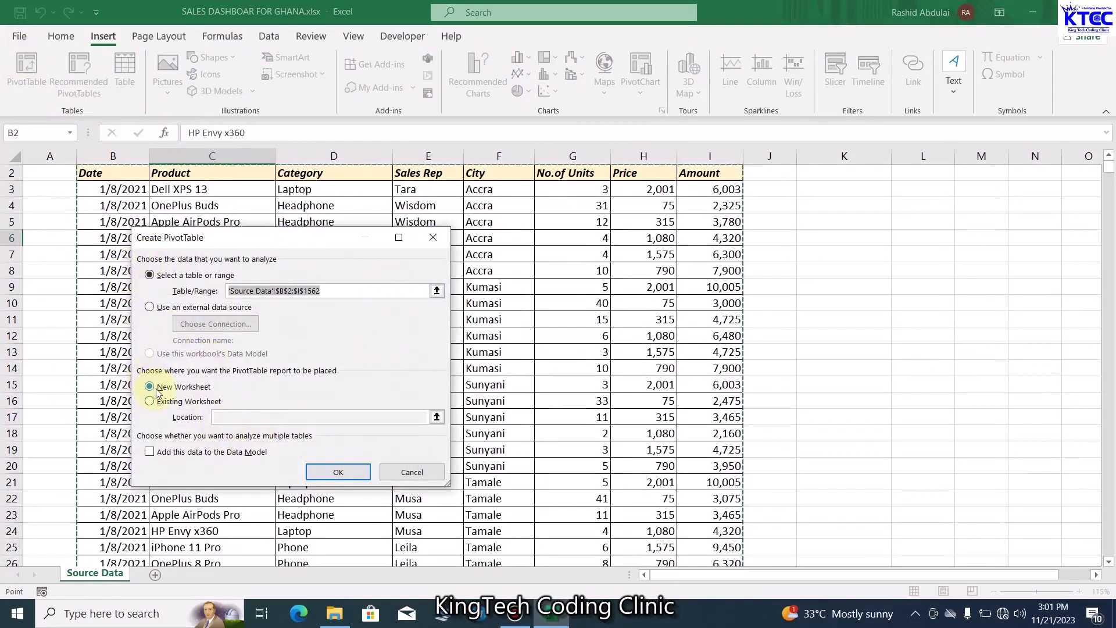
left_click(329, 480)
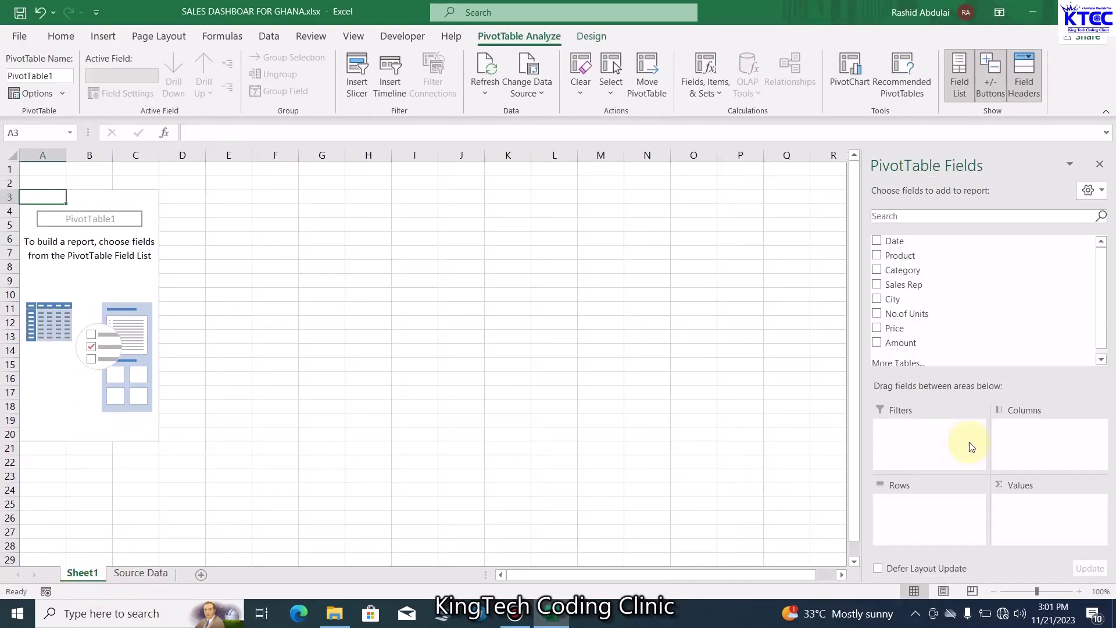
Rename the new PivotTable worksheet as PivotTables
double_click(82, 574)
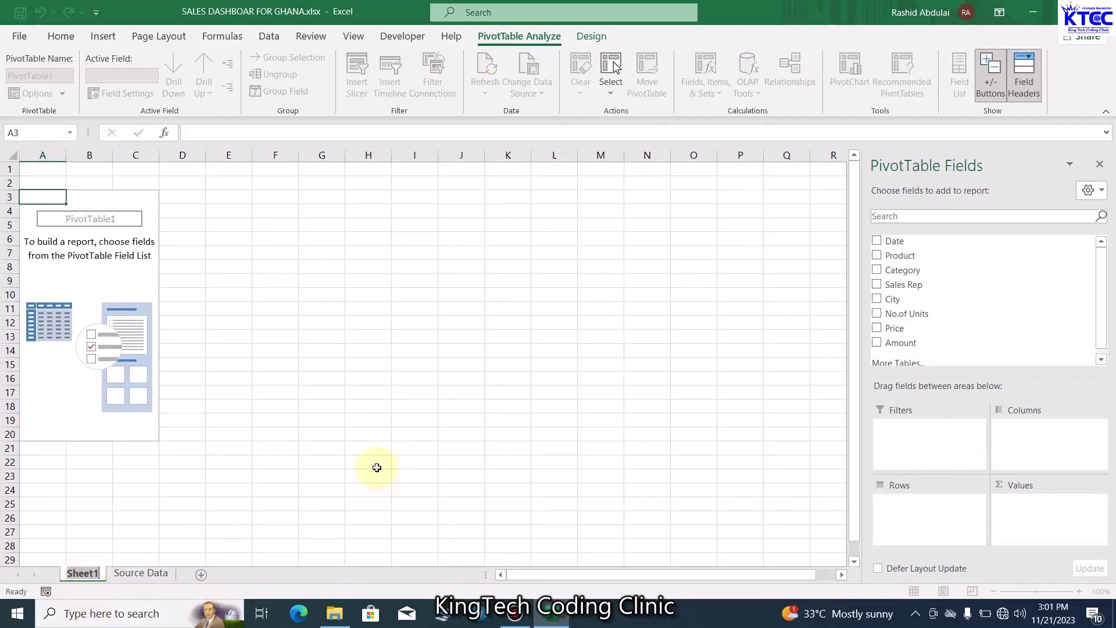
type("Pivota")
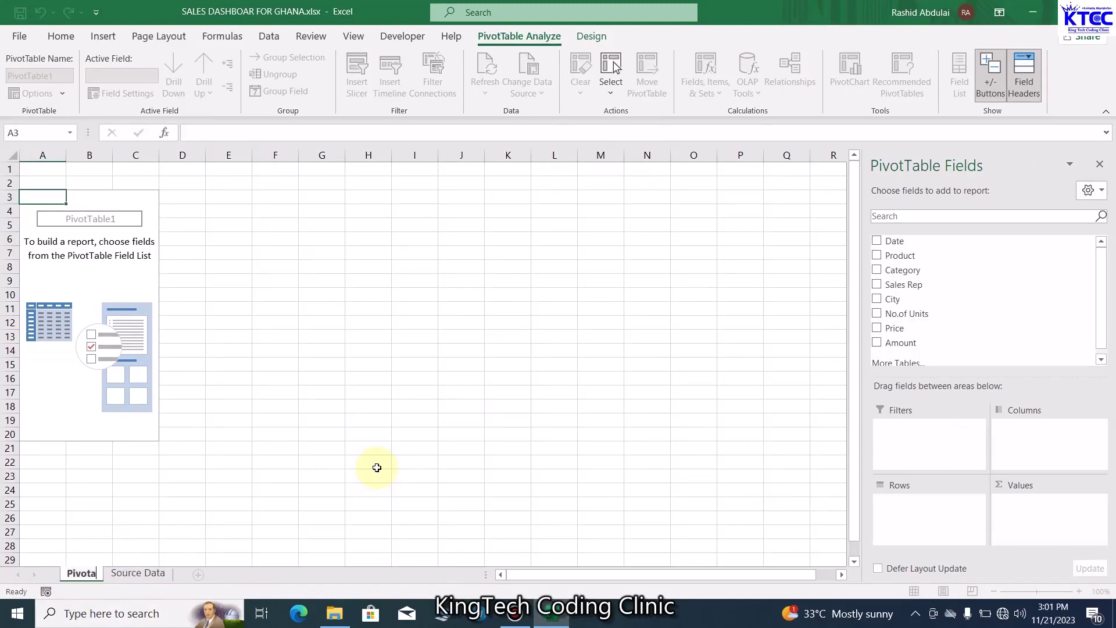
key("BackSpace")
type("Tab")
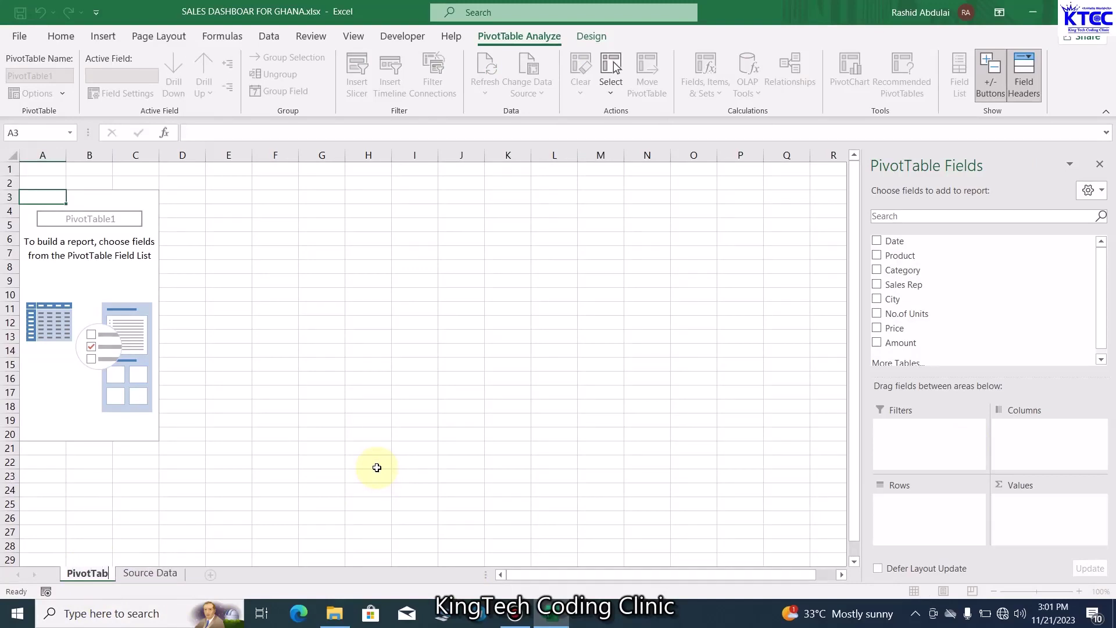
type("les")
left_click(377, 468)
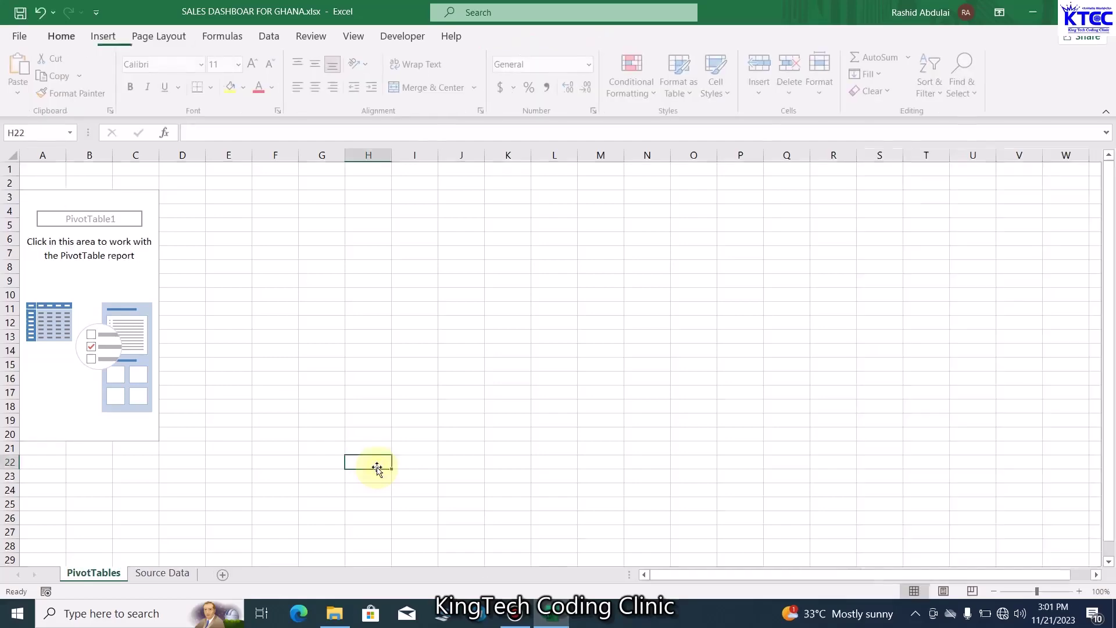
Build the PivotTable with City as the rows and the sum of Amount as the values
left_click(107, 276)
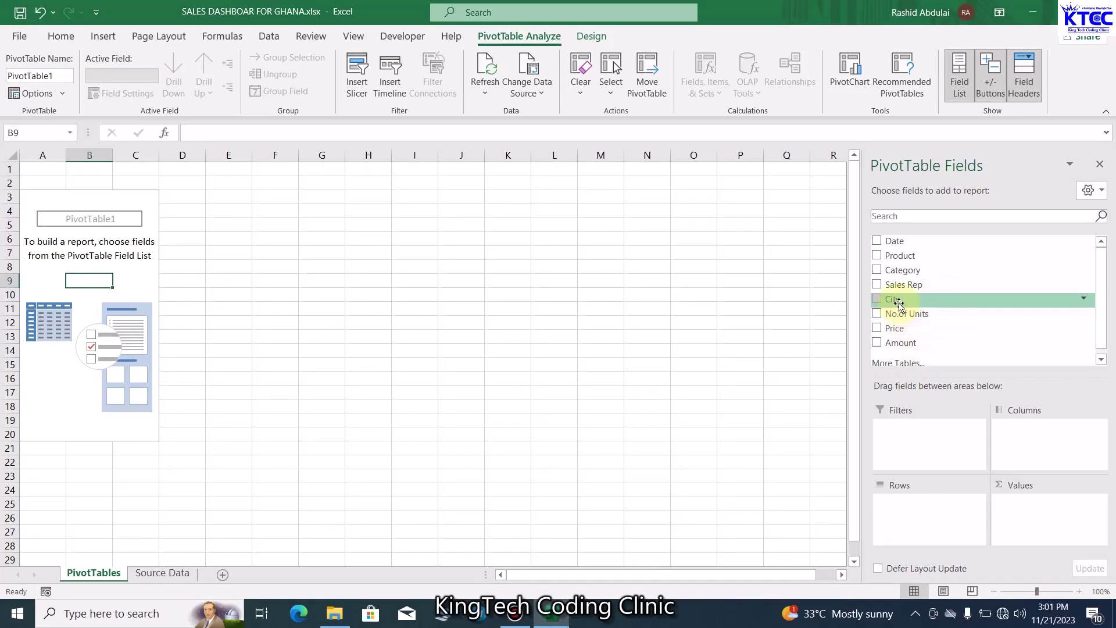
left_click_drag(899, 306, 910, 510)
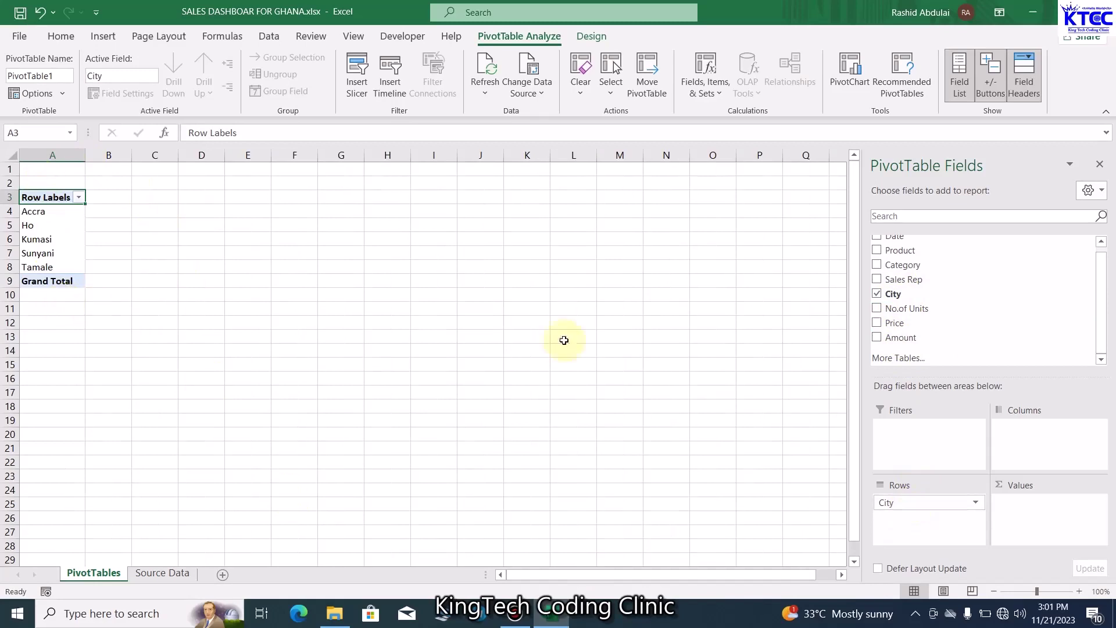
scroll(931, 305, "up", 1)
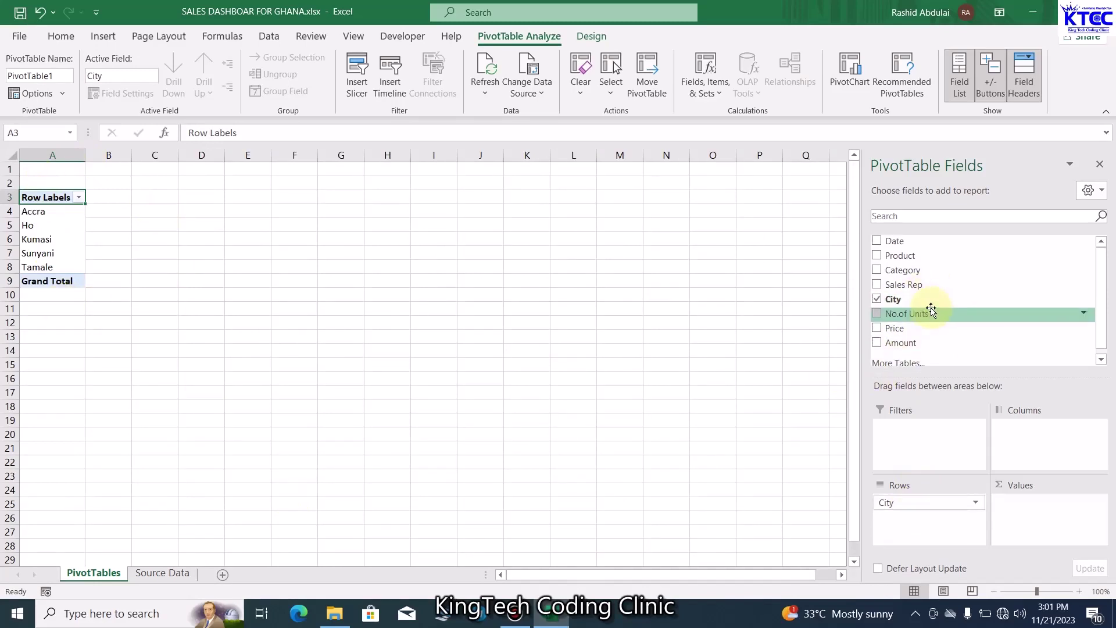
scroll(907, 328, "down", 1)
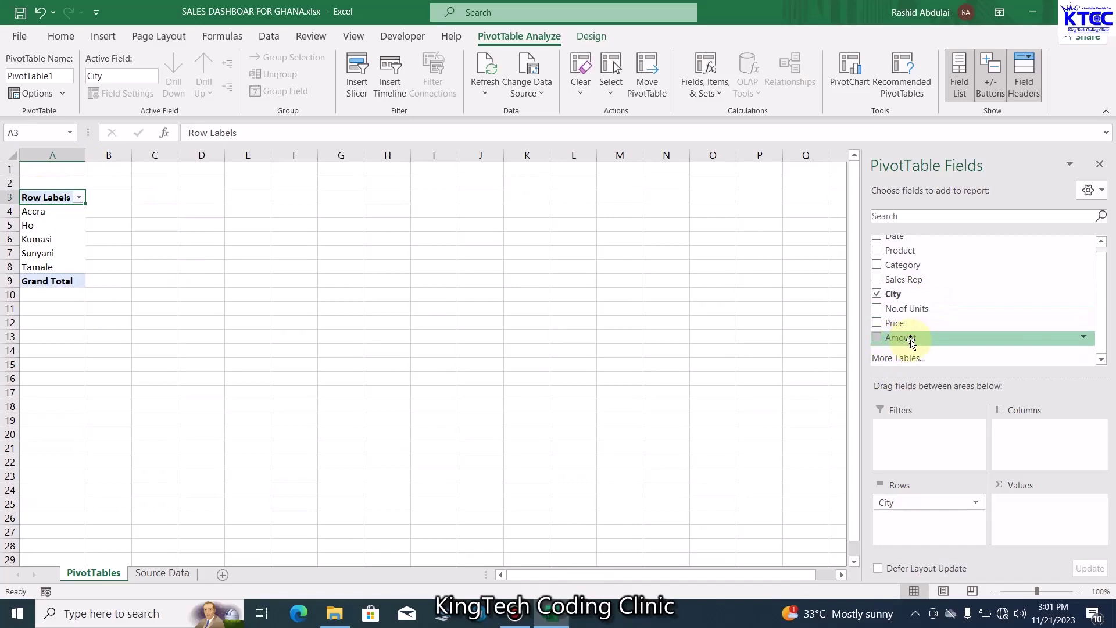
left_click_drag(911, 342, 1032, 510)
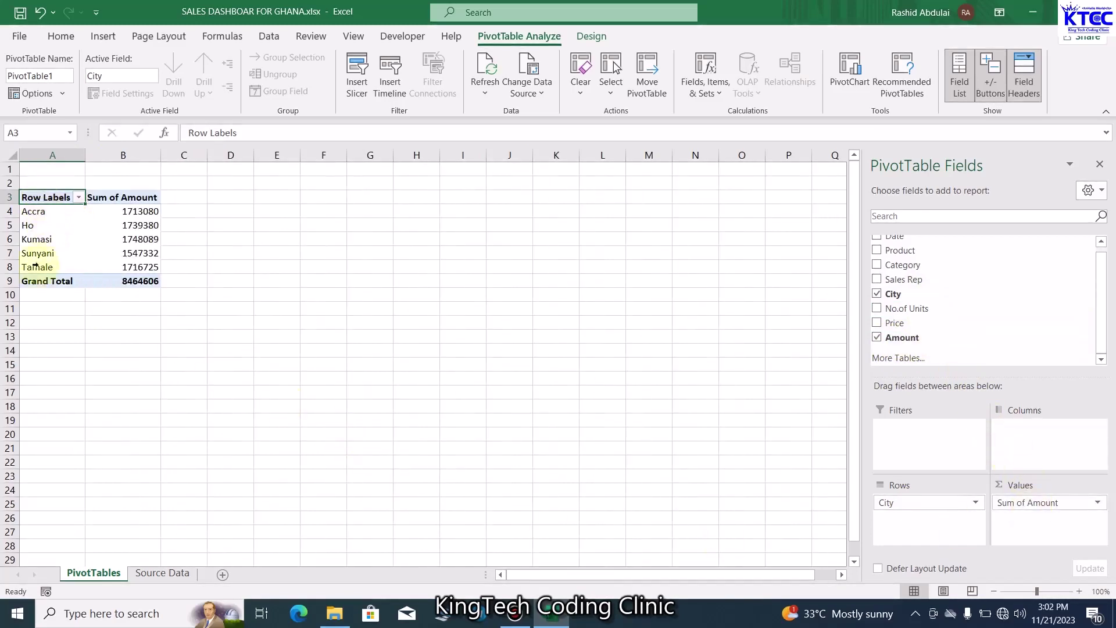
Format the PivotTable's Sum of Amount values as Number with a 1000 separator and 0 decimal places
mouse_move(94, 275)
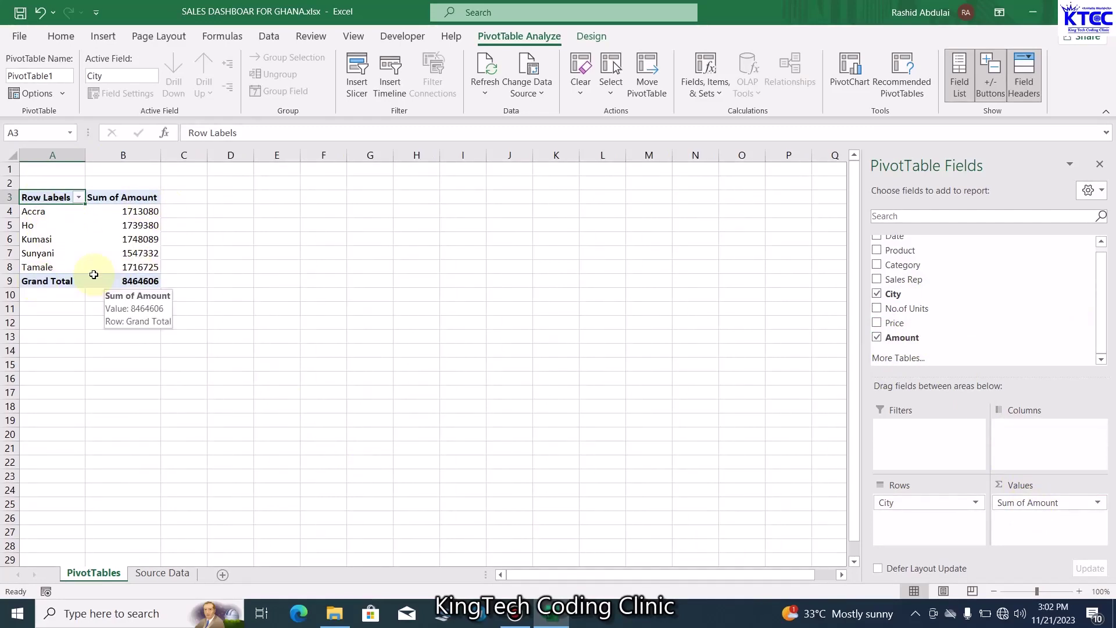
left_click(145, 213)
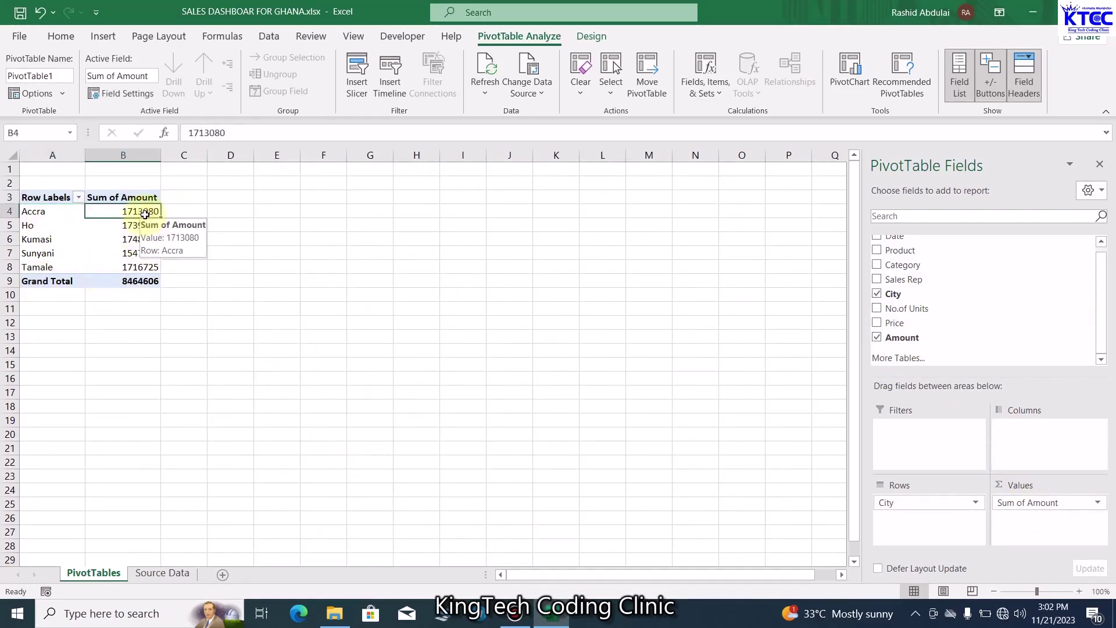
right_click(145, 214)
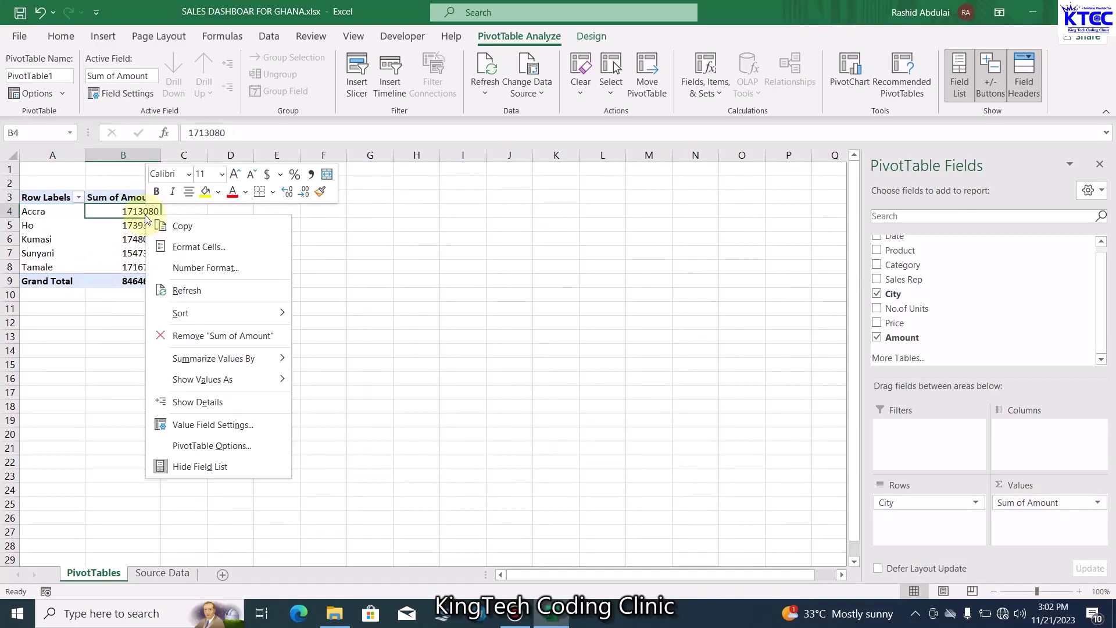
left_click(177, 272)
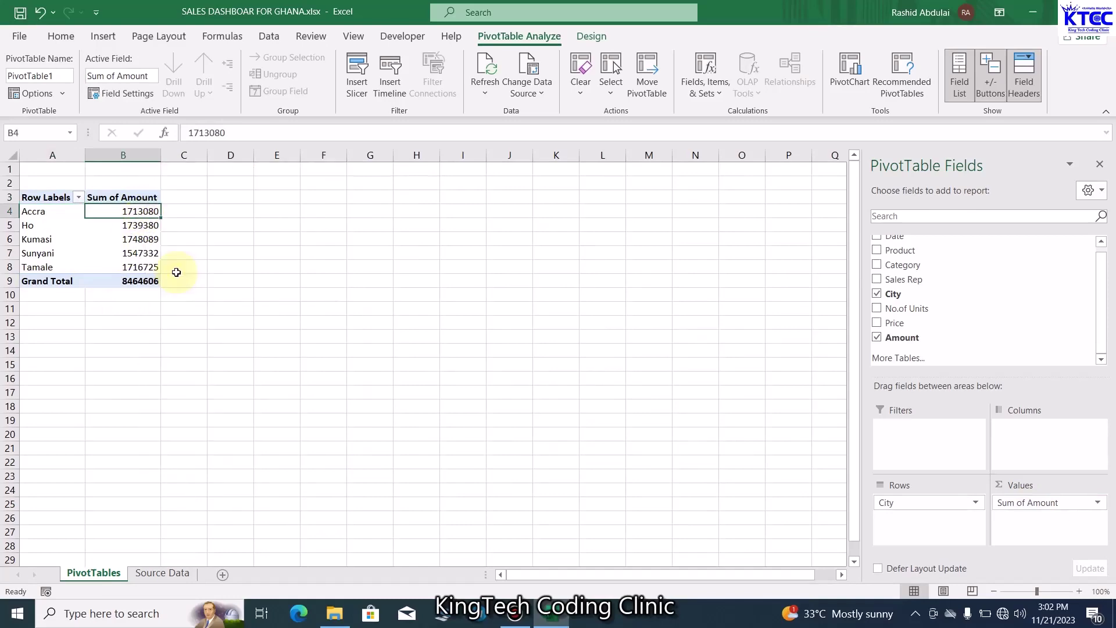
left_click(35, 160)
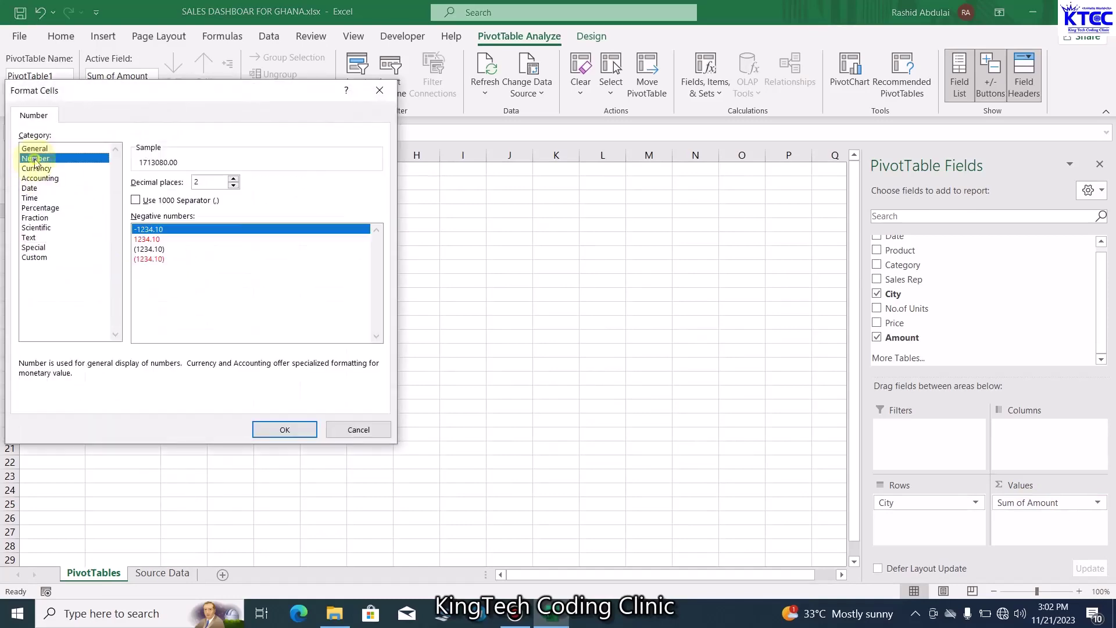
left_click(136, 200)
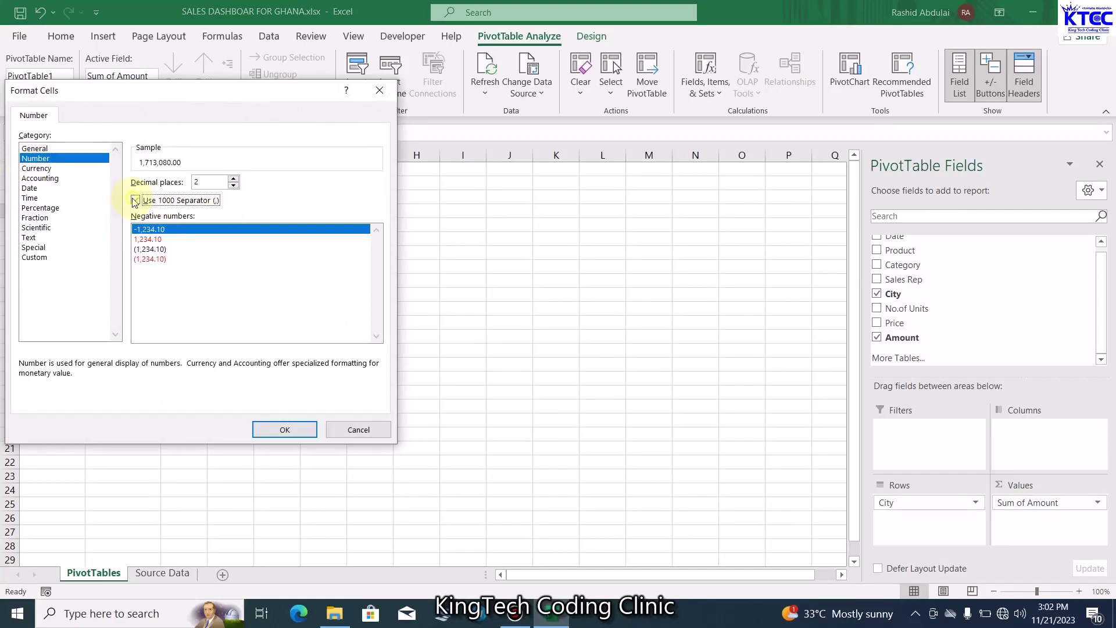
left_click(233, 186)
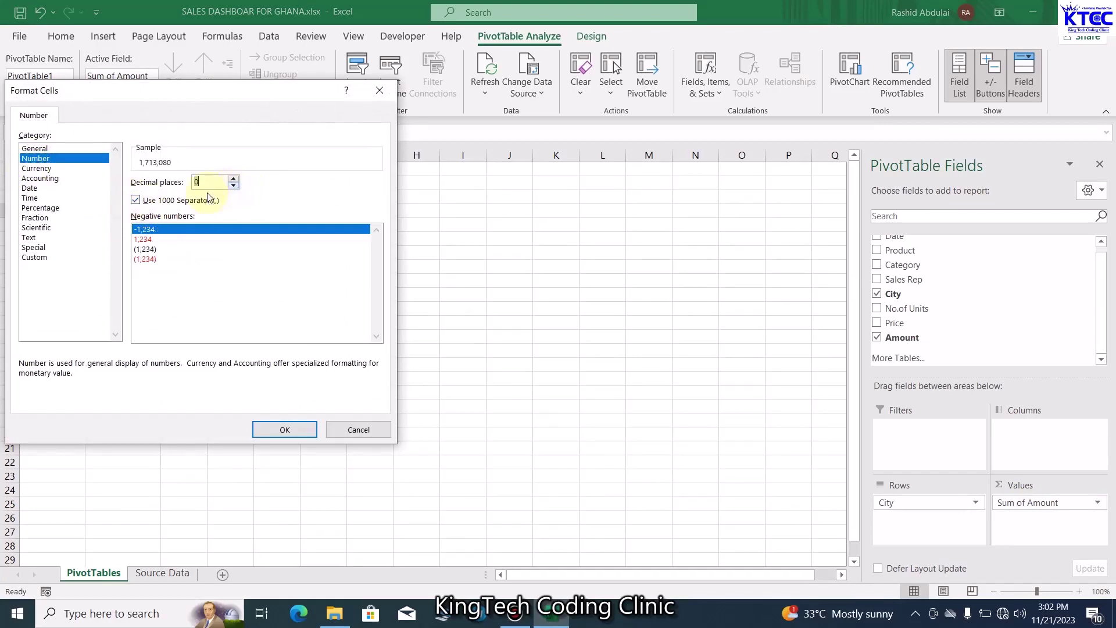
left_click(285, 429)
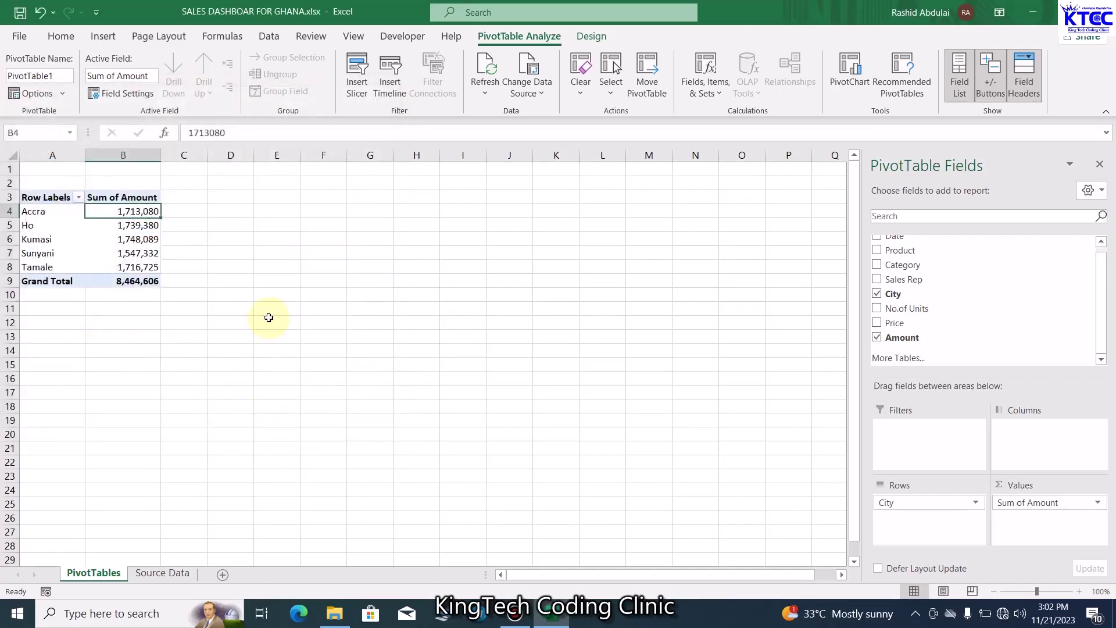
left_click(268, 317)
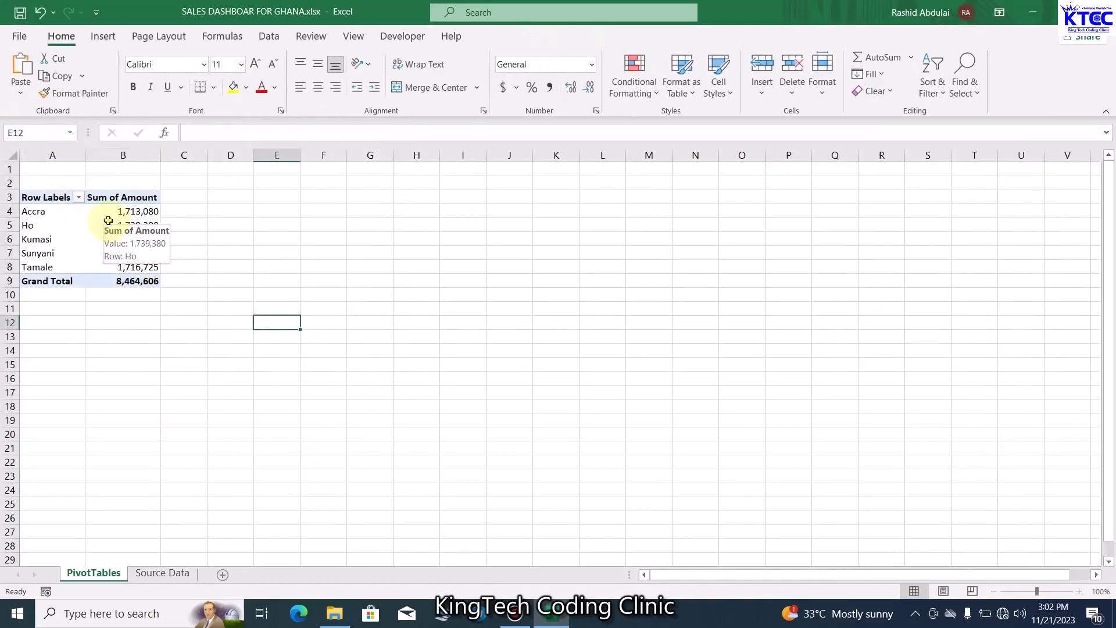
Copy the City PivotTable to cell D3 and fit columns D and E to their contents
left_click(108, 221)
left_click_drag(49, 198, 150, 284)
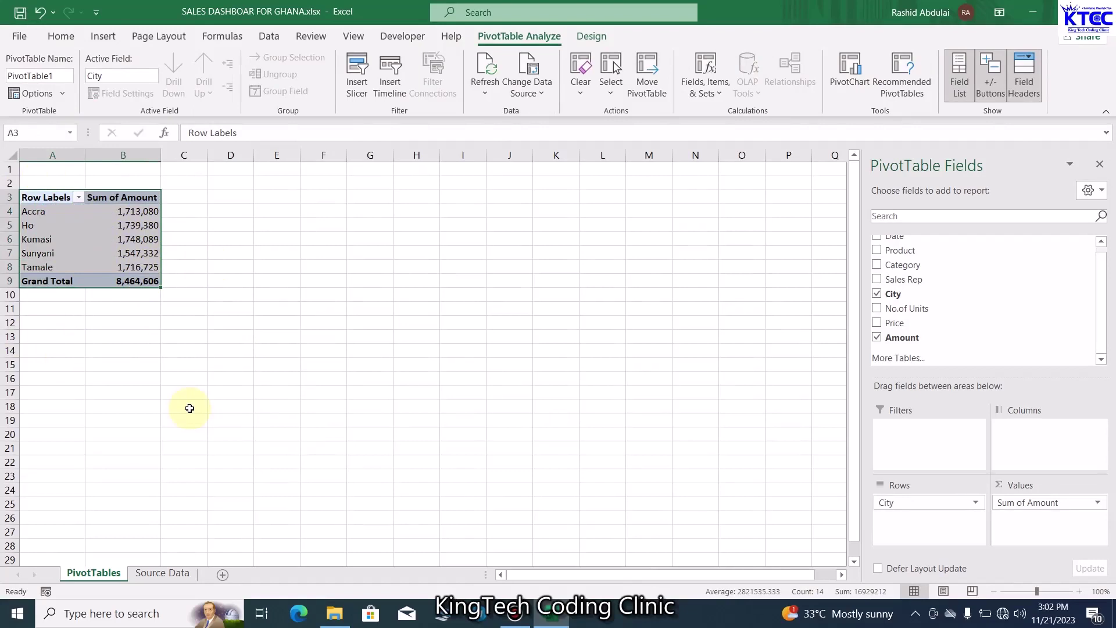
key("ctrl+c")
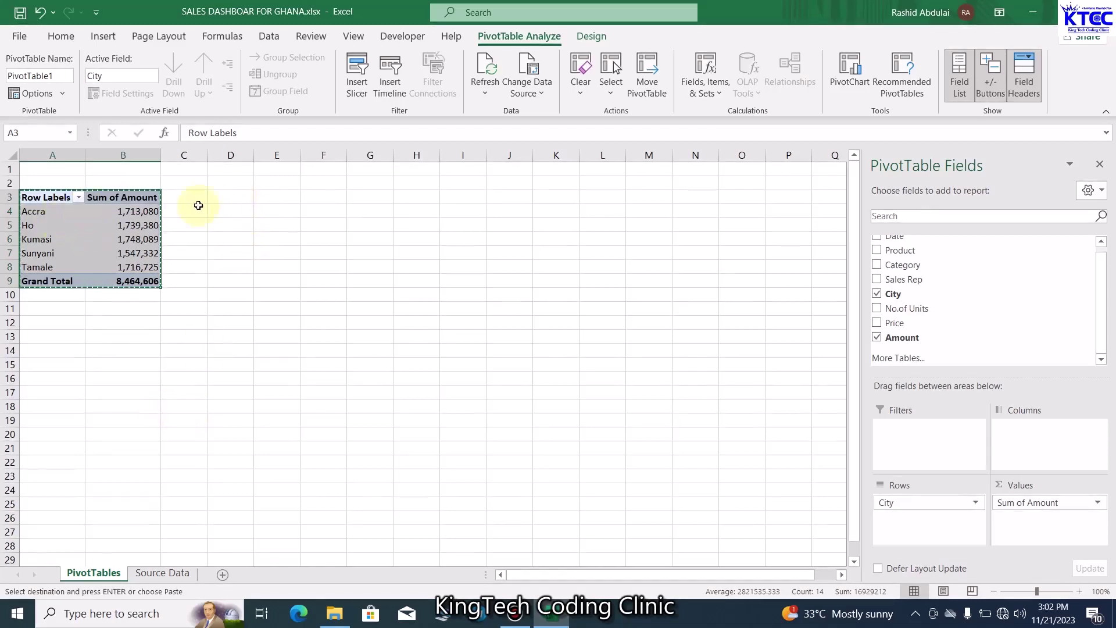
left_click(228, 201)
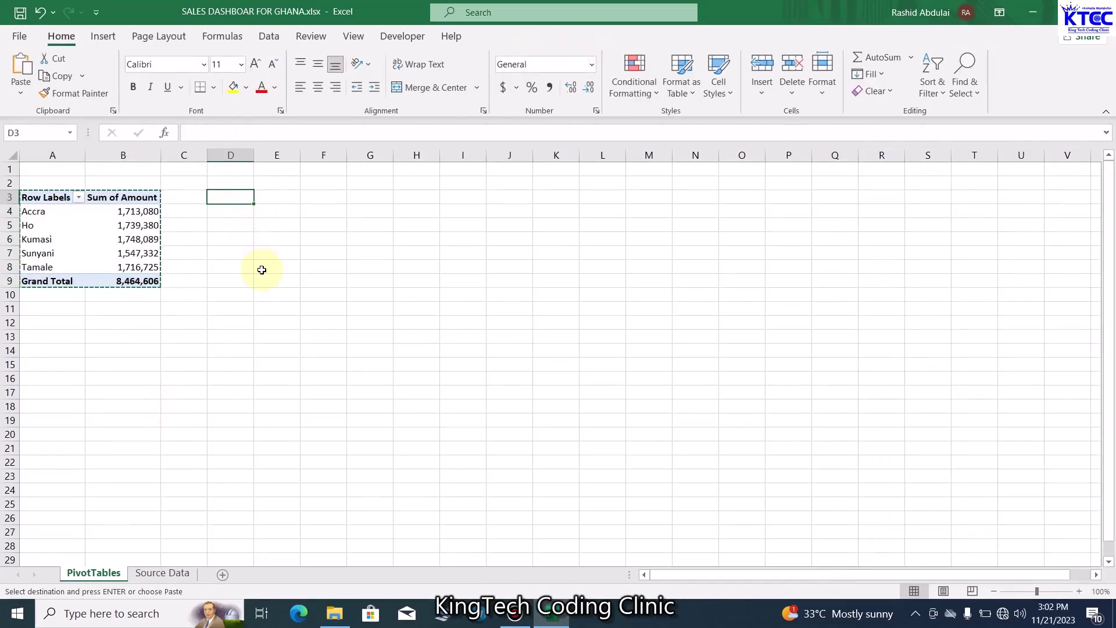
key("ctrl+v")
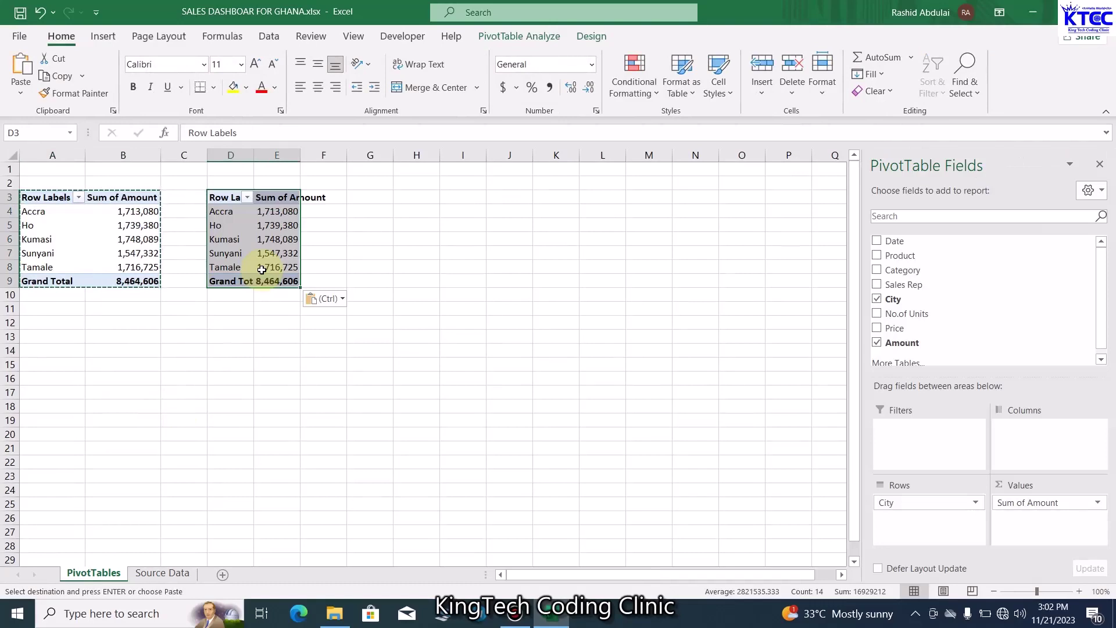
key("Escape")
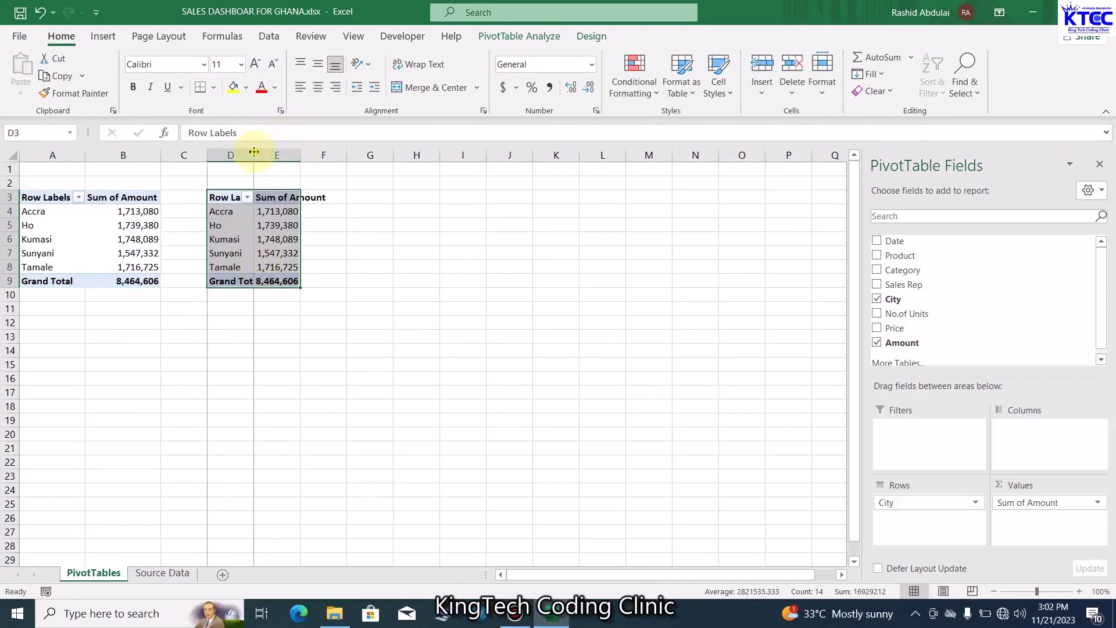
double_click(255, 151)
double_click(320, 152)
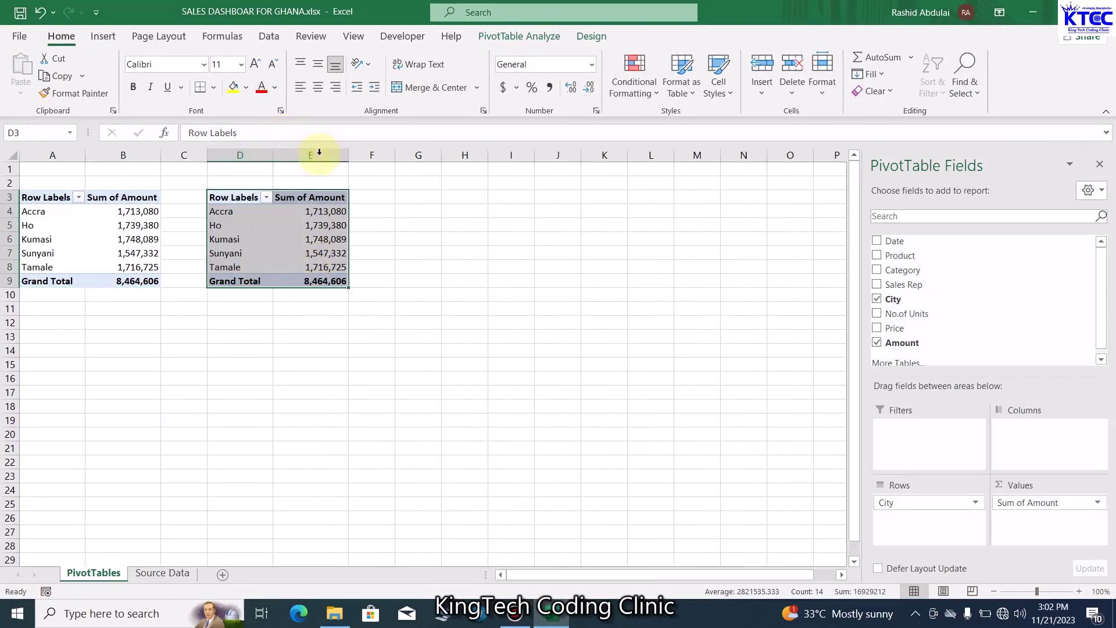
Replace City with Product as the row field of the PivotTable at D3
left_click(296, 234)
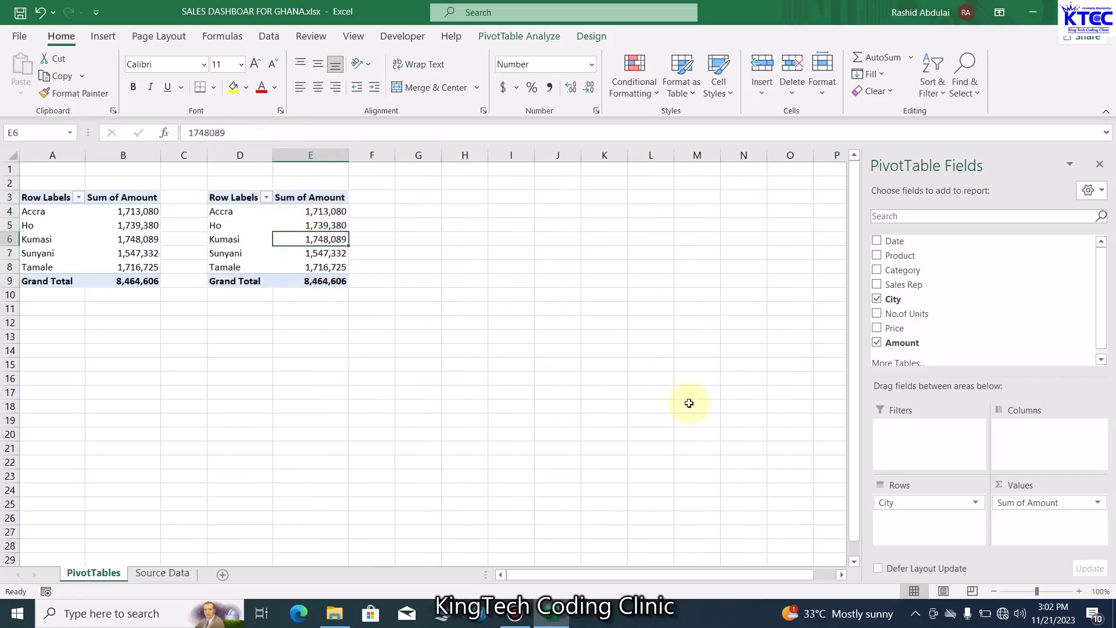
left_click_drag(906, 506, 779, 491)
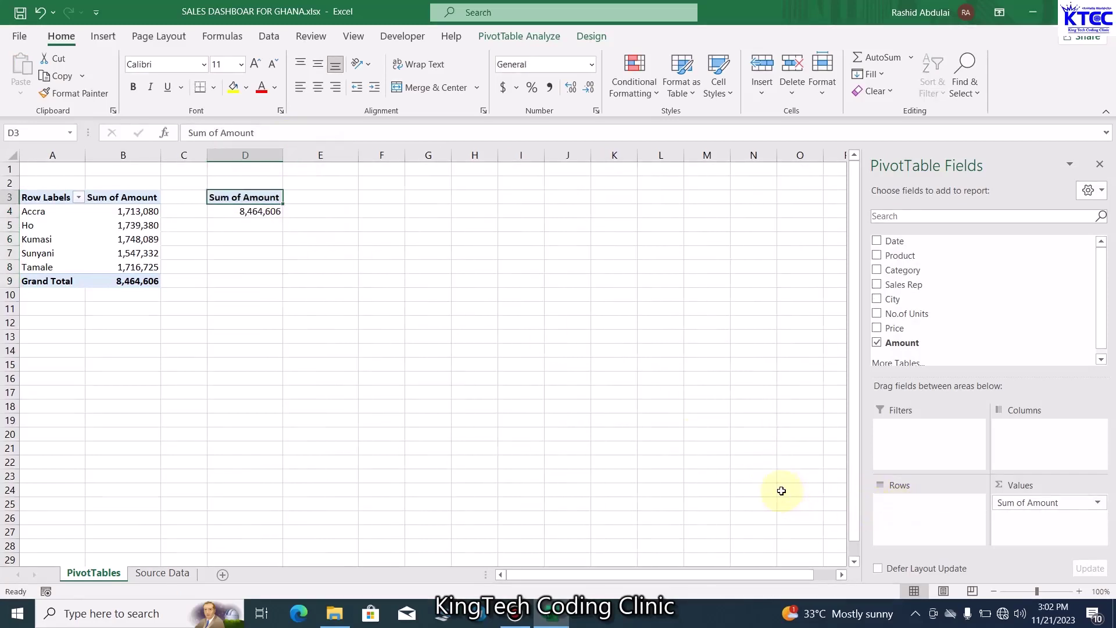
left_click(877, 256)
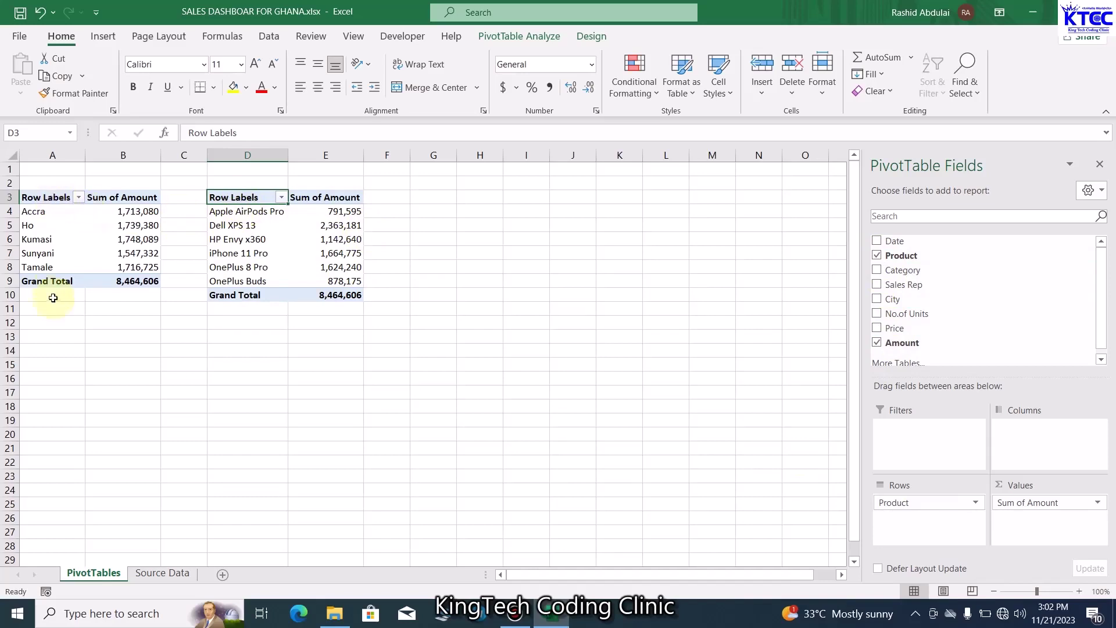
left_click(51, 197)
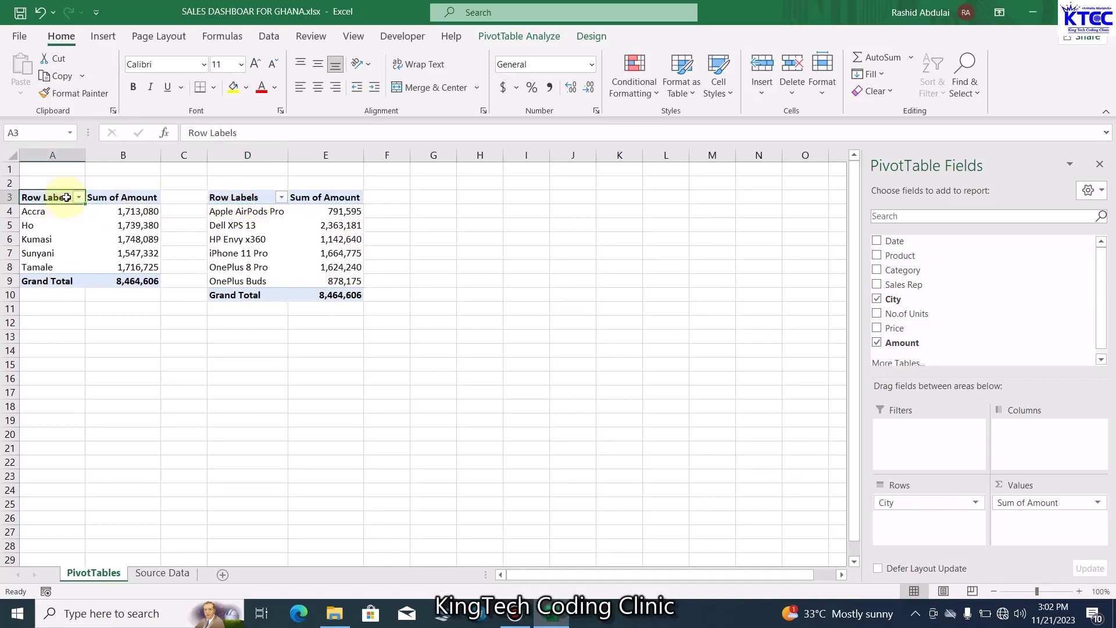
left_click(236, 202)
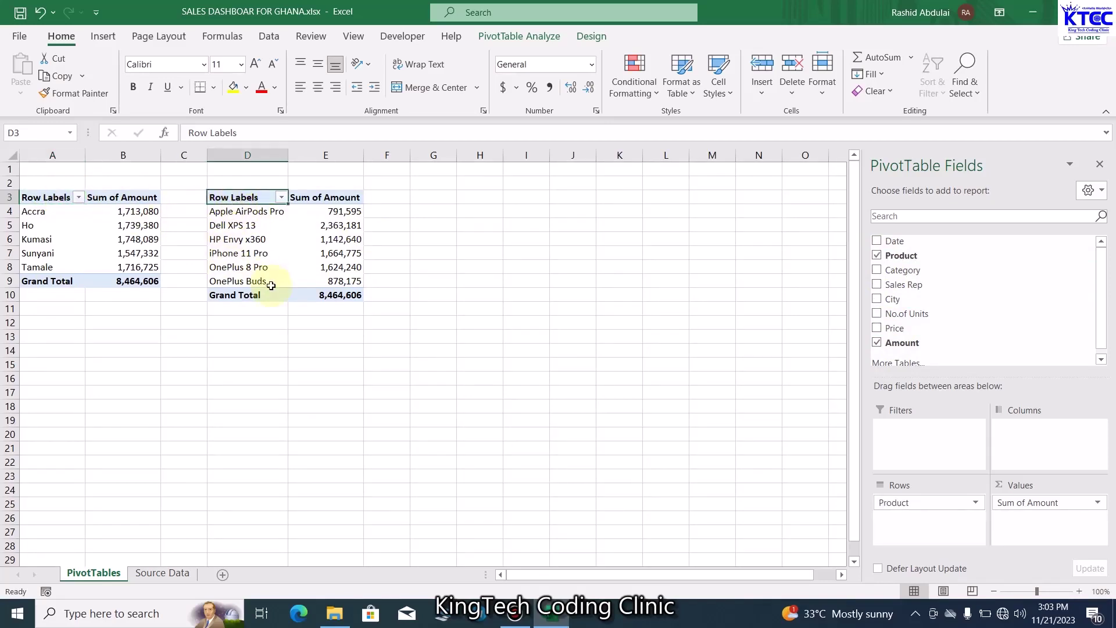
left_click(464, 269)
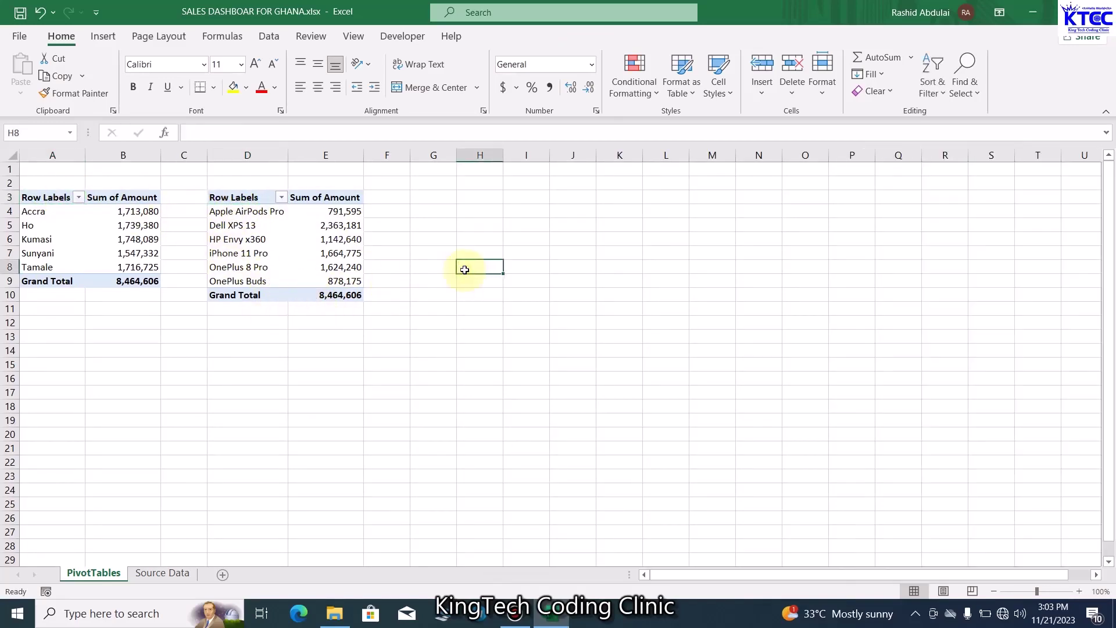
left_click(267, 239)
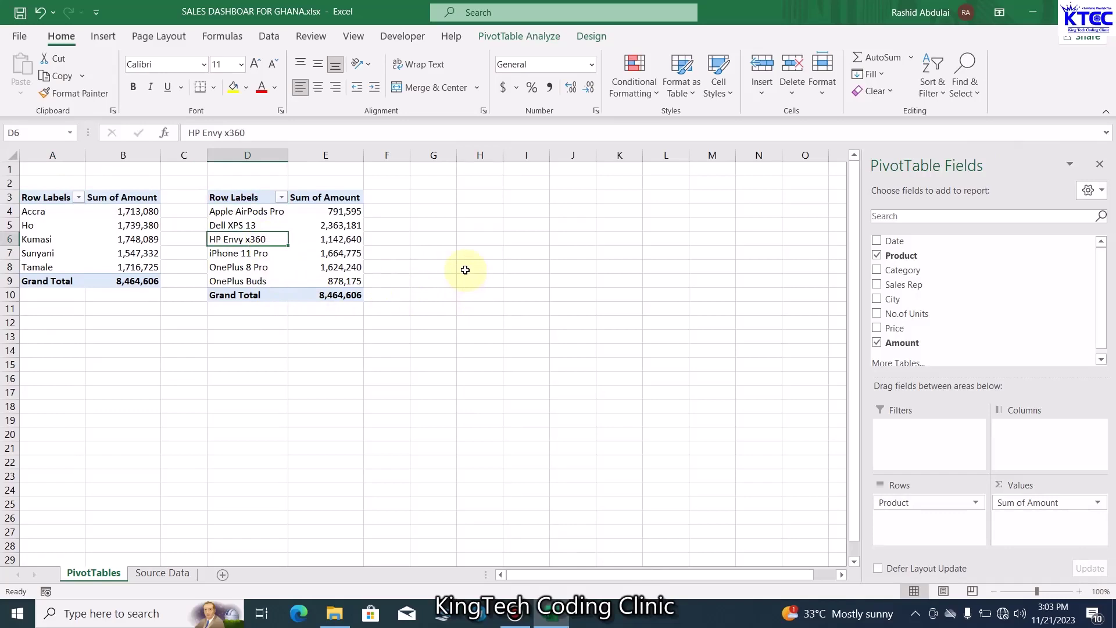
Copy the Product PivotTable to cell G3 and fit columns G and H to their contents
left_click_drag(241, 198, 344, 296)
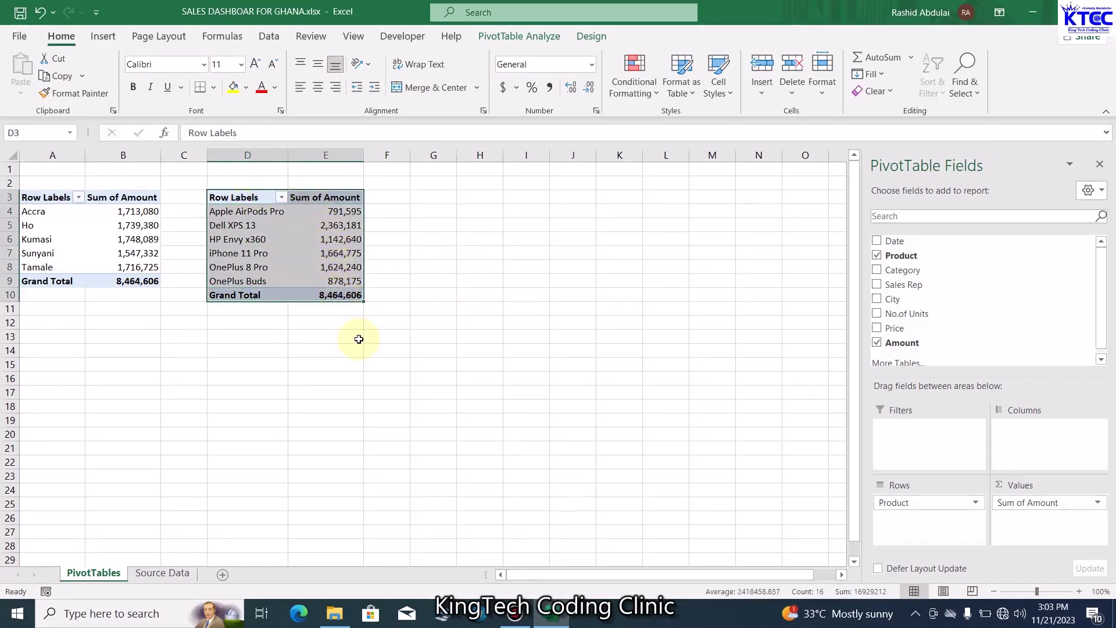
key("ctrl+c")
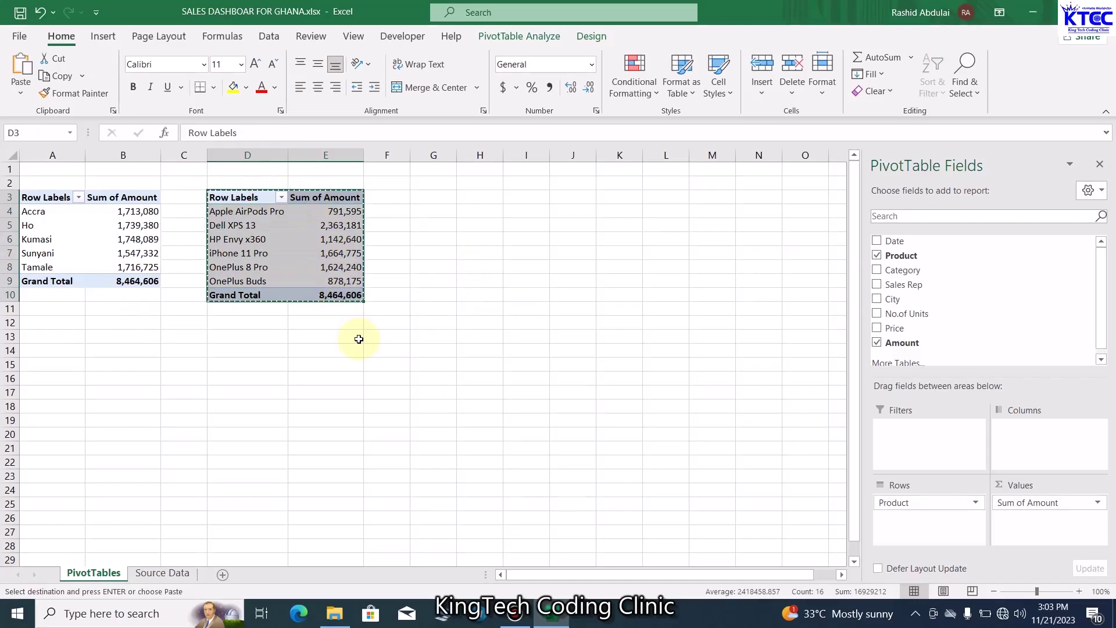
left_click(431, 199)
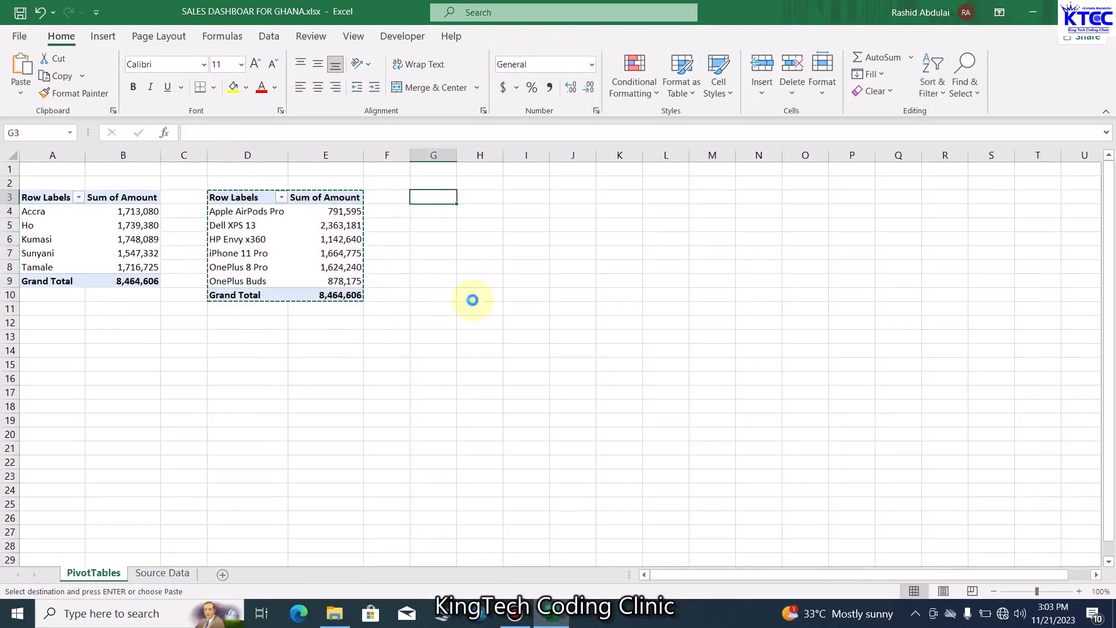
key("ctrl+v")
key("Escape")
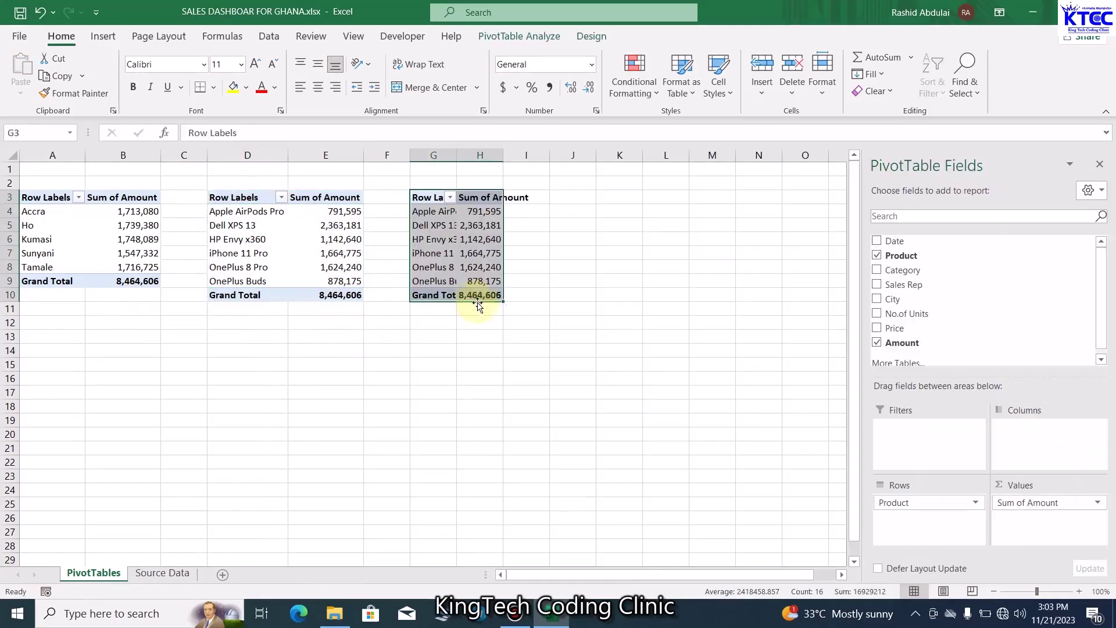
double_click(457, 155)
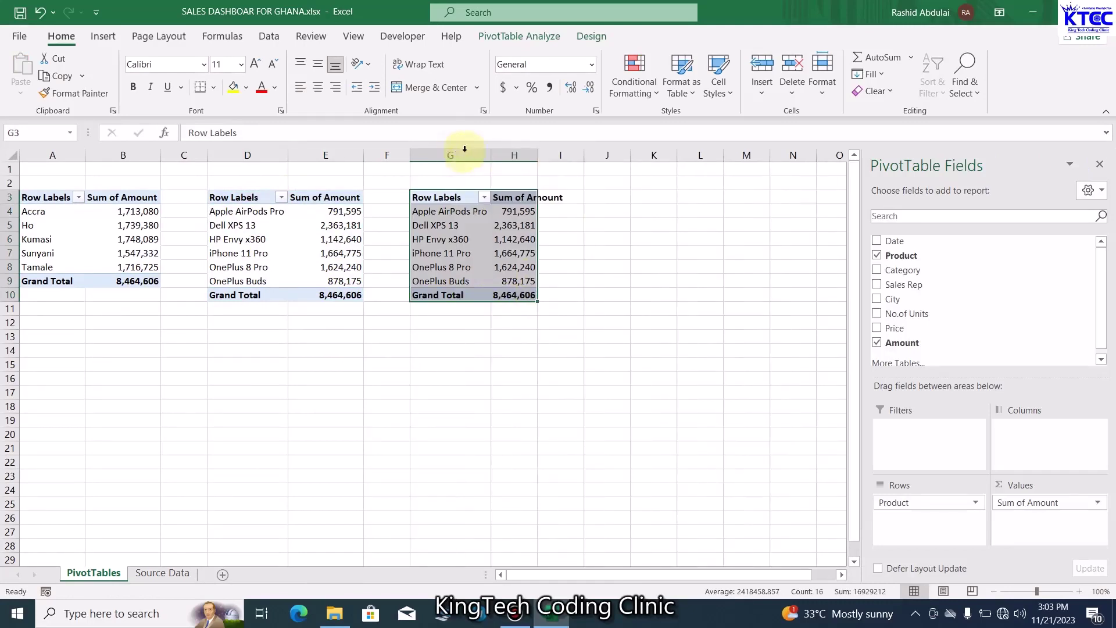
double_click(535, 155)
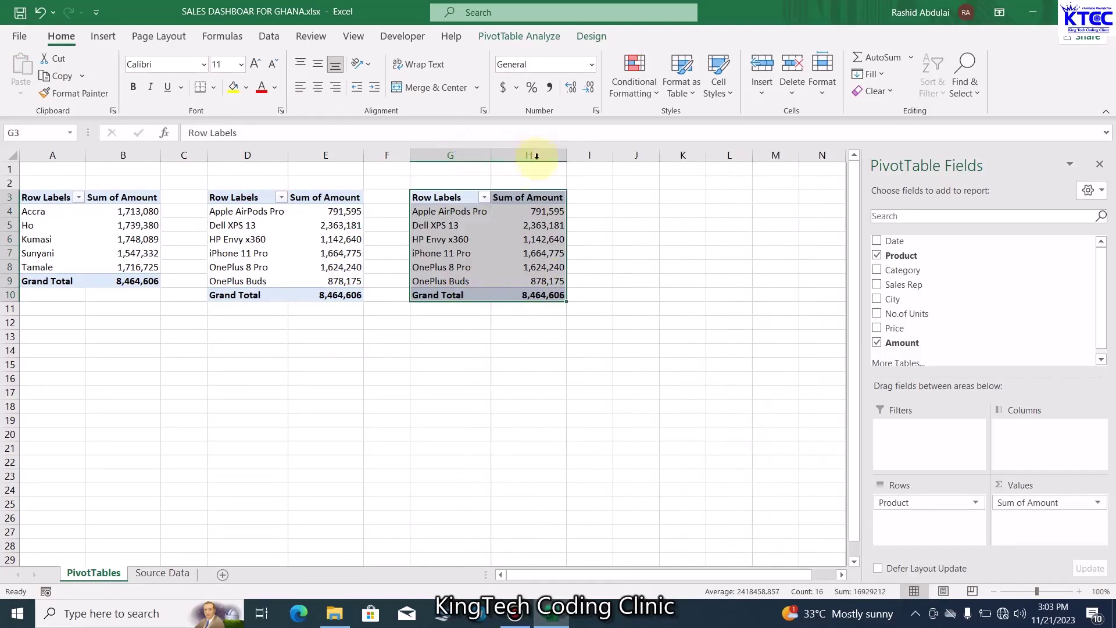
Replace Product with Sales Rep as the row field of the PivotTable at G3
left_click(520, 243)
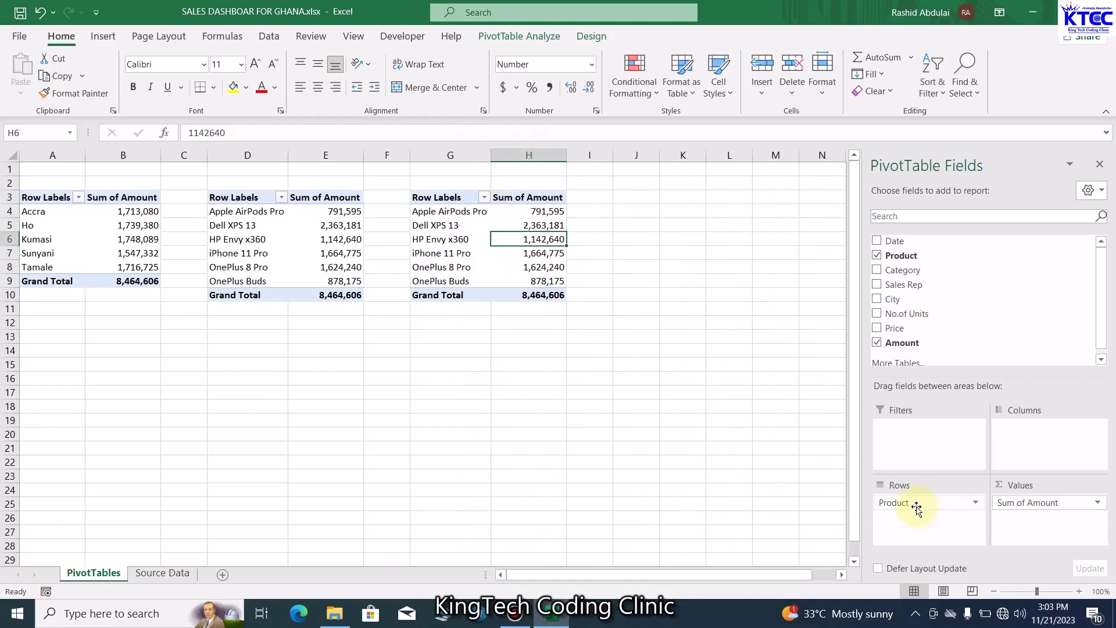
left_click_drag(916, 507, 726, 506)
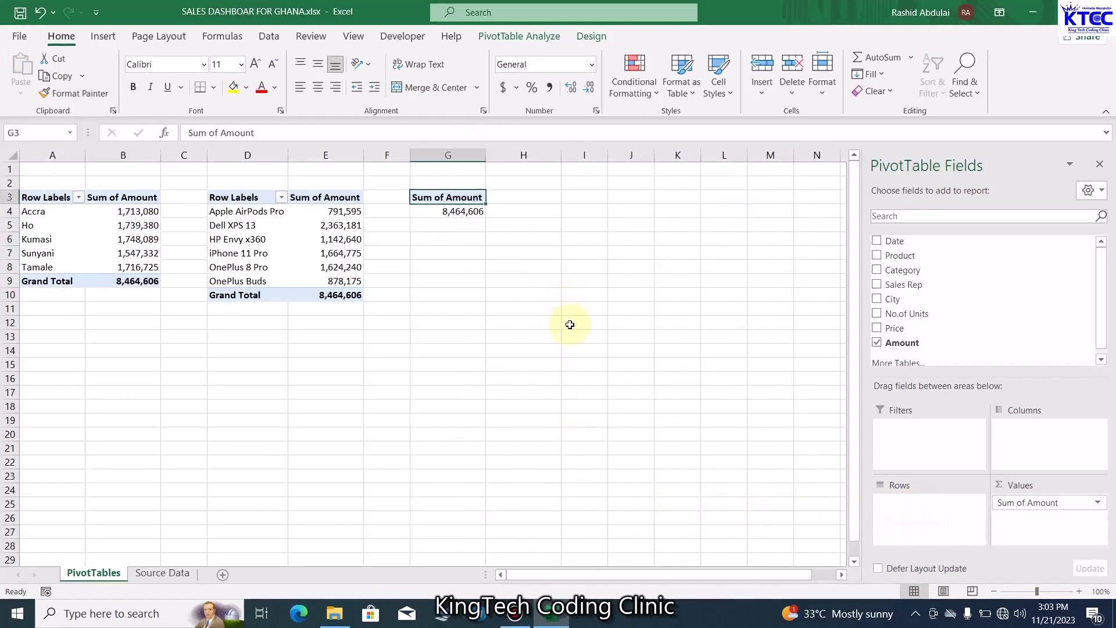
left_click(877, 284)
left_click(899, 285)
left_click_drag(898, 285, 929, 505)
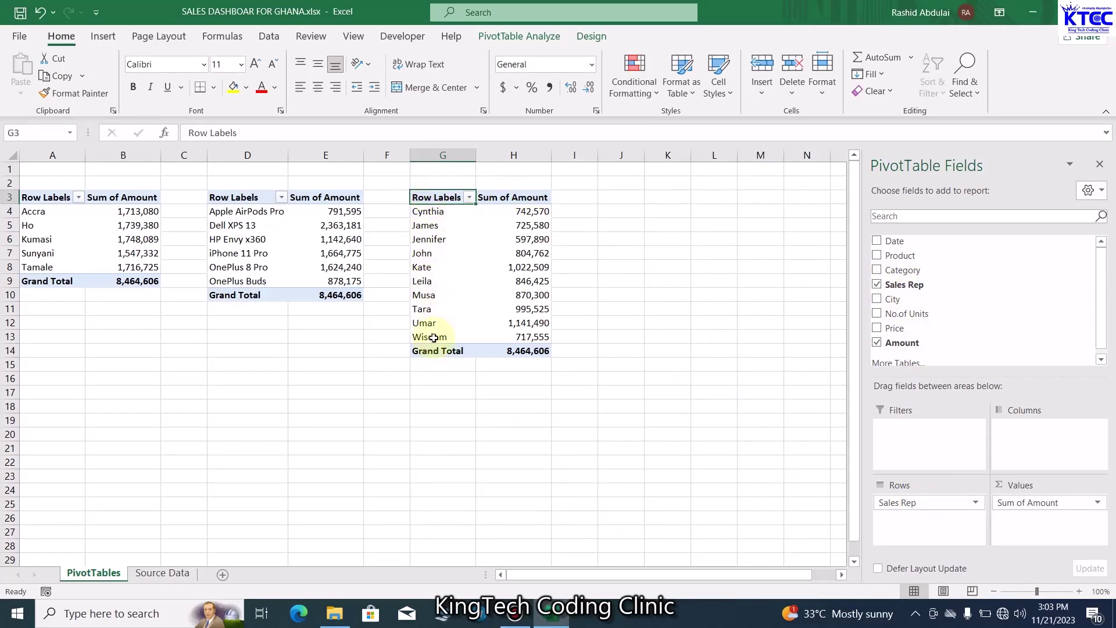
left_click(616, 265)
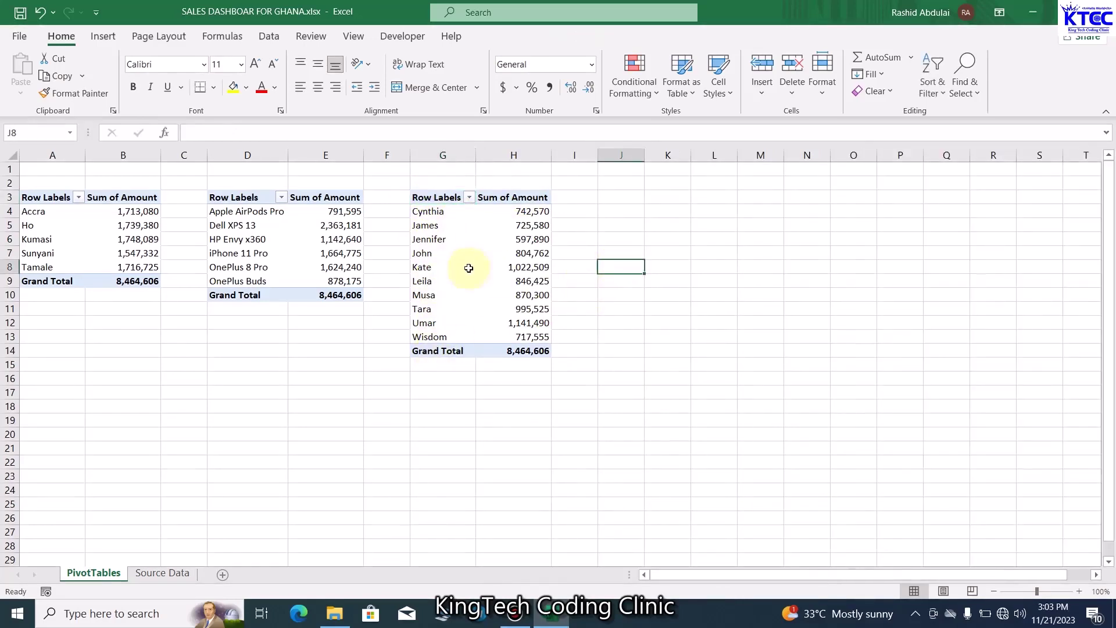
Copy the Sales Rep PivotTable to cell J3
left_click_drag(434, 198, 526, 352)
key("ctrl+c")
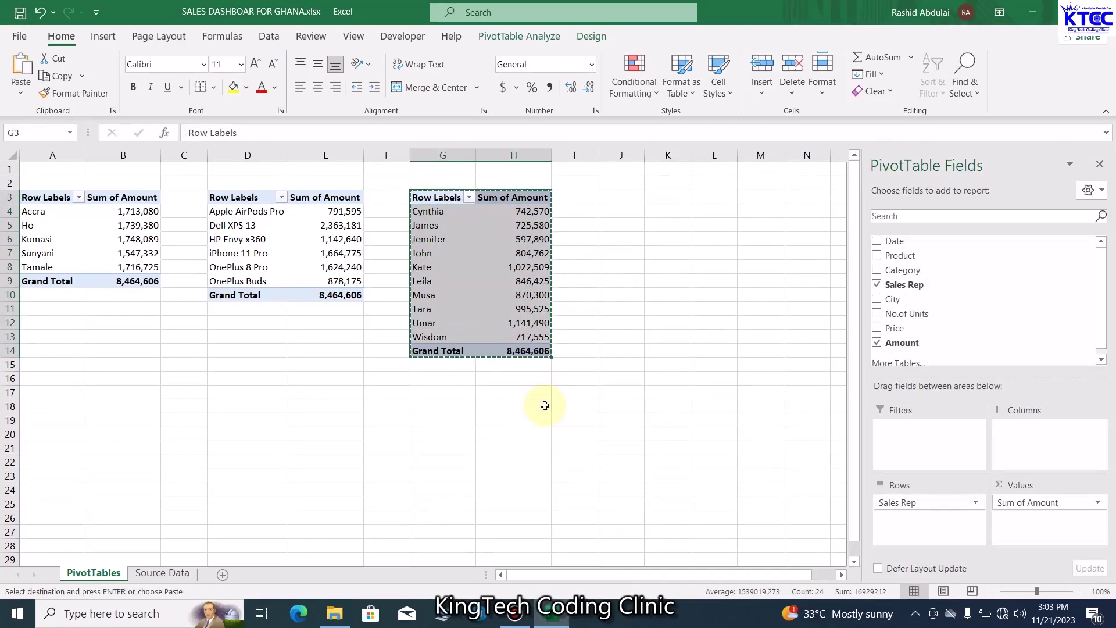
left_click_drag(603, 232, 623, 216)
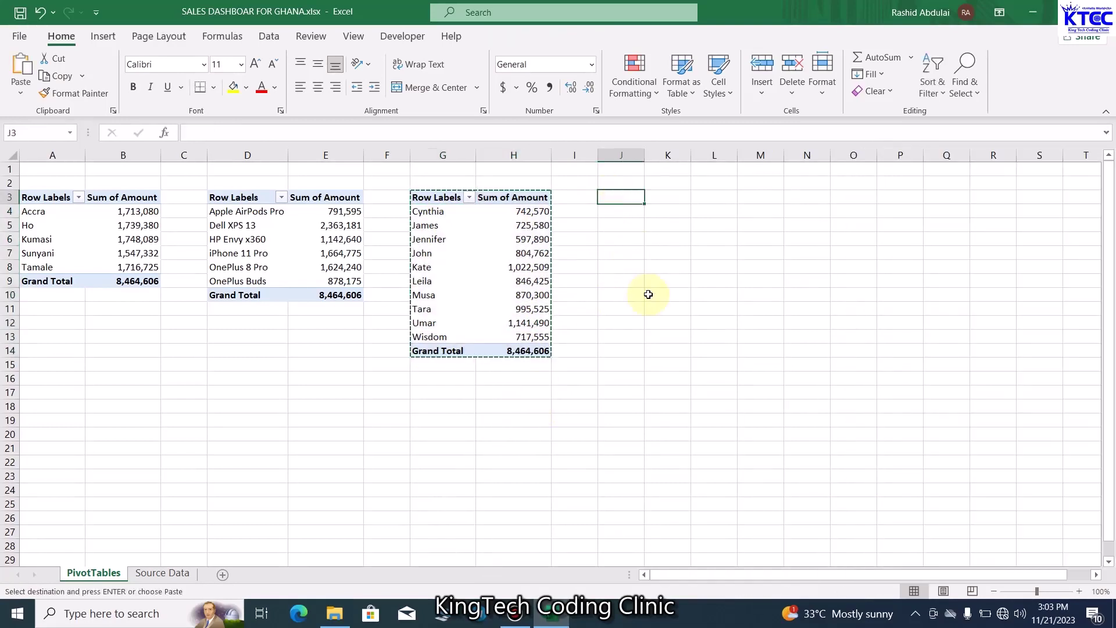
key("ctrl+v")
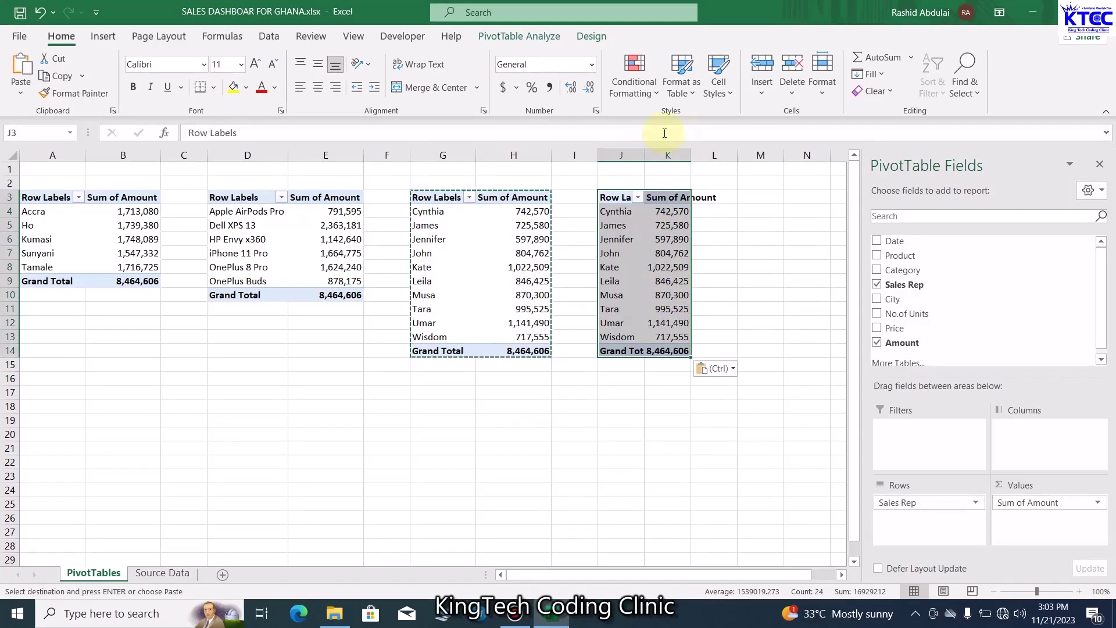
Fit columns J and K to the contents of the copied Sales Rep PivotTable
key("Escape")
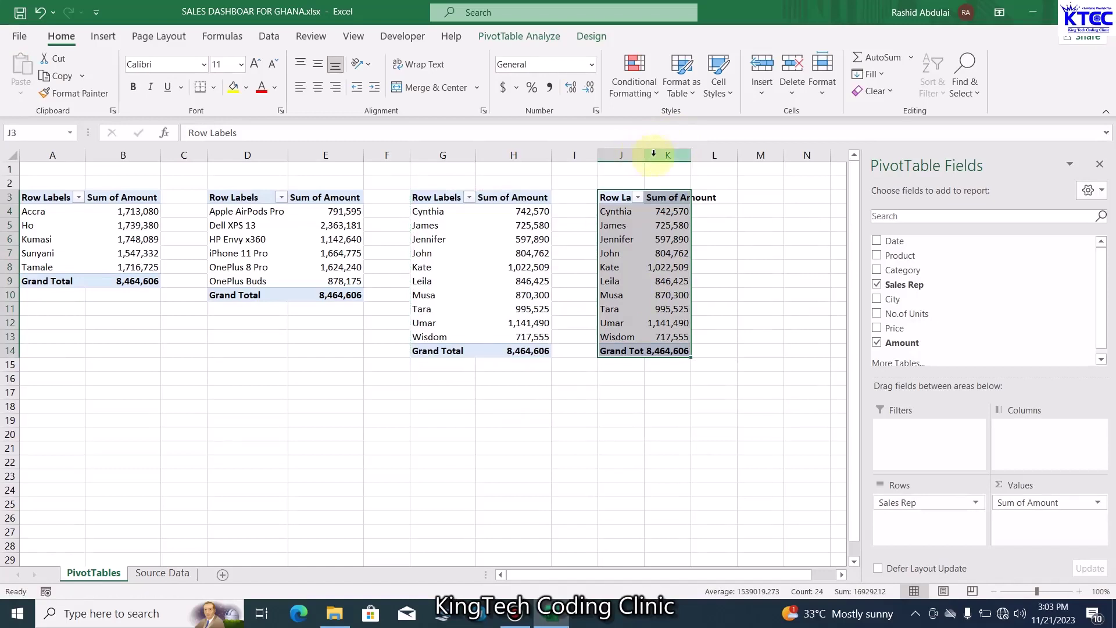
double_click(644, 155)
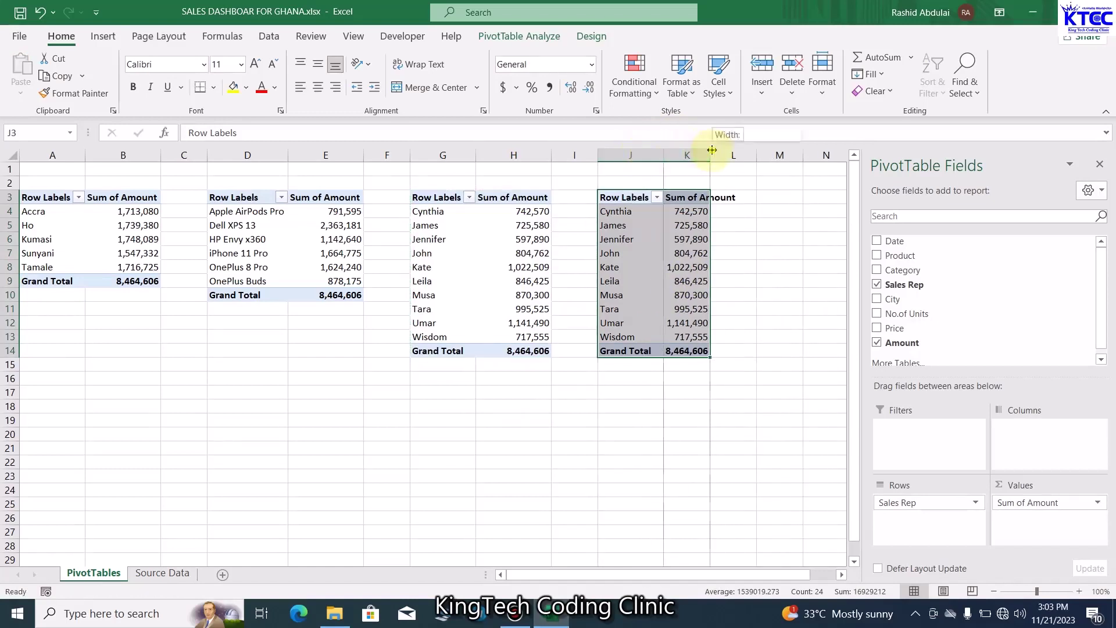
double_click(710, 155)
Replace Sales Rep with Category as the row field of the PivotTable at J3
left_click(645, 221)
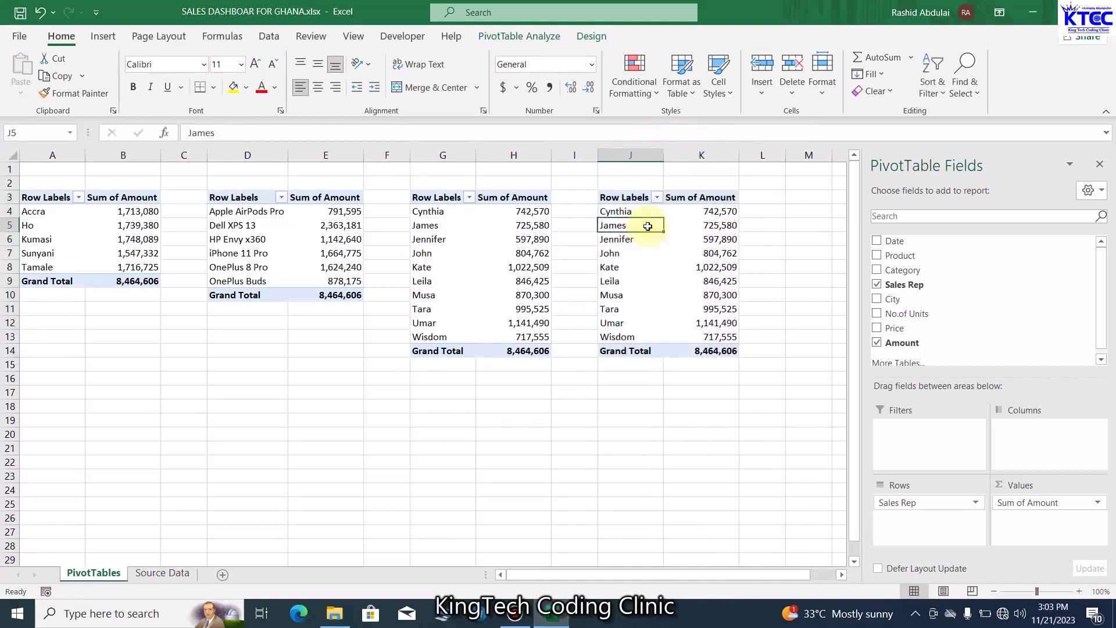
left_click_drag(893, 508, 780, 508)
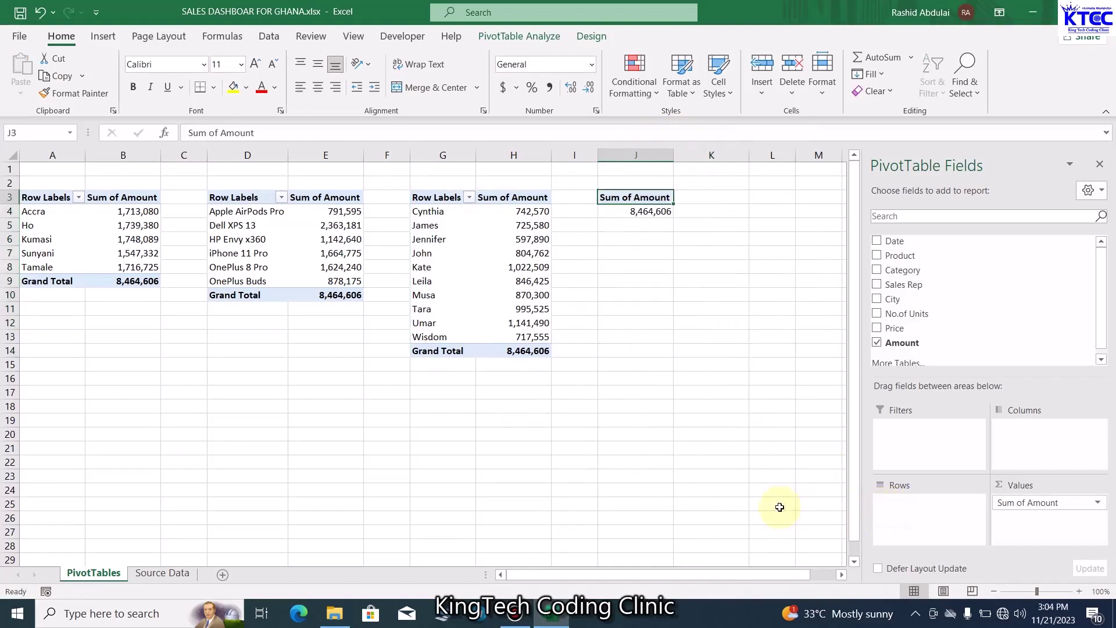
left_click(877, 270)
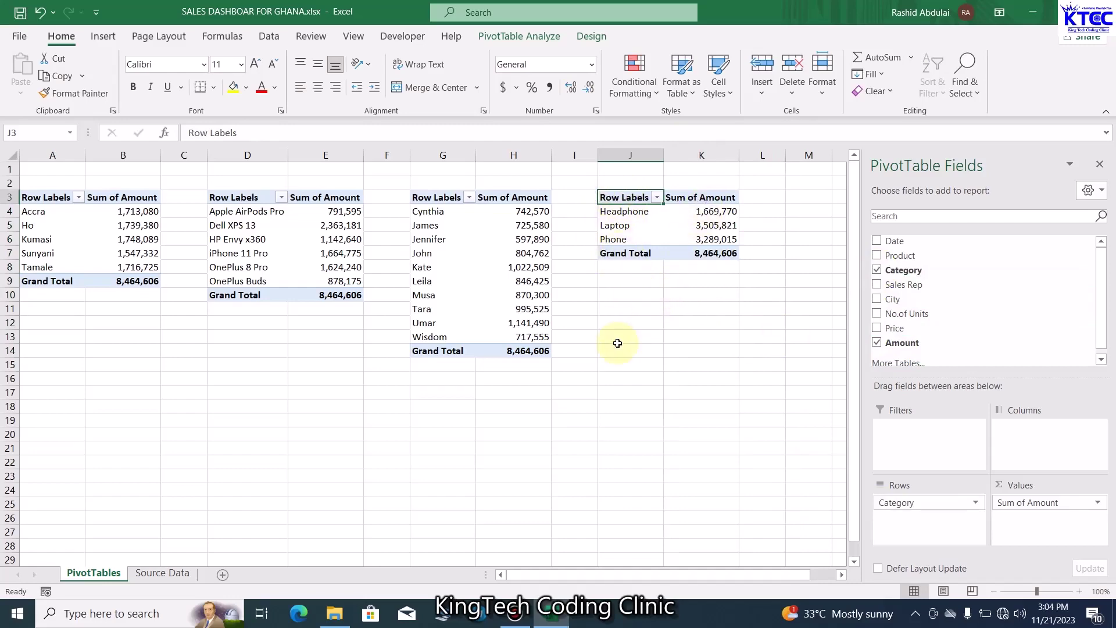
Copy the Category PivotTable to cell M3 and fit columns M and N to their contents
left_click(839, 574)
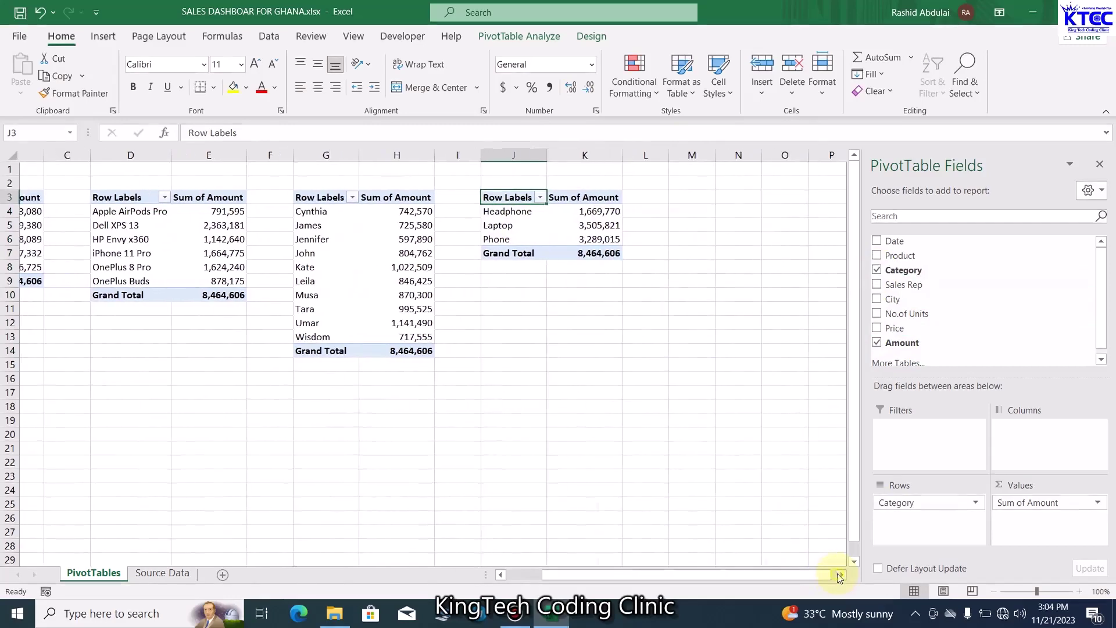
left_click_drag(490, 200, 584, 254)
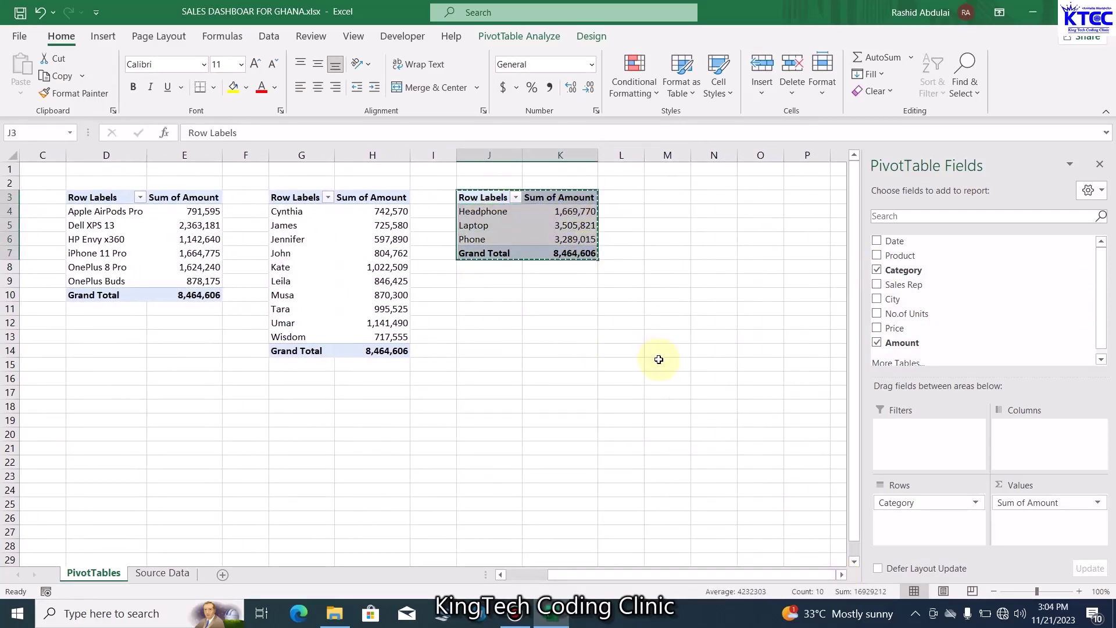
key("ctrl+c")
left_click(674, 198)
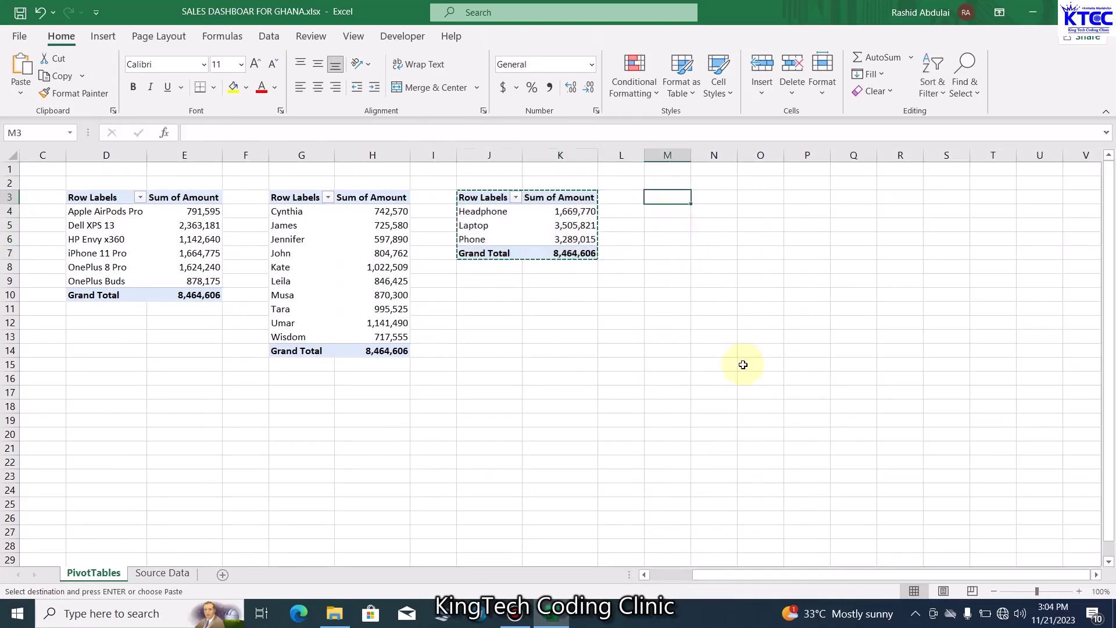
key("ctrl+v")
key("Escape")
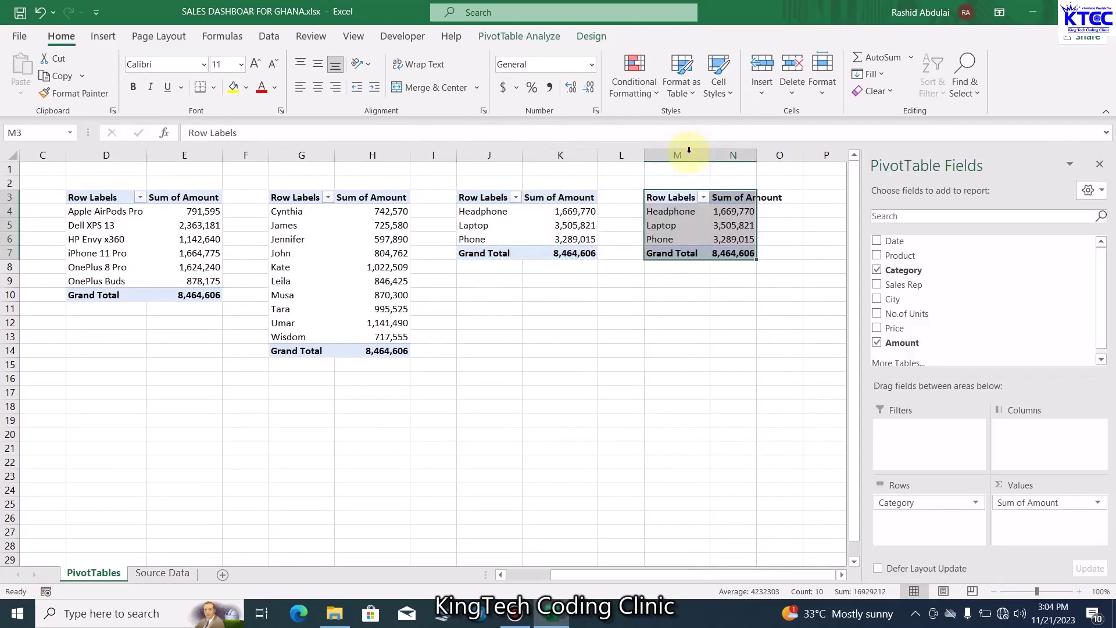
double_click(691, 154)
double_click(757, 152)
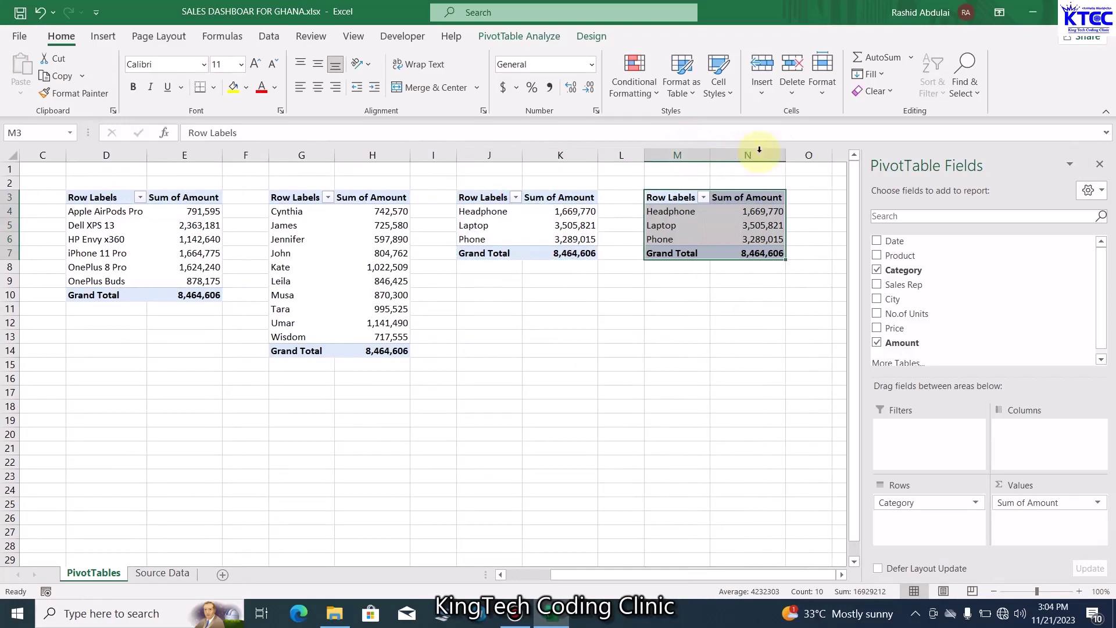
Replace Category with Date as the row field of the PivotTable at M3, keeping only the Months grouping in the rows
left_click(730, 239)
left_click_drag(917, 505, 797, 529)
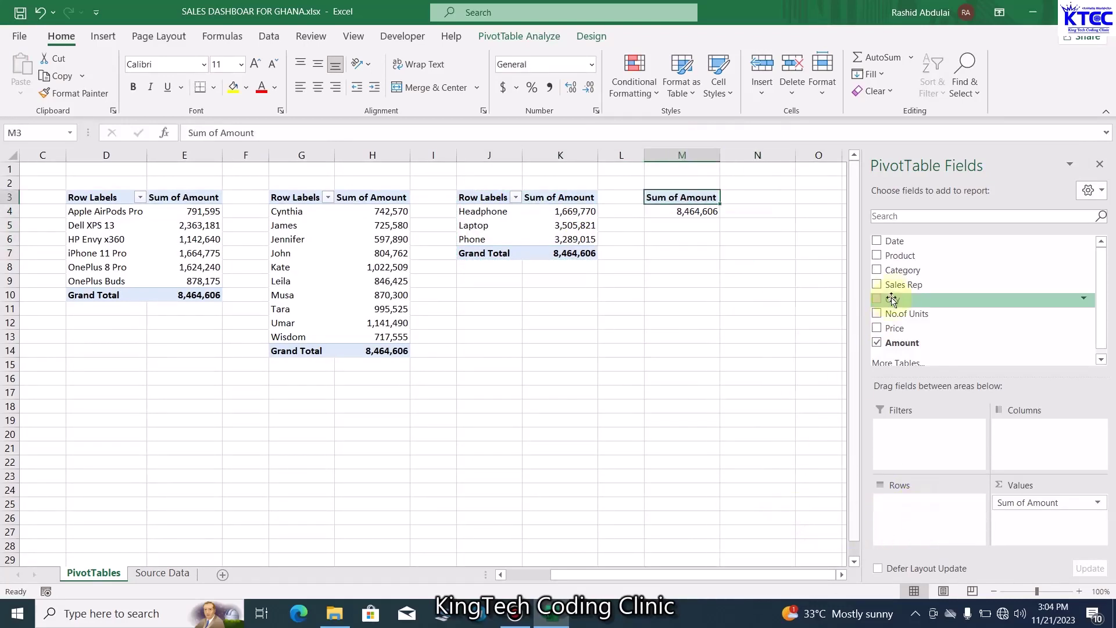
left_click(878, 242)
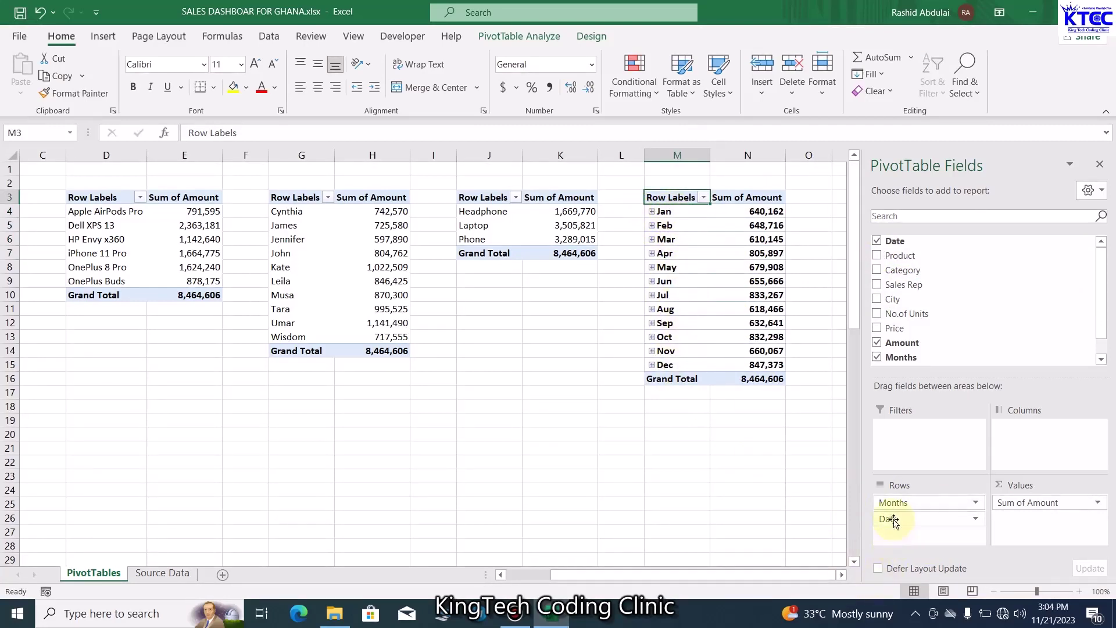
left_click_drag(892, 524, 689, 506)
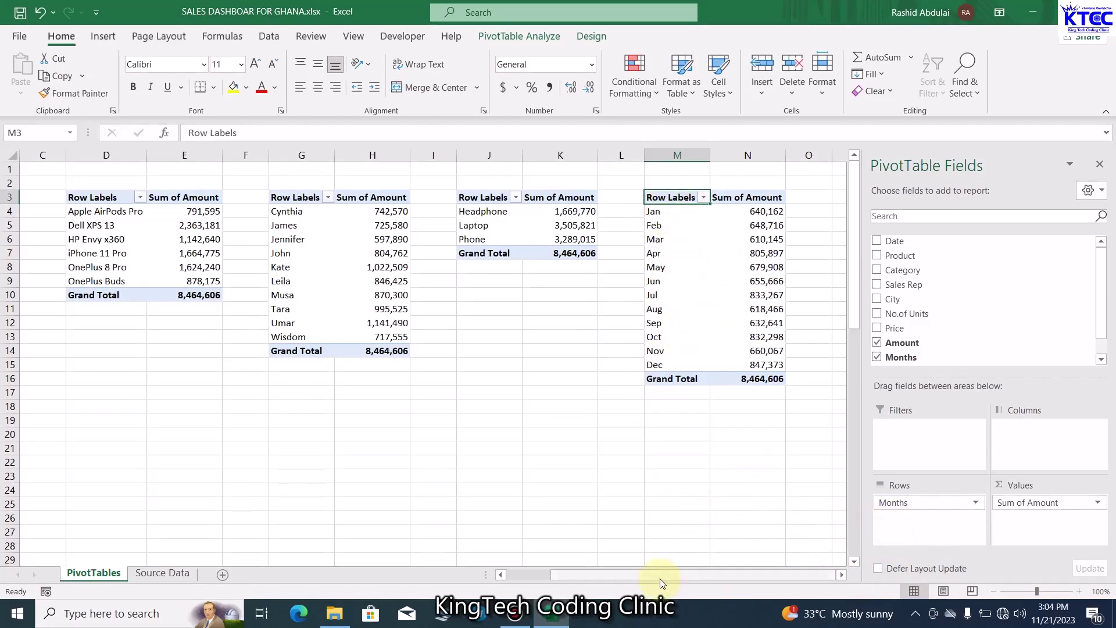
Hide the PivotTable field list to free up space on the worksheet
left_click_drag(660, 578, 615, 579)
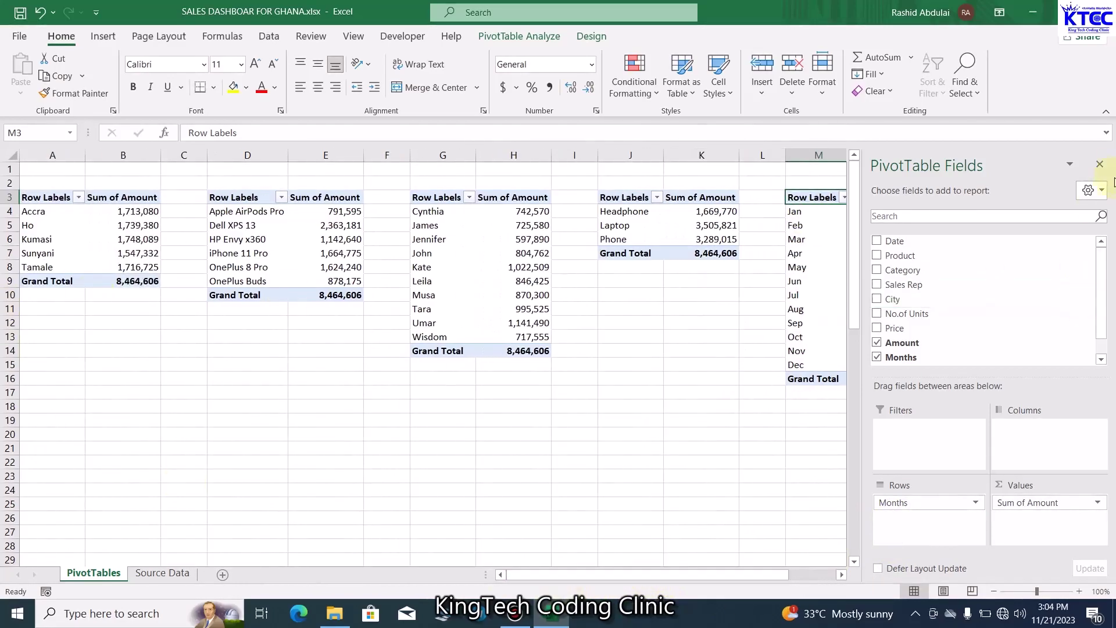
left_click(1100, 164)
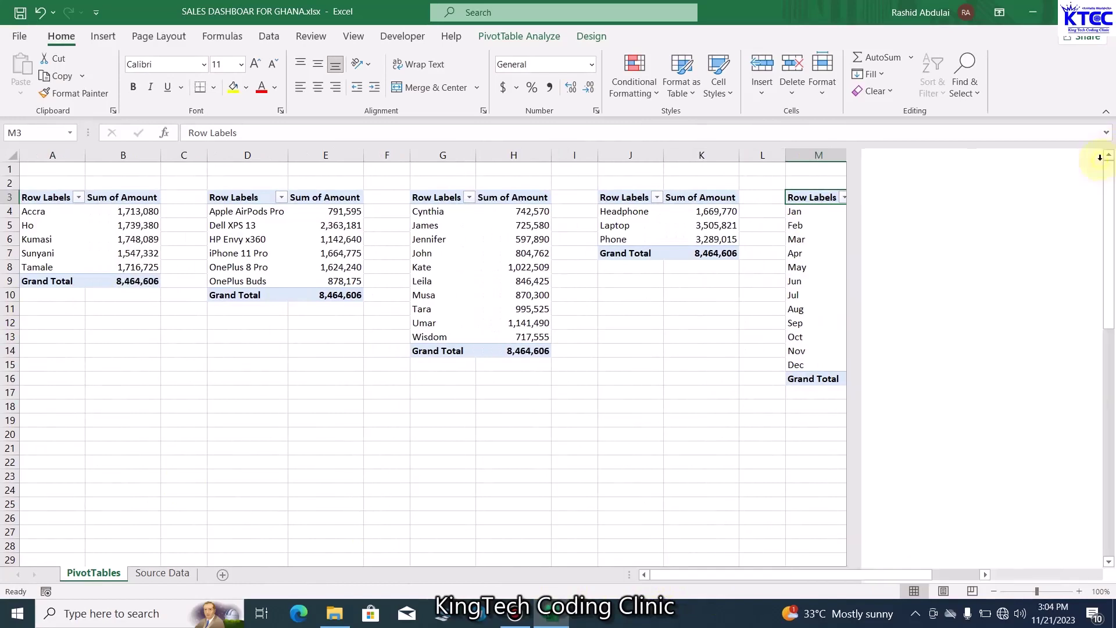
left_click(591, 432)
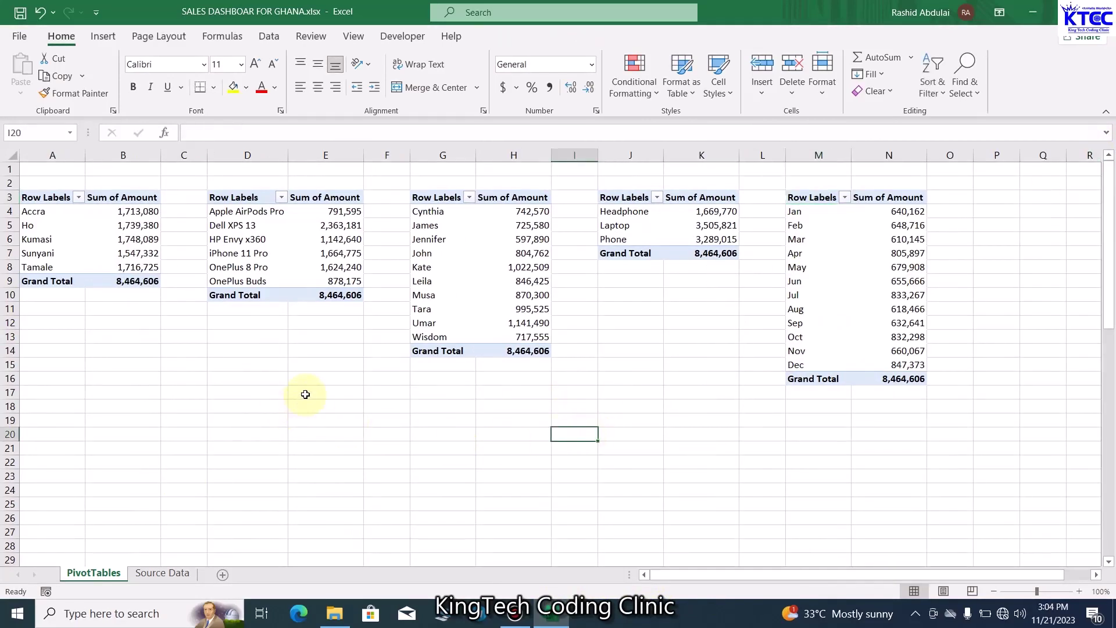
Name the city PivotTable at A3 "City"
left_click(108, 234)
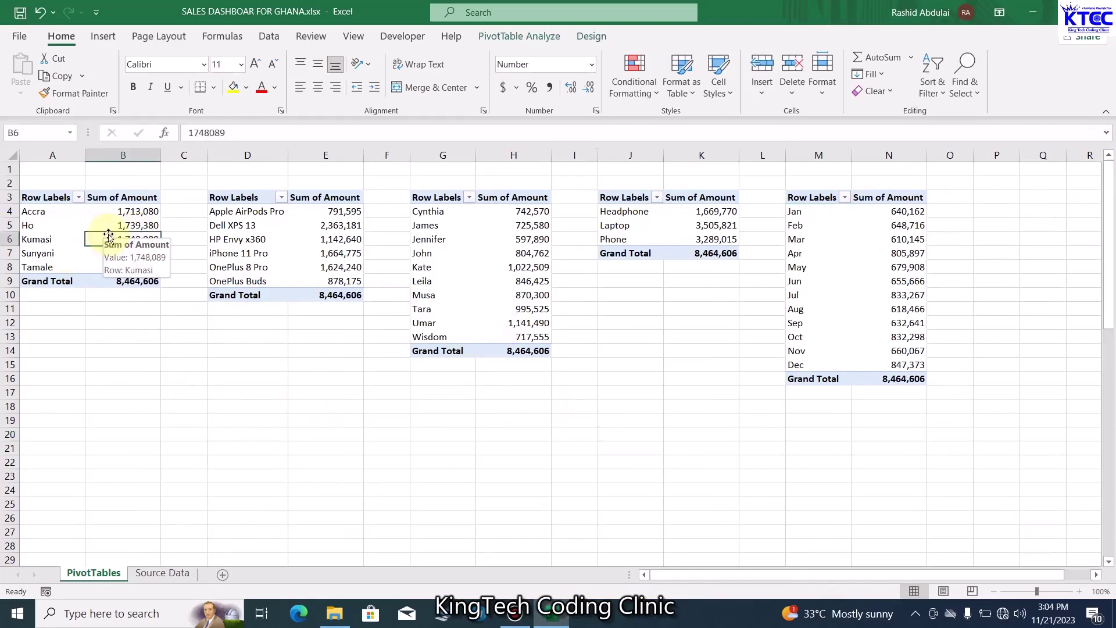
left_click(514, 41)
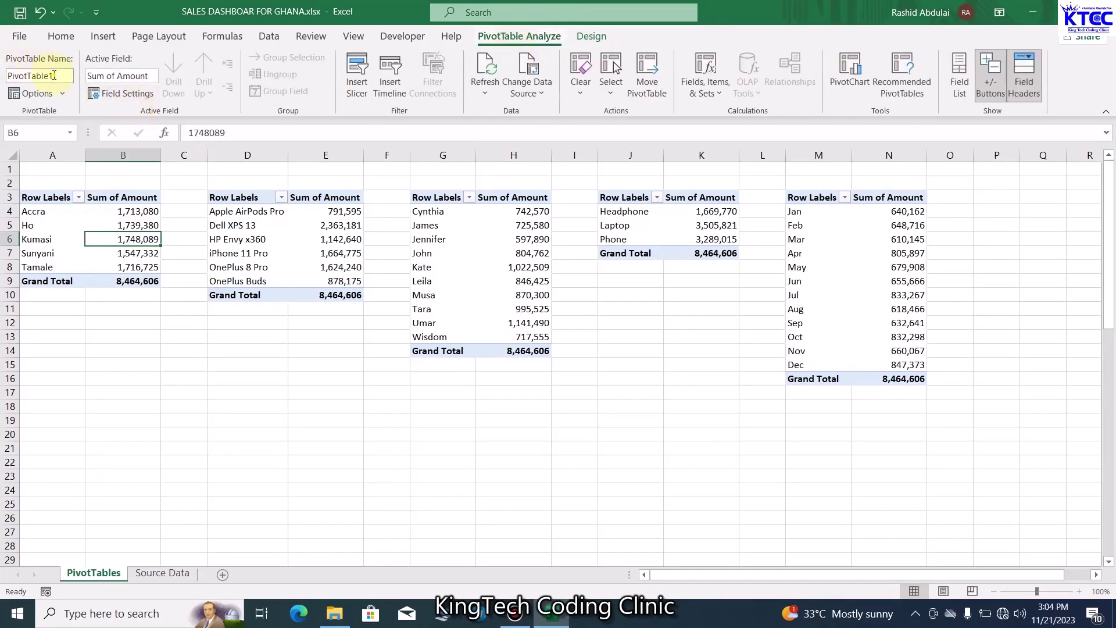
left_click_drag(54, 76, 3, 82)
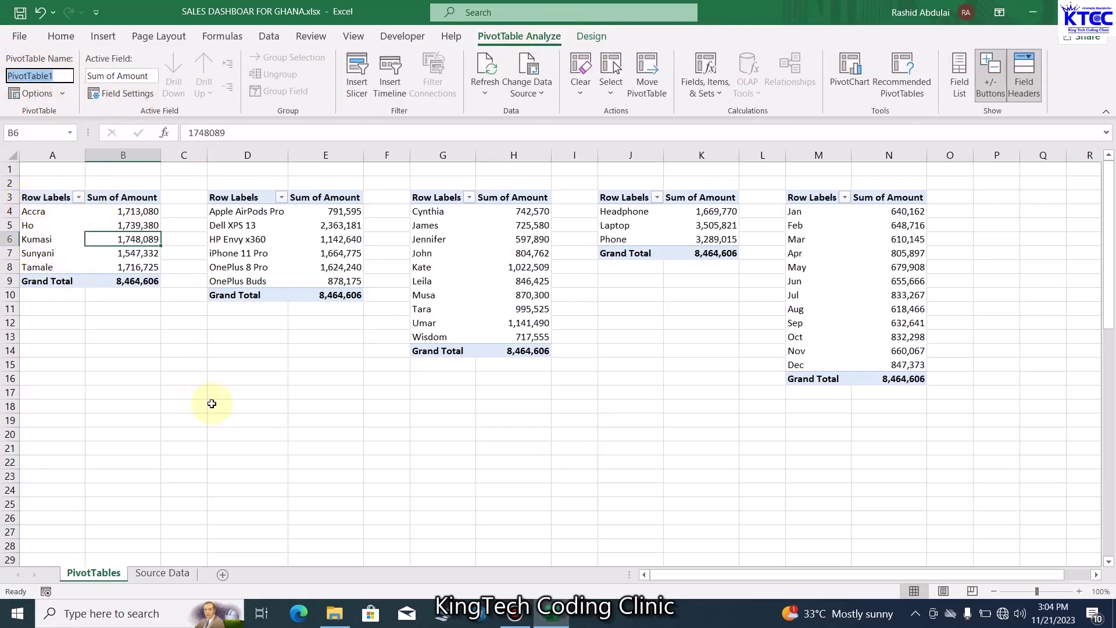
type("City")
key("Return")
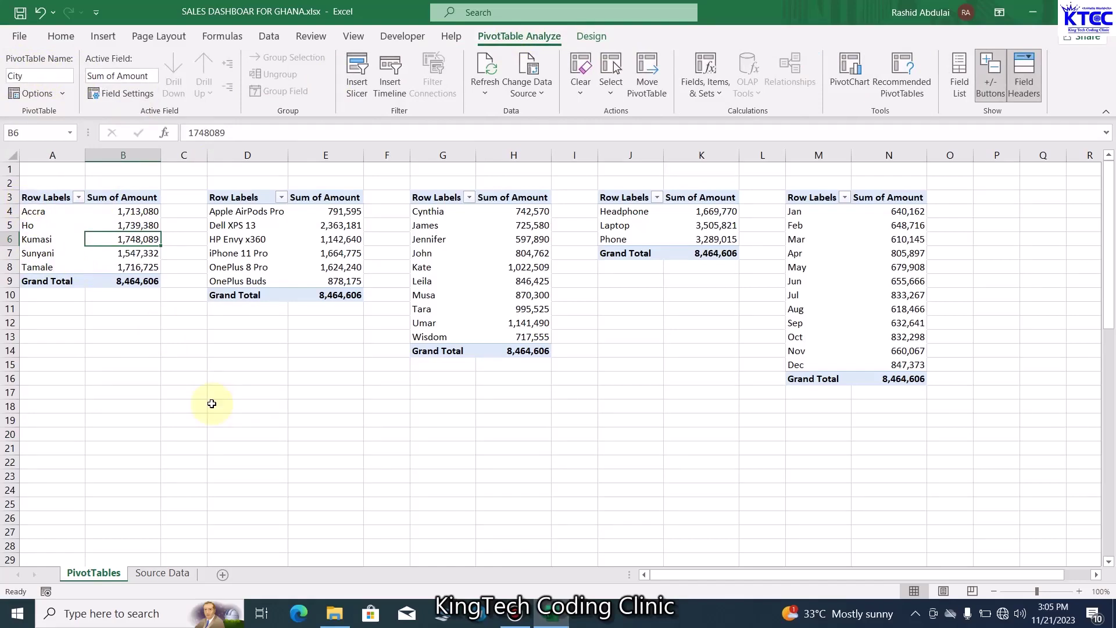
Name the product PivotTable at D3 "Products"
left_click(248, 235)
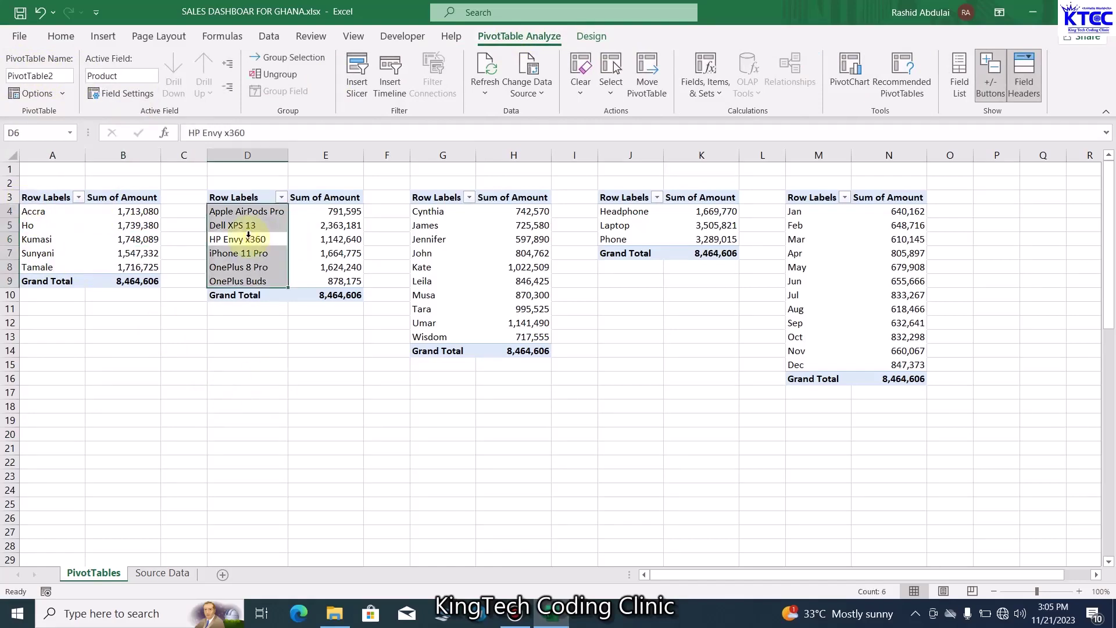
left_click(61, 74)
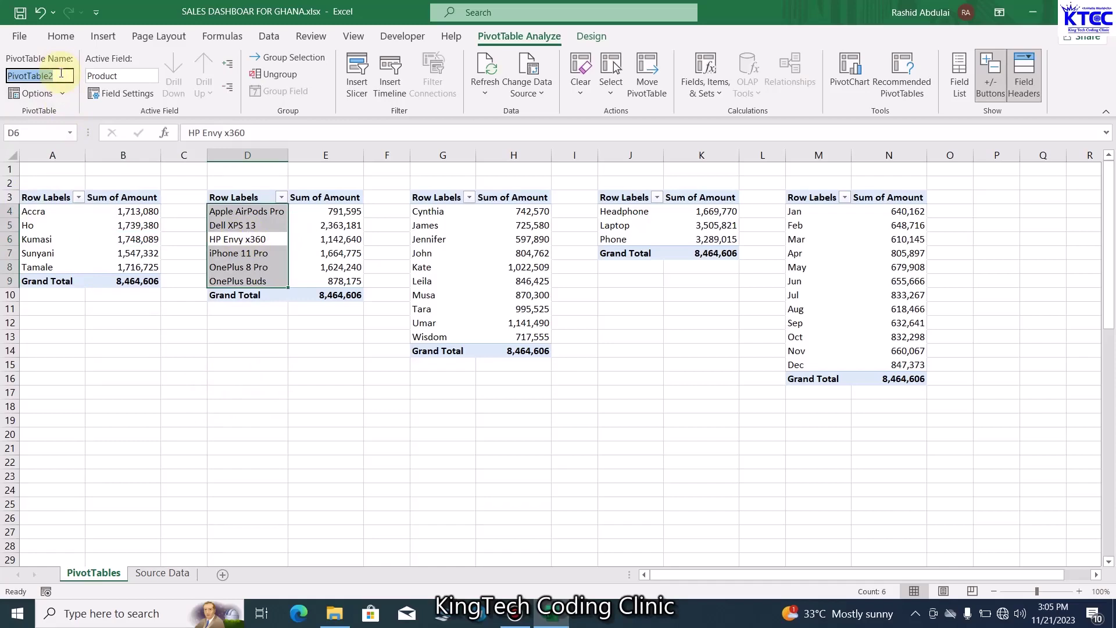
type("Produ")
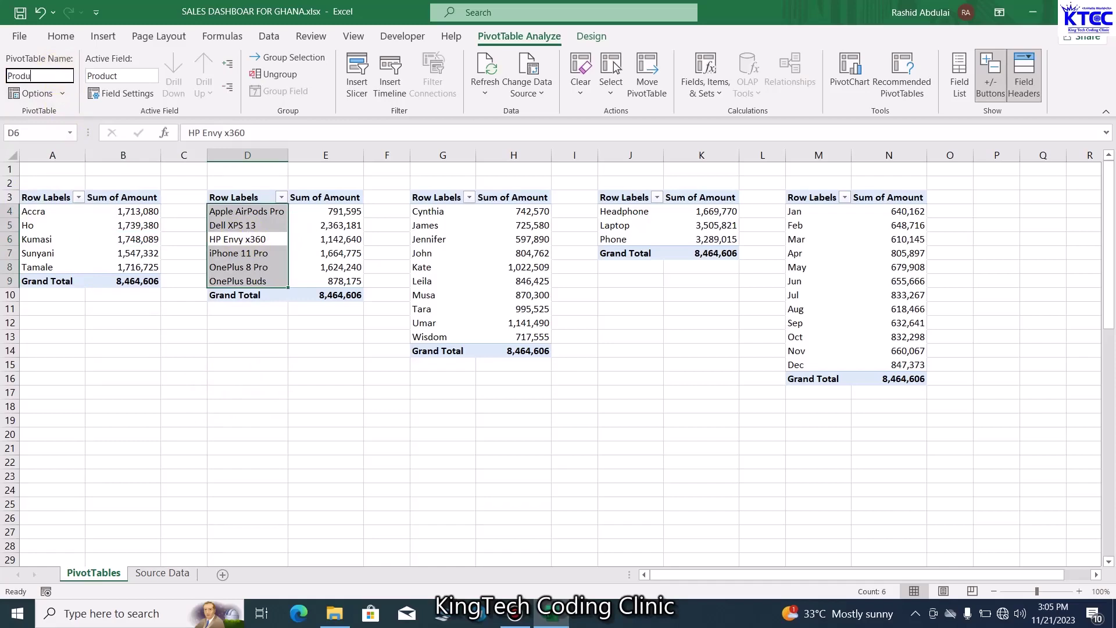
type("cts")
key("Return")
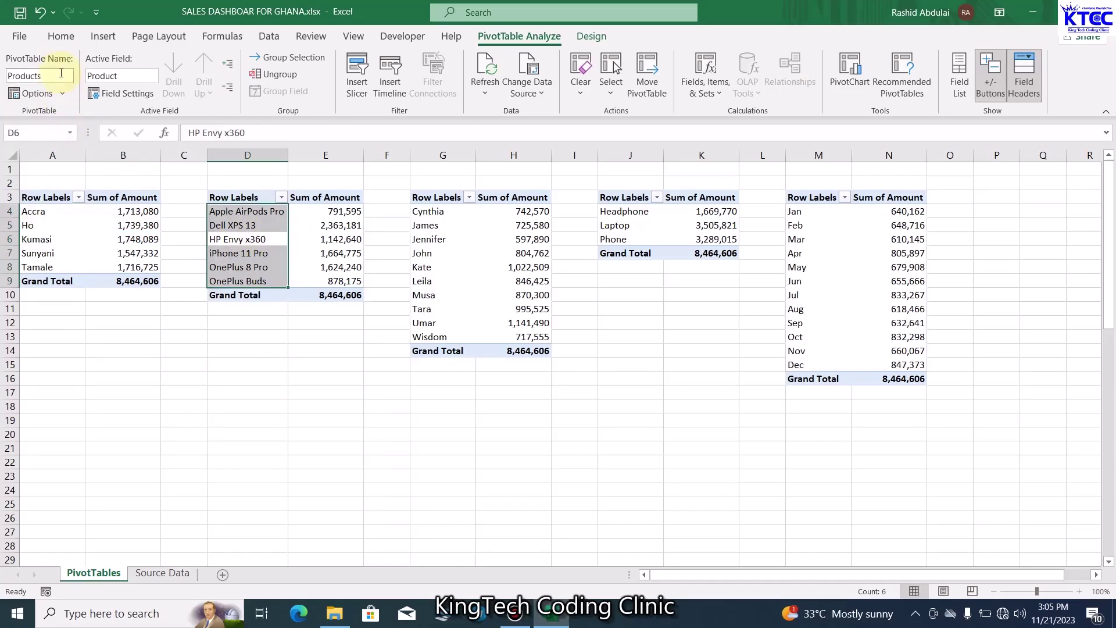
Name the sales rep PivotTable at G3 "SalesRep"
left_click(468, 247)
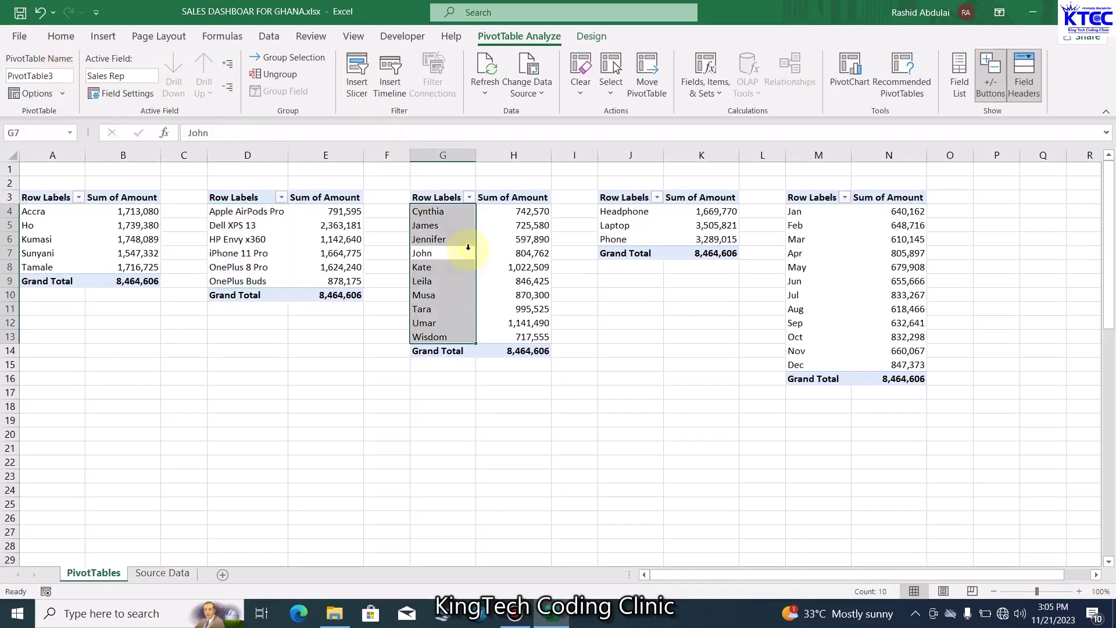
left_click(67, 80)
type("SalesRep")
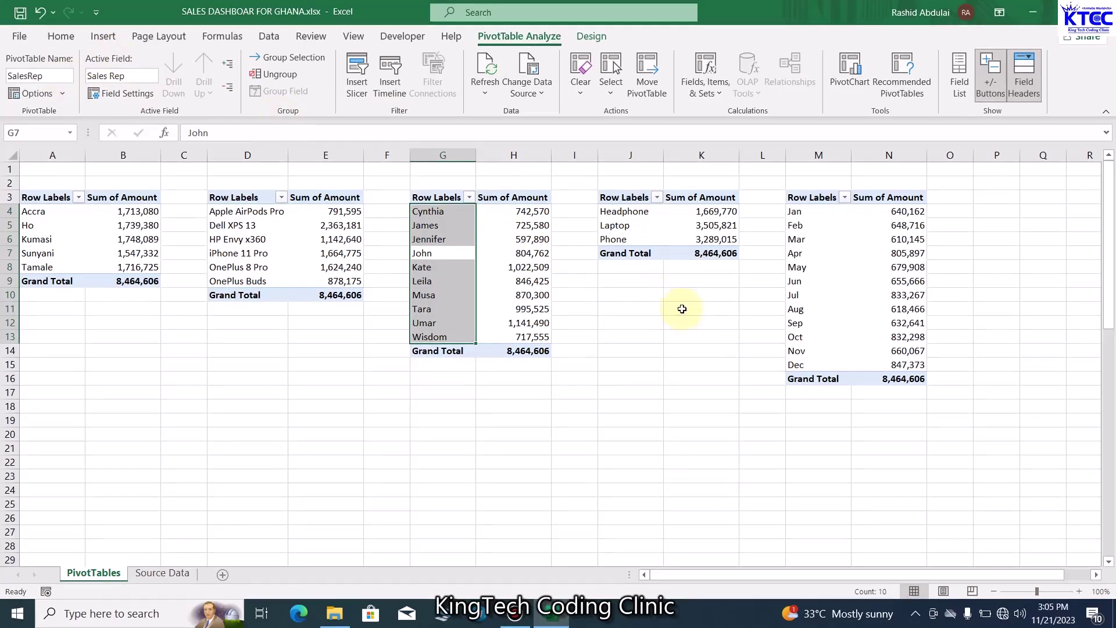
Name the category PivotTable at J3 "Category"
left_click(634, 224)
left_click(61, 74)
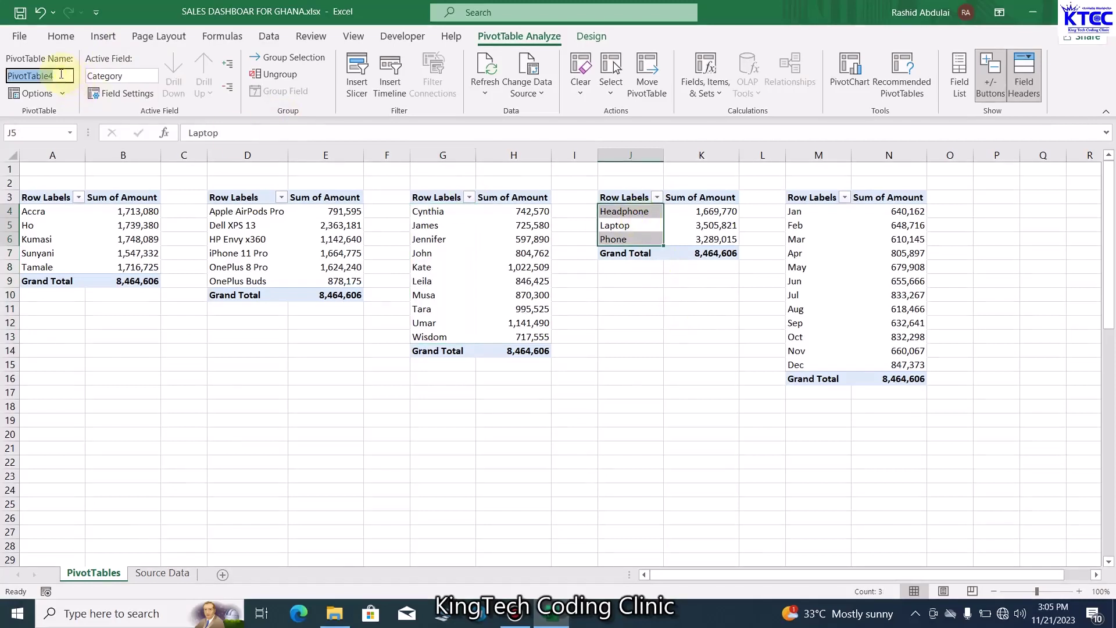
type("Category")
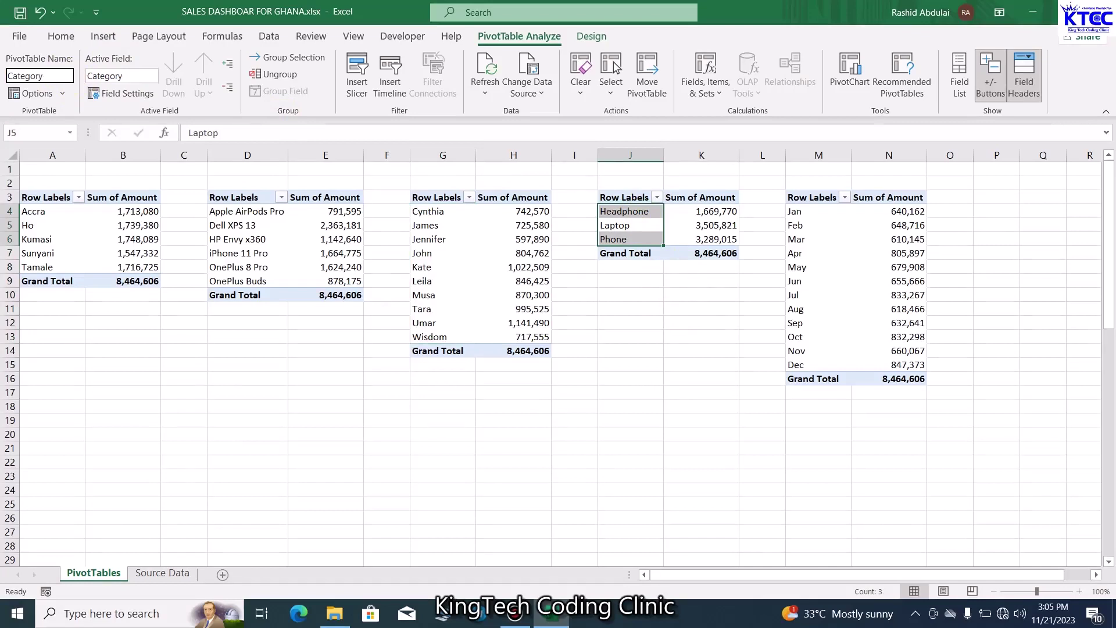
key("Return")
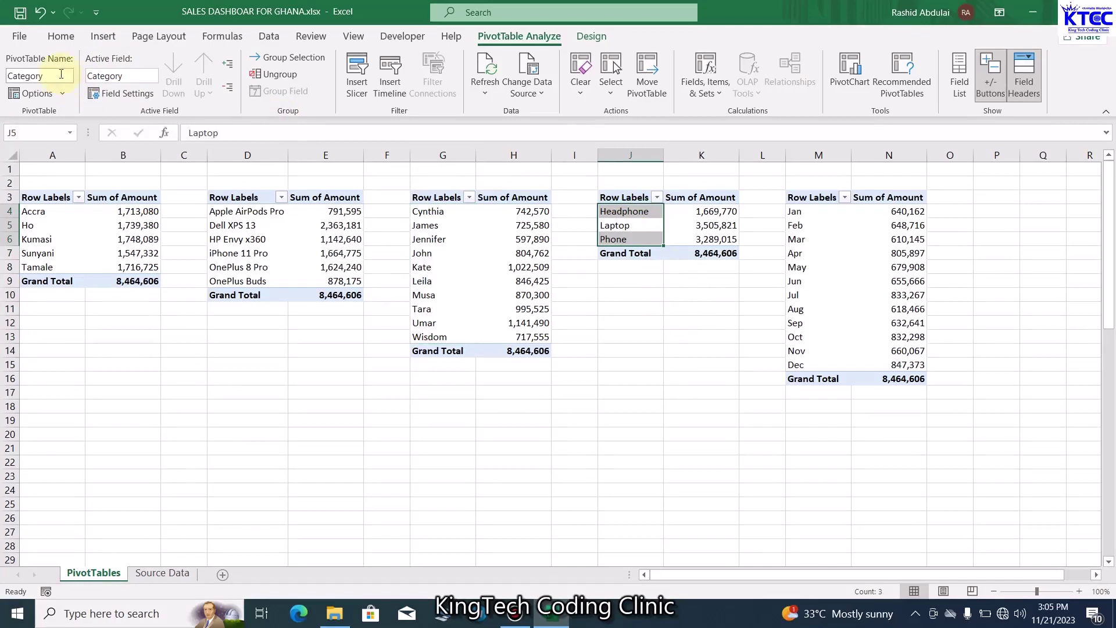
Name the monthly PivotTable at M3 "Months"
left_click(878, 281)
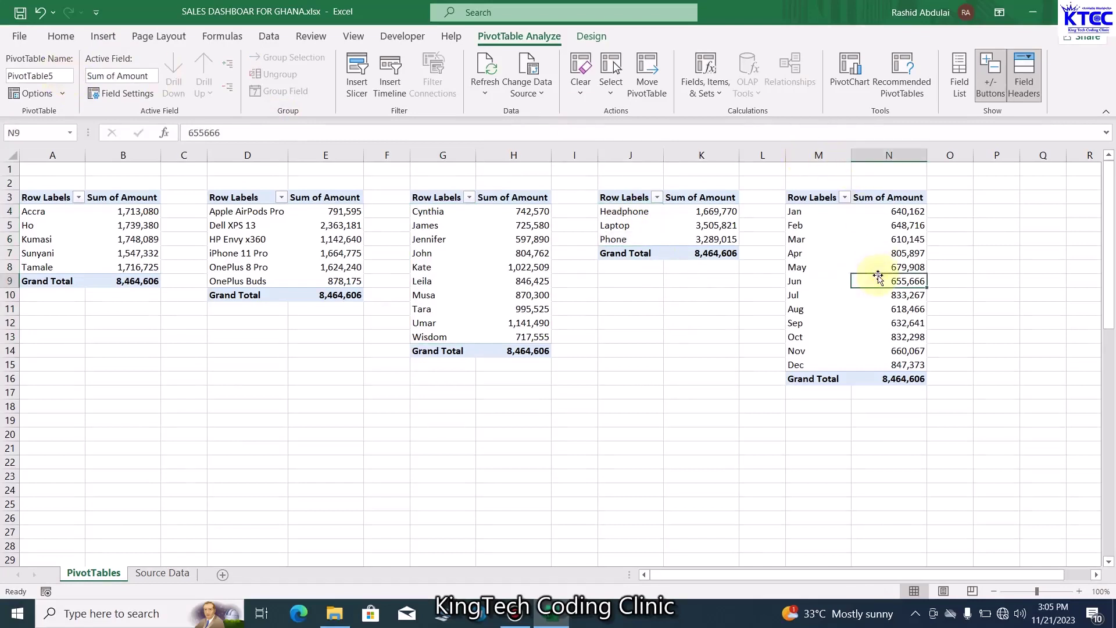
left_click(60, 75)
type("Months")
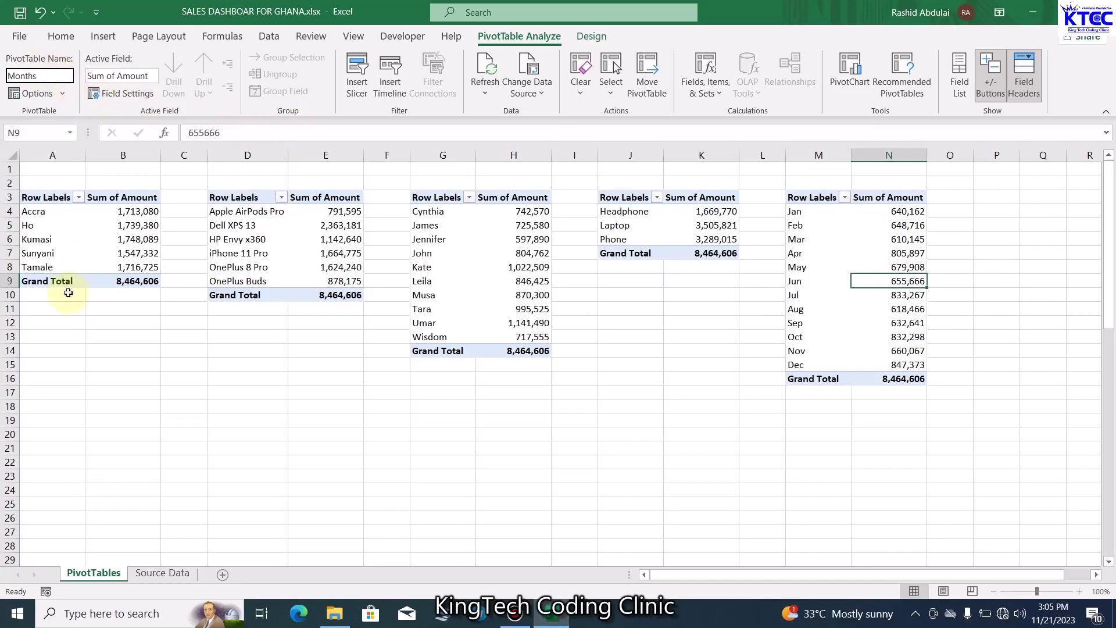
left_click(268, 406)
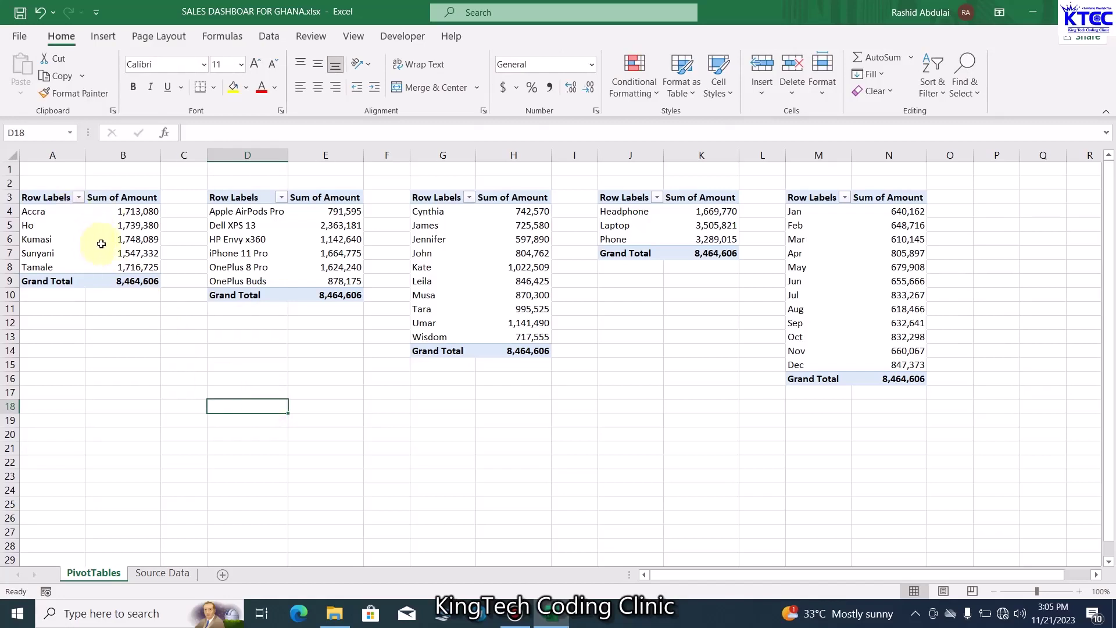
Add a new worksheet after Source Data and name it "Dashboard"
mouse_move(98, 238)
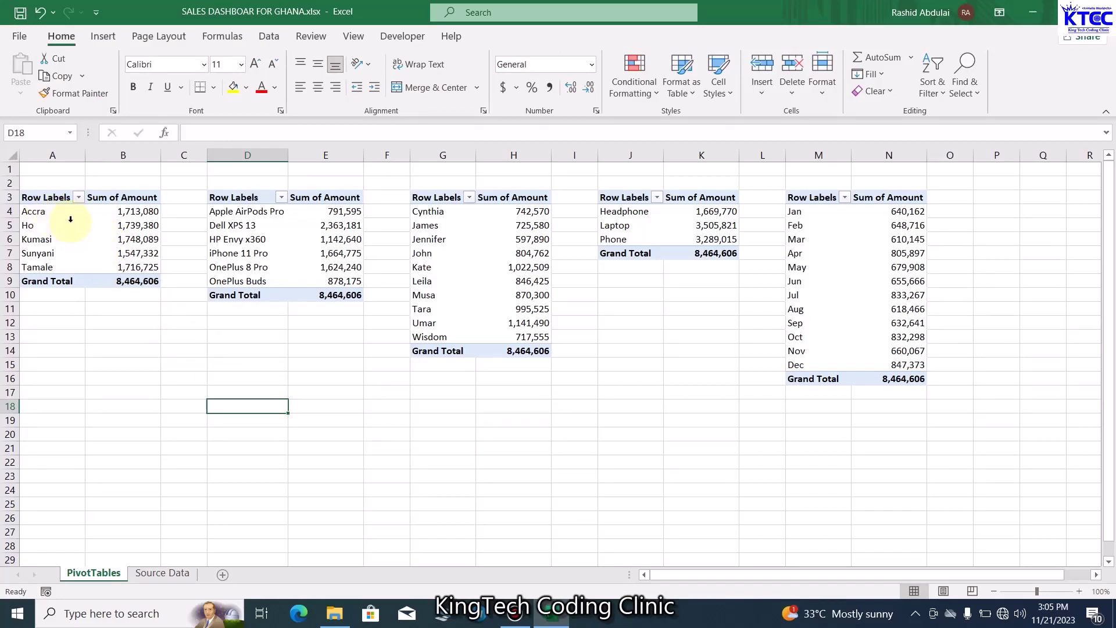
left_click(97, 238)
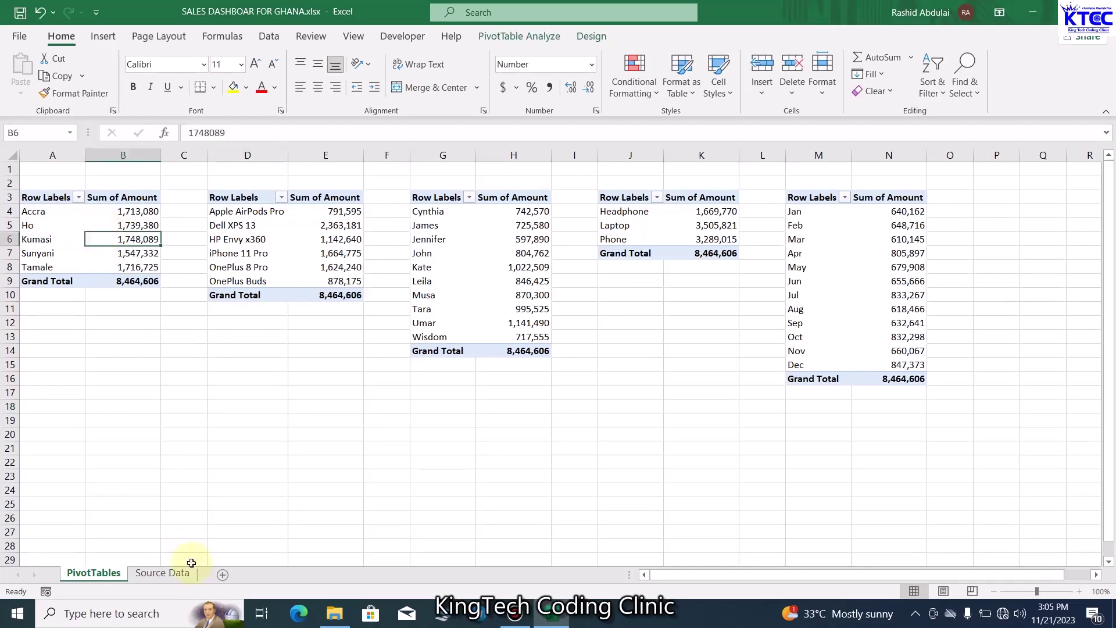
left_click(169, 577)
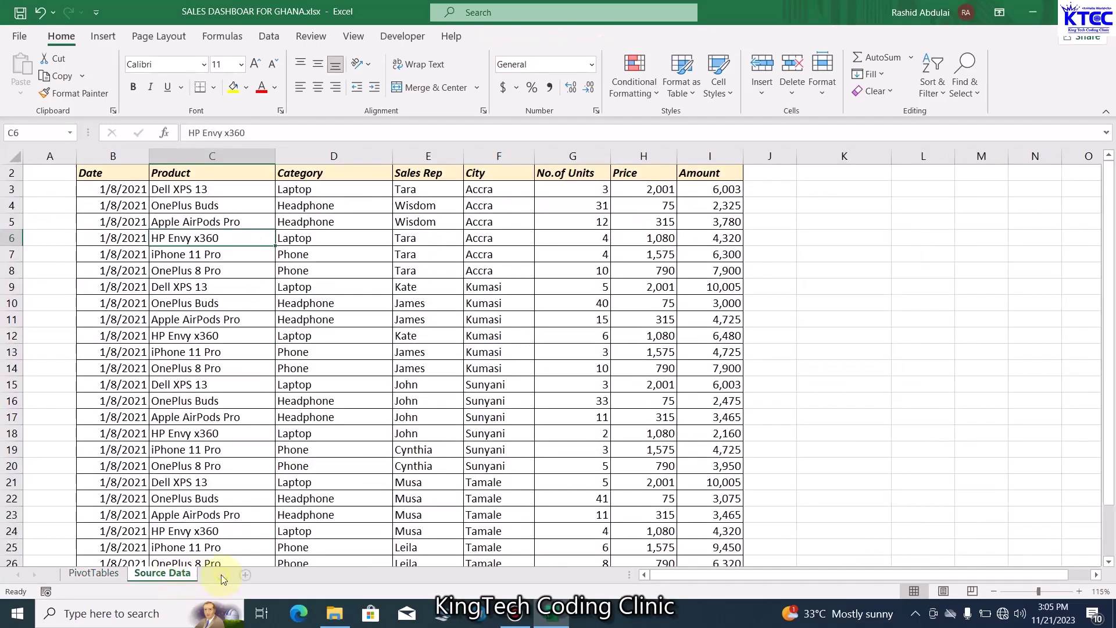
left_click(222, 575)
double_click(223, 575)
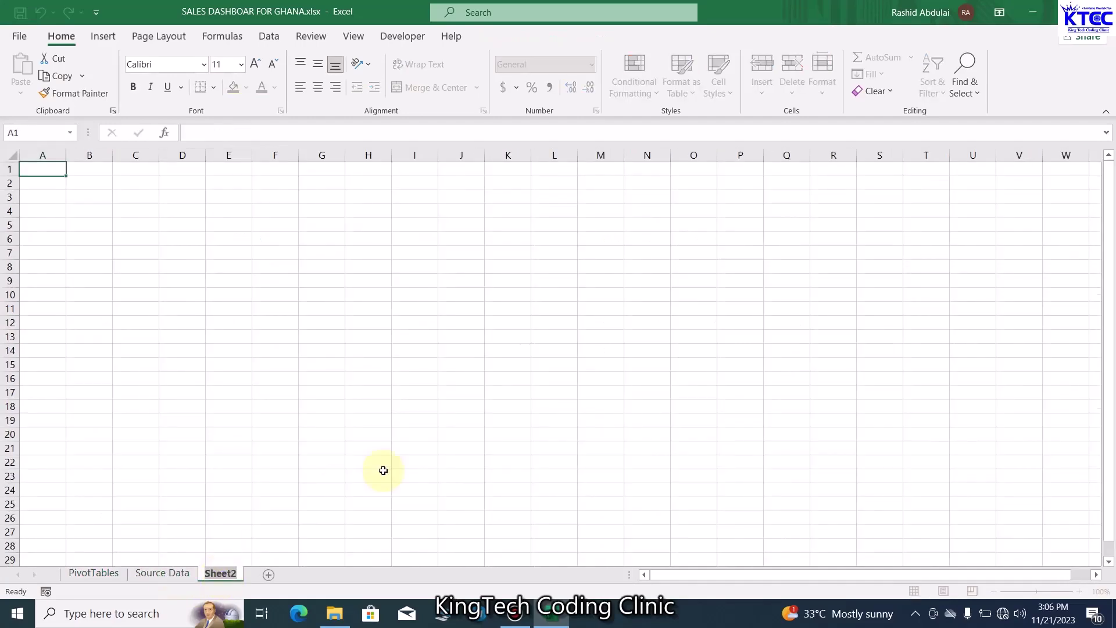
type("Das")
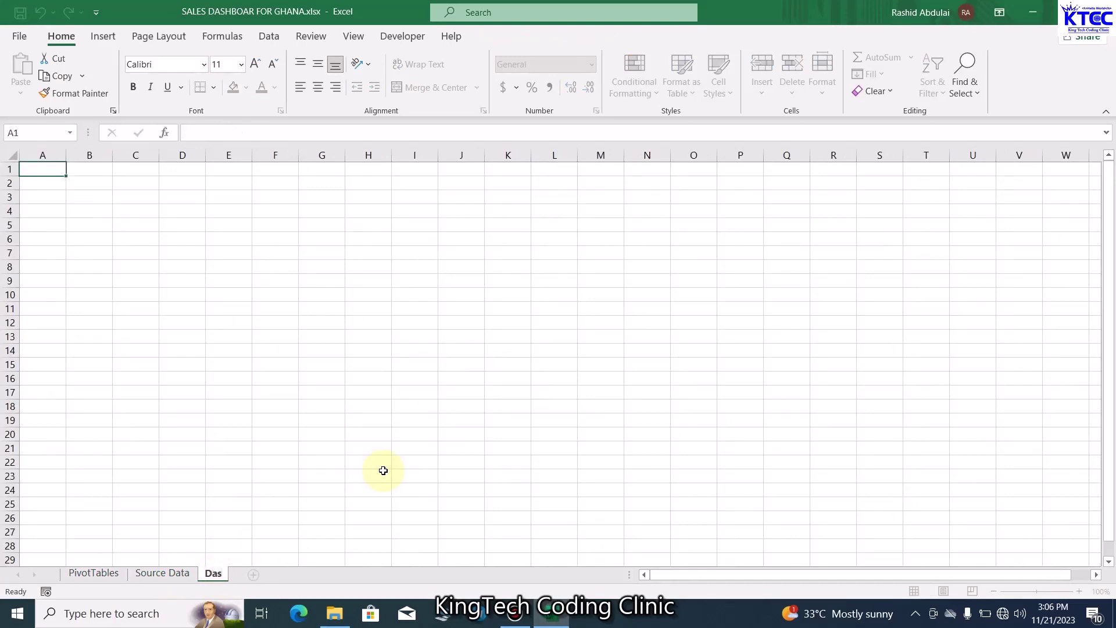
type("hboard")
left_click(371, 472)
Insert a 2-D line PivotChart from the city PivotTable on the PivotTables sheet and hide all its field buttons
left_click(156, 574)
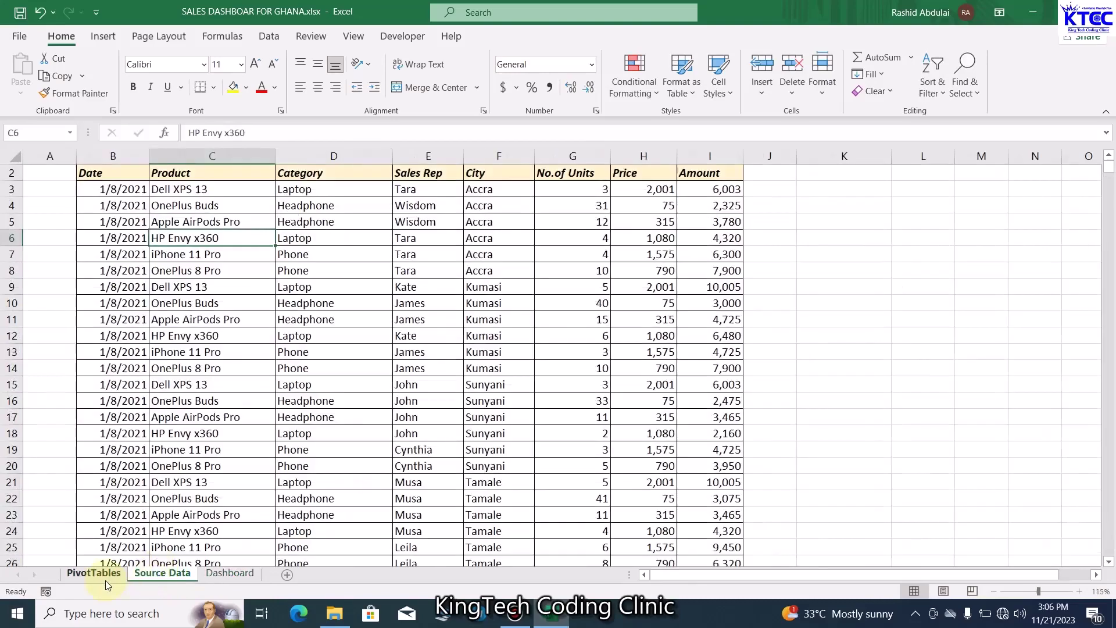
left_click(106, 576)
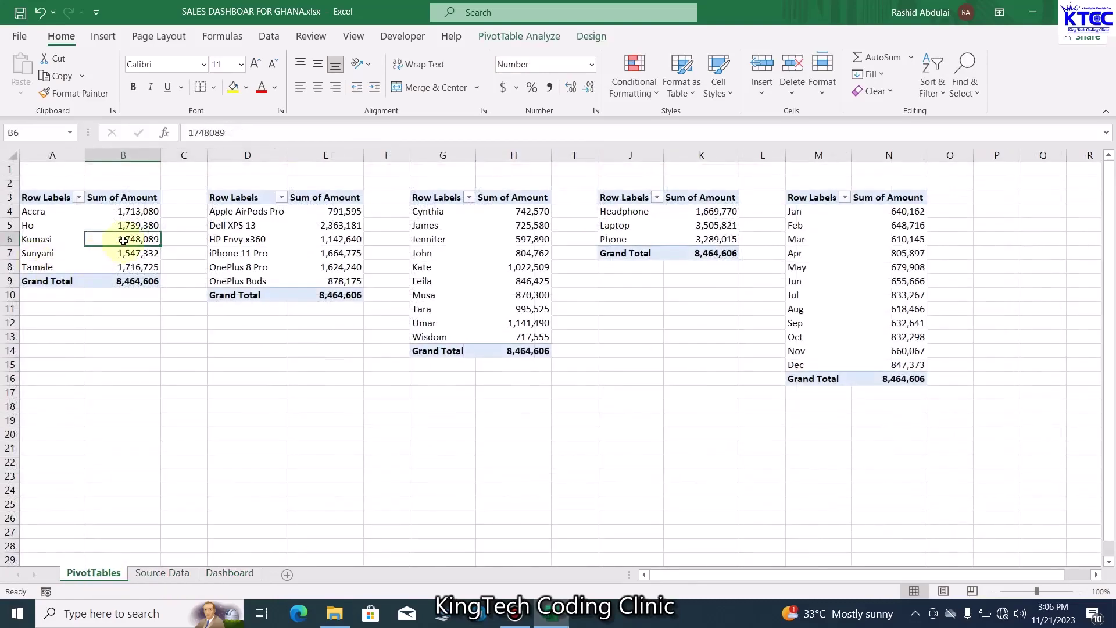
left_click(103, 36)
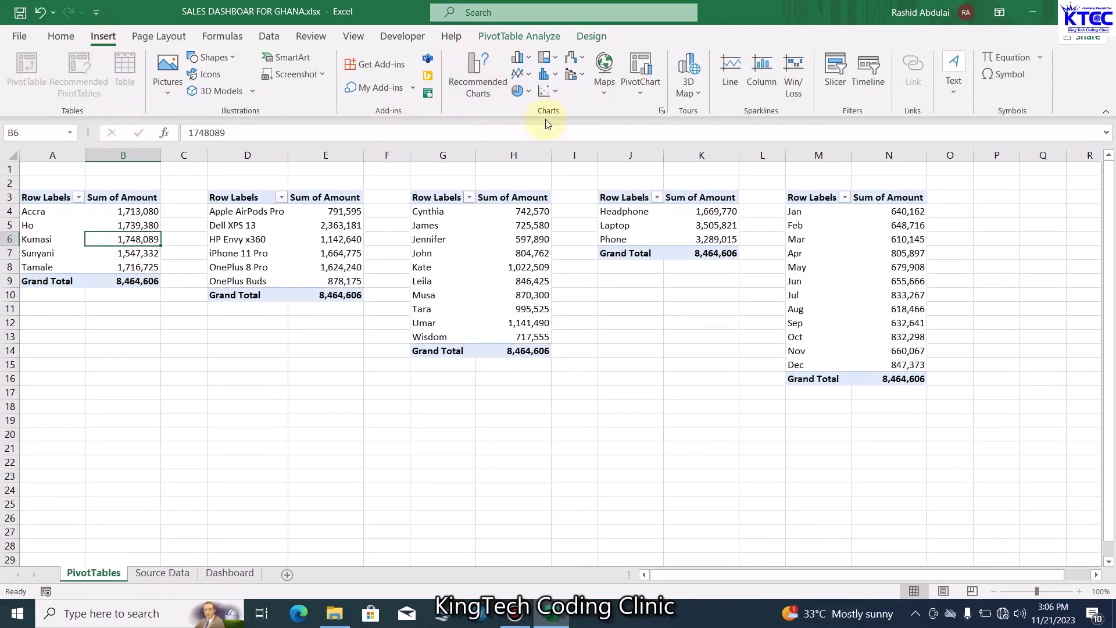
left_click(529, 74)
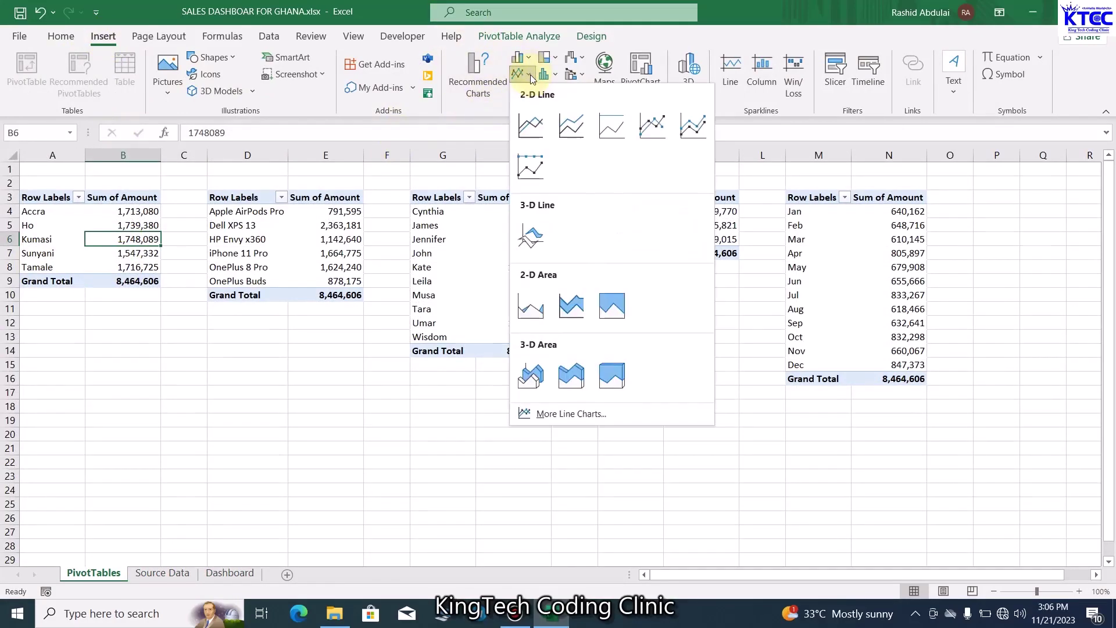
left_click(520, 123)
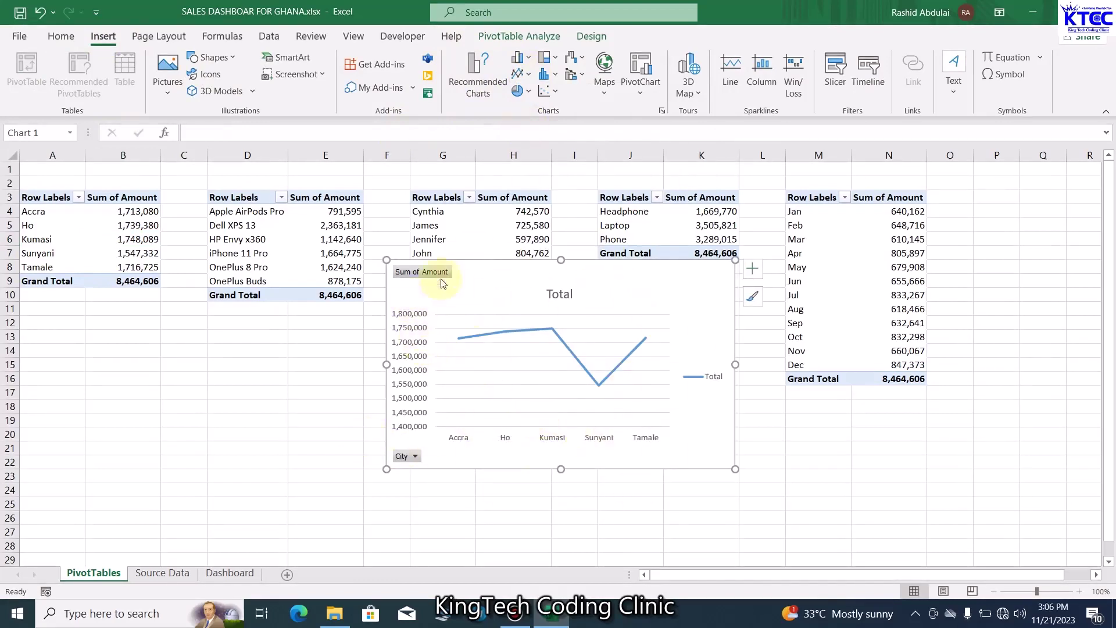
right_click(420, 276)
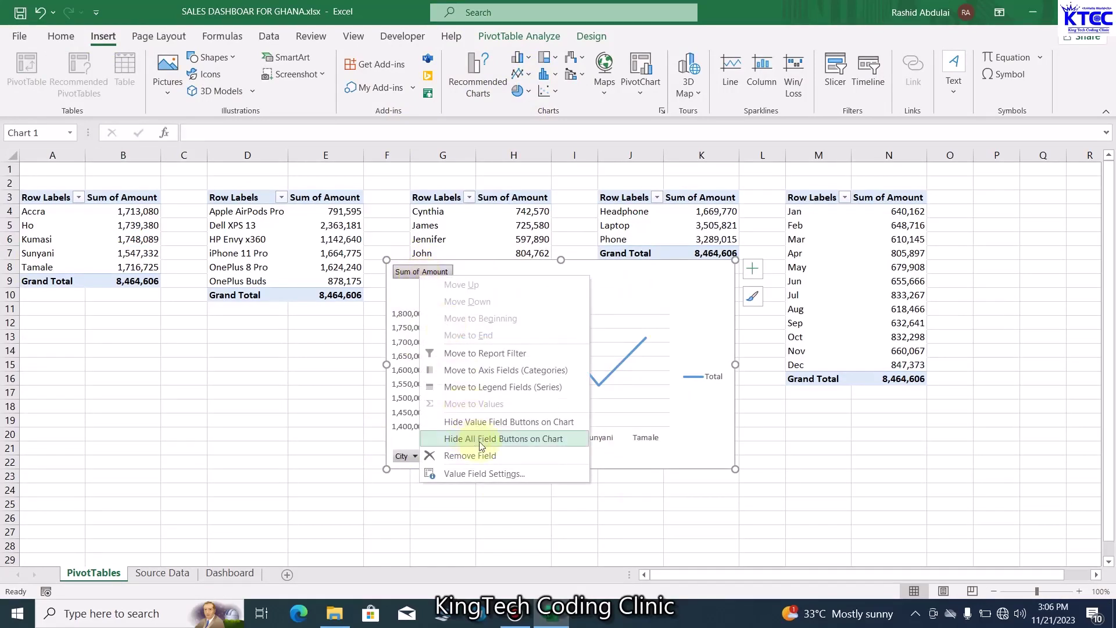
left_click(520, 445)
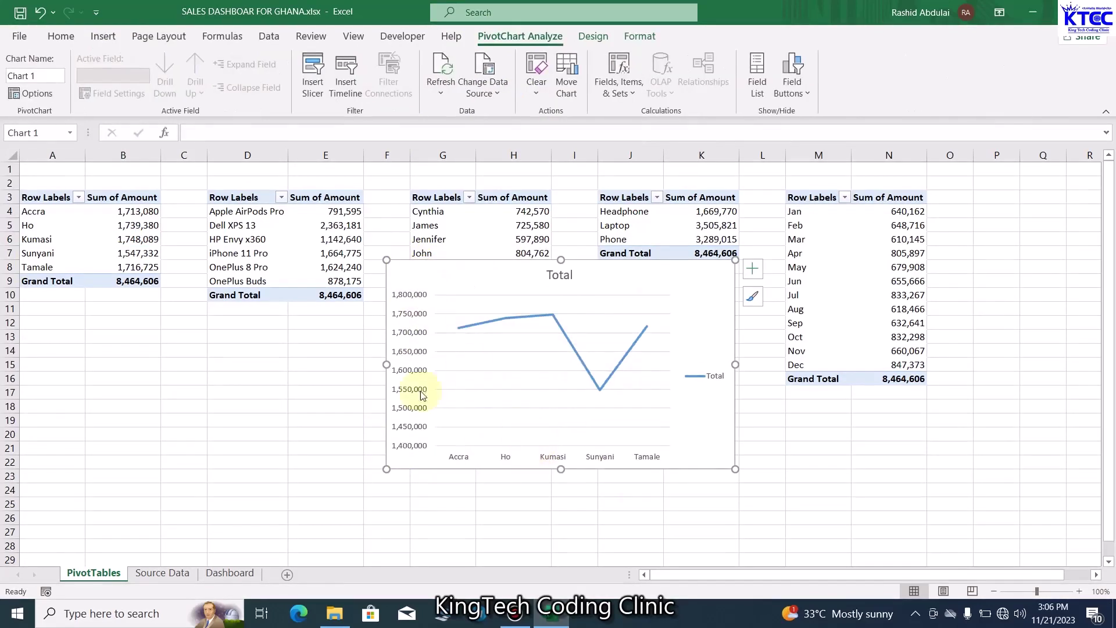
Delete the vertical axis, gridlines and legend from the city line chart
left_click(406, 297)
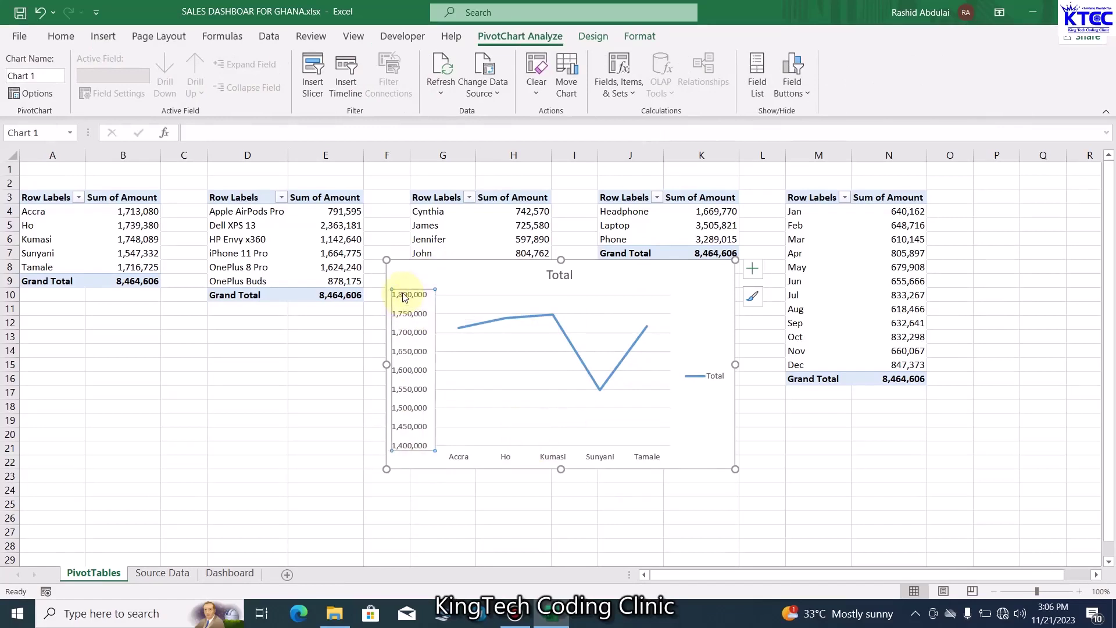
key("Delete")
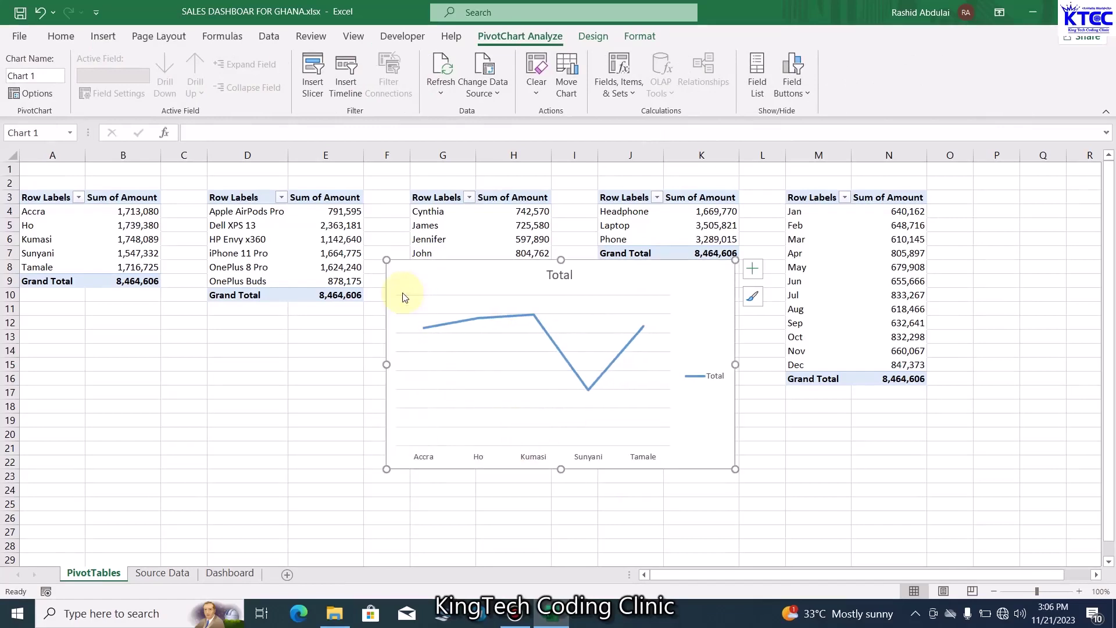
left_click(617, 314)
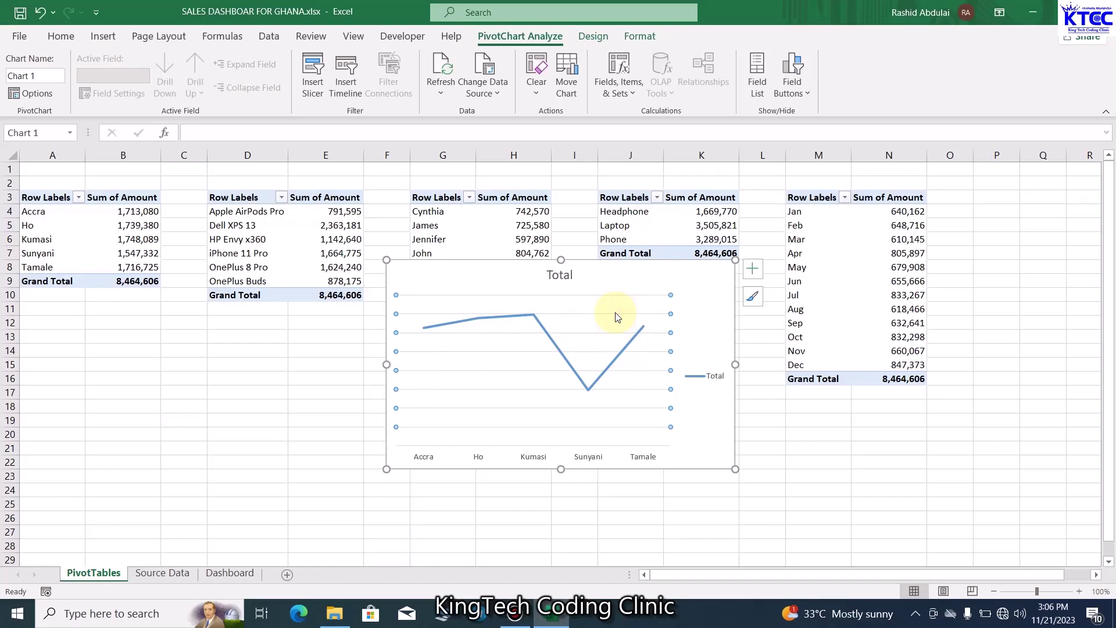
key("Delete")
left_click(717, 378)
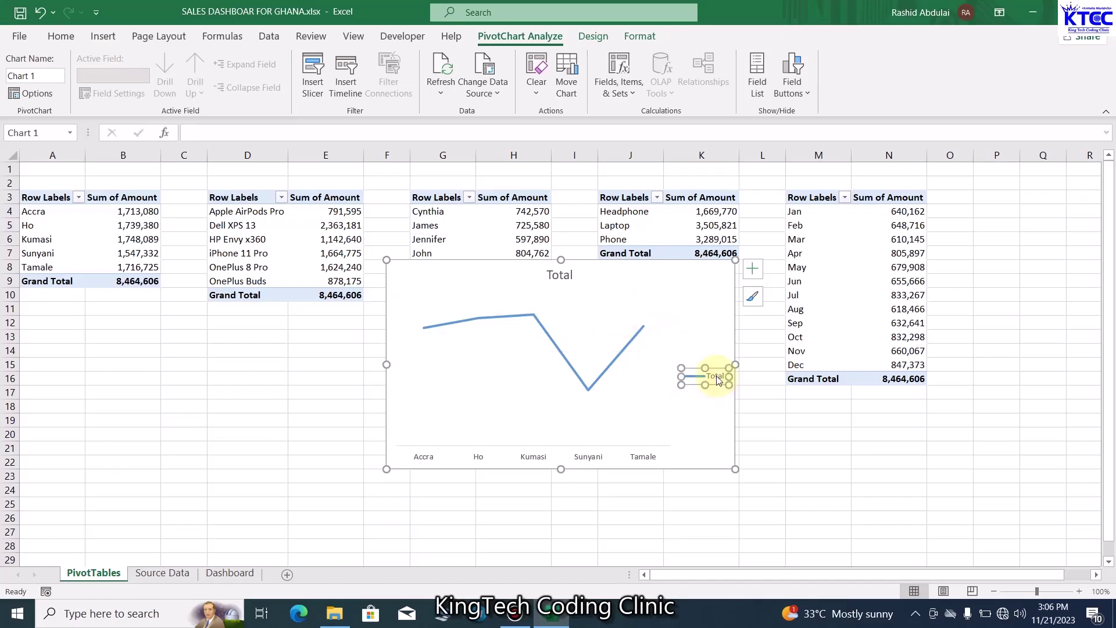
key("Delete")
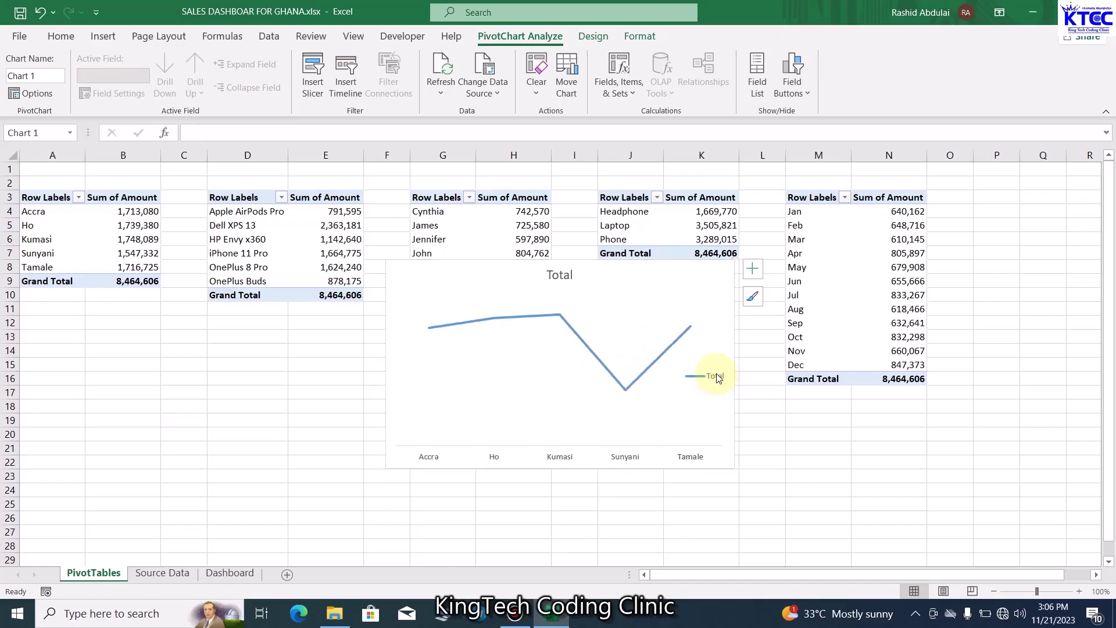
Change the city line chart's title to "Sales By City"
left_click(560, 275)
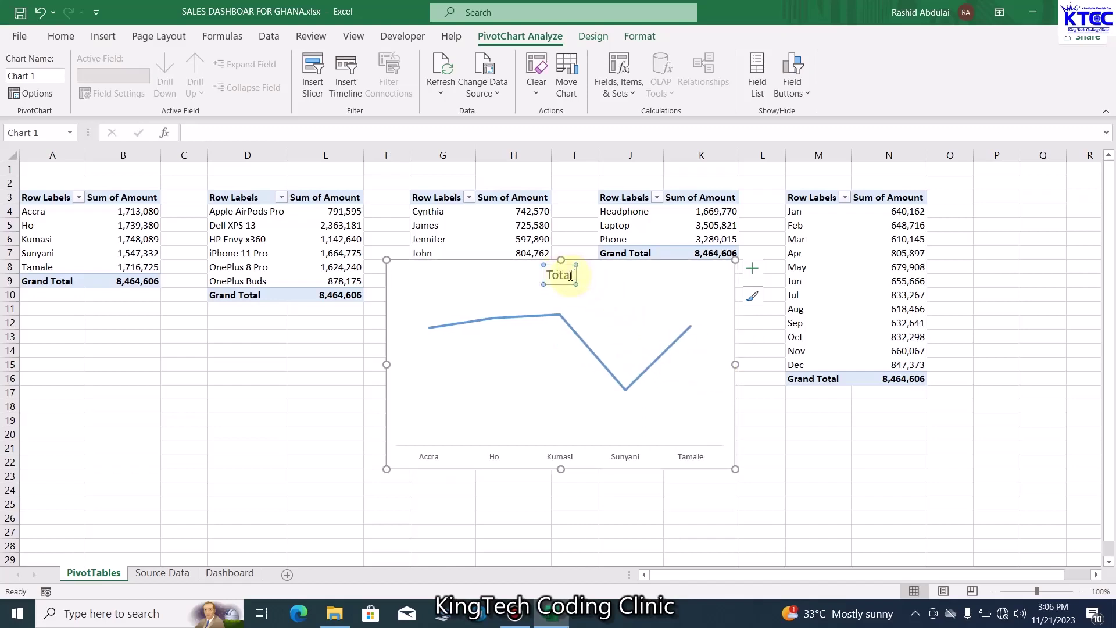
left_click_drag(573, 276, 544, 277)
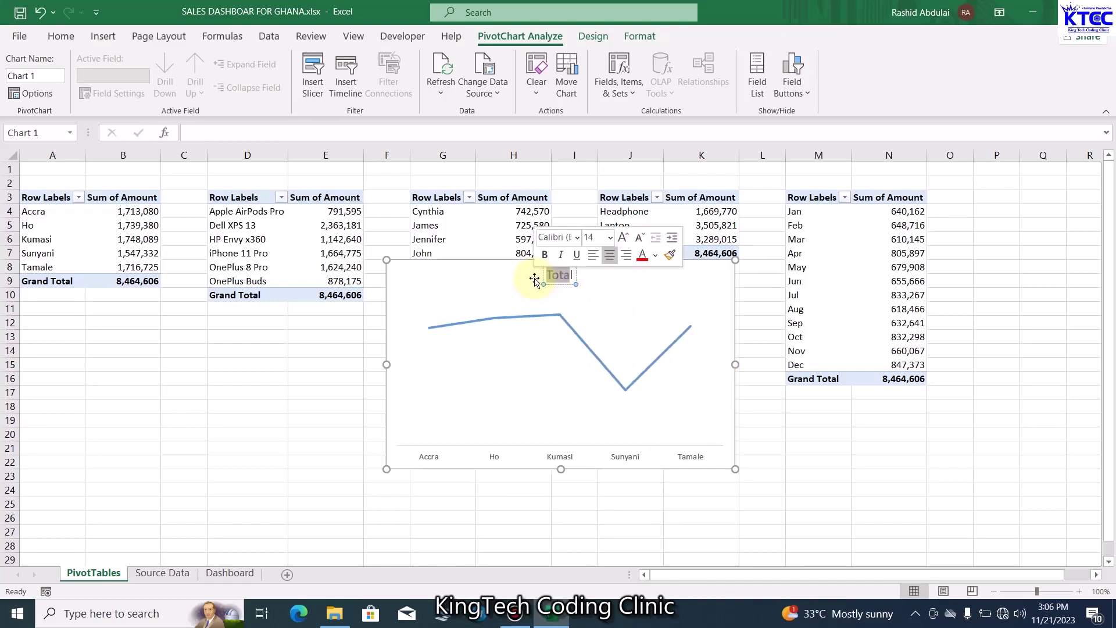
key("Delete")
type("Sales")
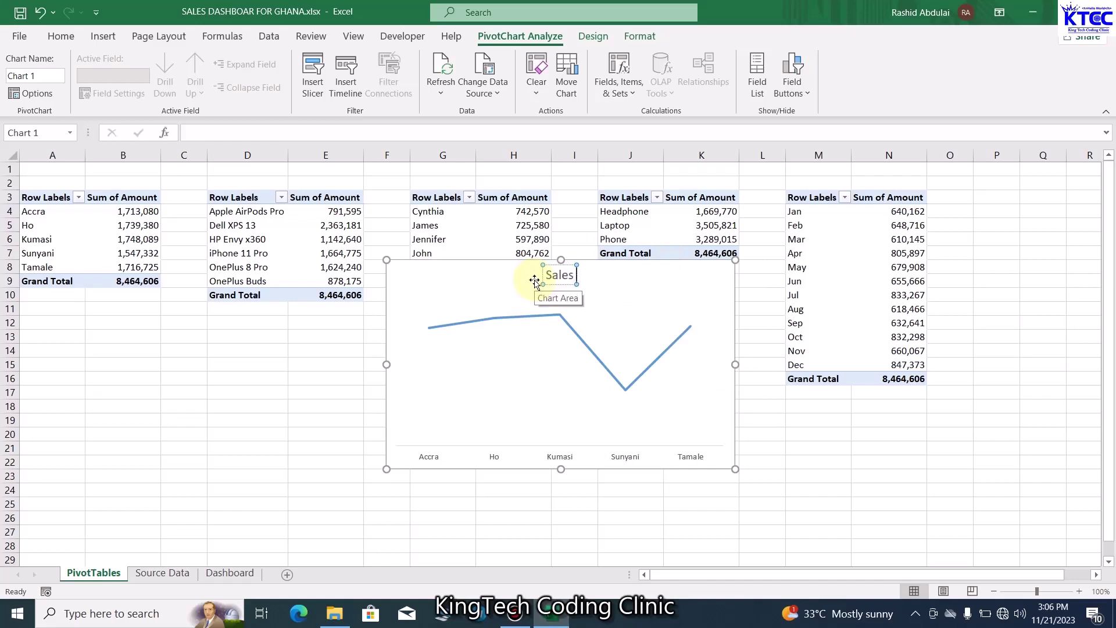
type(" By Ci")
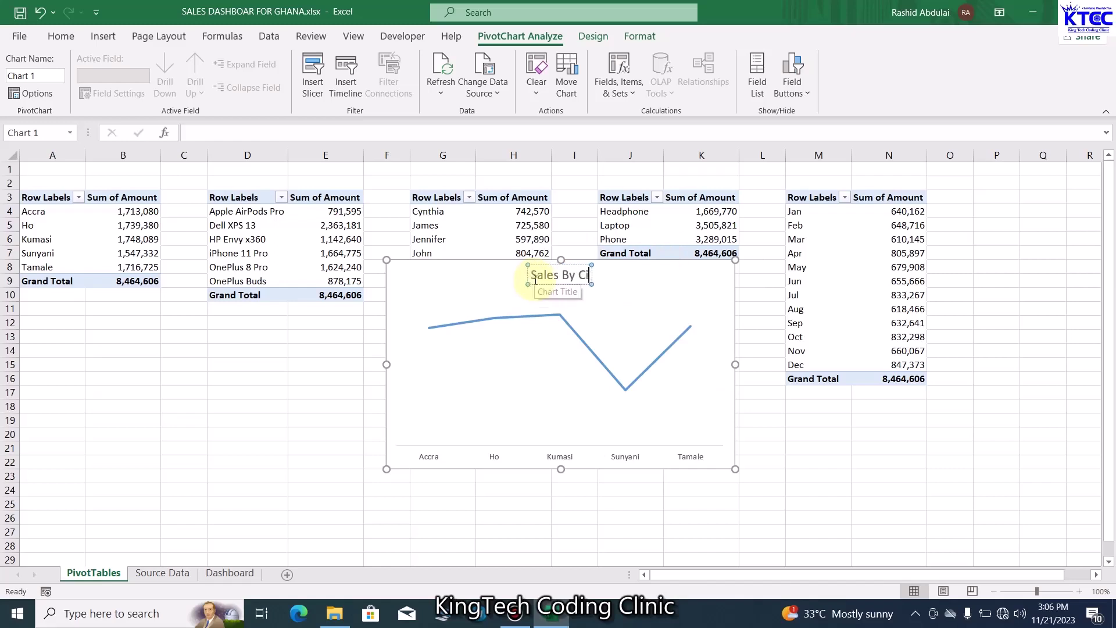
type("ty")
left_click(776, 433)
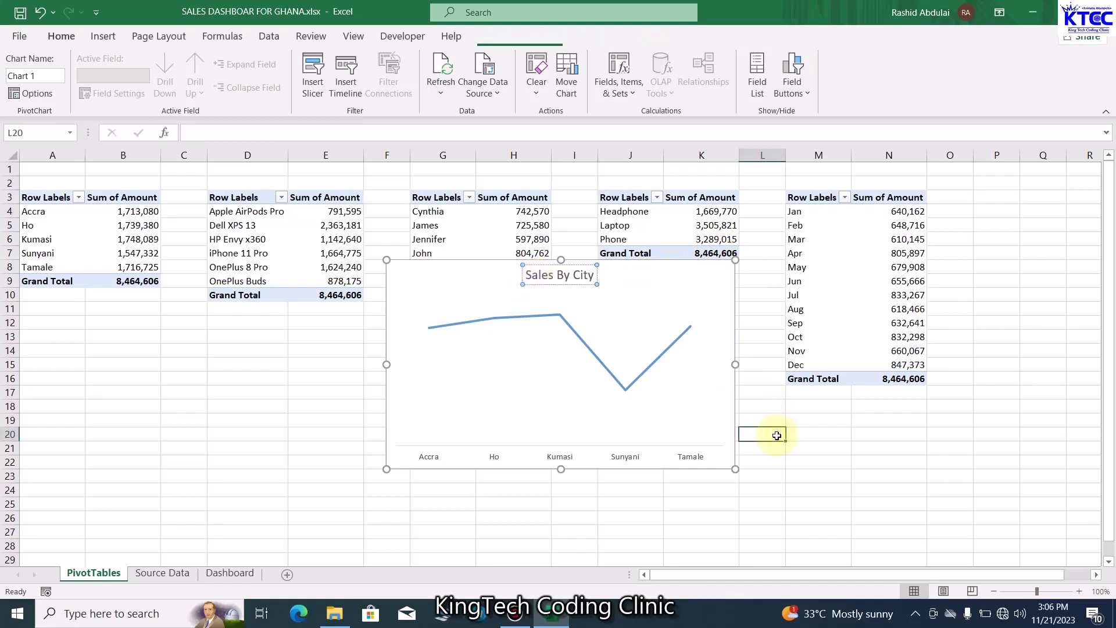
Move the Sales By City chart from the PivotTables sheet to cell F2 of the Dashboard sheet
left_click(666, 299)
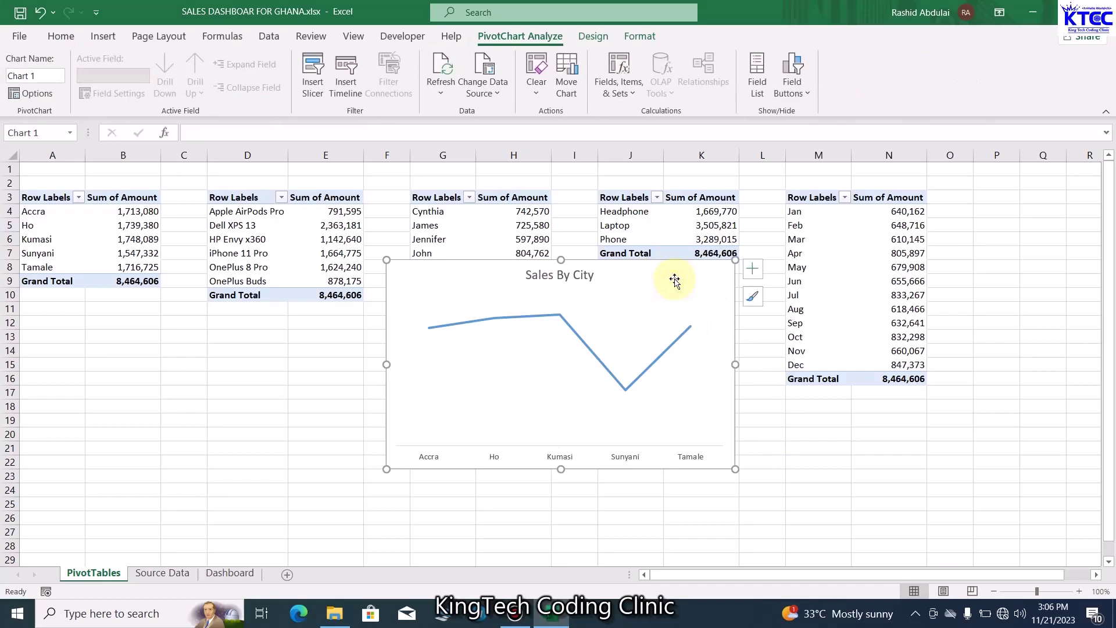
key("ctrl+x")
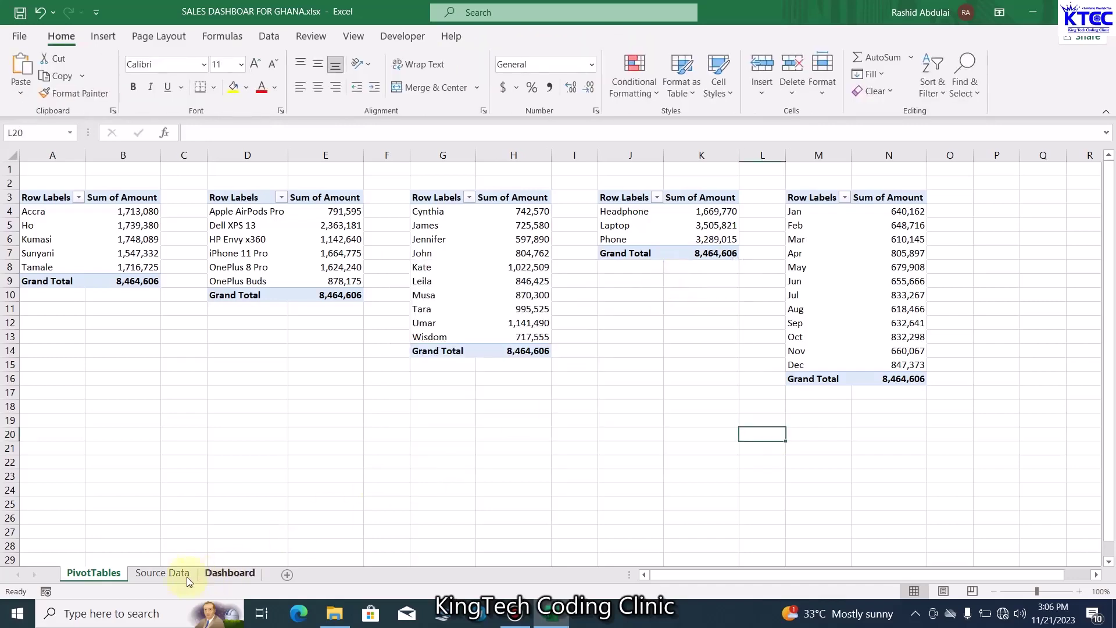
left_click(217, 573)
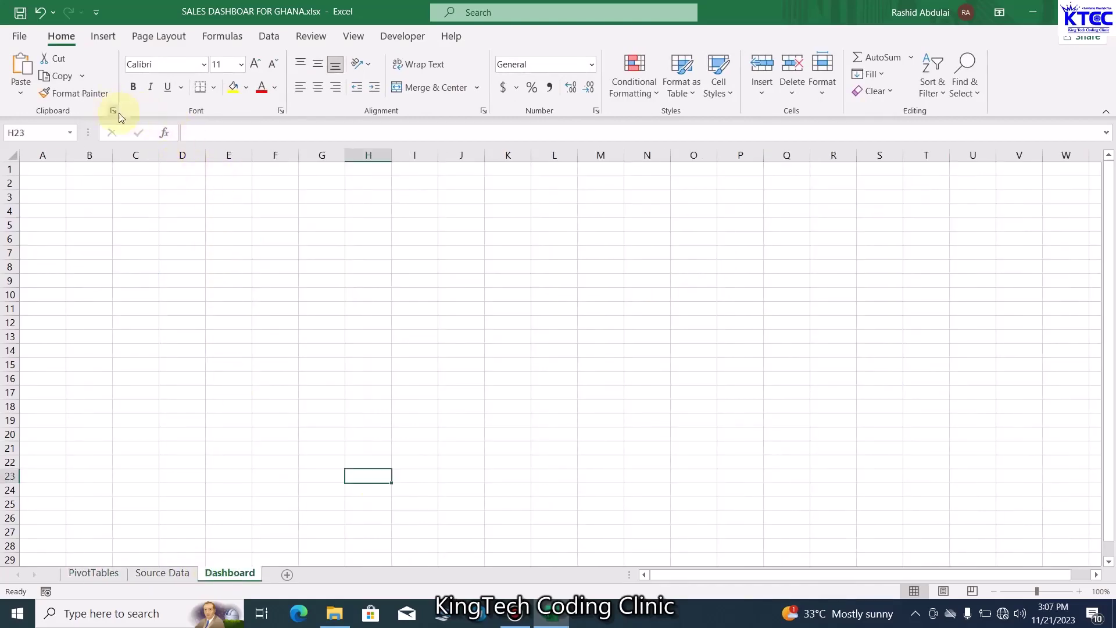
left_click(272, 169)
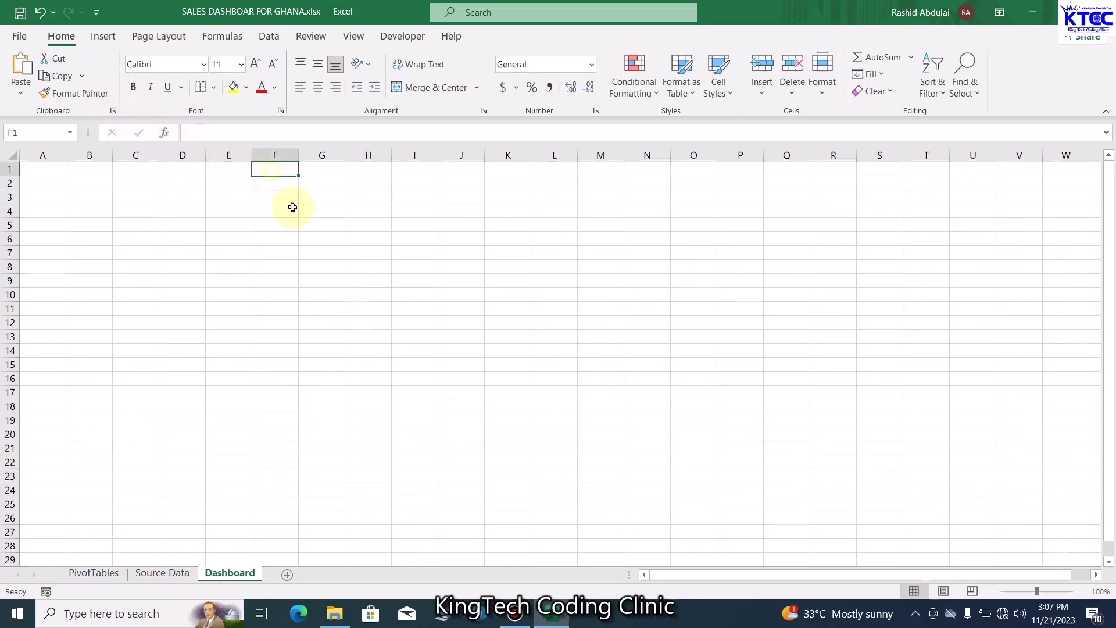
left_click(274, 182)
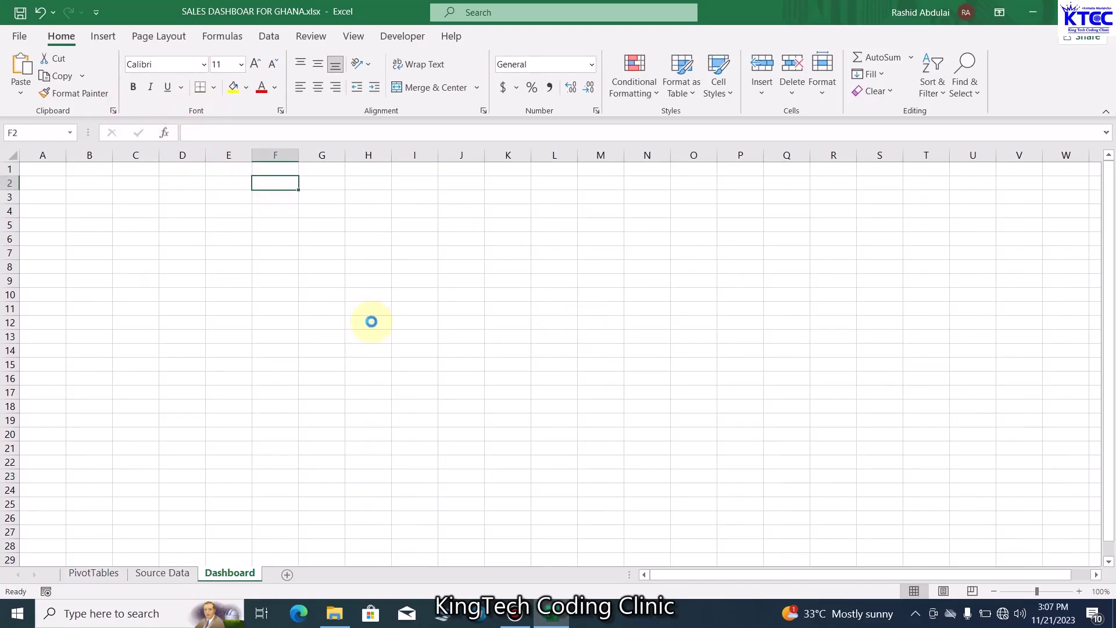
key("ctrl+v")
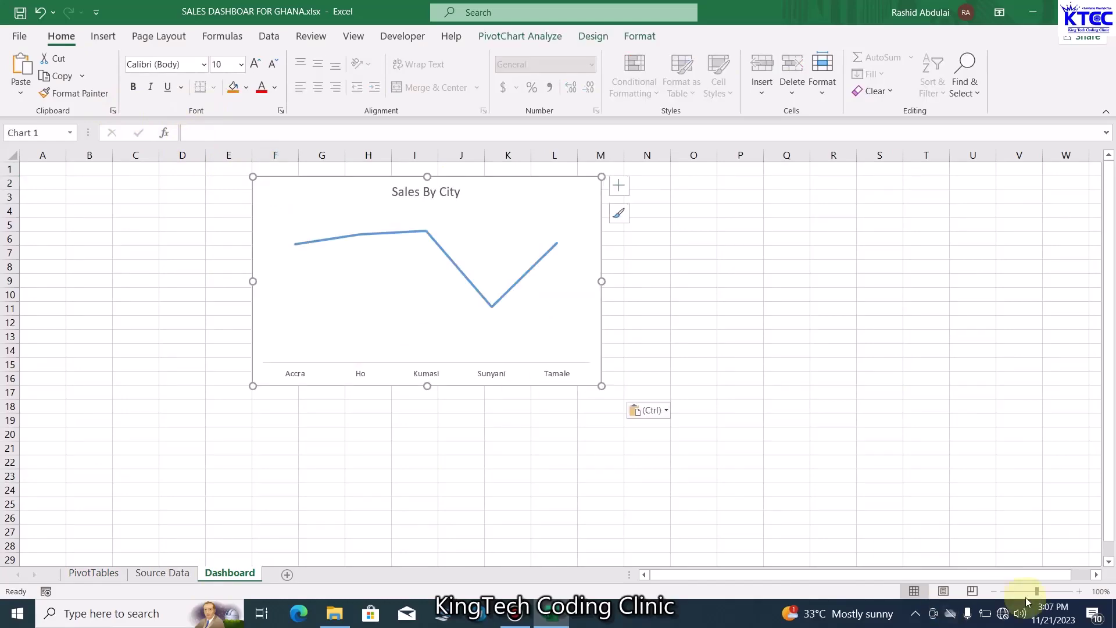
Enlarge the Sales By City chart and nudge it slightly right so it spans about columns F to N and rows 2 to 19
left_click_drag(1036, 592, 1024, 595)
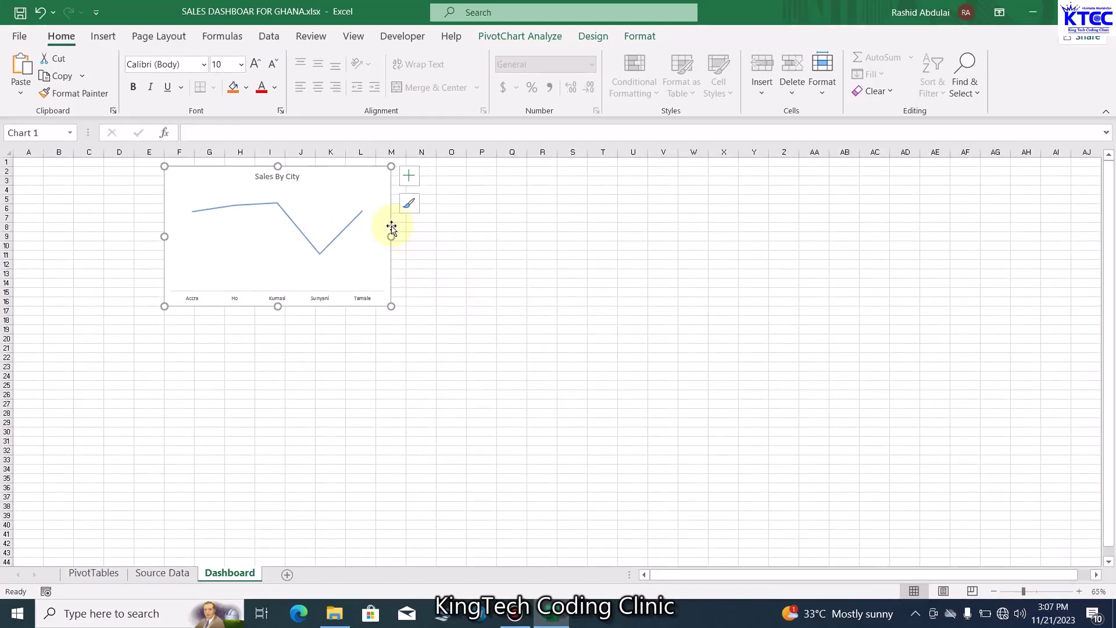
left_click_drag(391, 236, 435, 237)
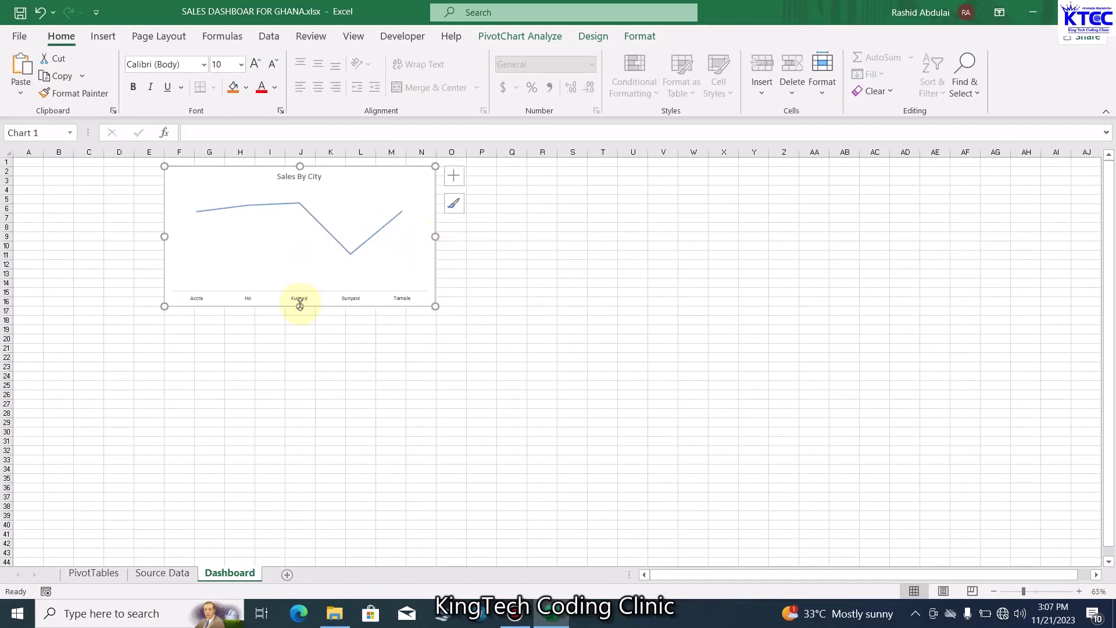
left_click_drag(300, 306, 307, 336)
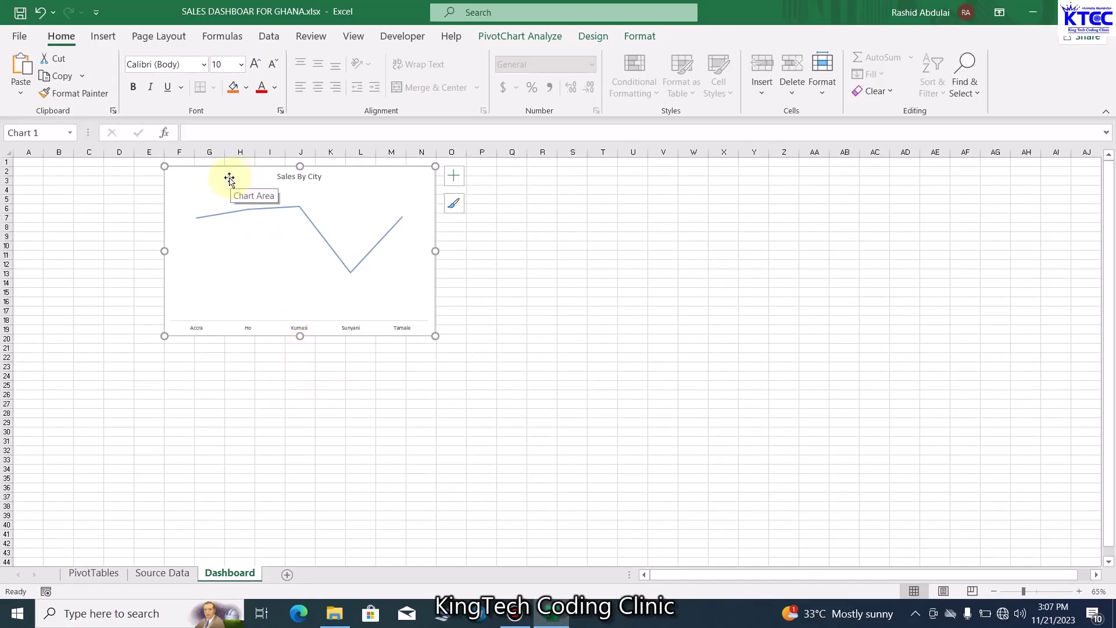
left_click_drag(230, 180, 238, 181)
left_click(322, 380)
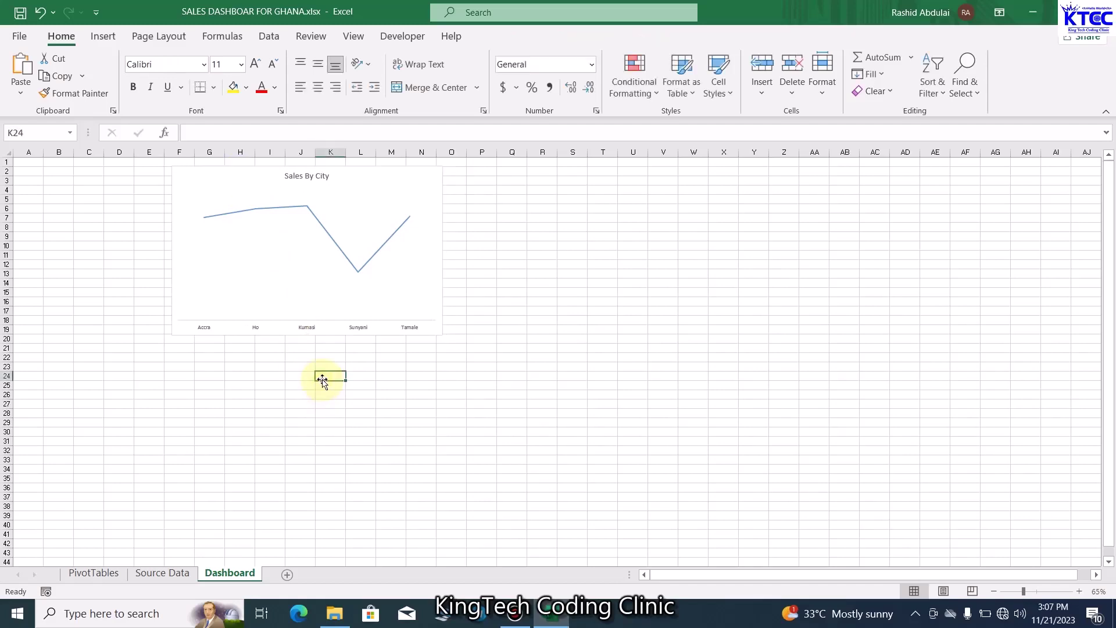
left_click(381, 197)
left_click(394, 182)
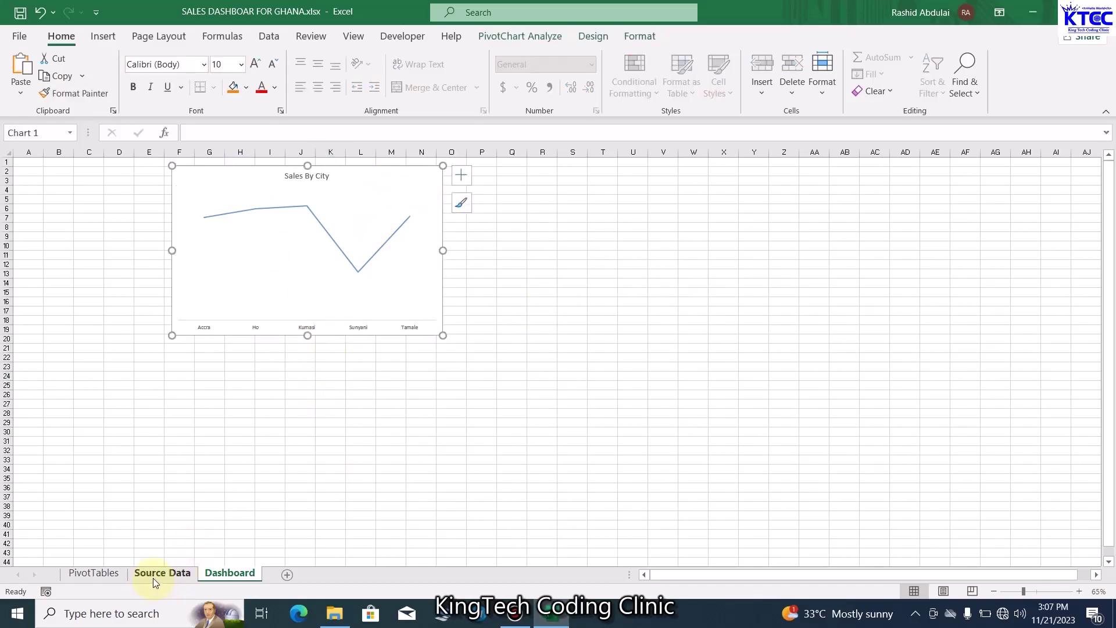
Insert a 2-D clustered column PivotChart from the product pivot table on the PivotTables sheet and hide all its field buttons
left_click(90, 575)
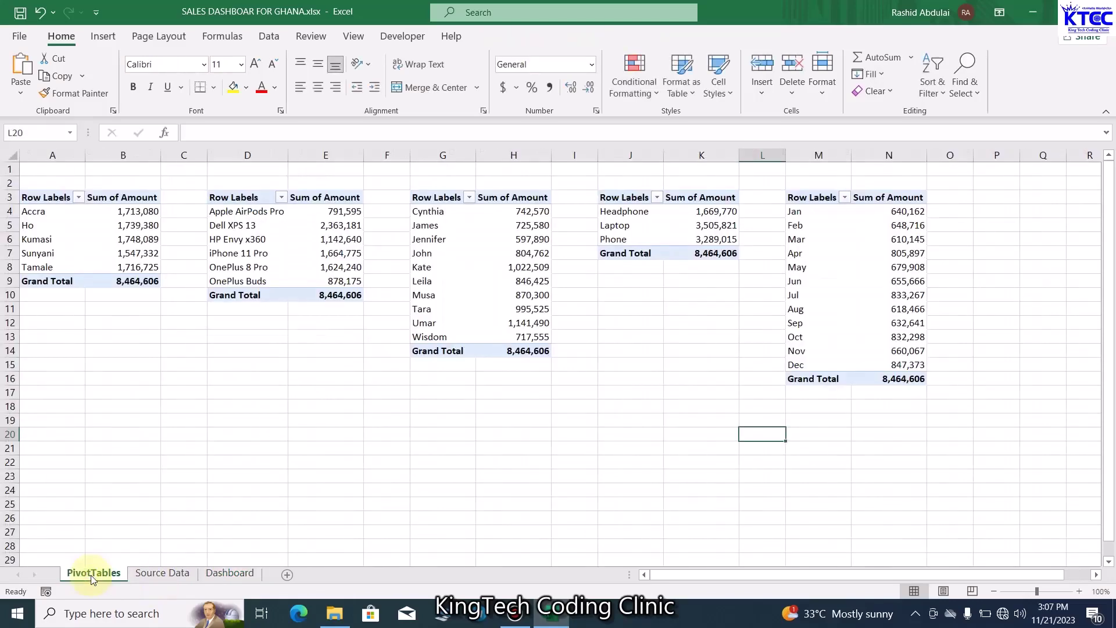
left_click(245, 245)
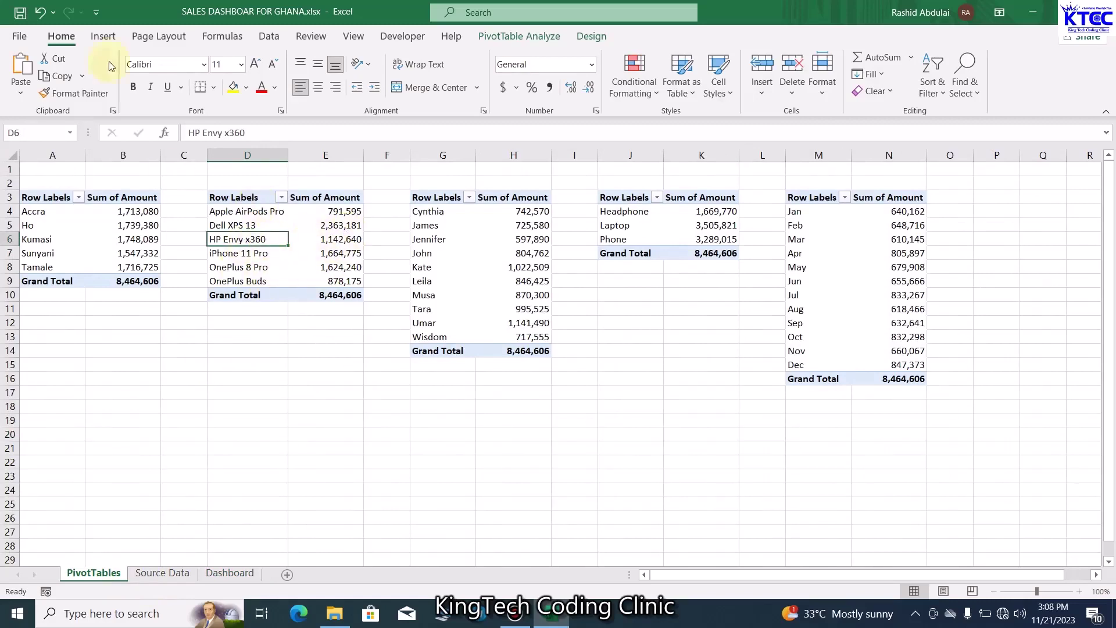
left_click(104, 36)
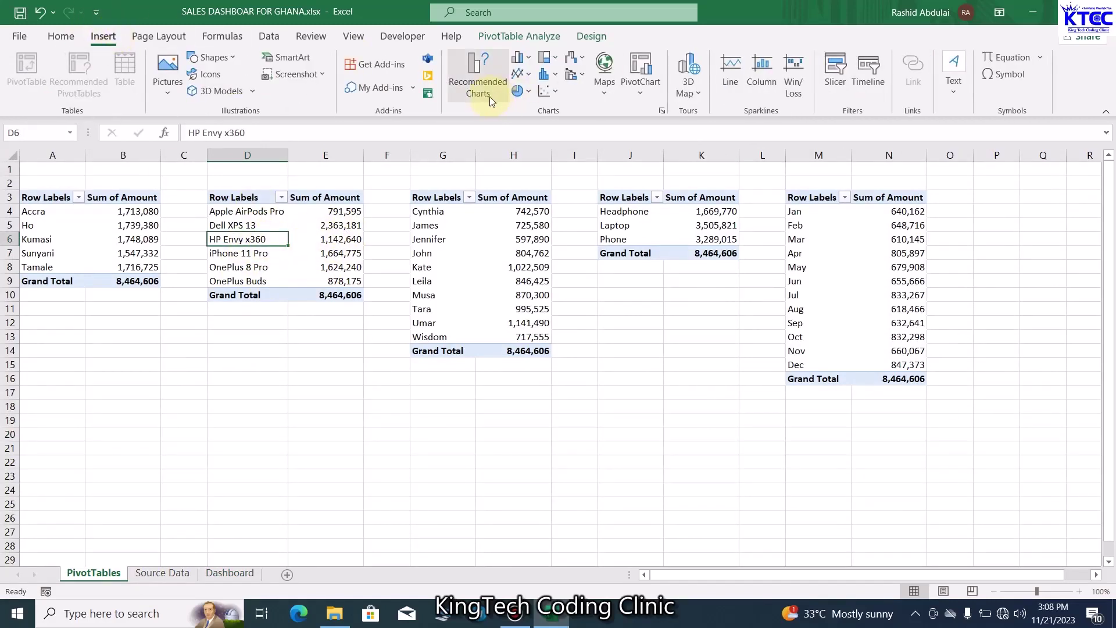
left_click(526, 60)
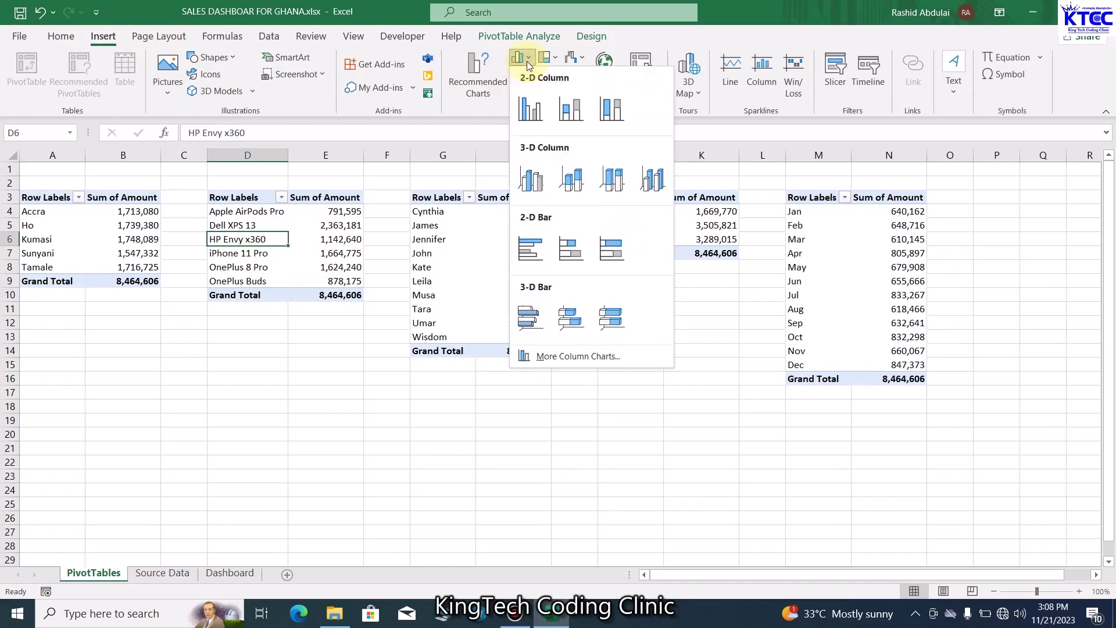
left_click(531, 108)
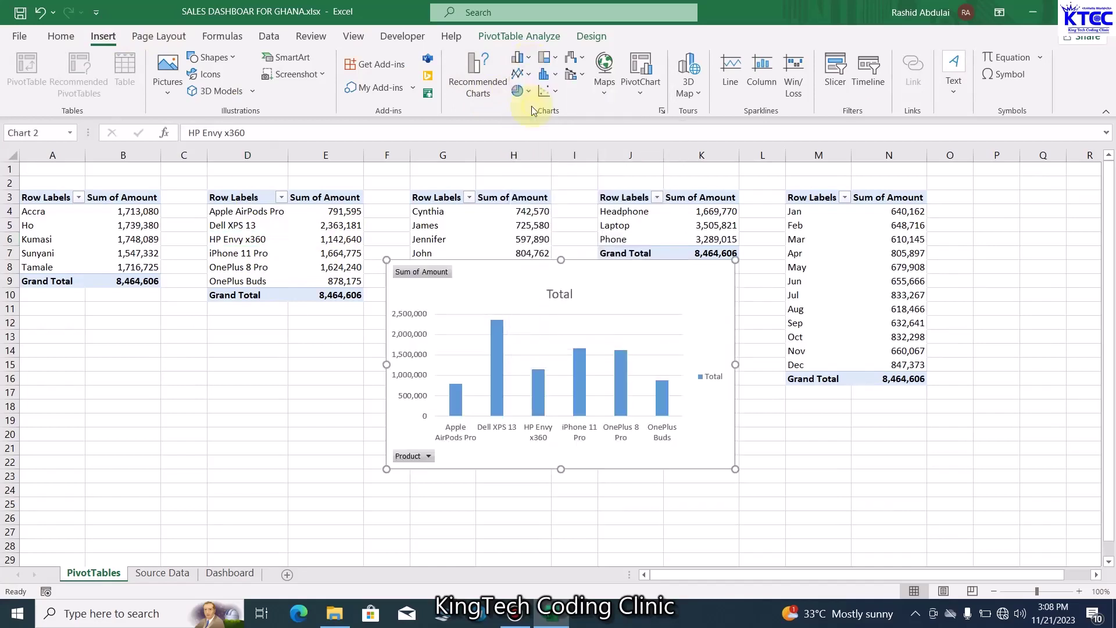
right_click(410, 271)
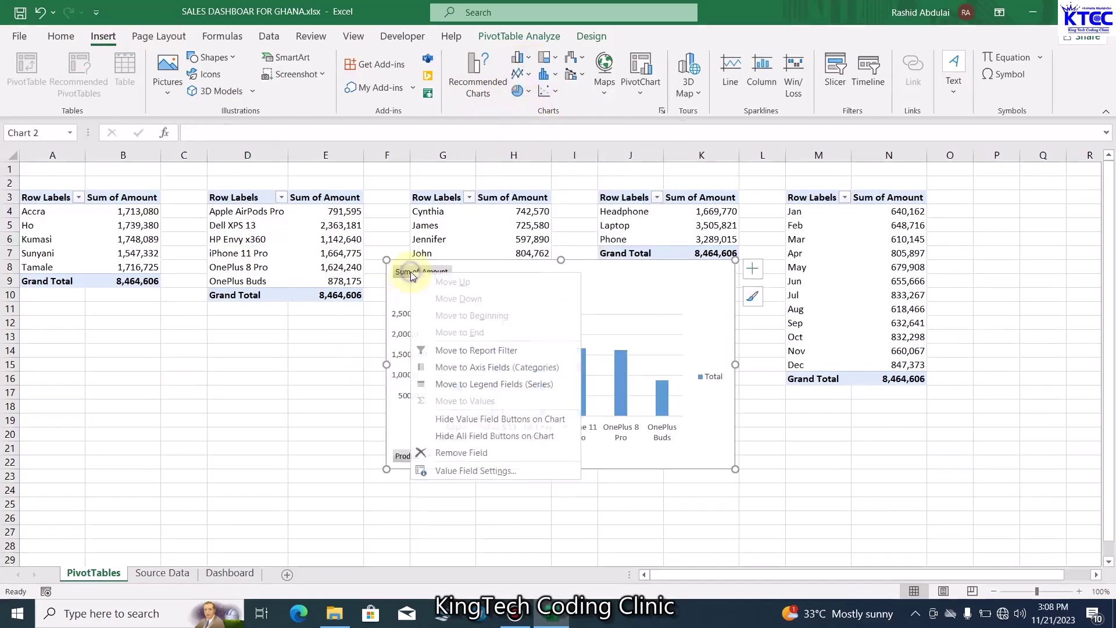
left_click(480, 436)
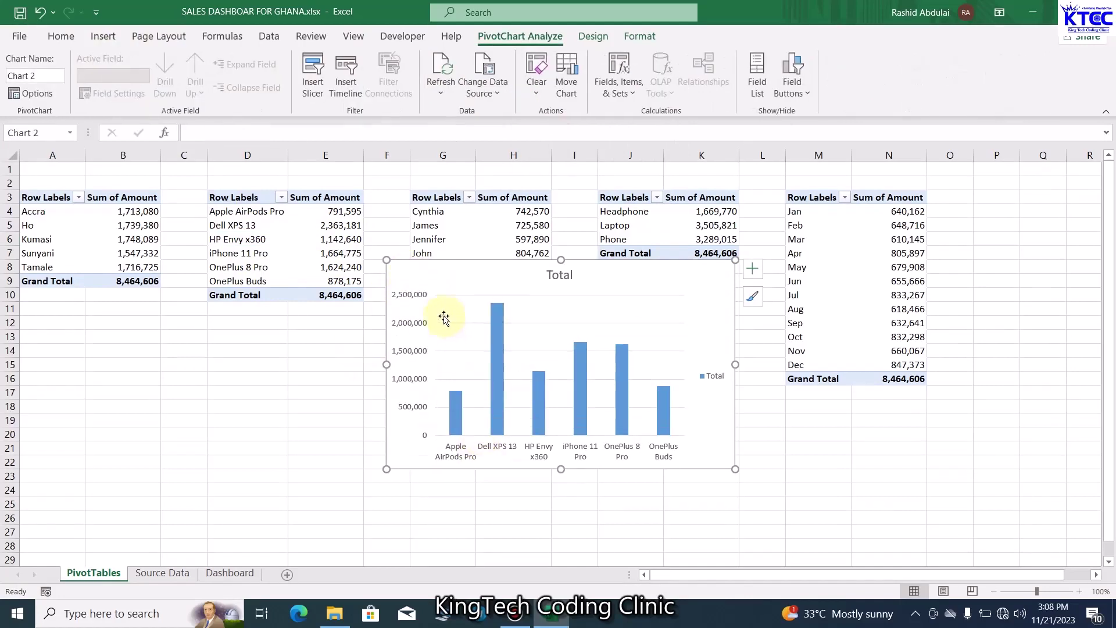
Delete the vertical axis, legend and gridlines from the product column chart
left_click(414, 297)
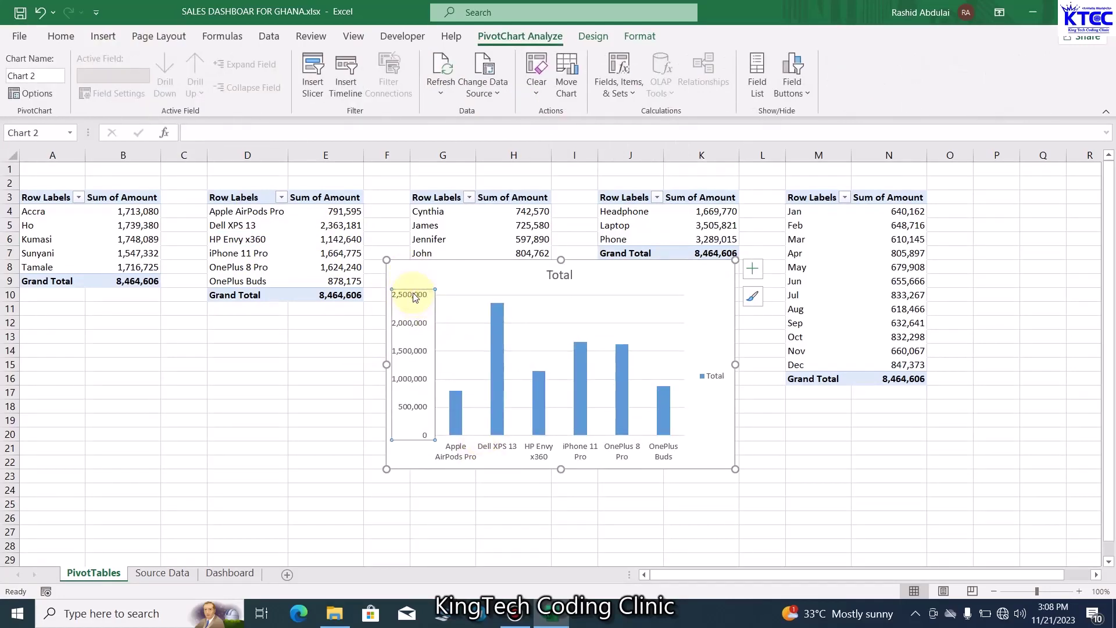
key("Delete")
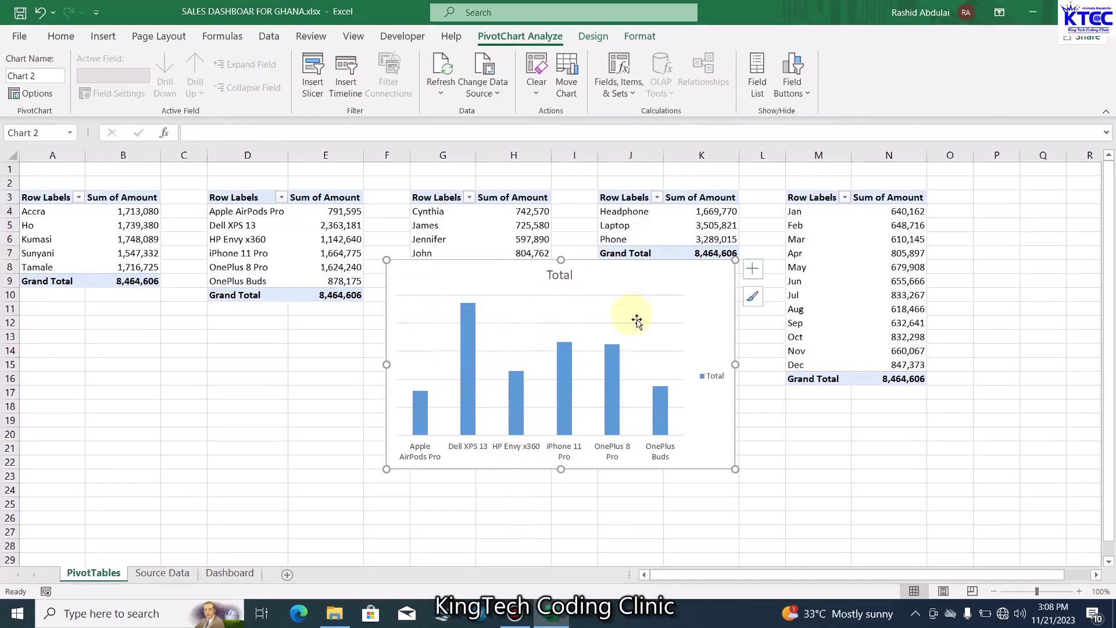
left_click(710, 379)
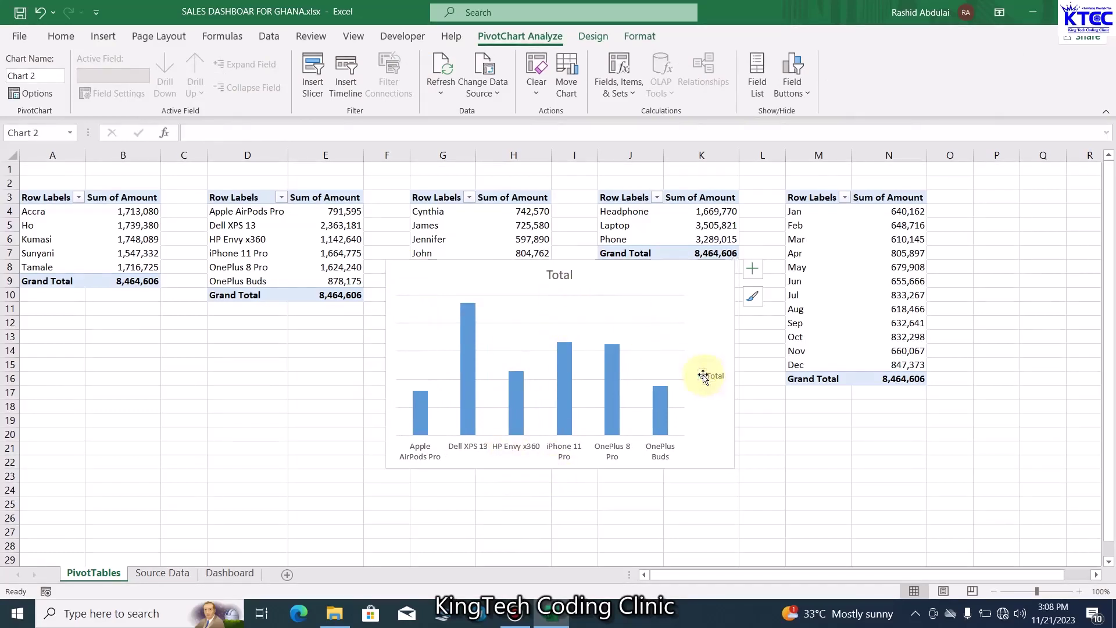
key("Delete")
left_click(681, 350)
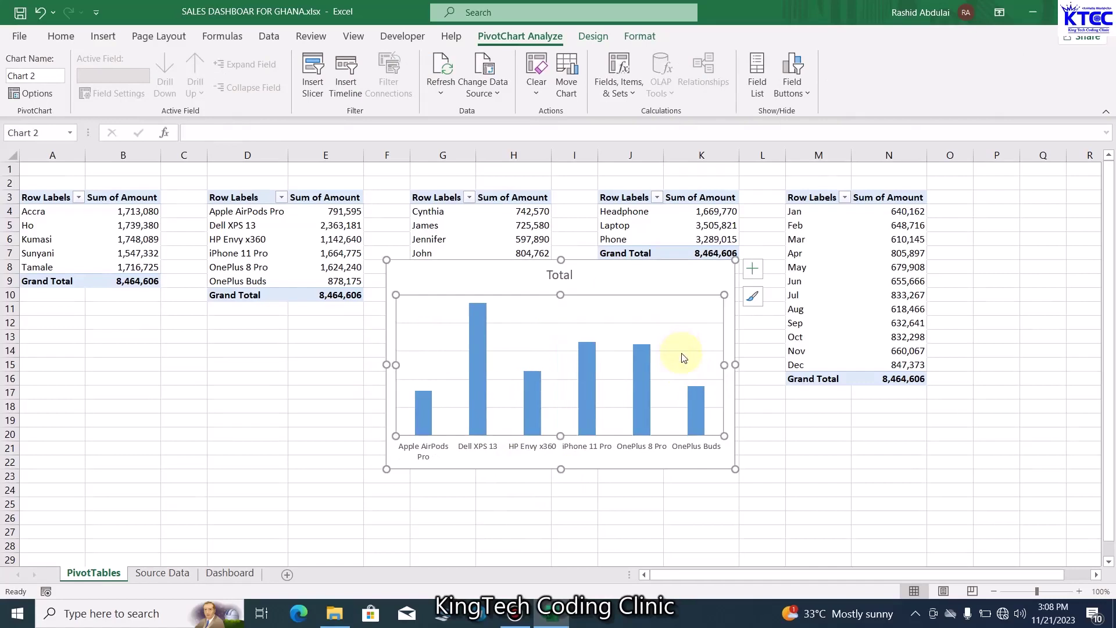
left_click(683, 351)
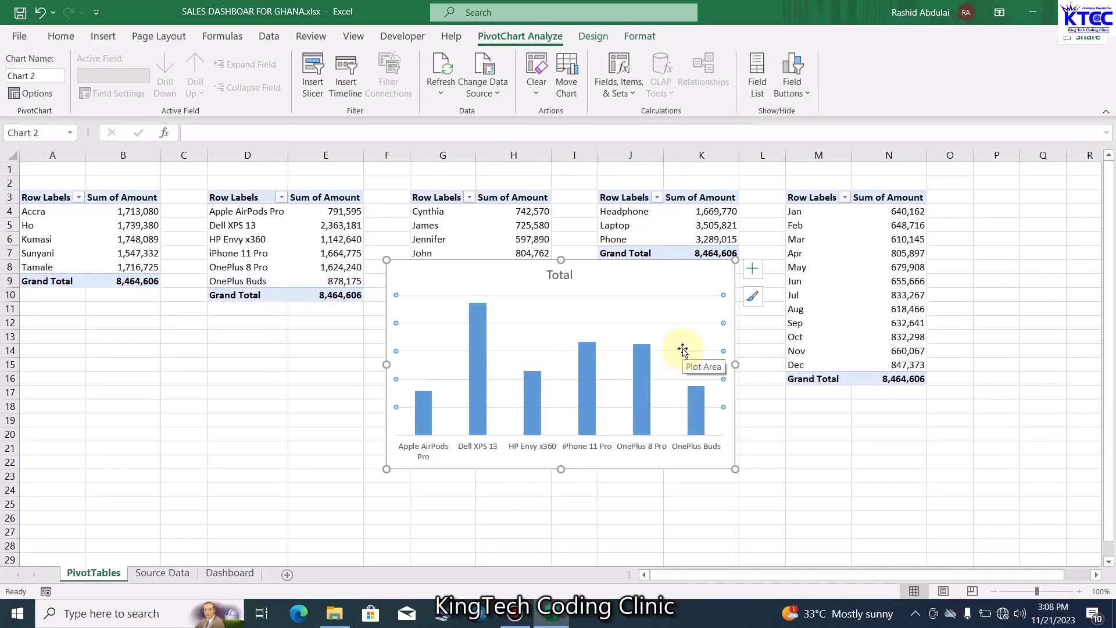
key("Delete")
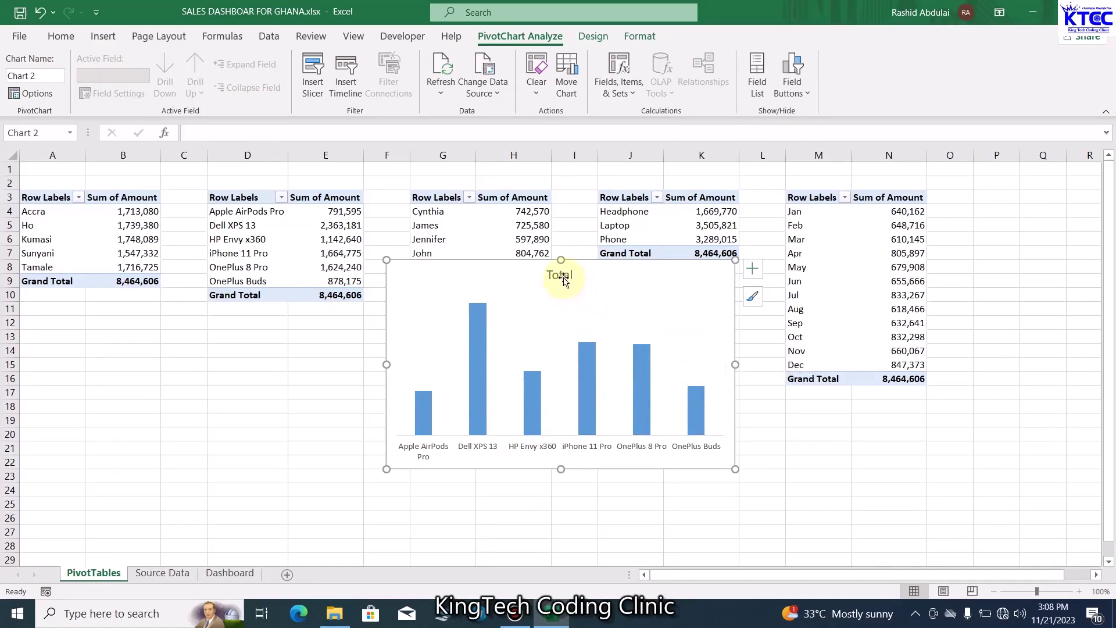
Add data labels to the product column chart and change its title to "Sales By Products"
left_click(753, 269)
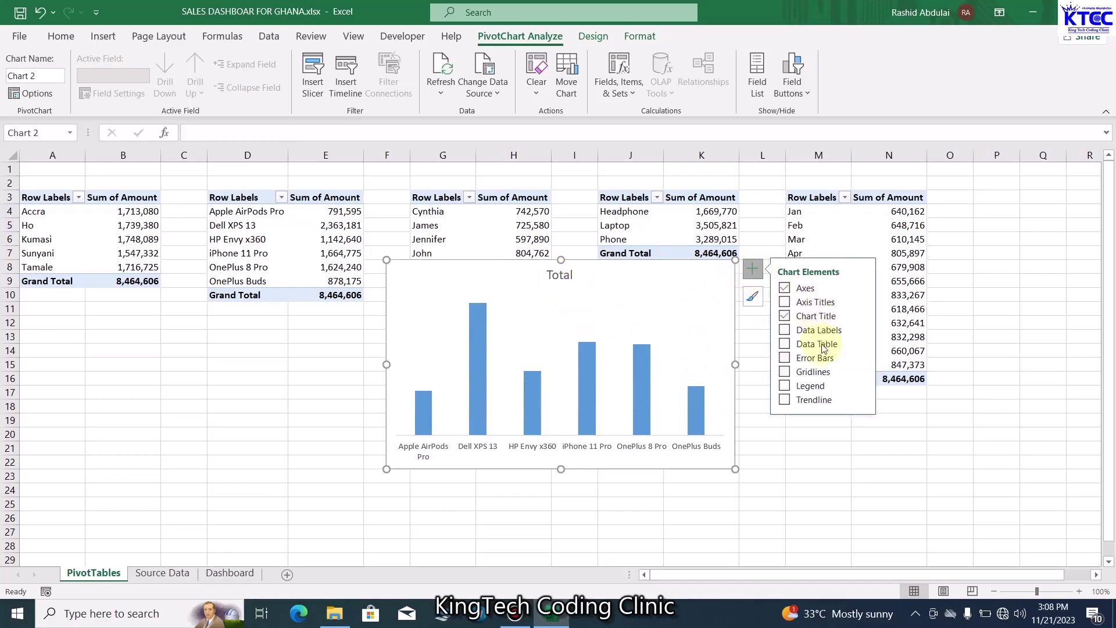
left_click(785, 330)
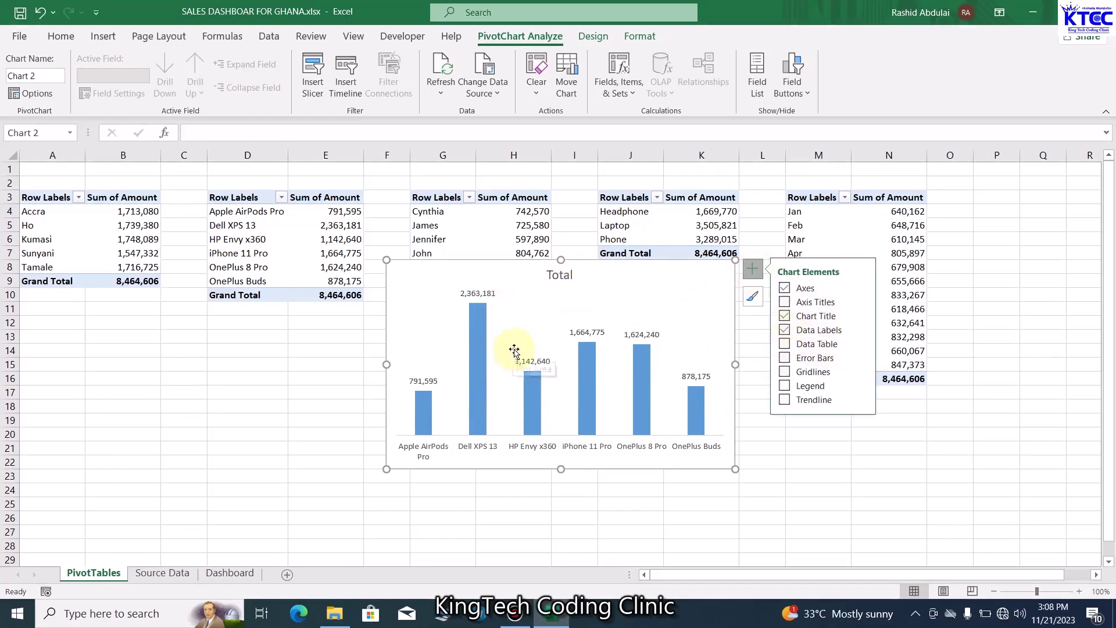
left_click(574, 276)
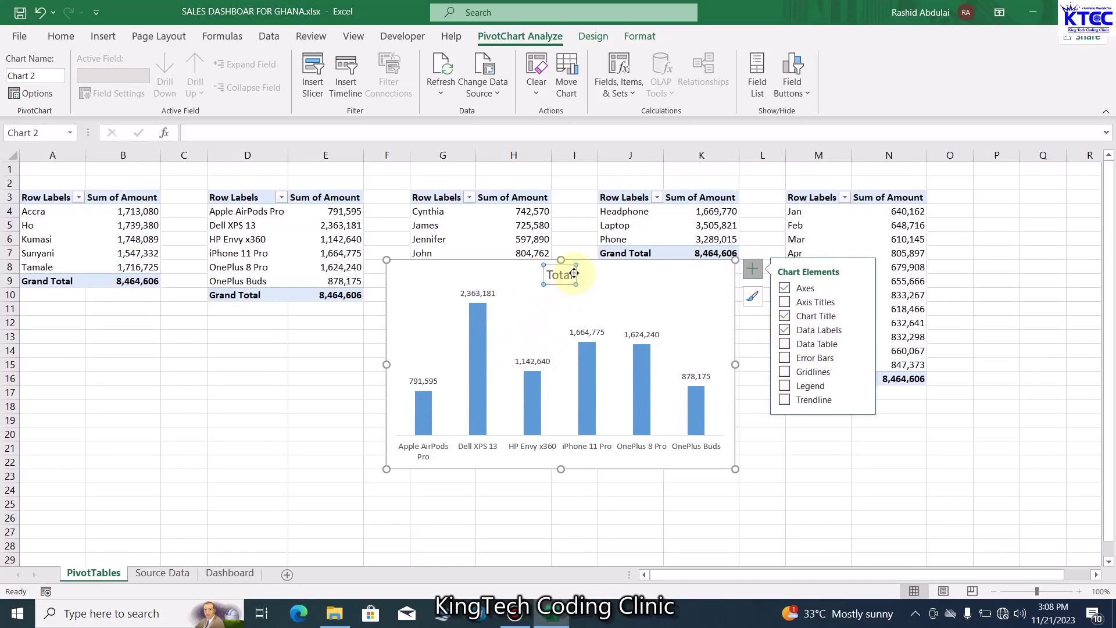
left_click_drag(575, 274, 545, 274)
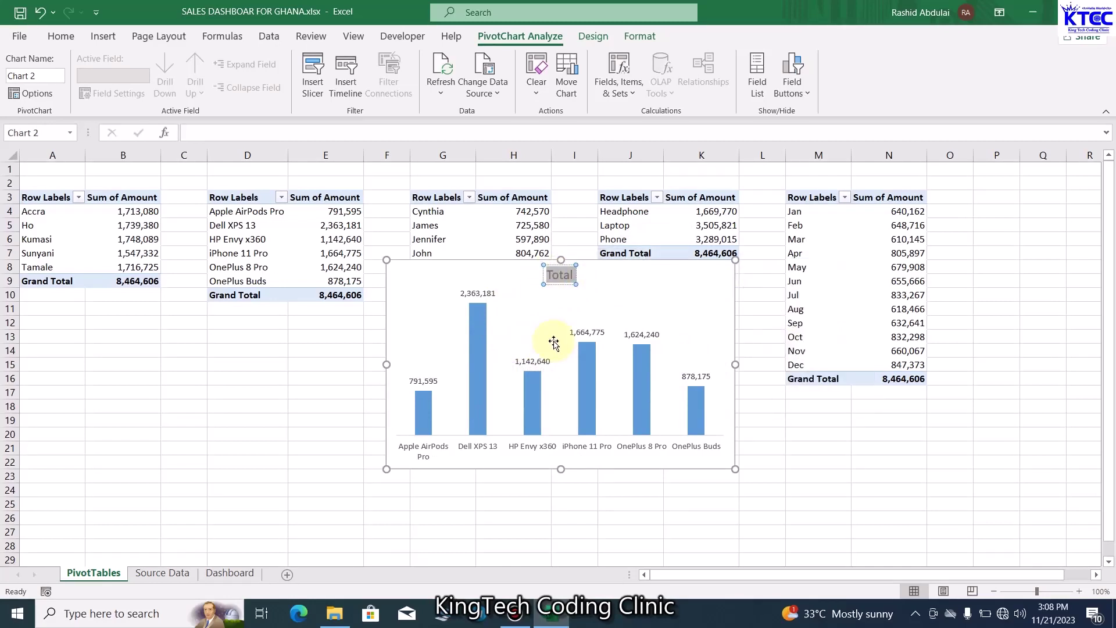
type("Sales By")
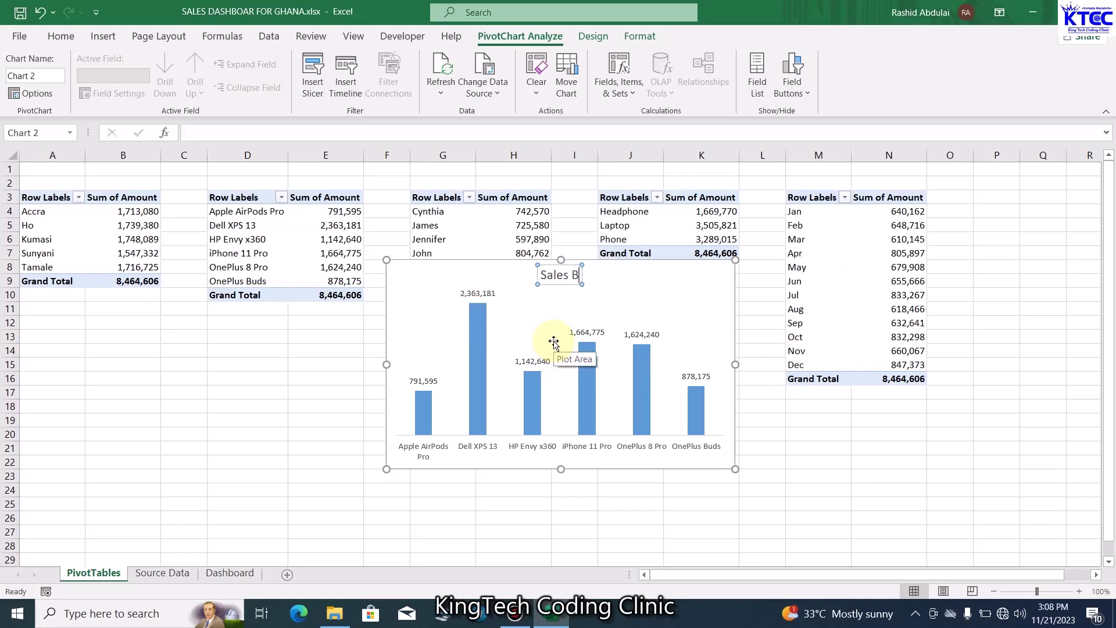
type("oducts")
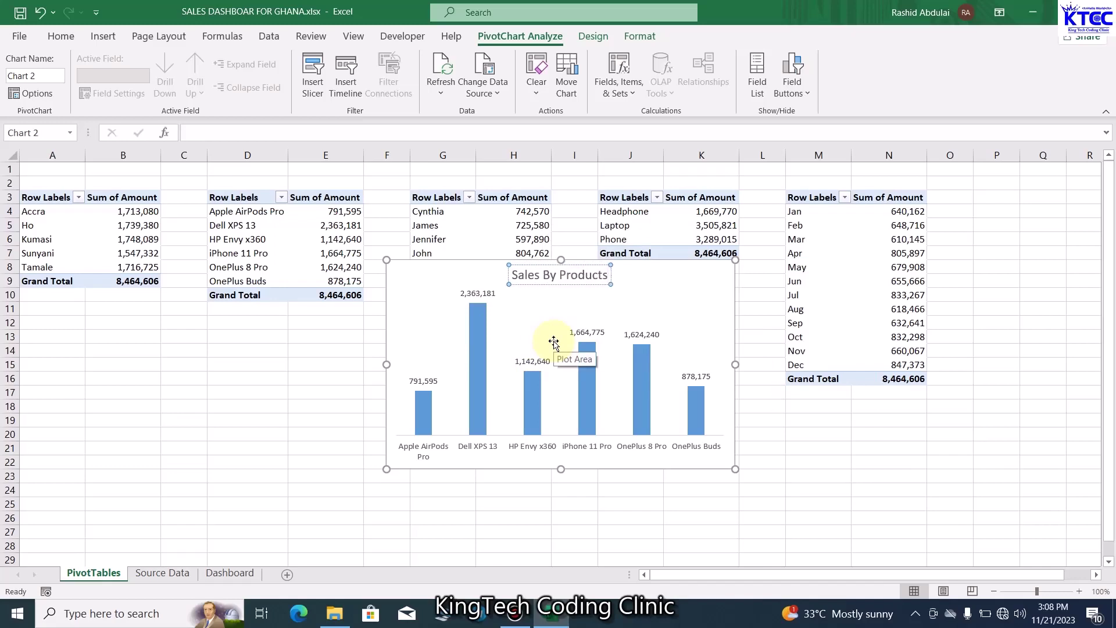
left_click(828, 506)
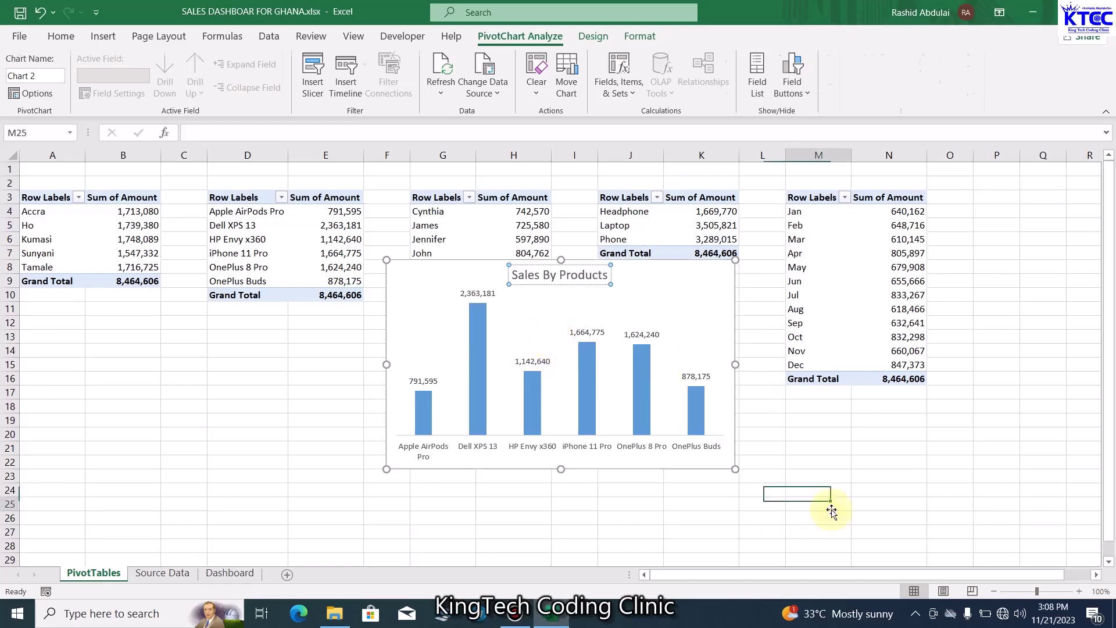
Move the Sales By Products chart from the PivotTables sheet to cell F21 of the Dashboard sheet
left_click(716, 313)
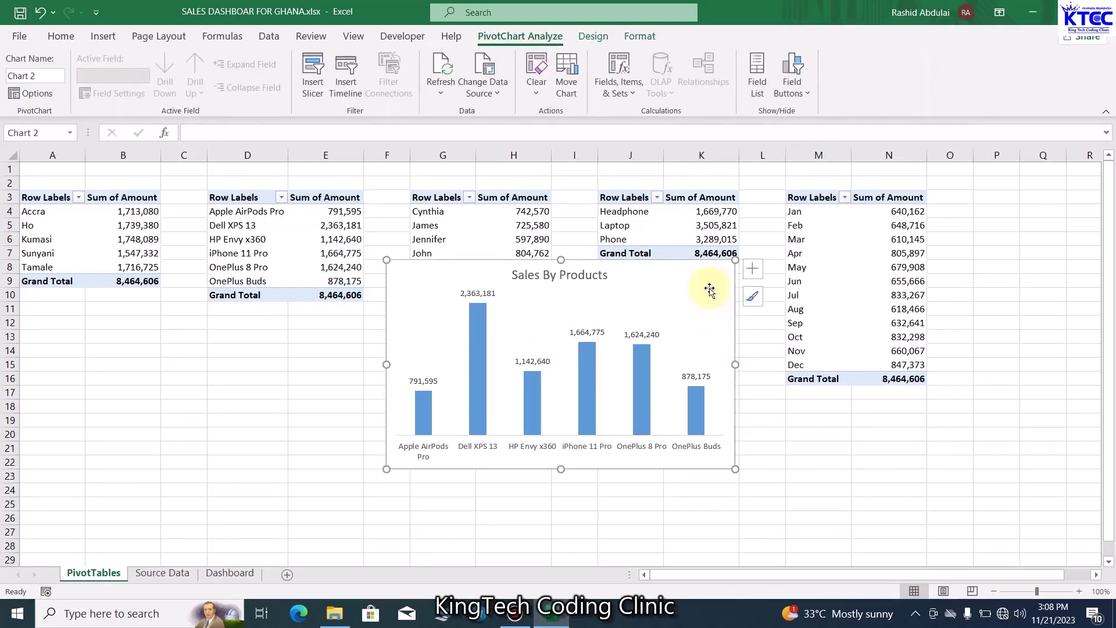
key("ctrl+x")
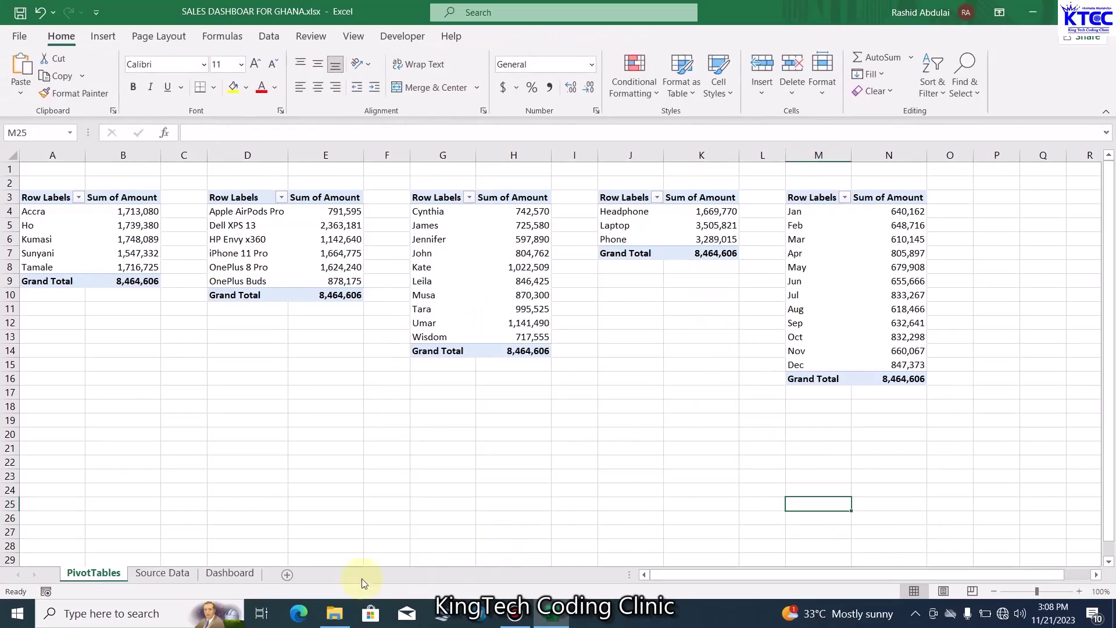
left_click(218, 575)
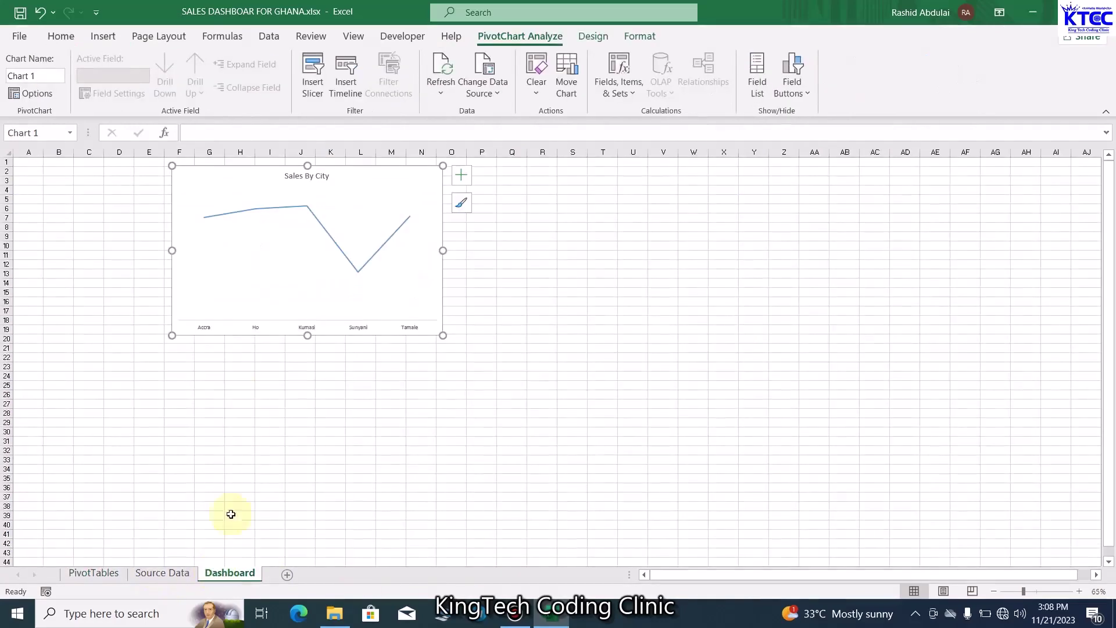
left_click(186, 351)
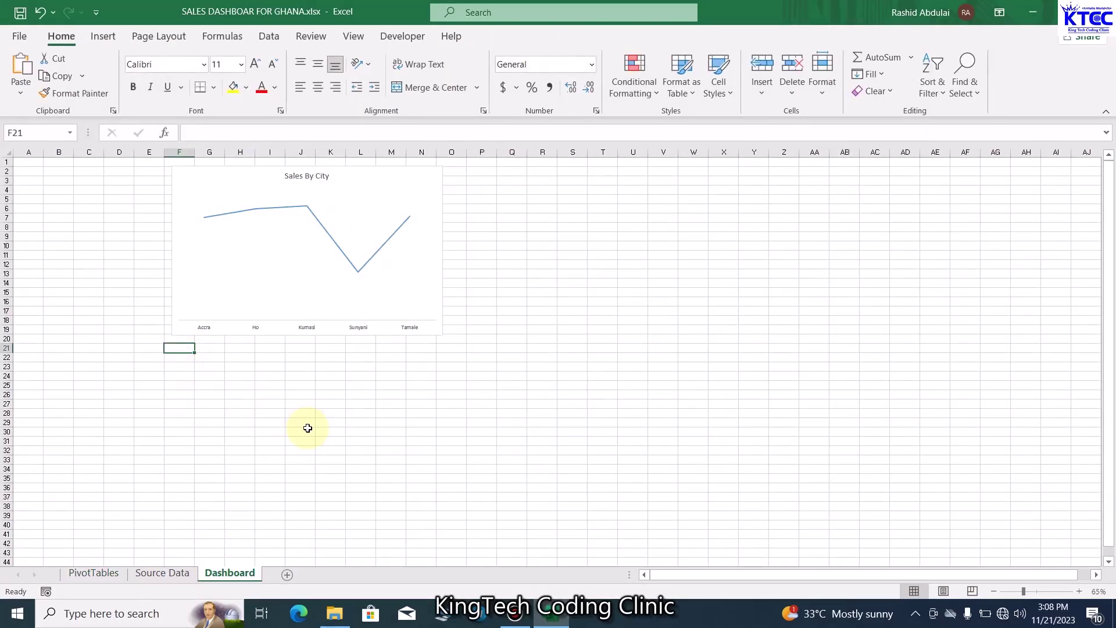
key("ctrl+v")
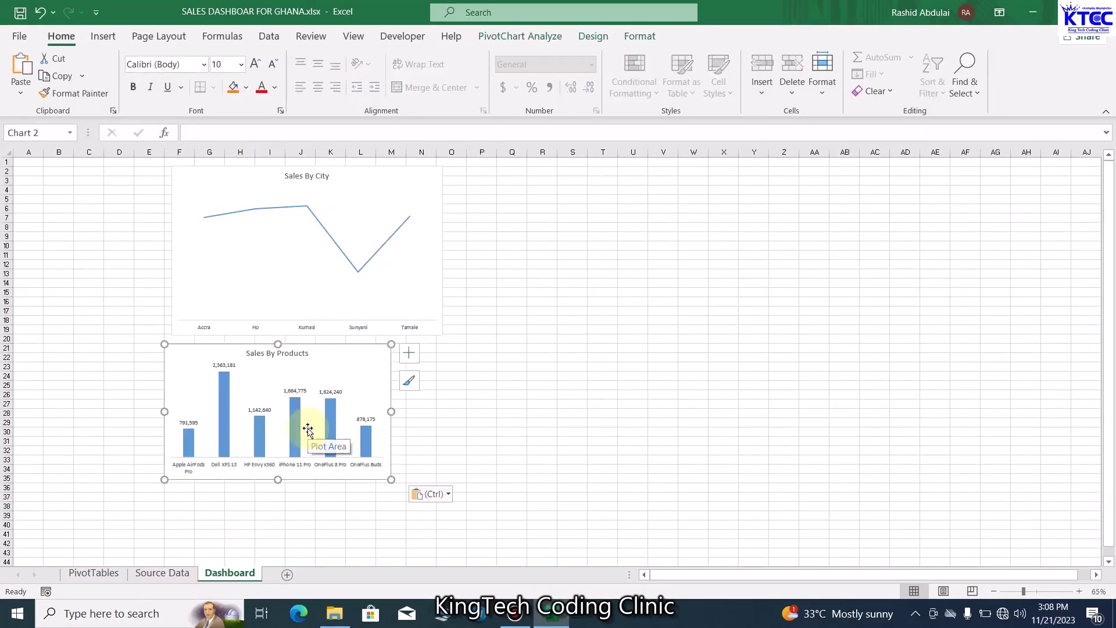
Align the Sales By Products chart under the Sales By City chart and enlarge it to about columns F to N and 3.74" high
left_click_drag(336, 365, 341, 364)
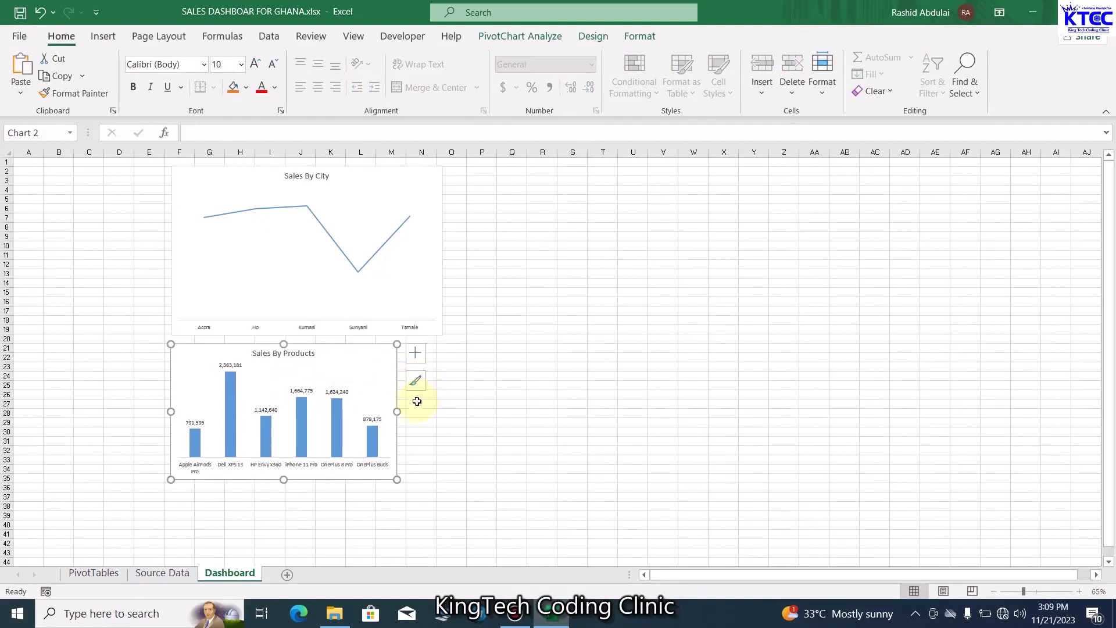
left_click_drag(401, 411, 443, 408)
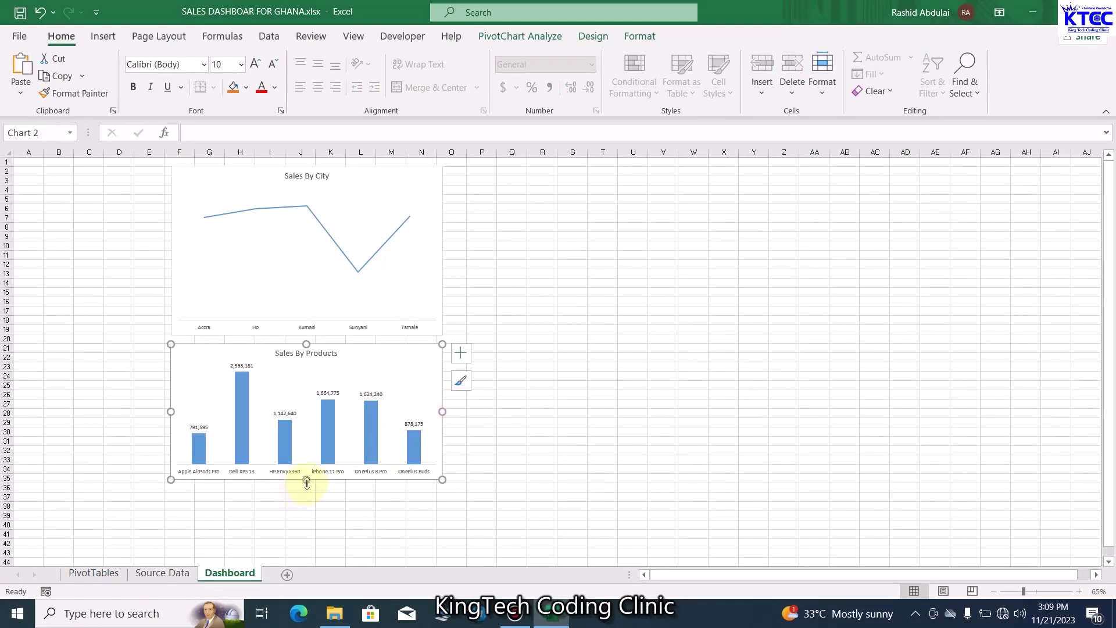
left_click_drag(307, 482, 307, 512)
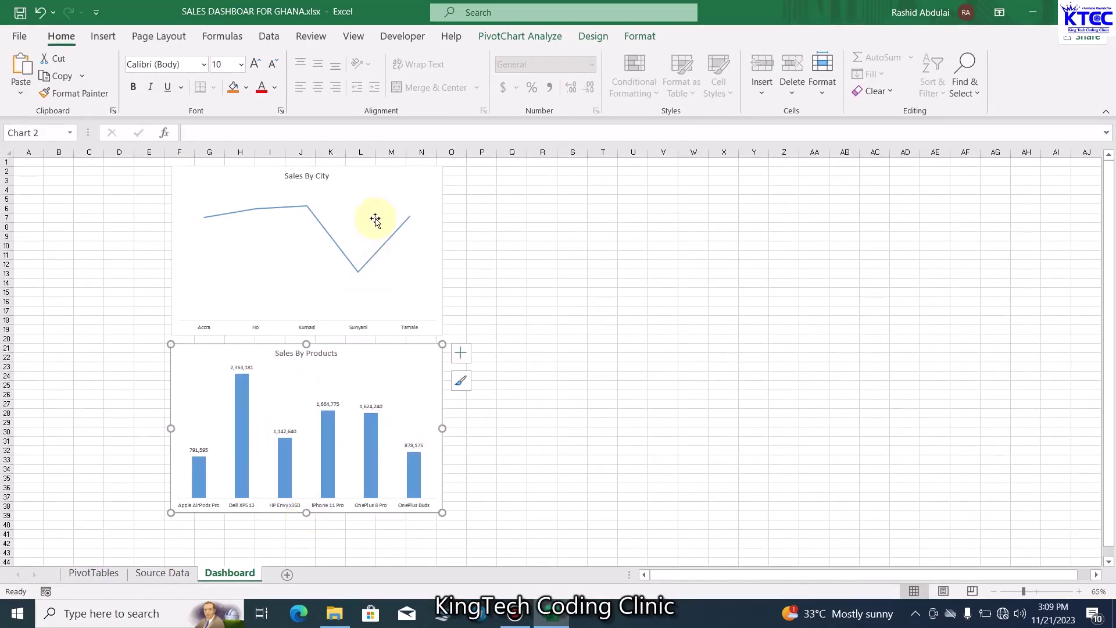
Widen the Sales By City and Sales By Products charts to about 6.3" each, so both extend into column O
left_click(388, 202)
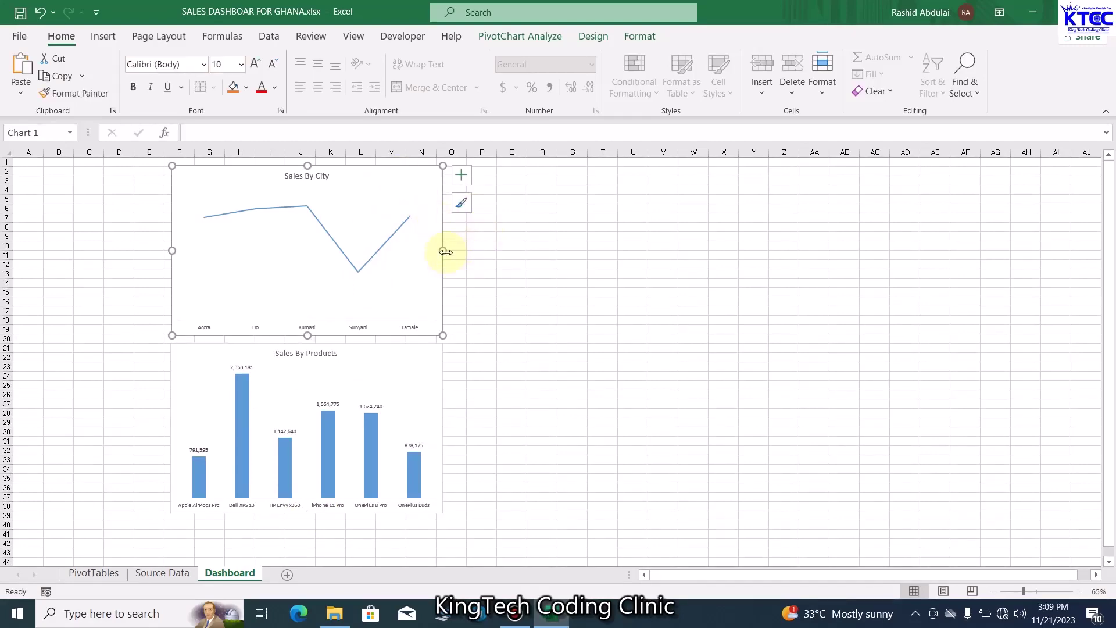
left_click_drag(443, 251, 458, 253)
left_click(431, 379)
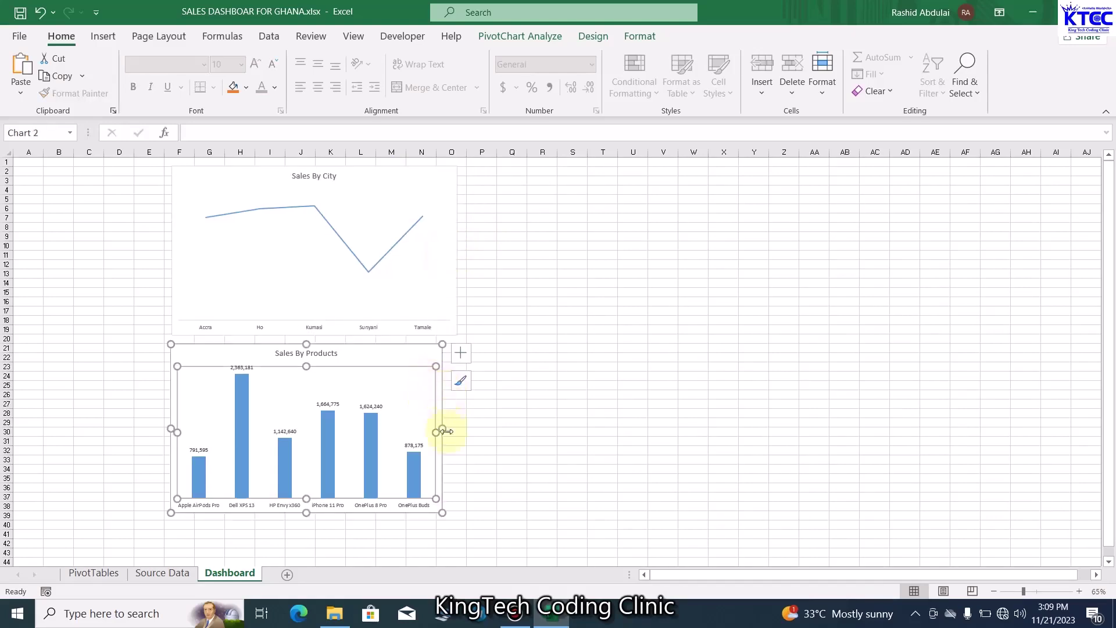
left_click(407, 358)
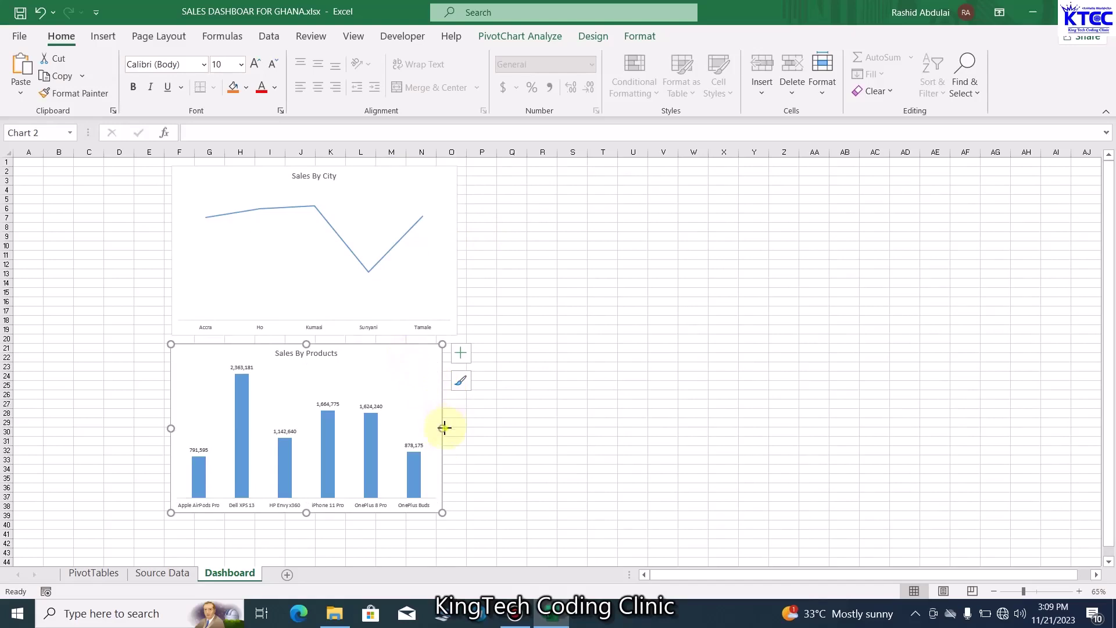
left_click_drag(442, 428, 457, 428)
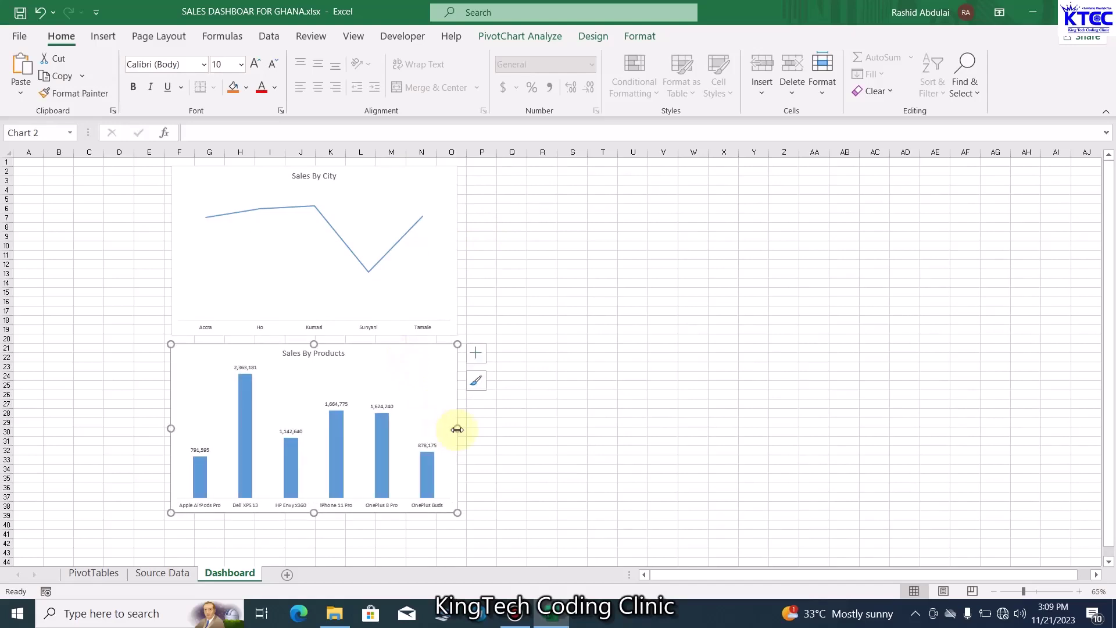
Check the height and width of the Sales By City and Sales By Products charts
left_click(417, 187)
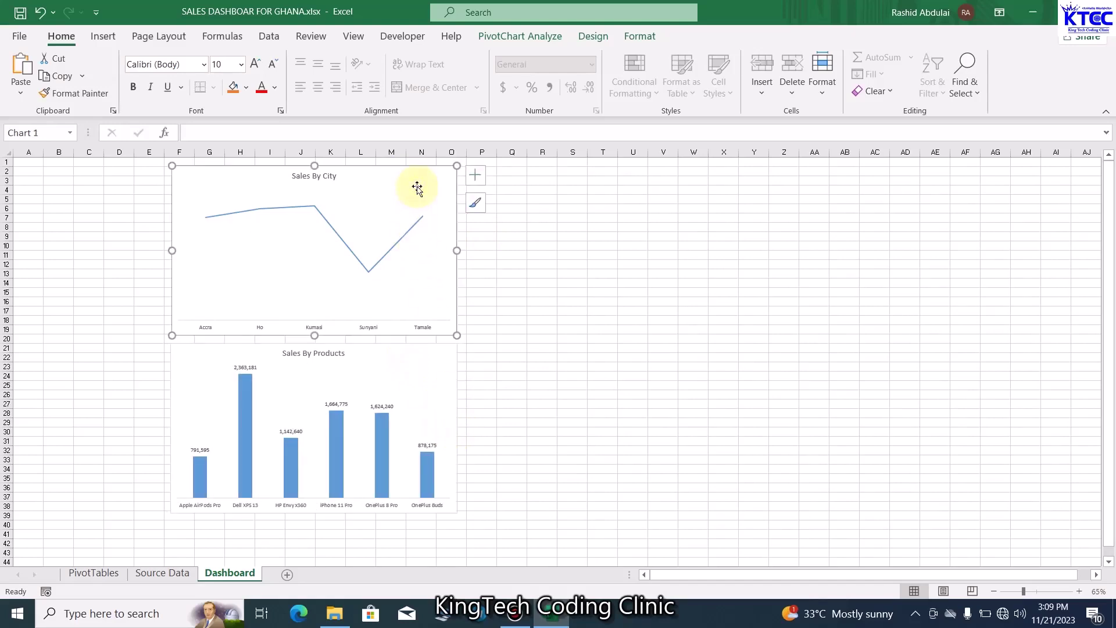
left_click(641, 36)
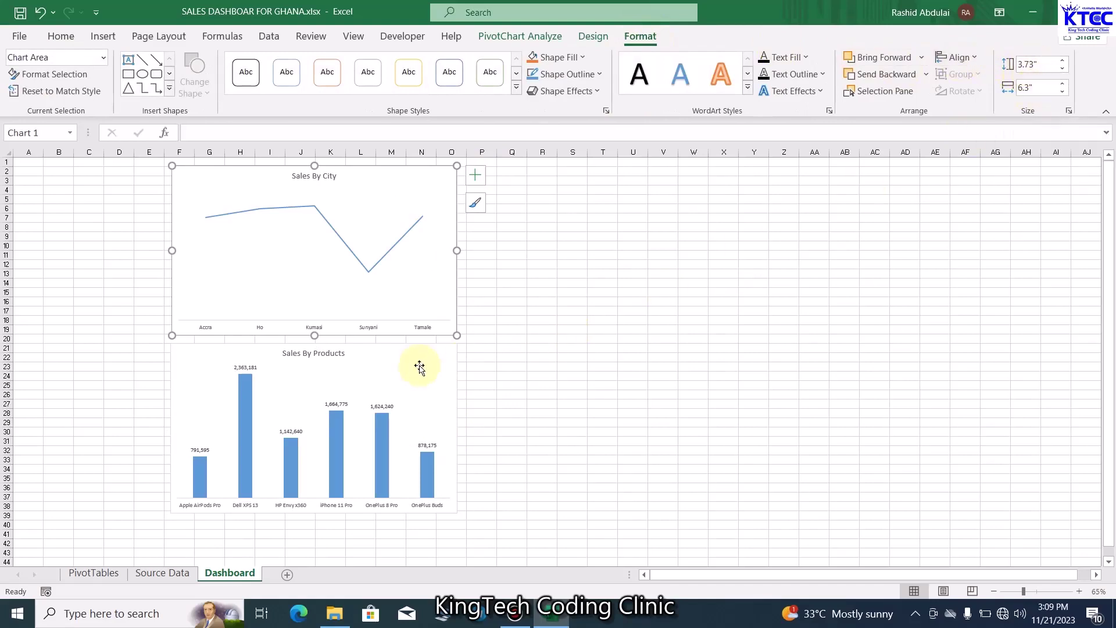
left_click(437, 359)
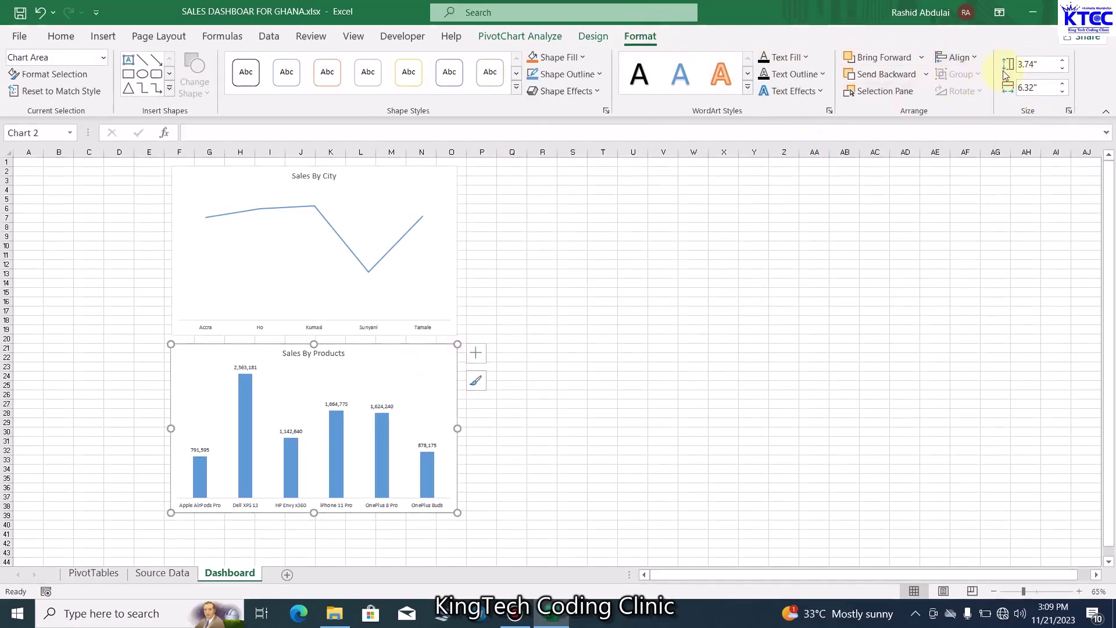
Set the Sales By Products chart to 3.73" high and 6.3" wide, matching the Sales By City chart
left_click(1036, 65)
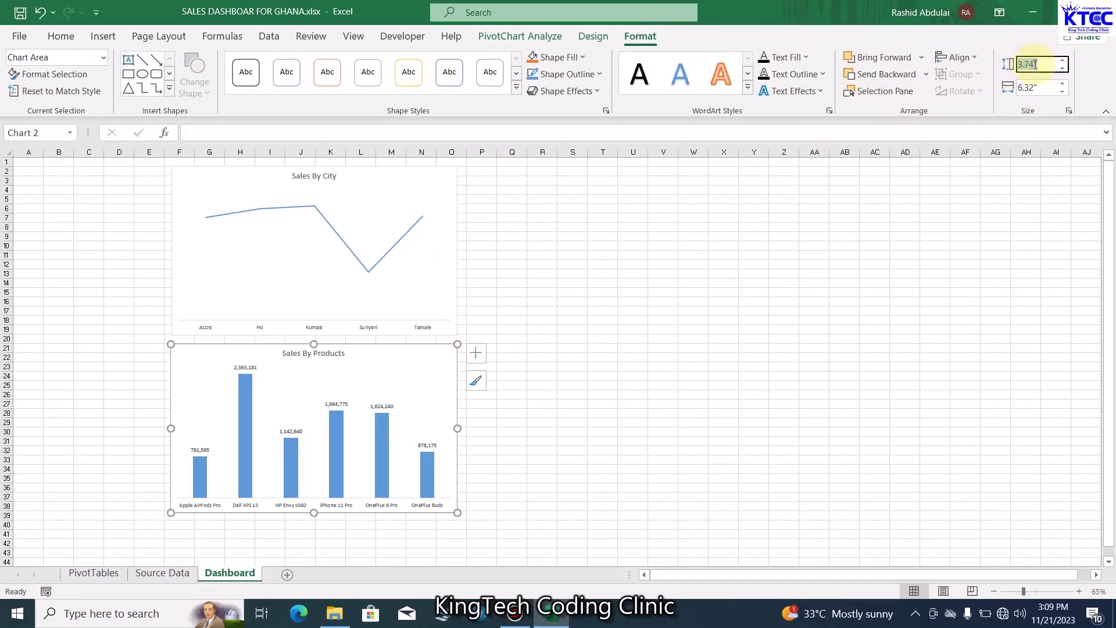
left_click(1036, 64)
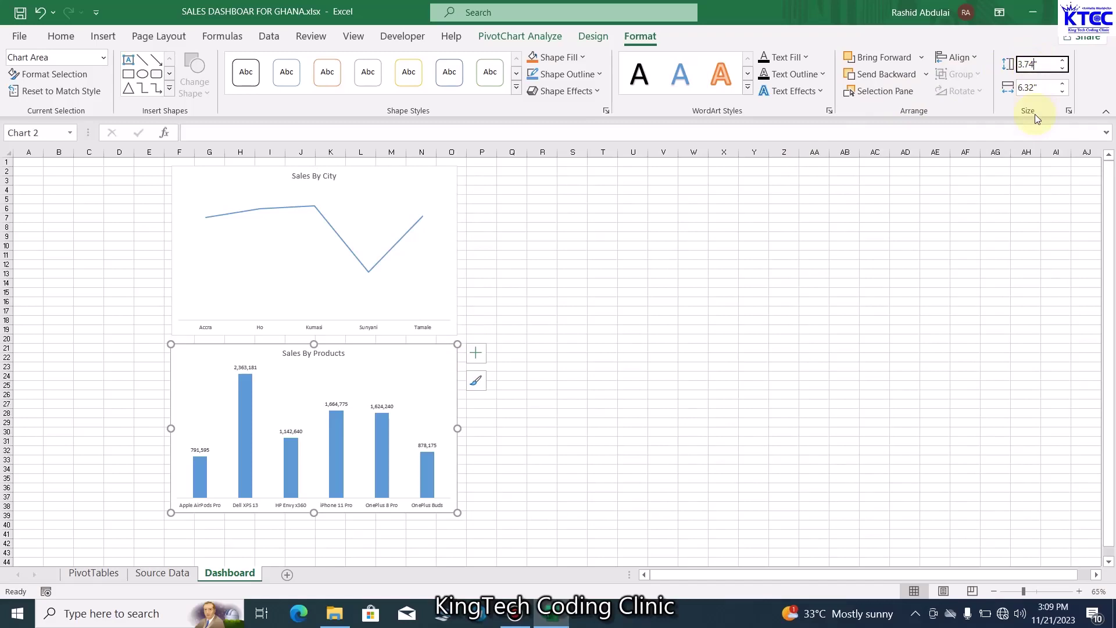
key("BackSpace")
key("Return")
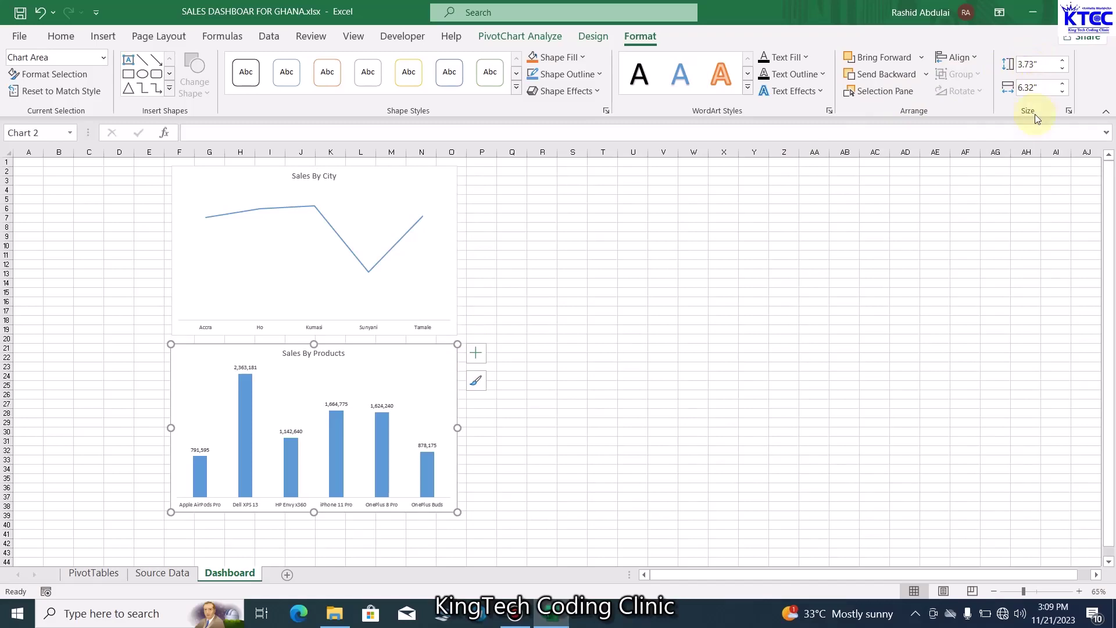
left_click(456, 184)
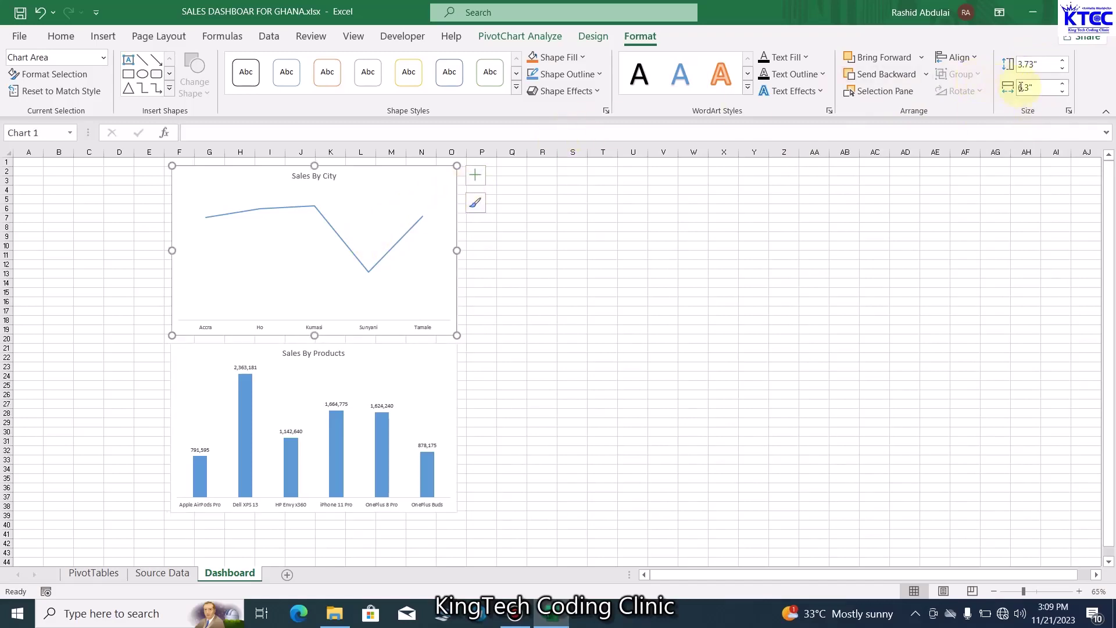
left_click(443, 362)
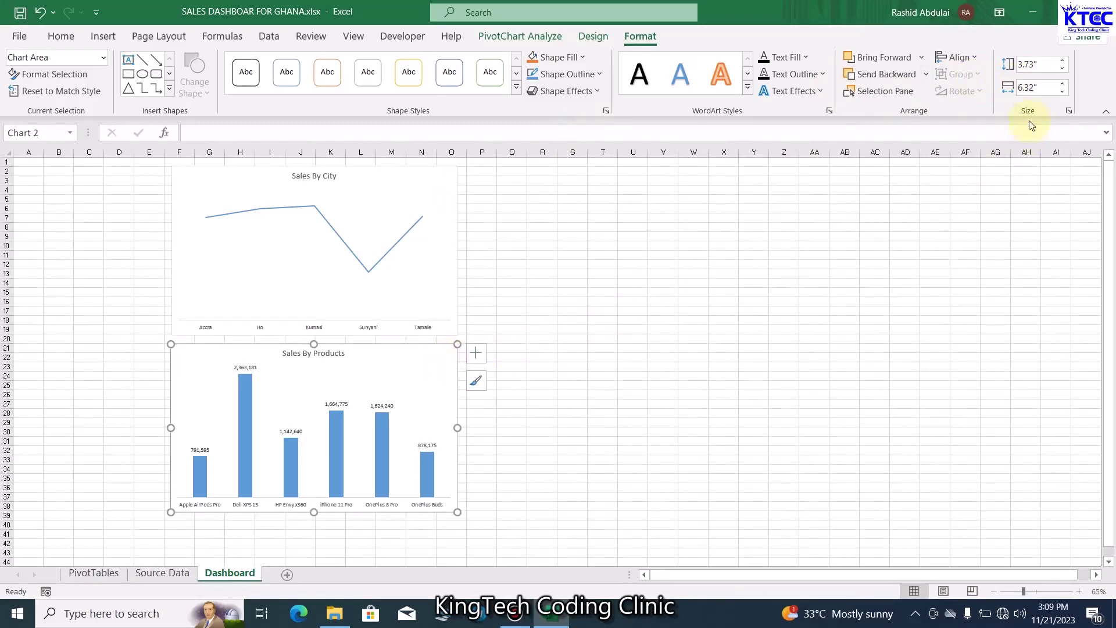
left_click(1034, 89)
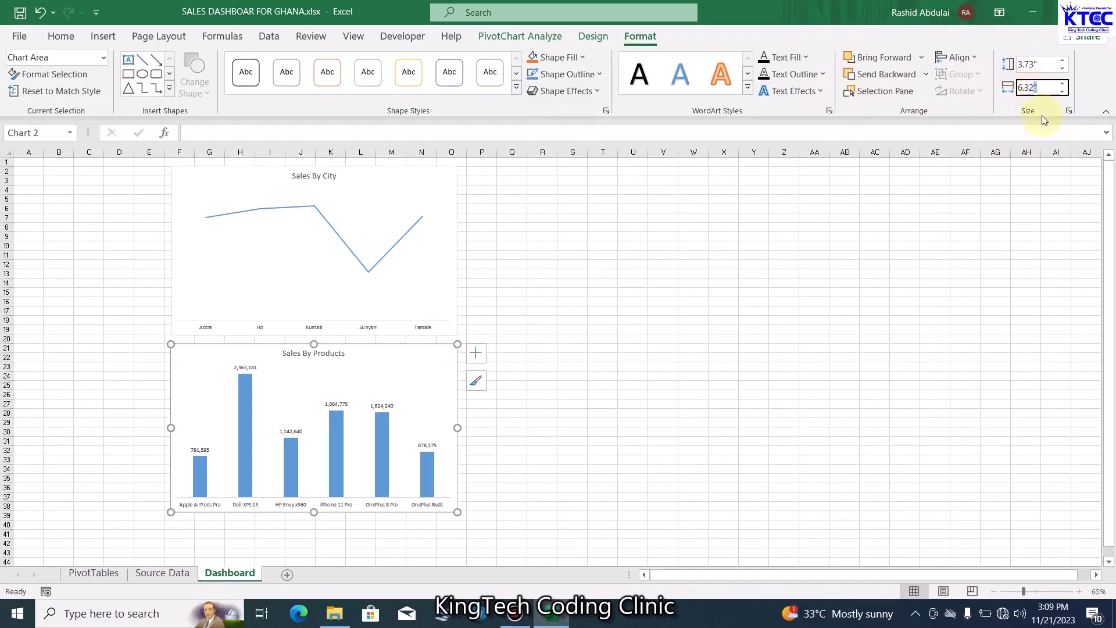
type("6.3")
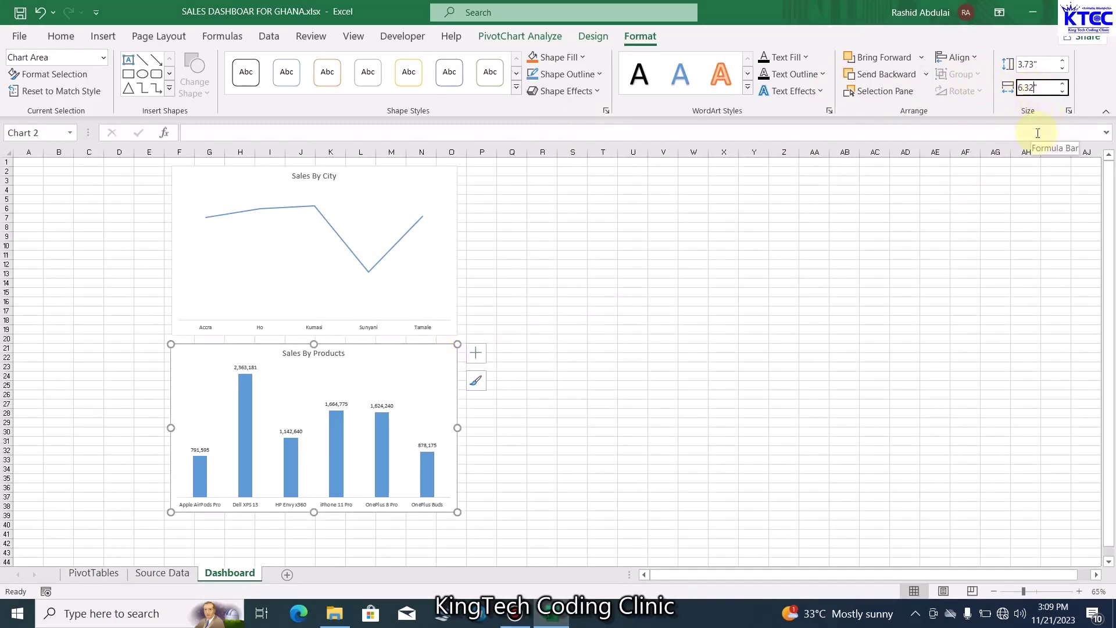
key("Return")
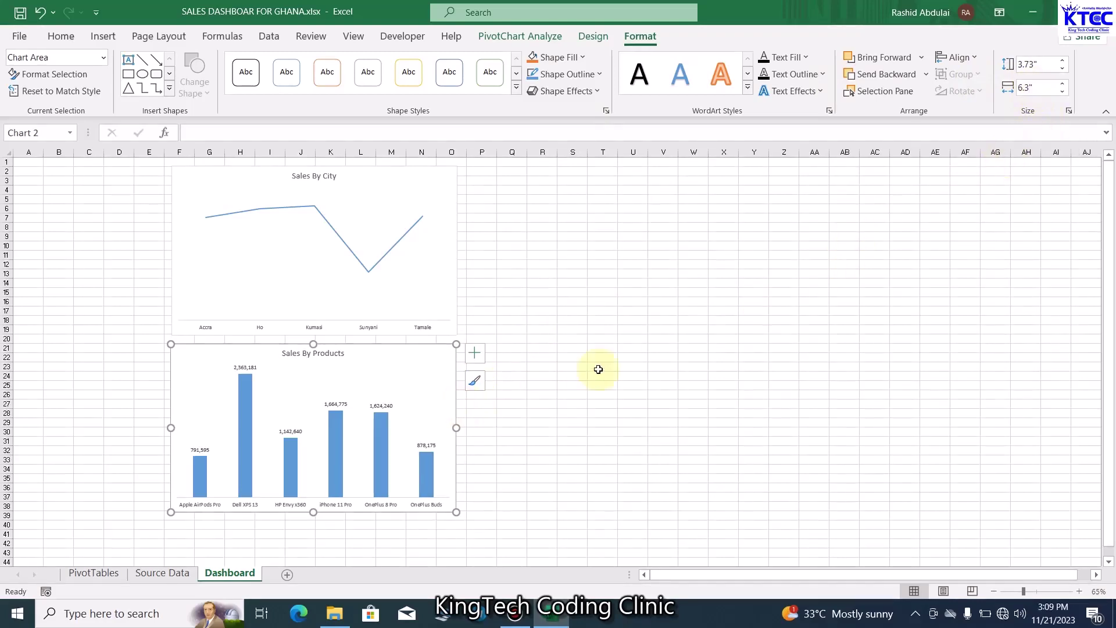
left_click(633, 367)
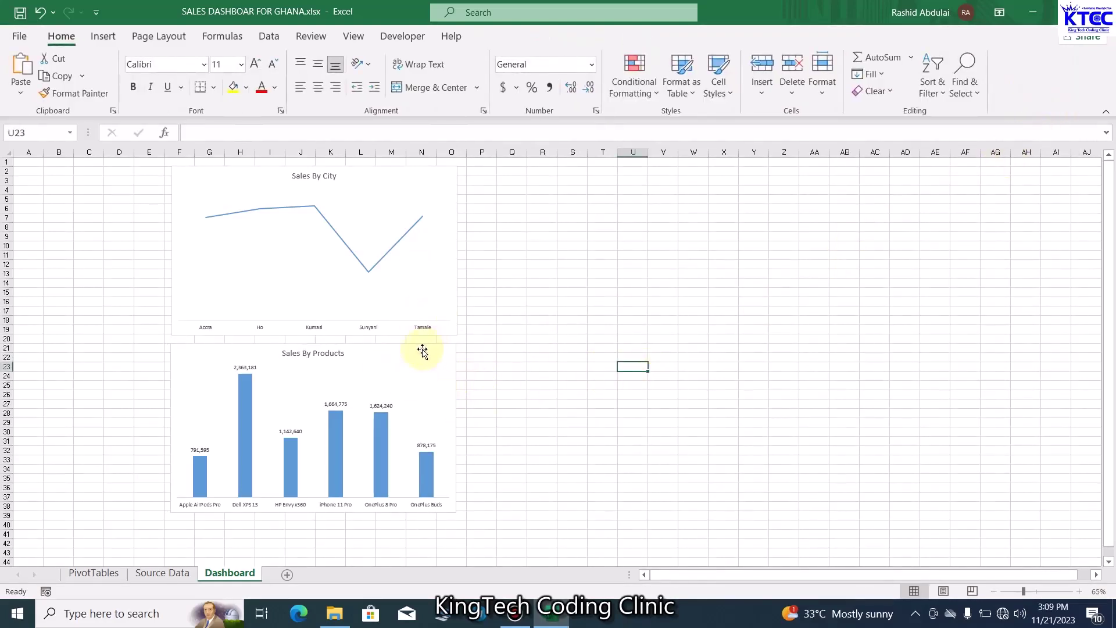
Add data labels to the Sales By City line chart on the Dashboard sheet
left_click(376, 213)
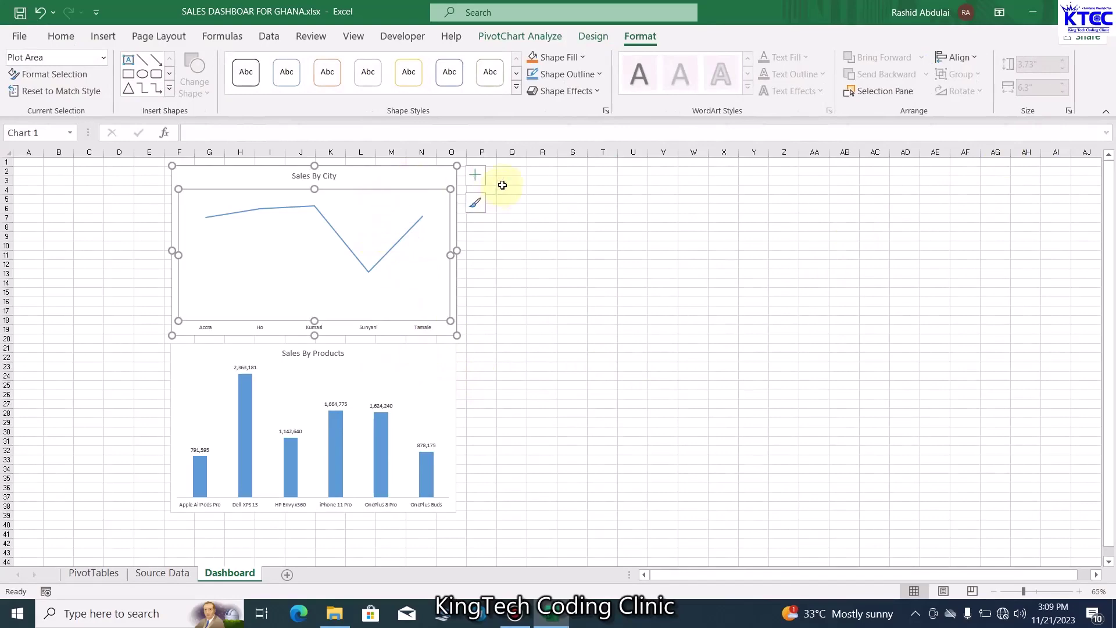
left_click(447, 184)
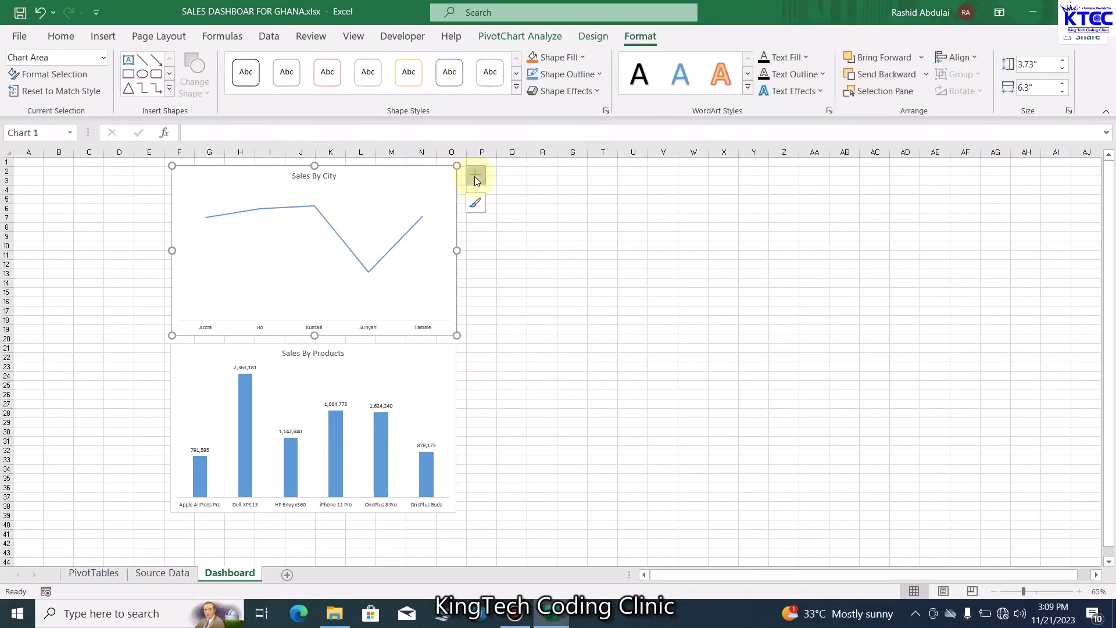
left_click(475, 177)
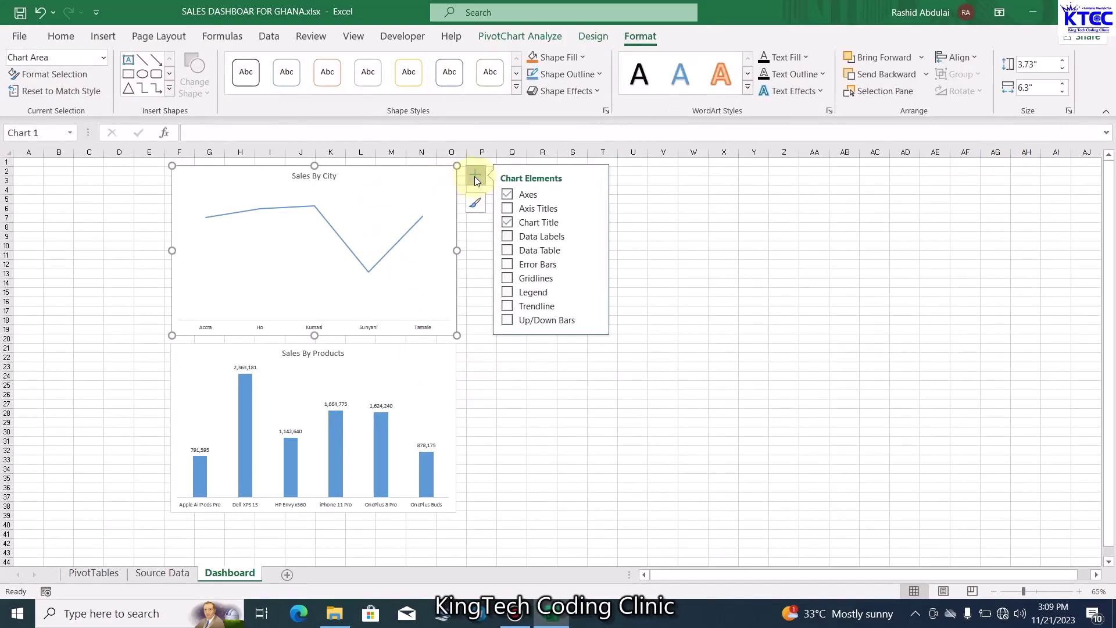
left_click(507, 238)
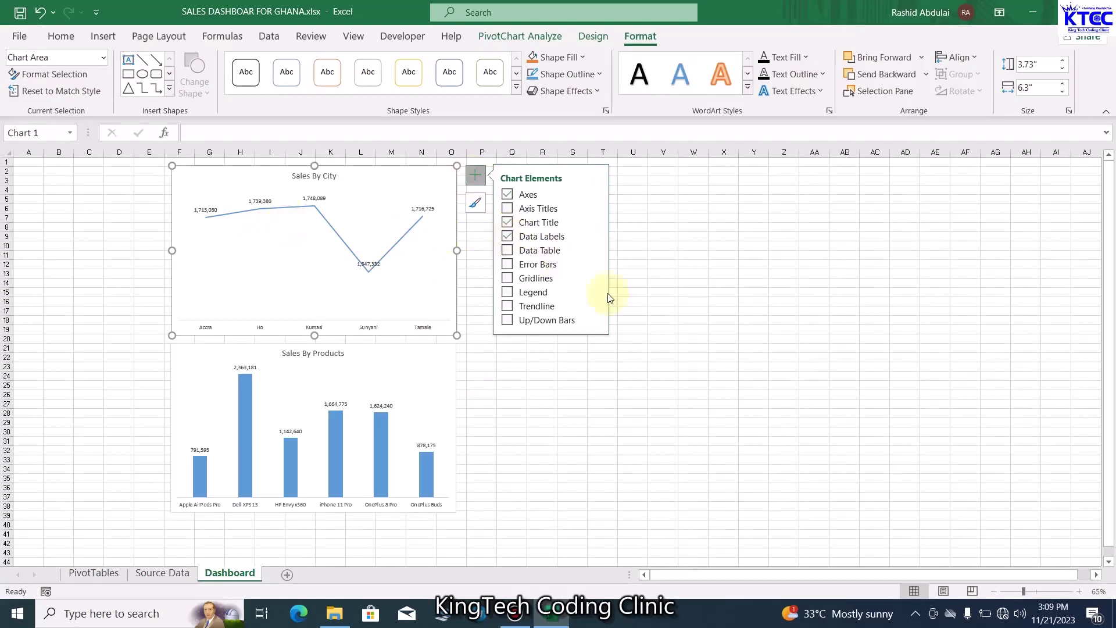
left_click(709, 340)
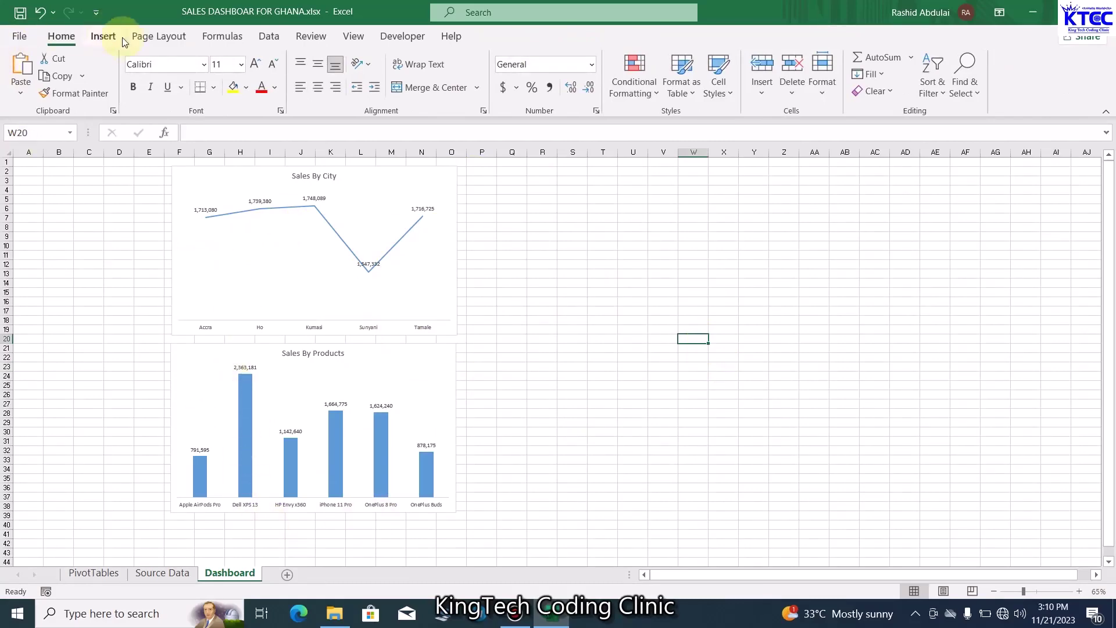
Insert a 2-D clustered bar PivotChart from the sales rep PivotTable on the PivotTables sheet
left_click(94, 574)
left_click(484, 241)
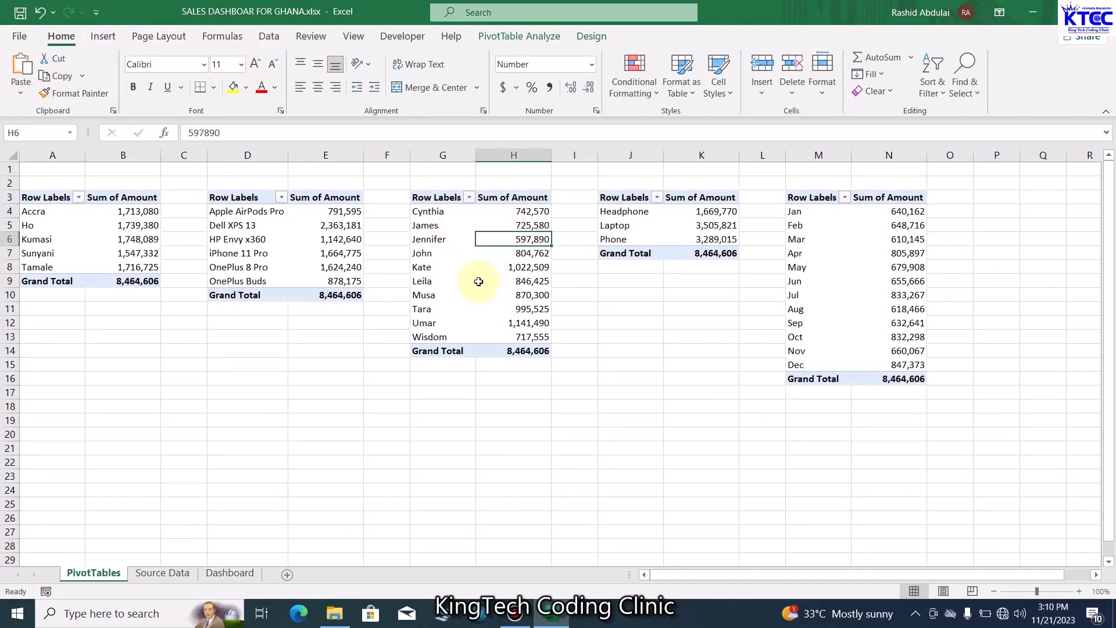
left_click(102, 36)
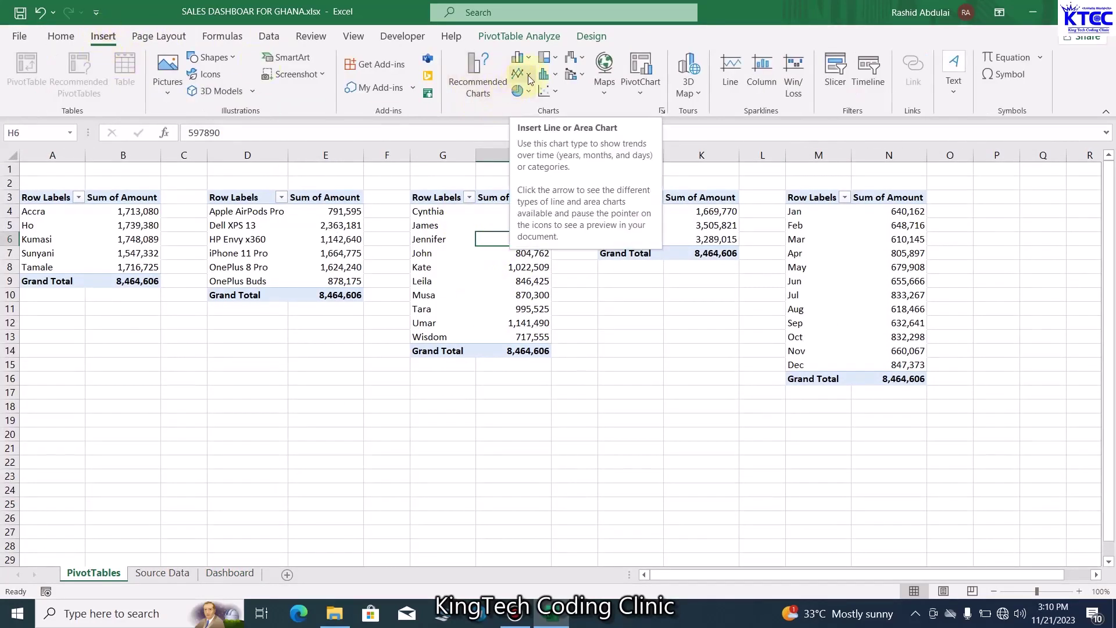
left_click(530, 57)
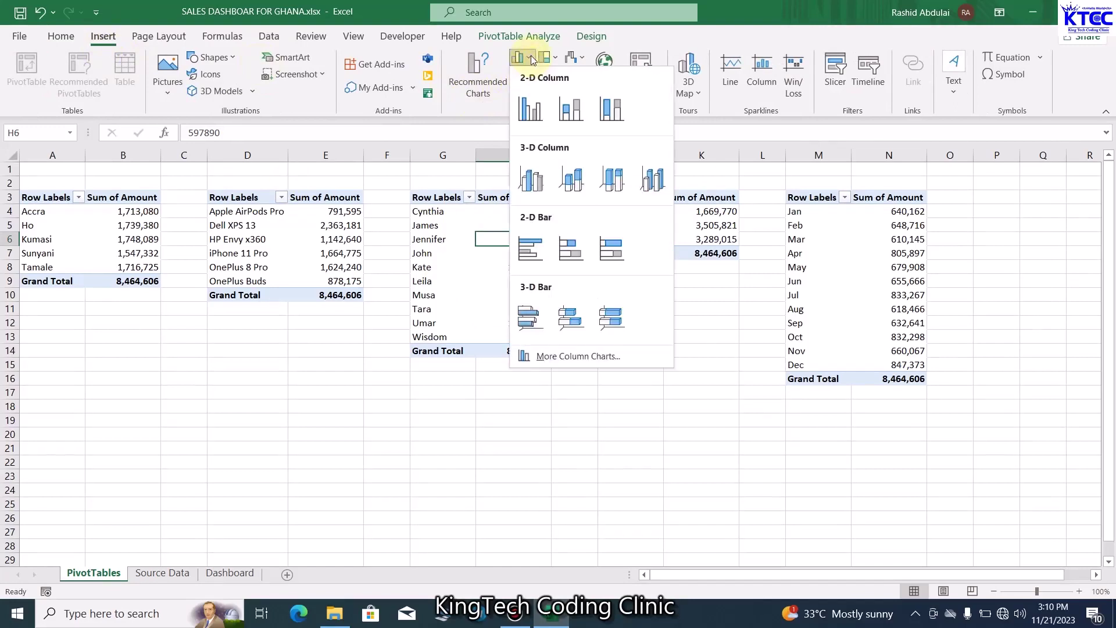
left_click(537, 253)
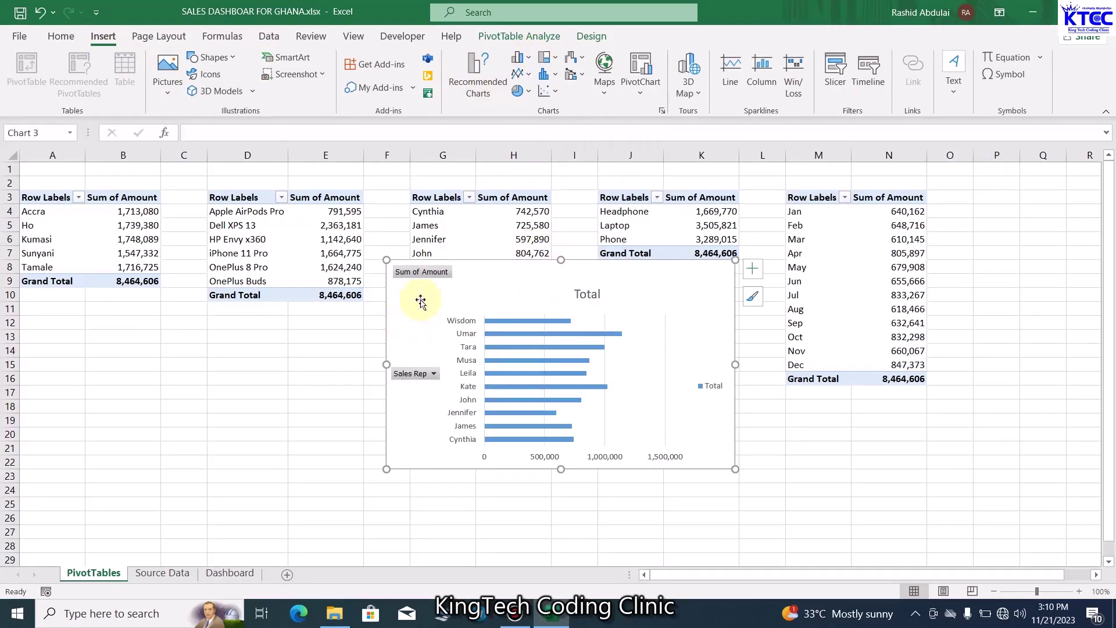
Hide all field buttons on the sales rep chart and delete its value axis, vertical gridlines and legend
right_click(427, 275)
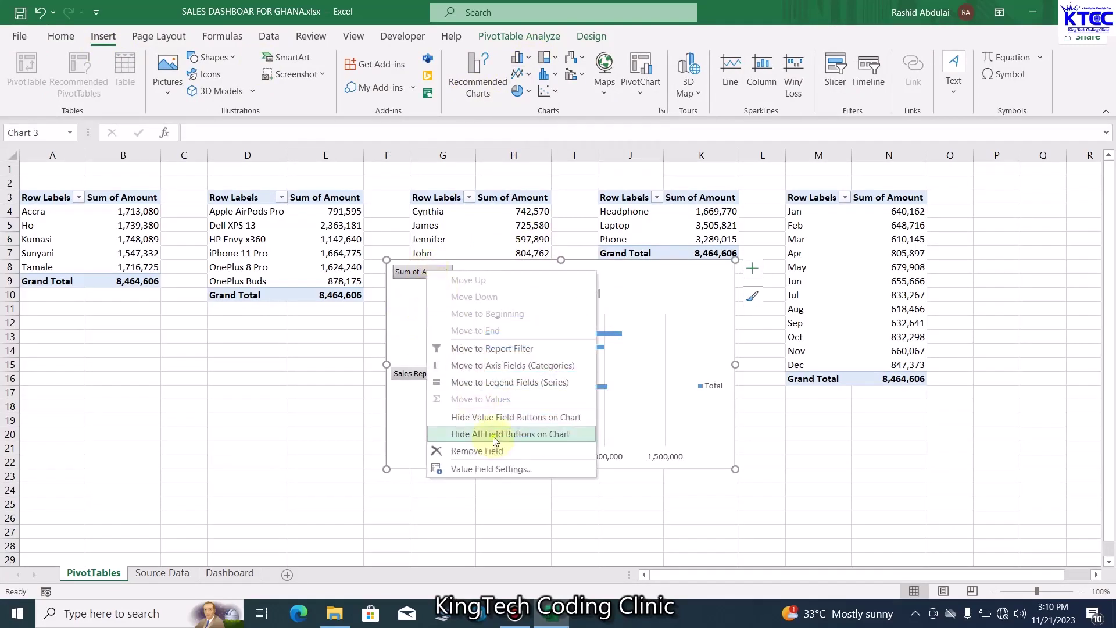
left_click(453, 435)
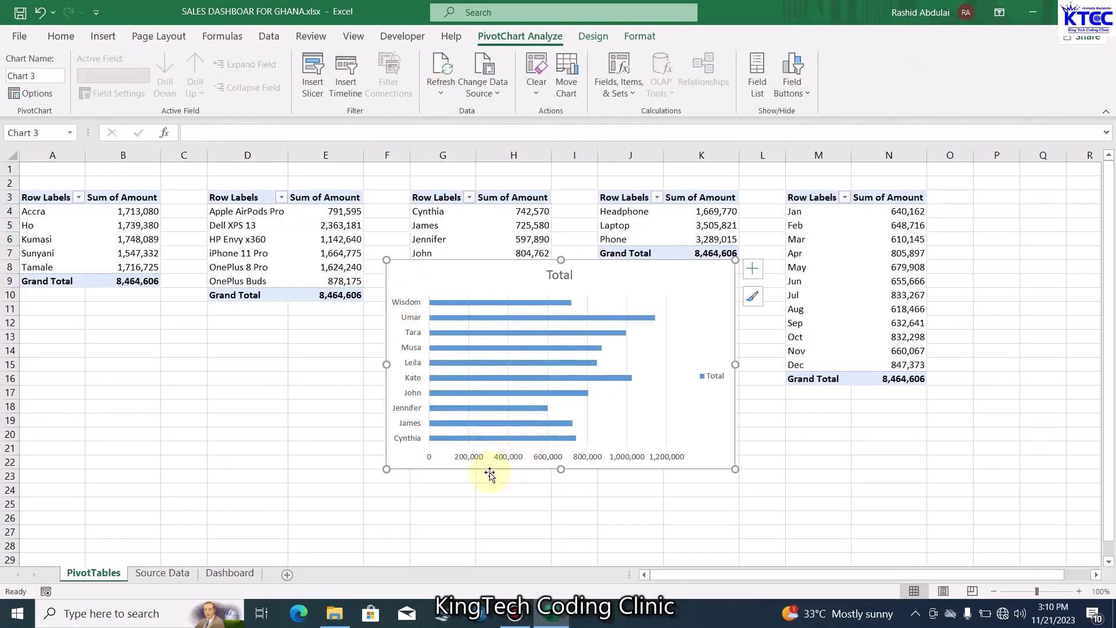
left_click(506, 458)
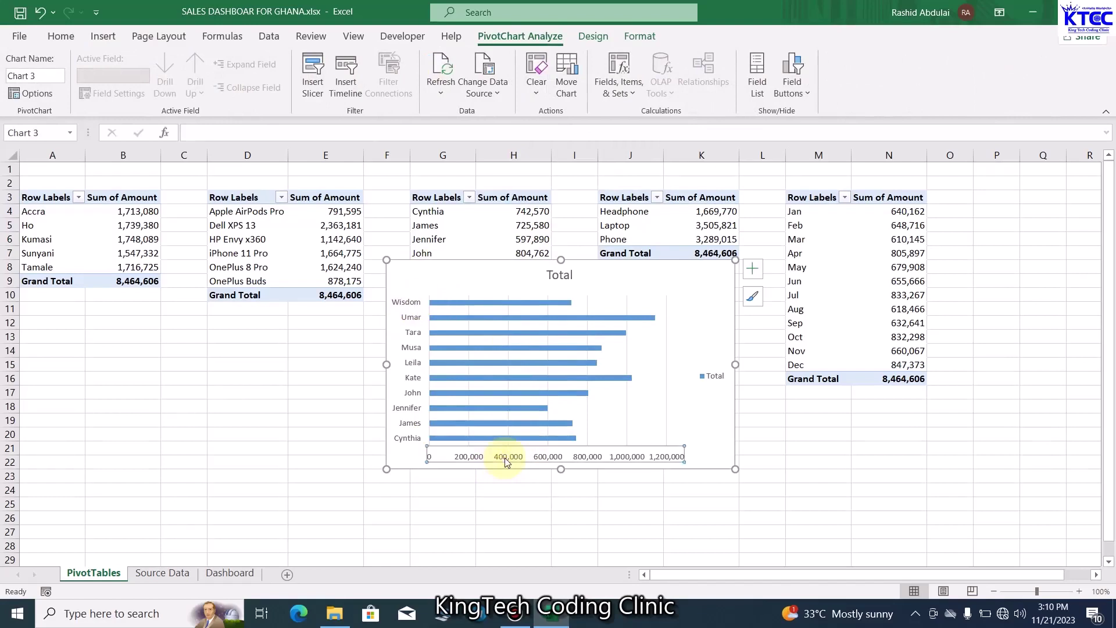
key("Delete")
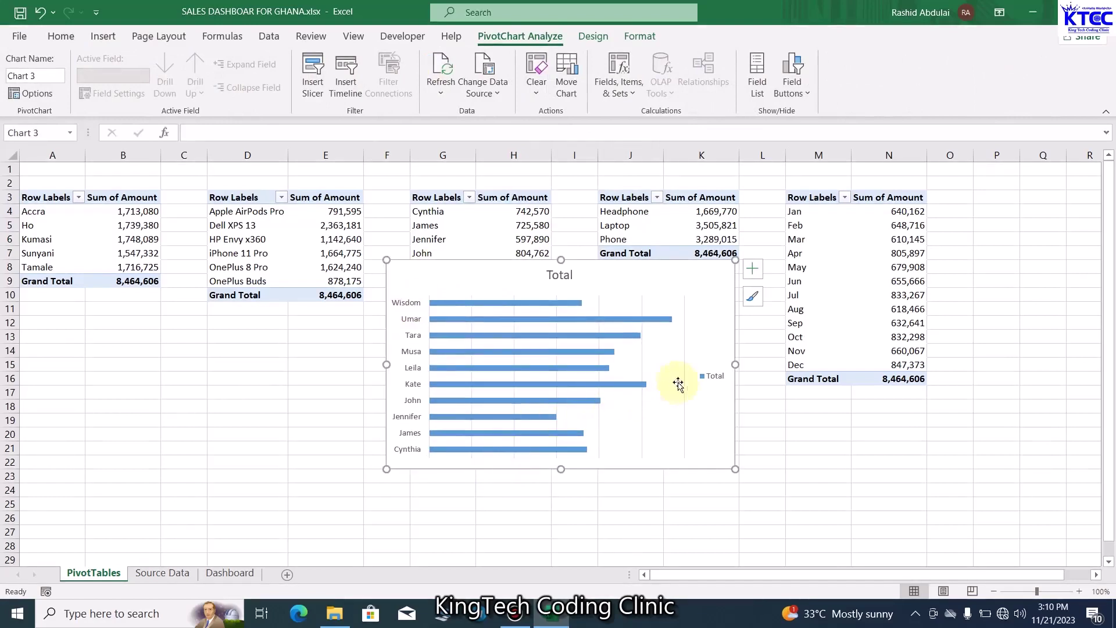
left_click(684, 347)
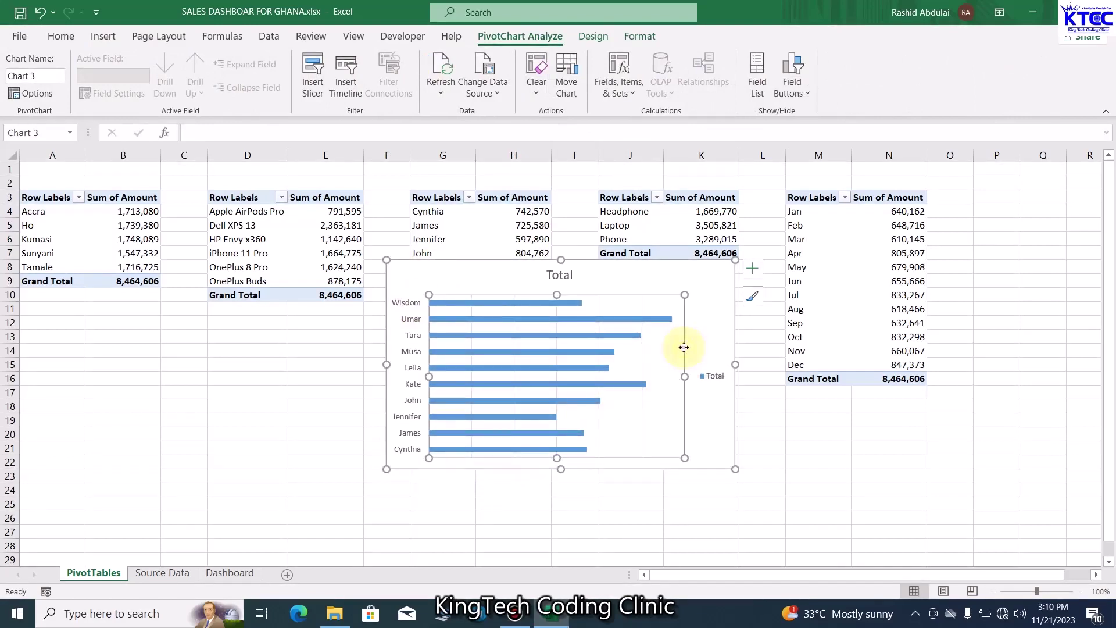
left_click(642, 356)
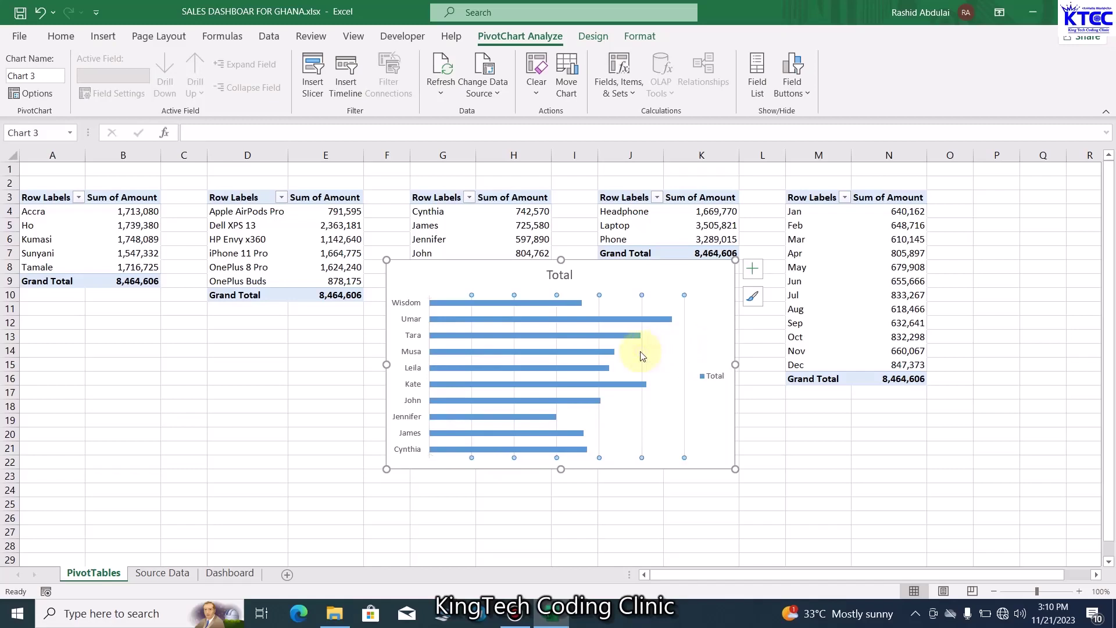
key("Delete")
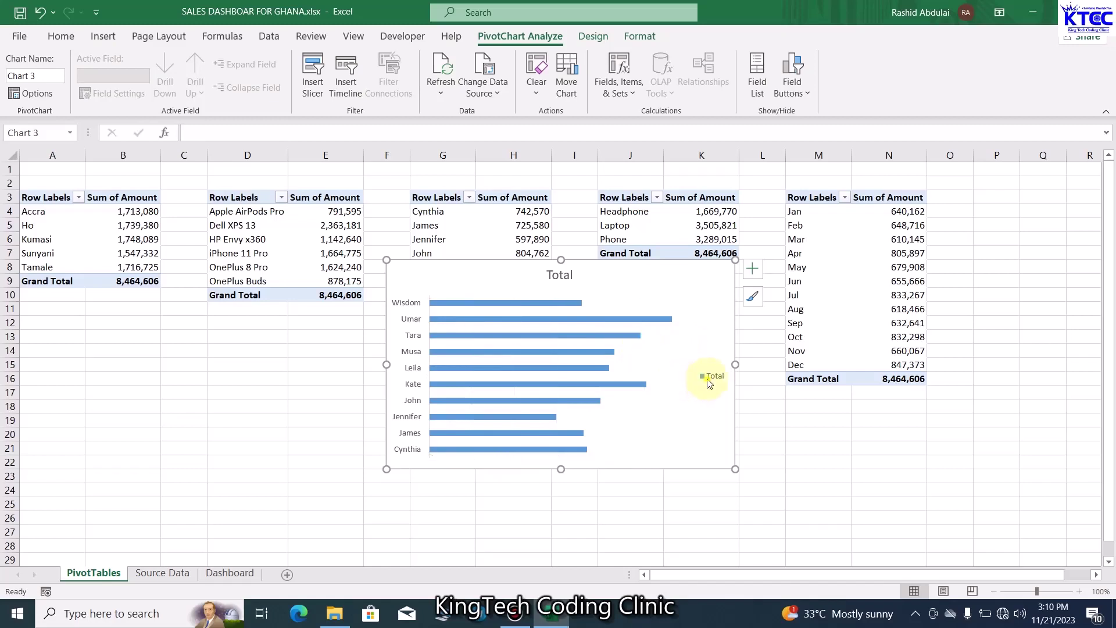
left_click(707, 379)
key("Delete")
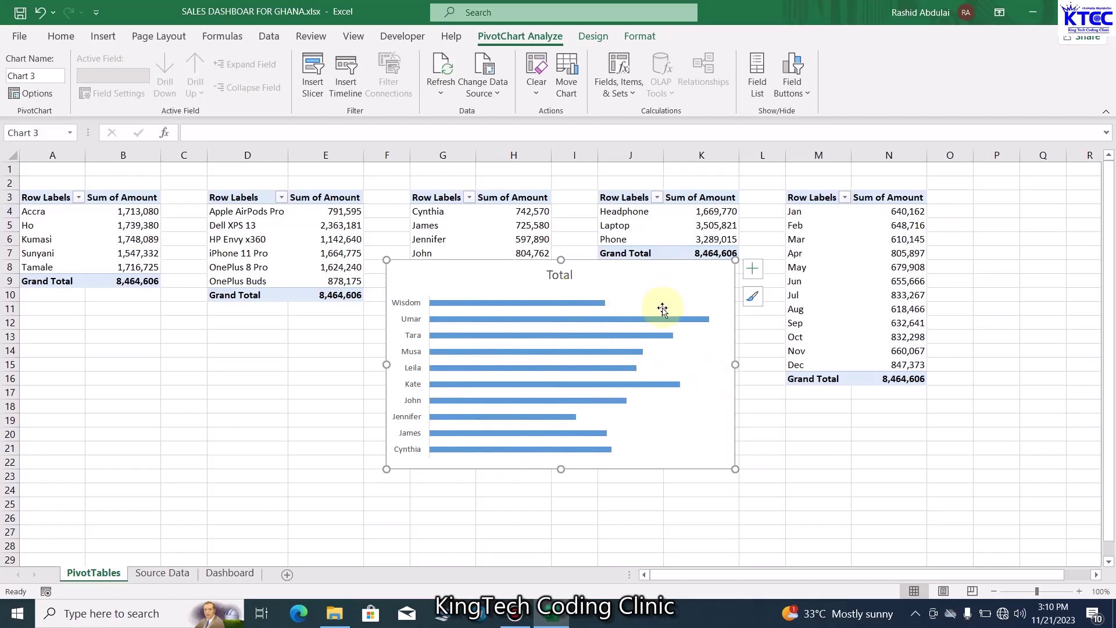
Add data labels to the sales rep bar chart and change its title to "Sales By Sales Rep"
left_click(751, 271)
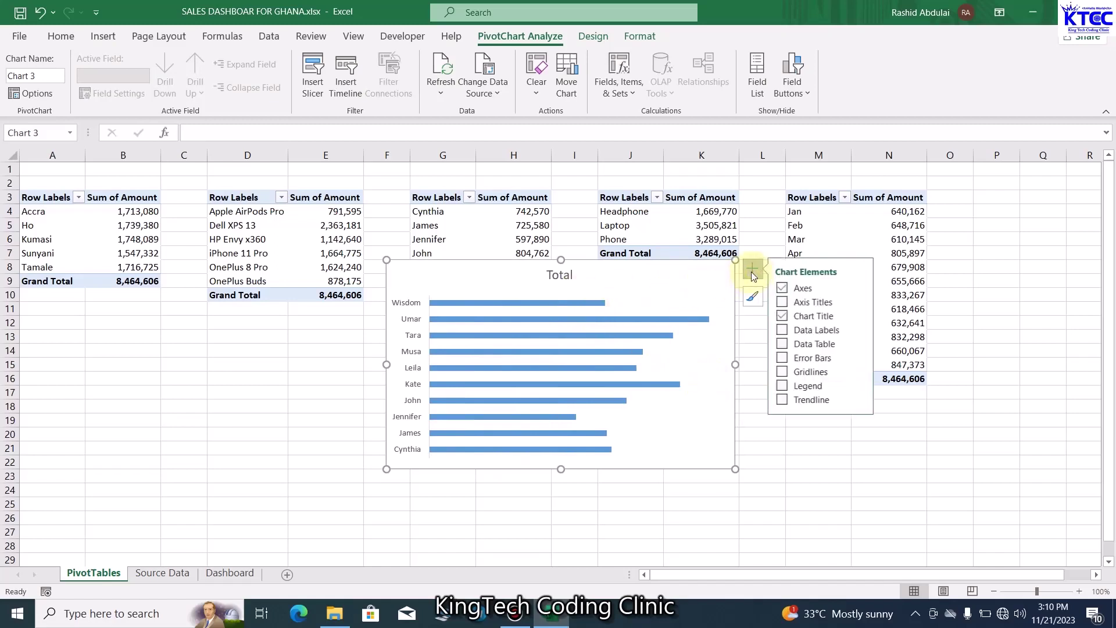
left_click(784, 330)
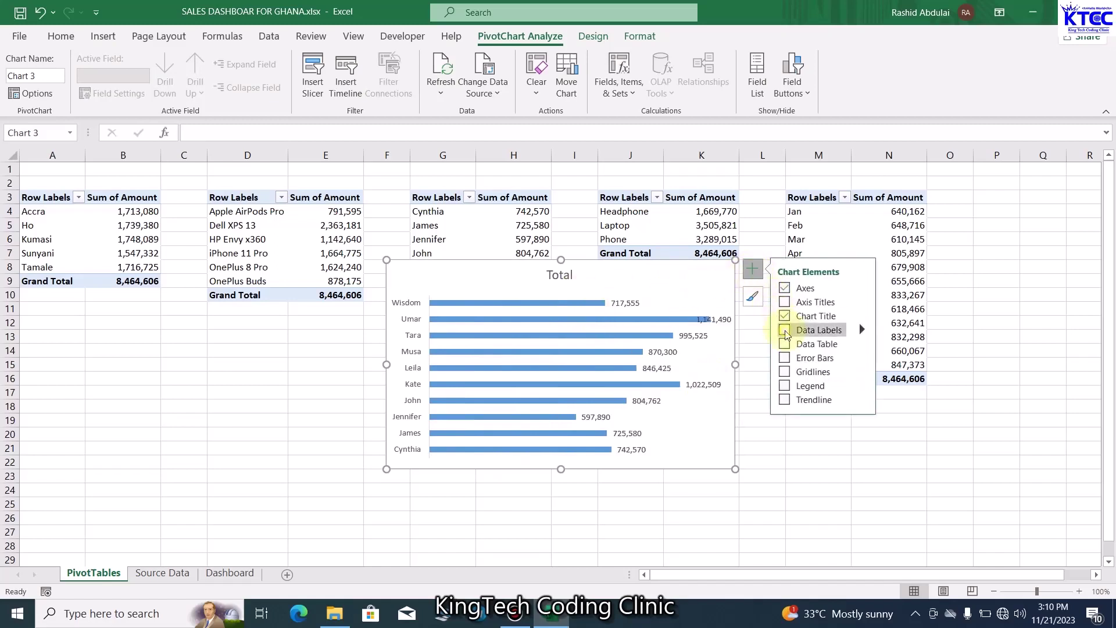
left_click(557, 275)
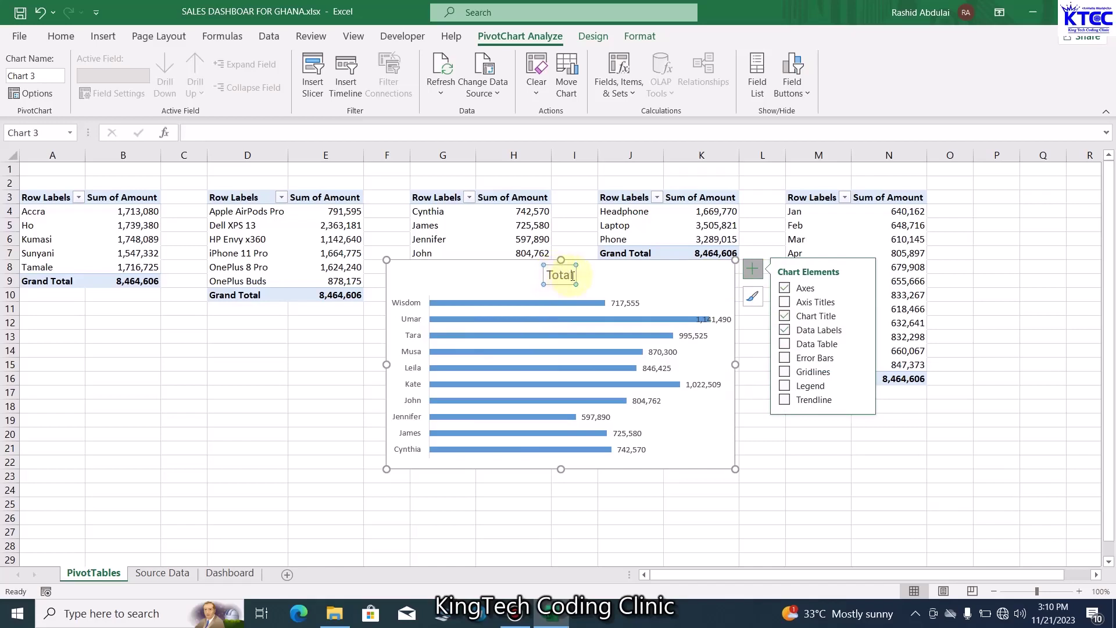
left_click_drag(573, 275, 544, 275)
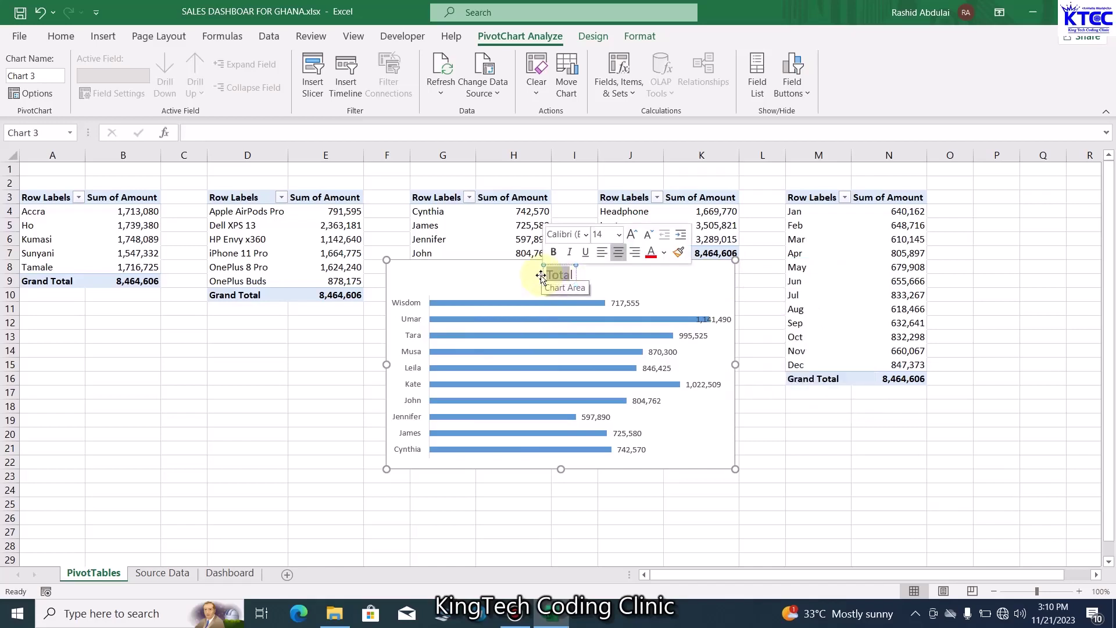
key("Delete")
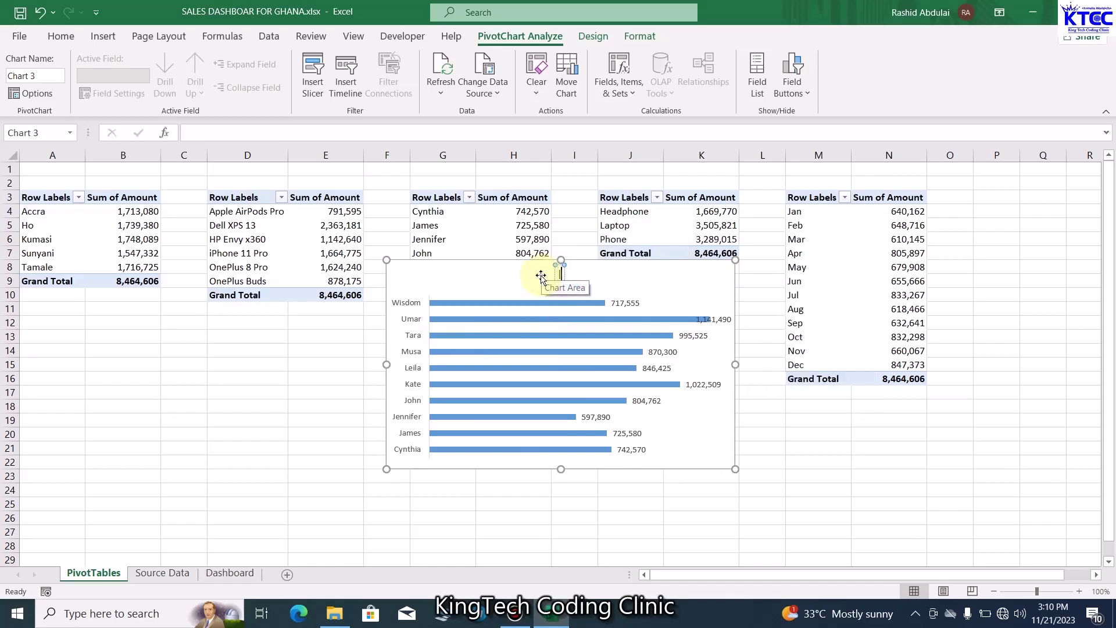
type("Sales By Sa")
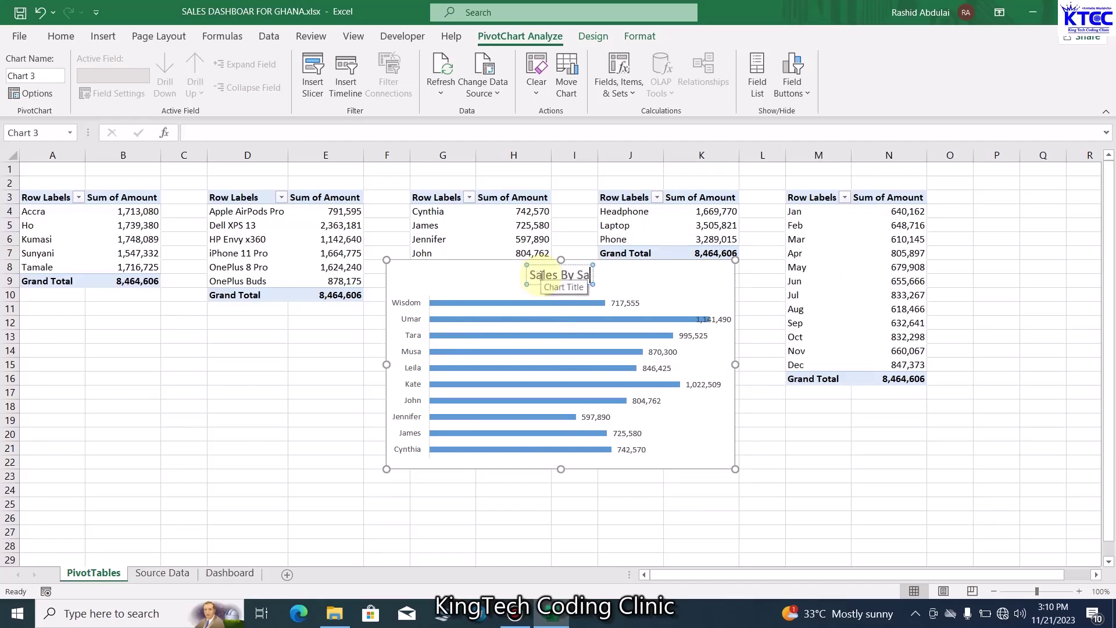
type("les Rep")
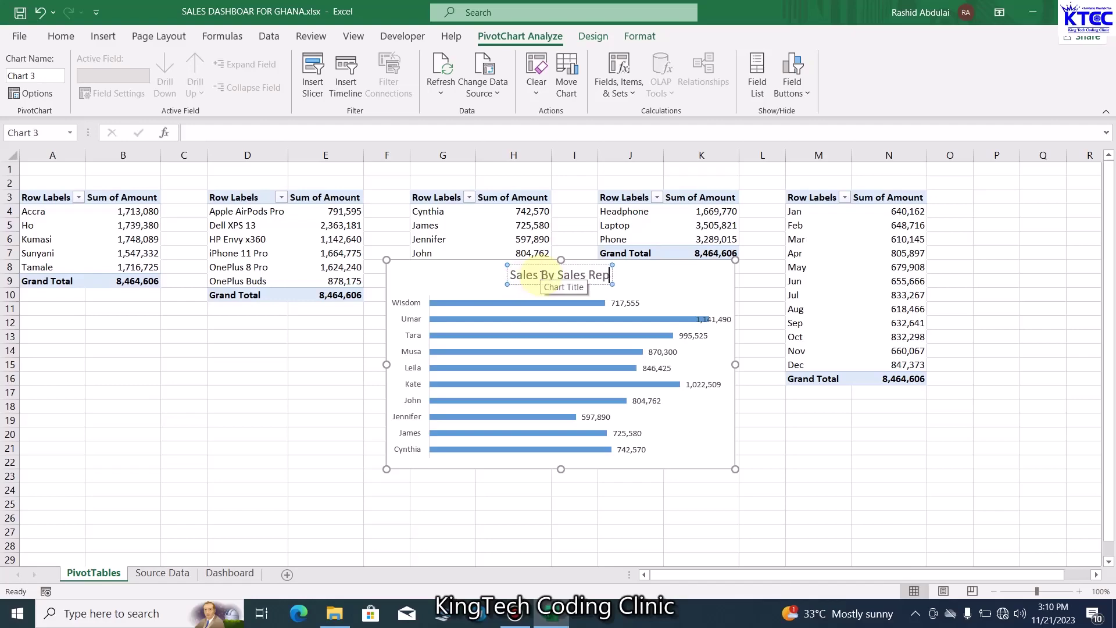
left_click(774, 420)
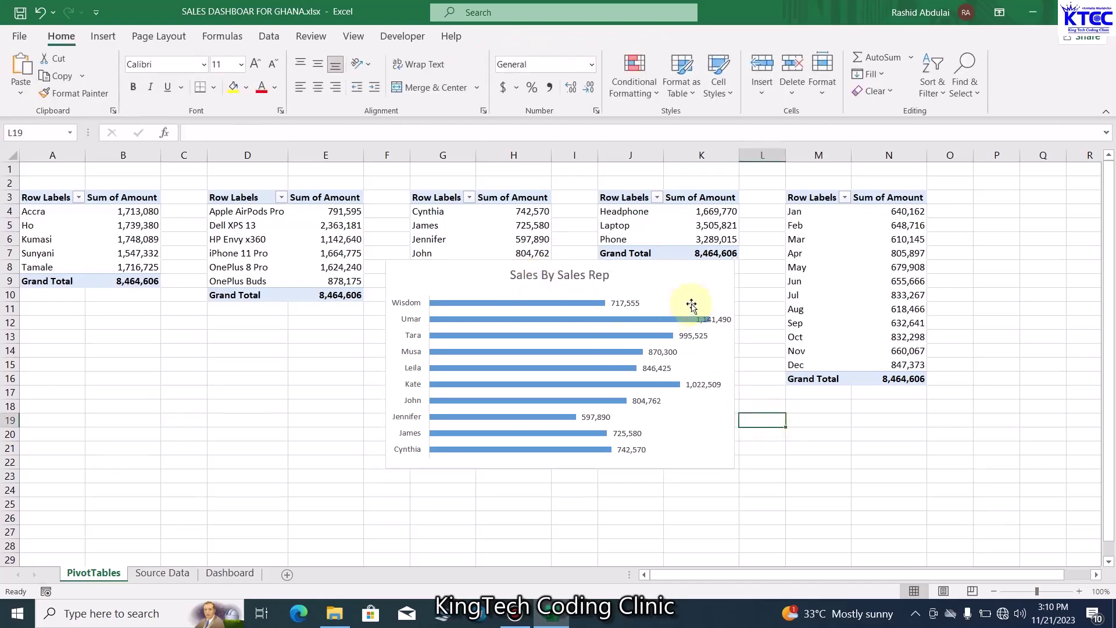
left_click(711, 282)
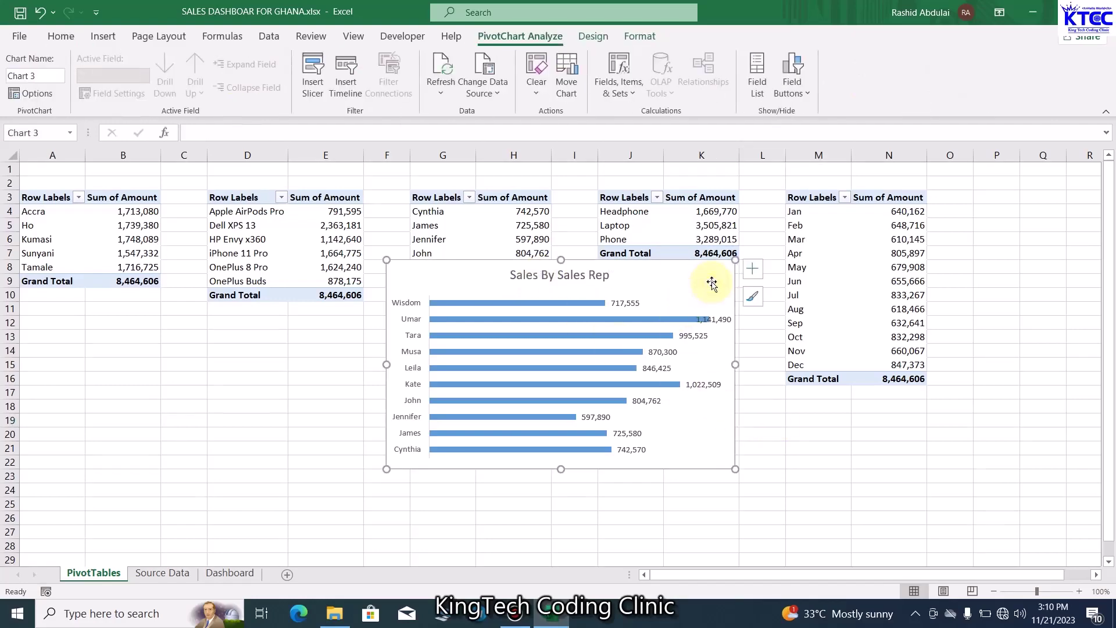
Move the Sales By Sales Rep chart from the PivotTables sheet to cell P2 on the Dashboard sheet
key("ctrl+x")
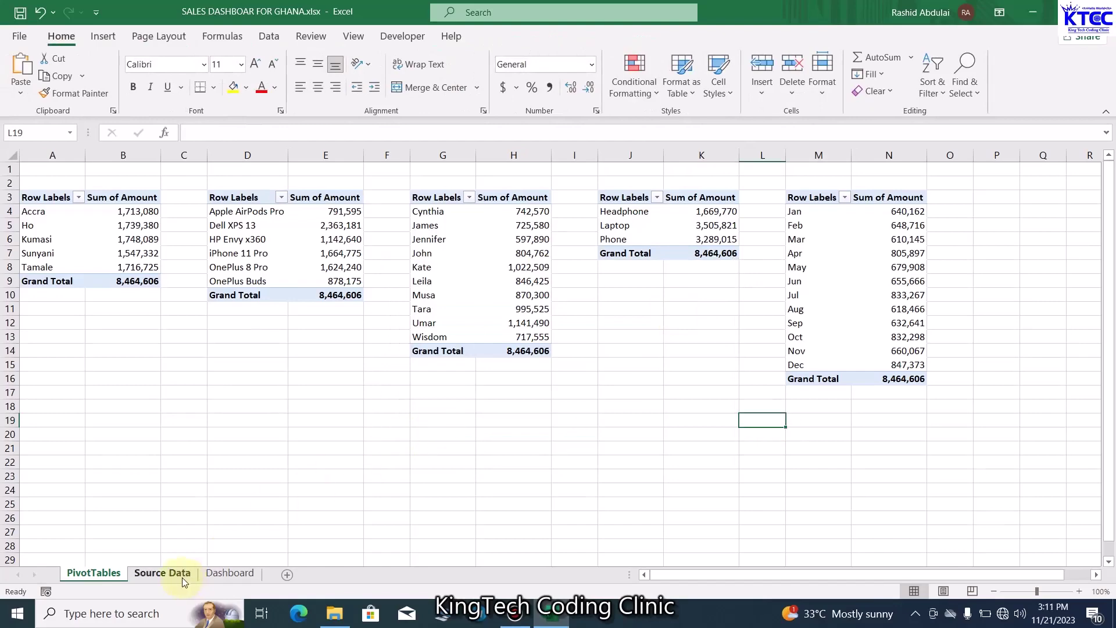
left_click(221, 574)
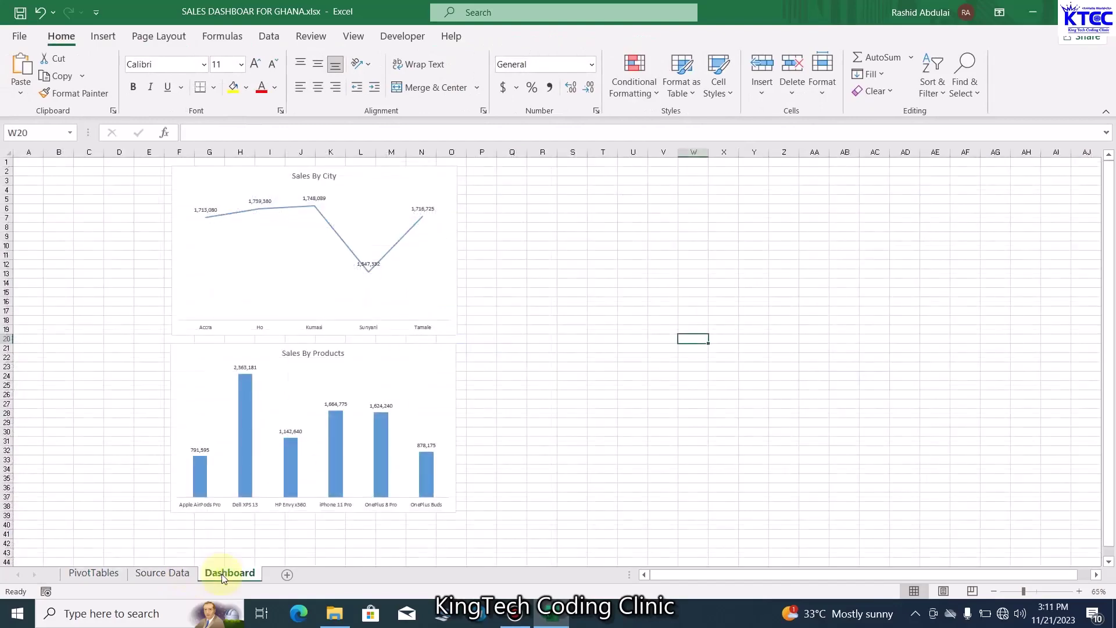
left_click(492, 170)
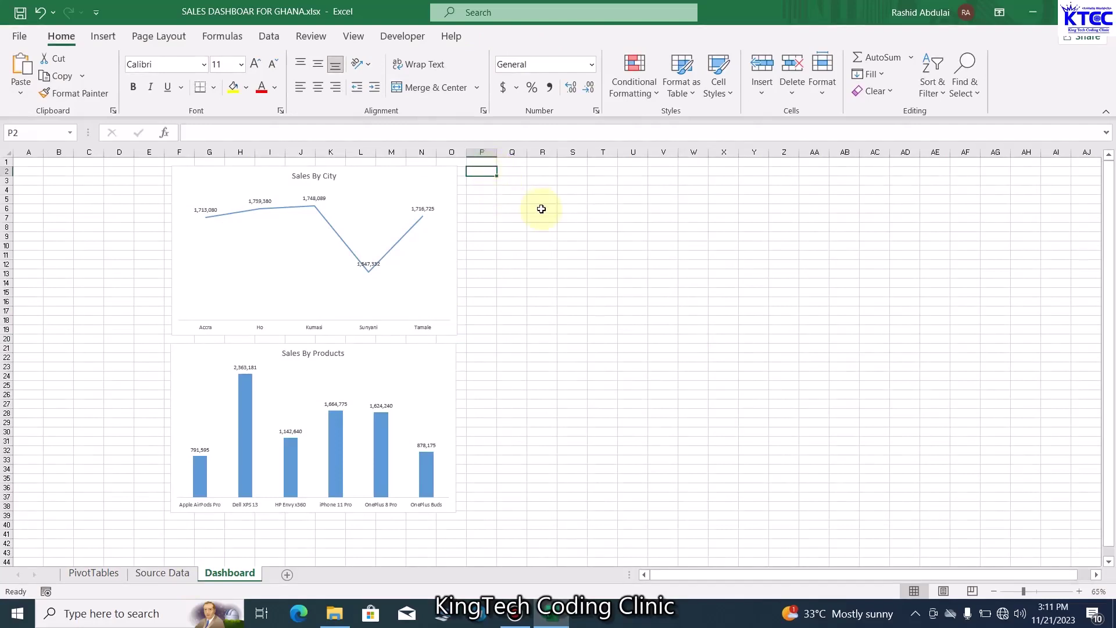
key("ctrl+v")
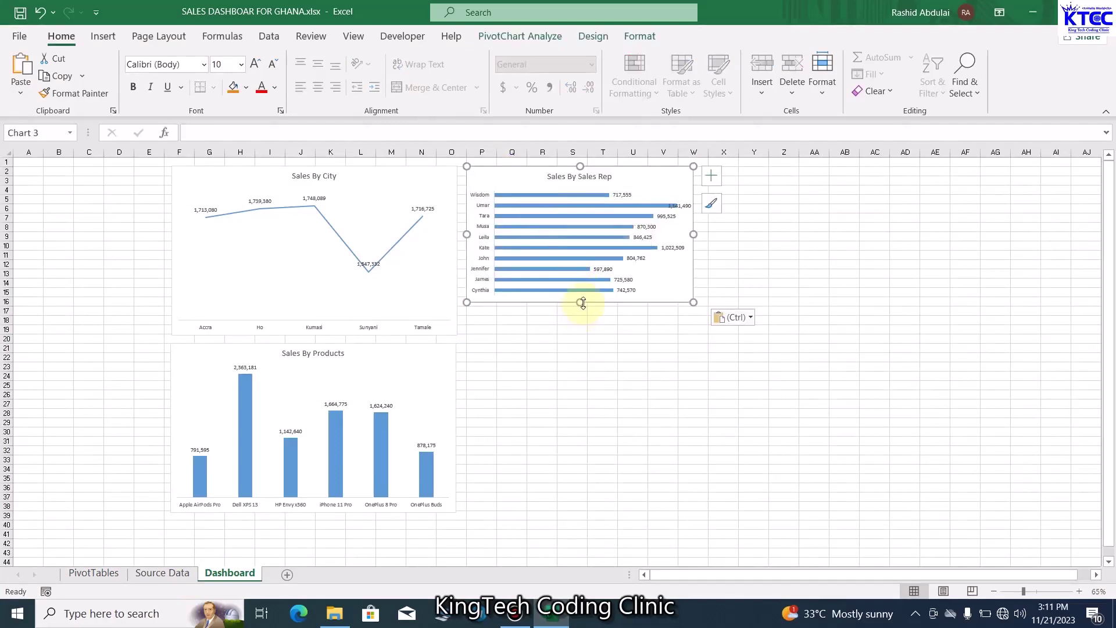
Stretch the Sales By Sales Rep chart down to the Sales By Products chart's lower edge and widen it to the end of column W
left_click_drag(582, 302, 587, 512)
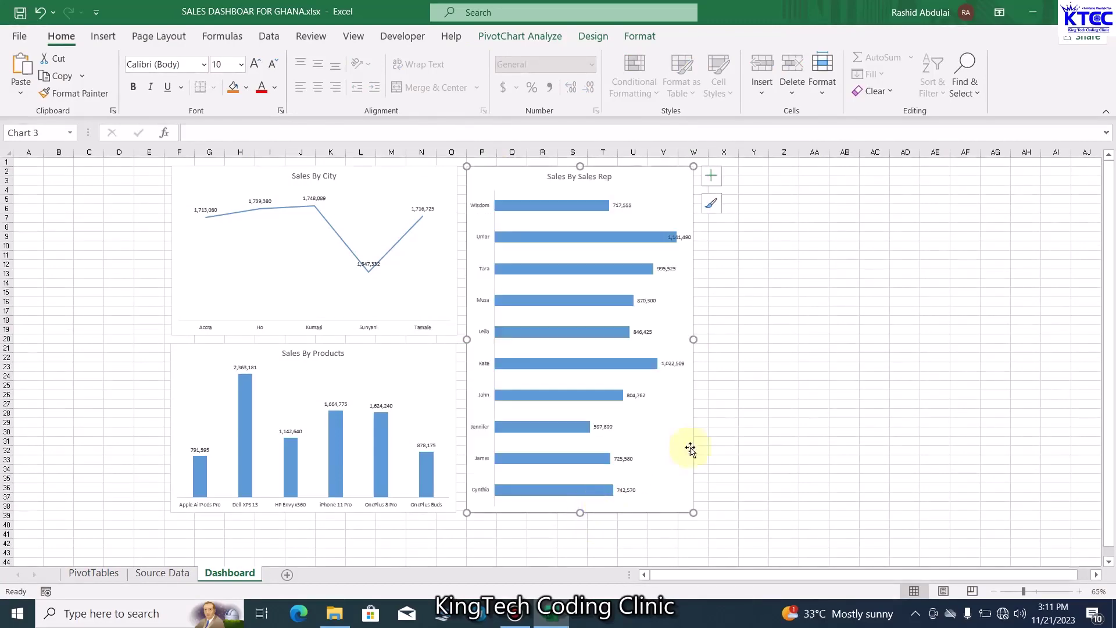
left_click(764, 412)
left_click(687, 328)
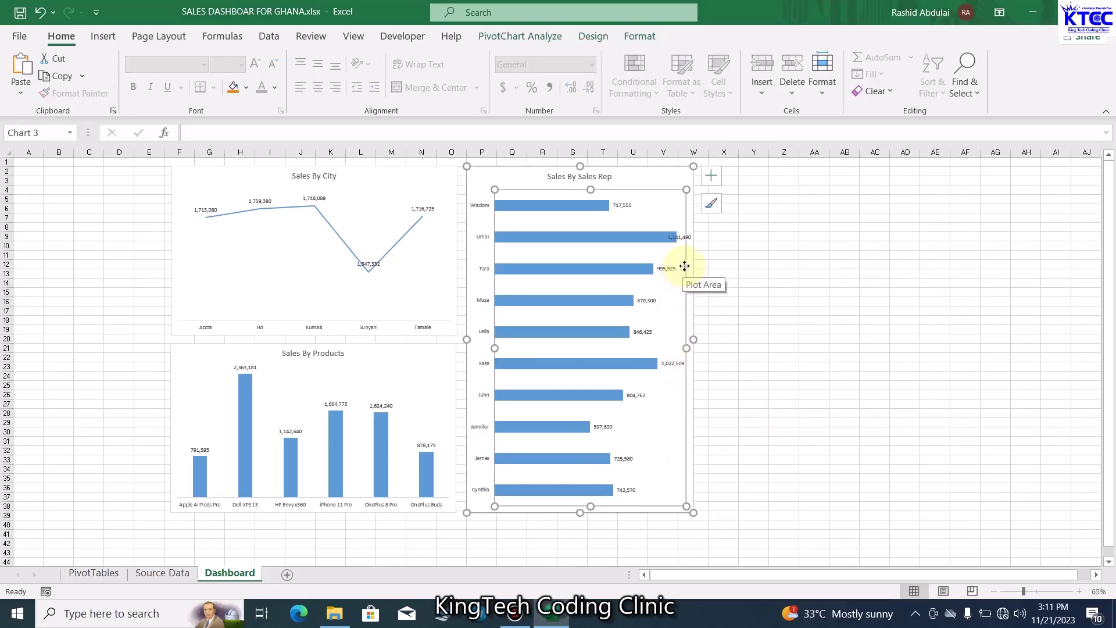
left_click(648, 170)
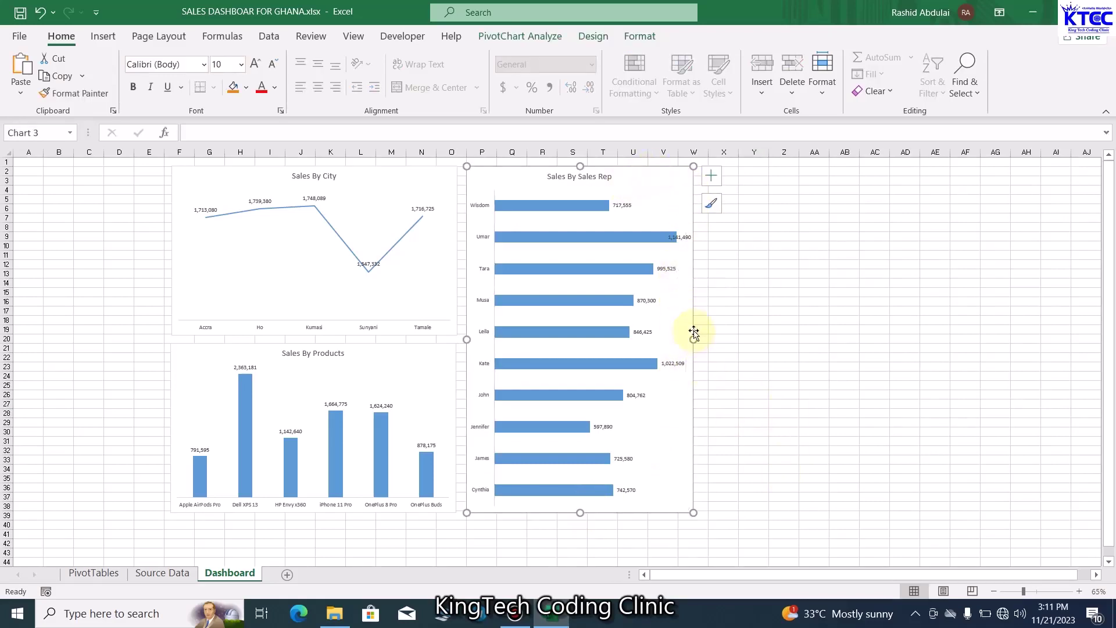
left_click_drag(694, 339, 703, 338)
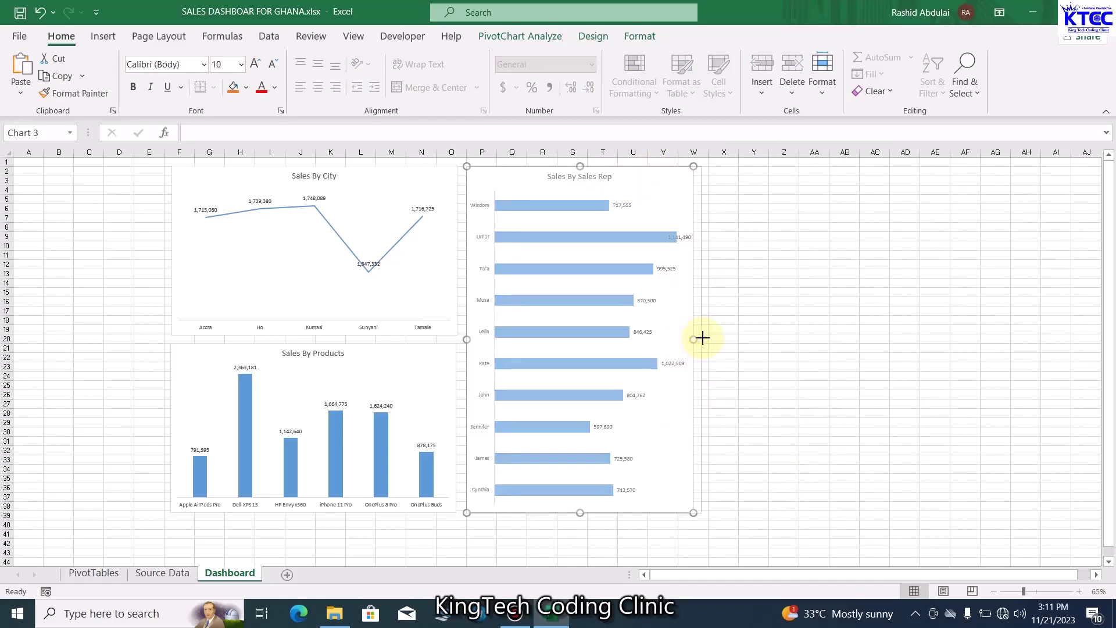
left_click_drag(703, 338, 709, 337)
left_click(774, 351)
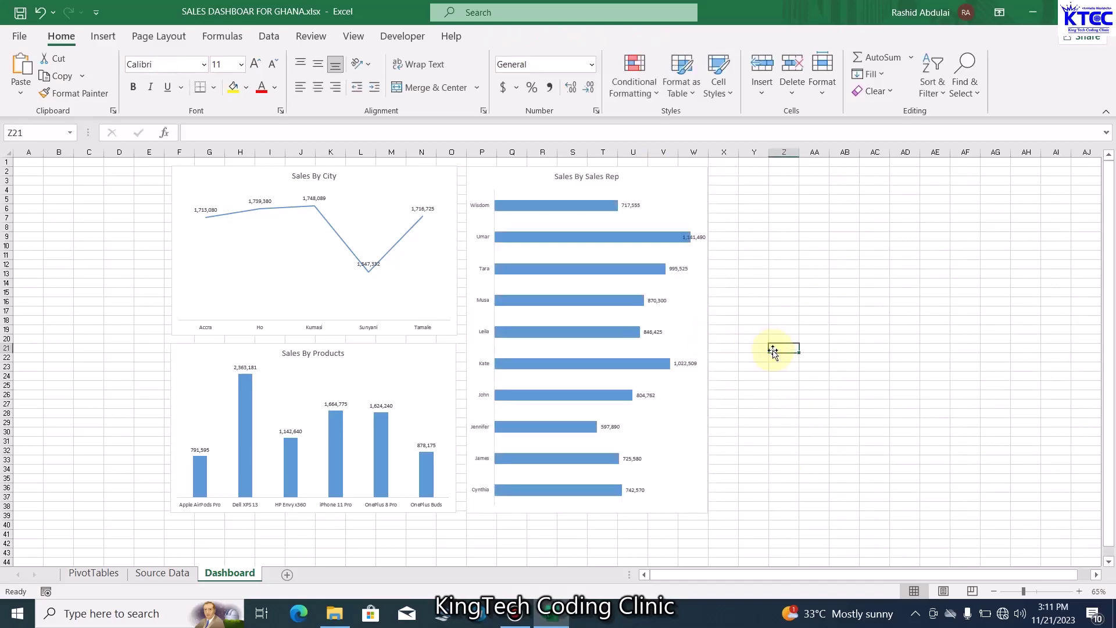
Insert a 2-D pie PivotChart from the category PivotTable on the PivotTables sheet
left_click(110, 574)
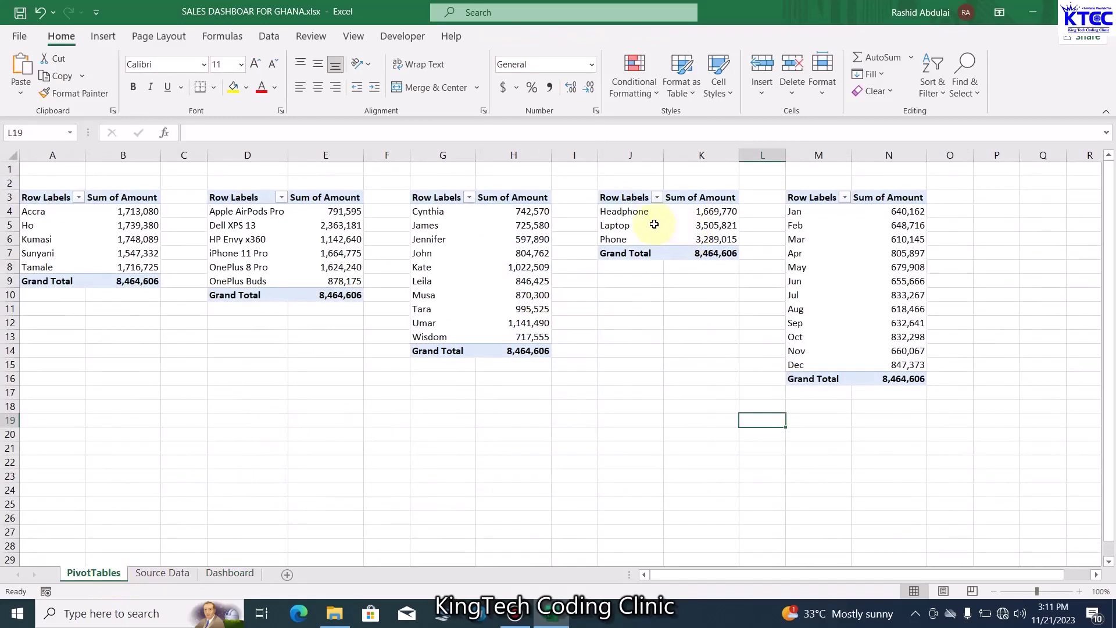
left_click(710, 223)
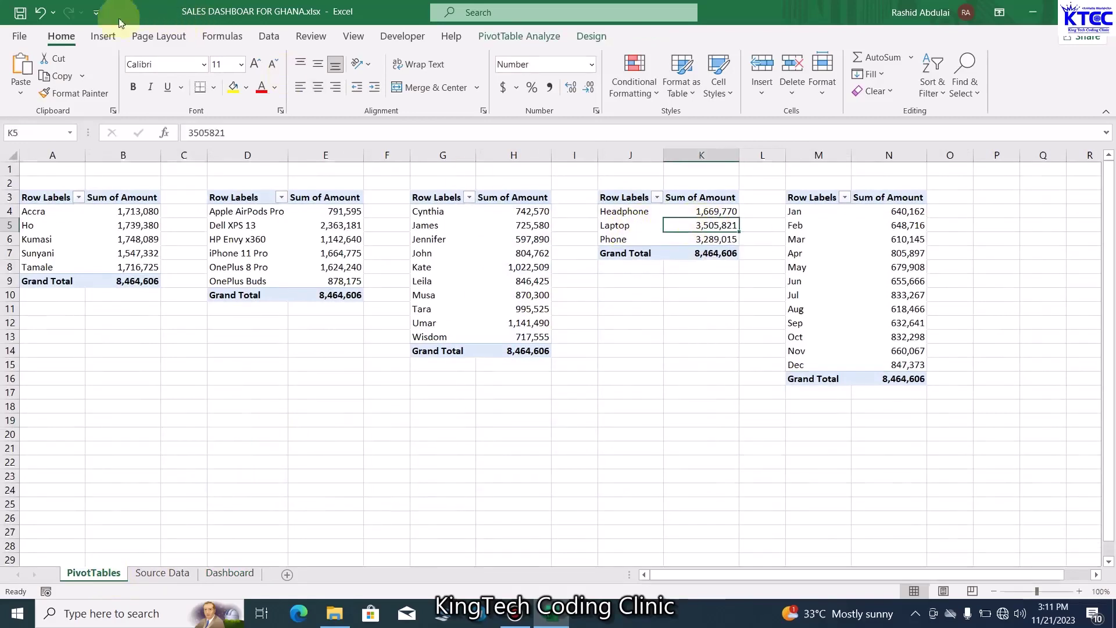
left_click(108, 37)
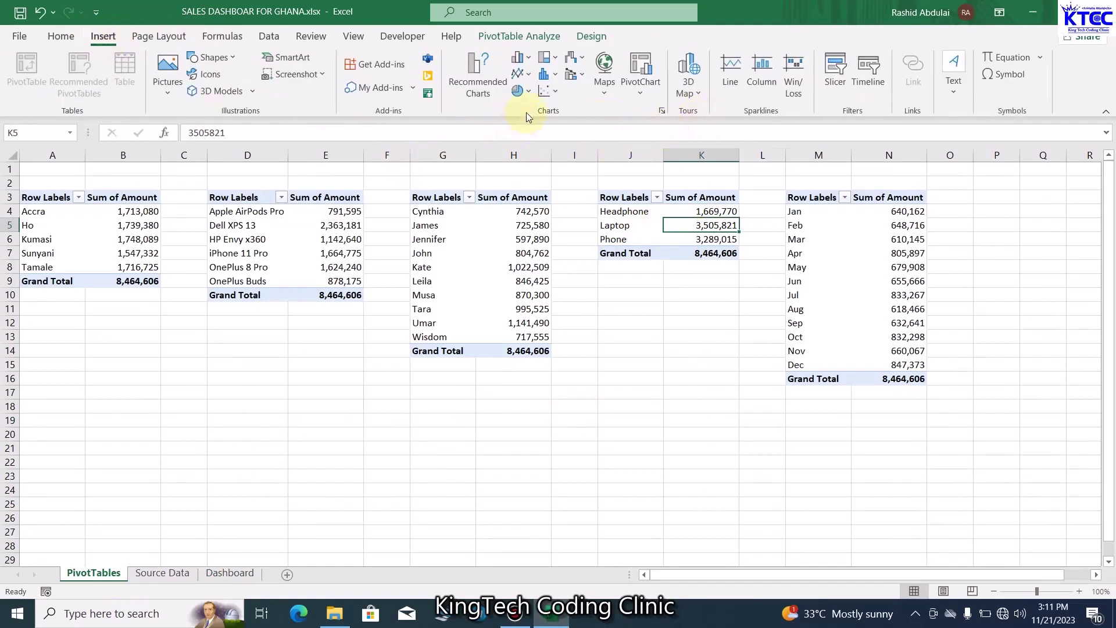
left_click(530, 92)
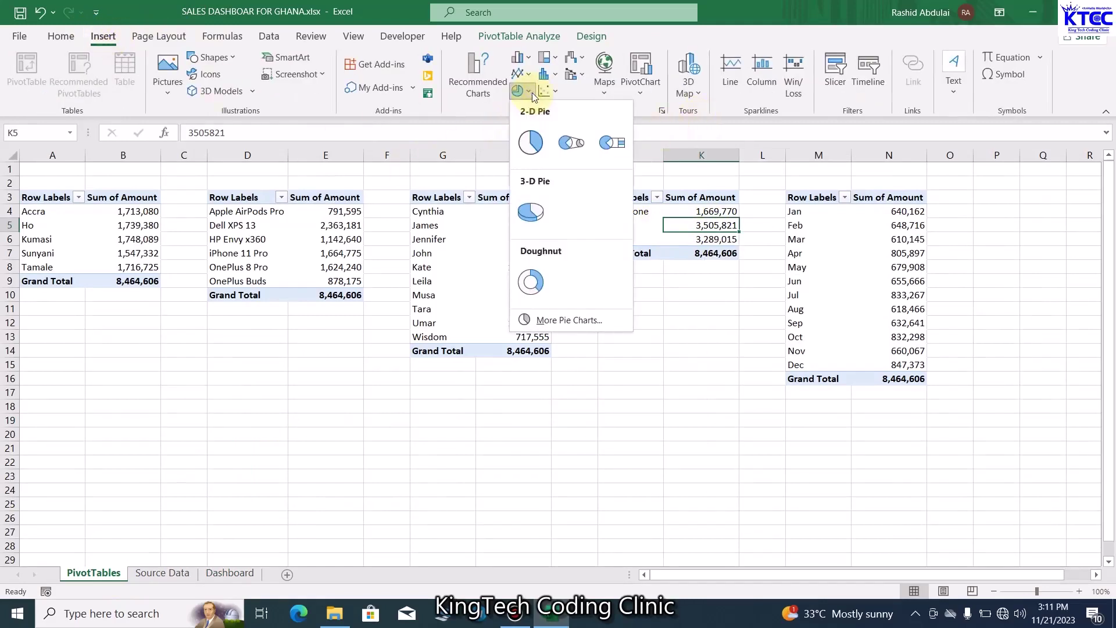
left_click(530, 141)
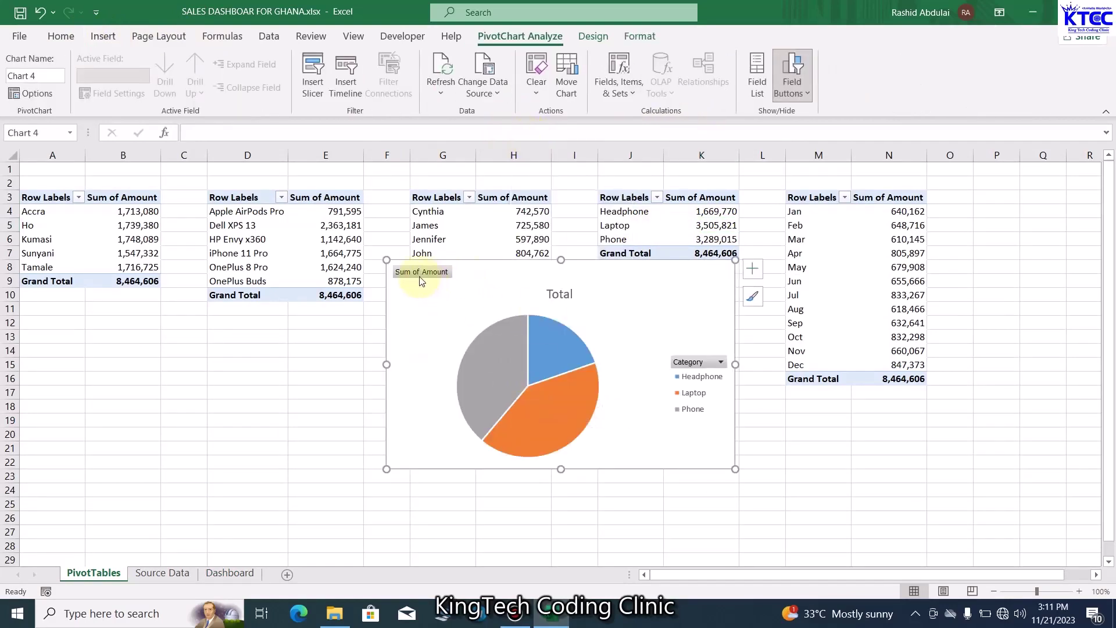
Hide all field buttons on the category pie chart and delete its legend
right_click(420, 275)
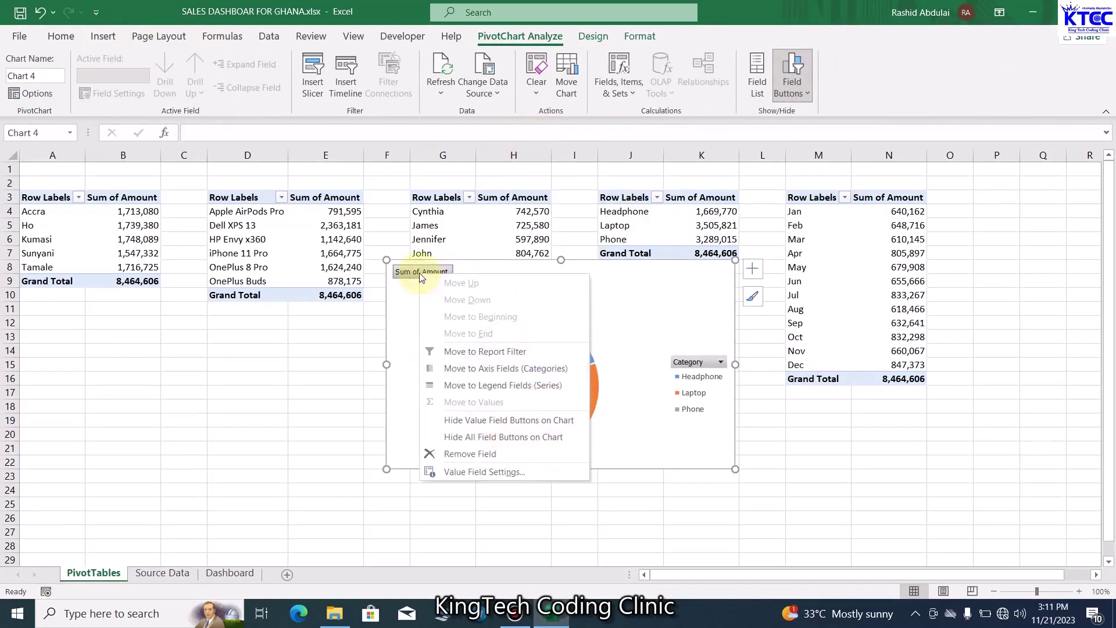
left_click(496, 438)
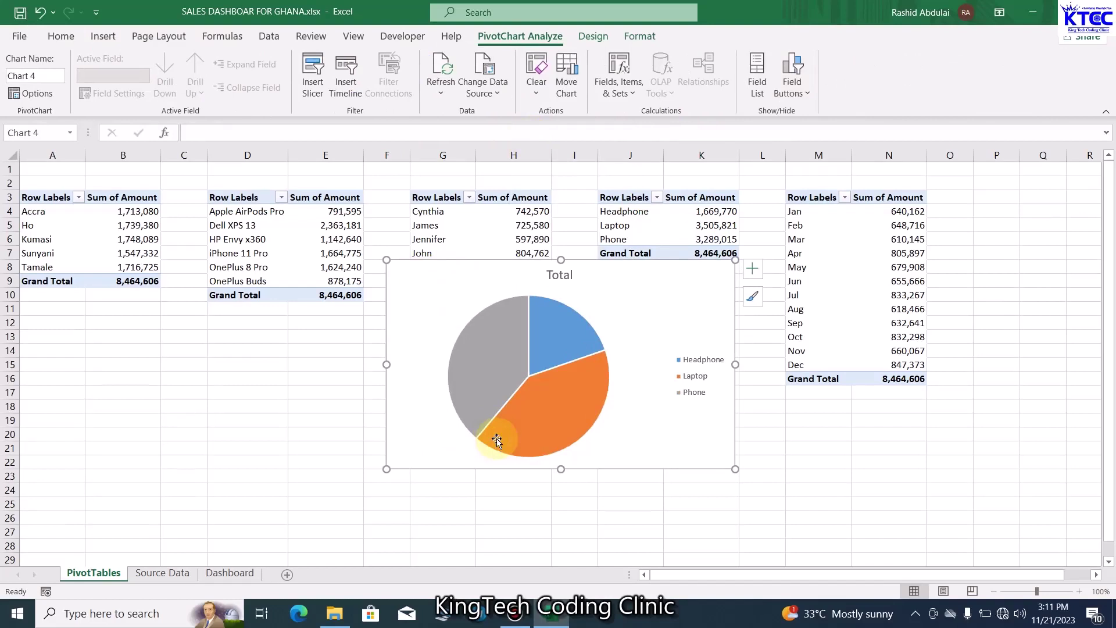
left_click(709, 369)
key("Delete")
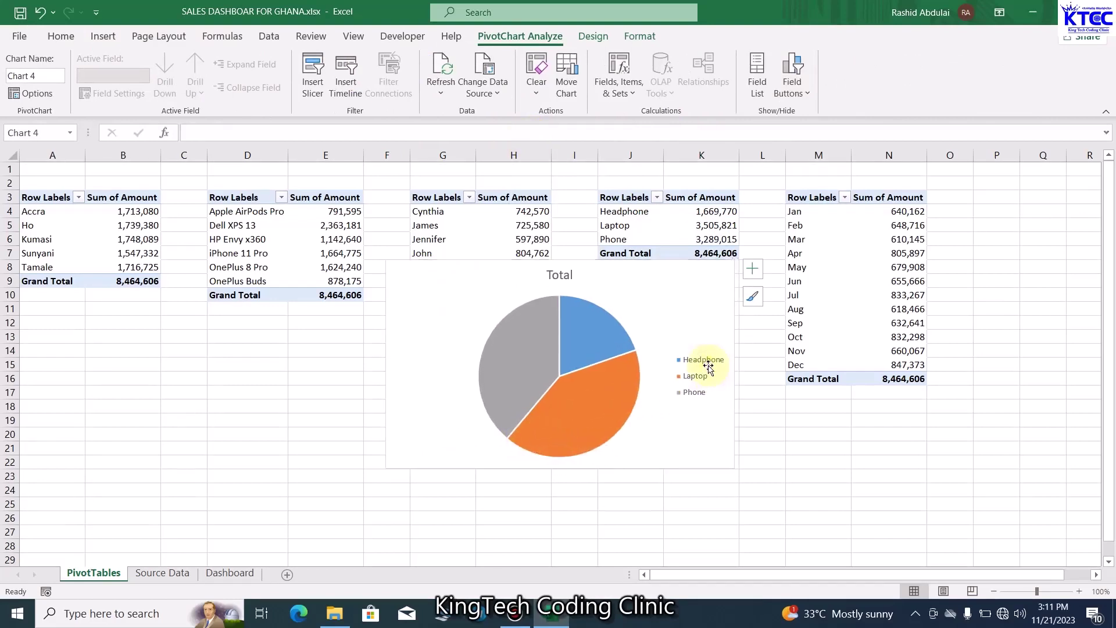
Add data labels to the category pie chart and bring up the options for those labels
left_click(753, 270)
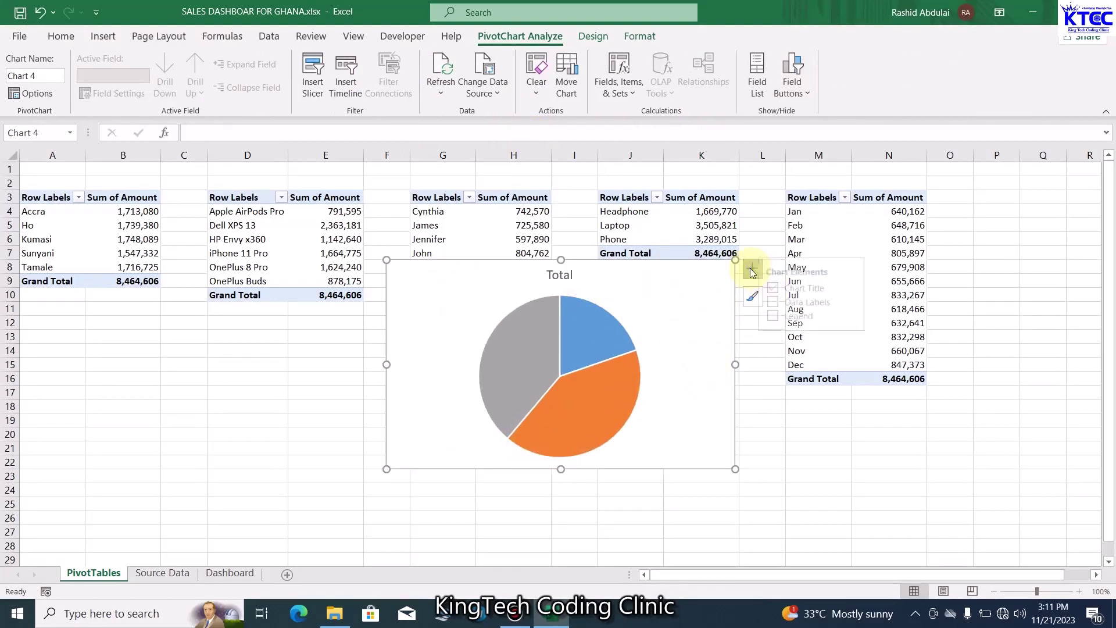
left_click(785, 303)
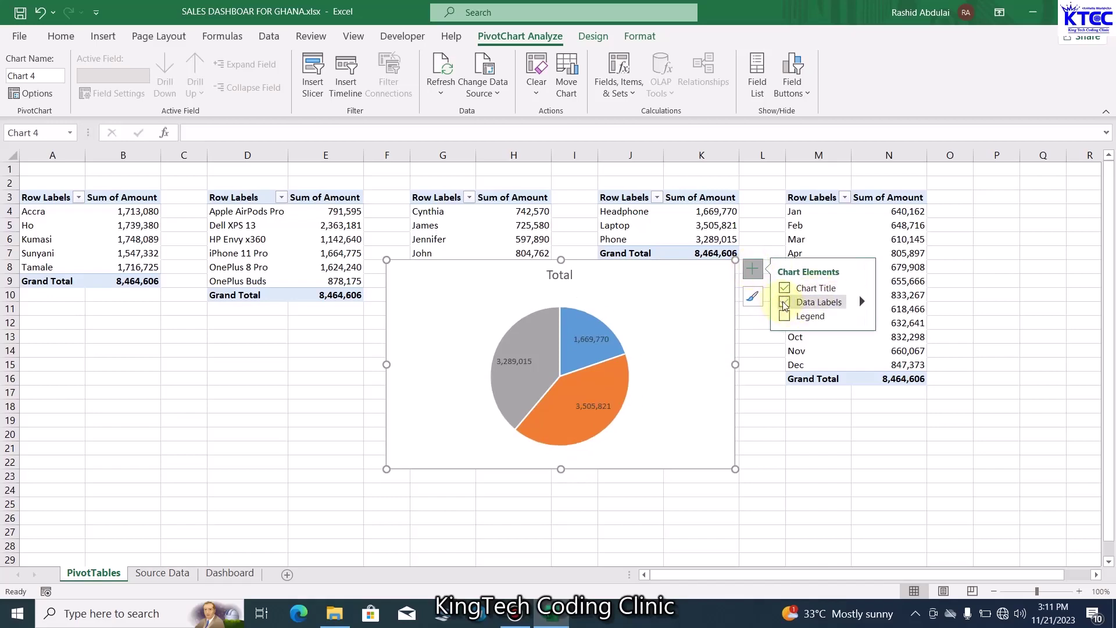
right_click(591, 408)
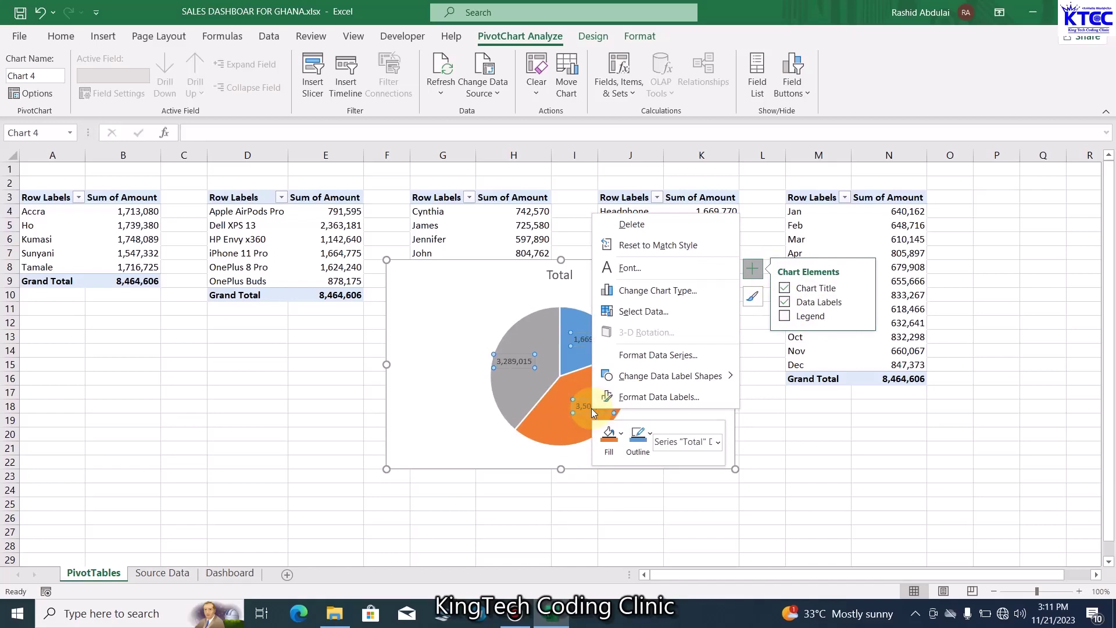
left_click(660, 354)
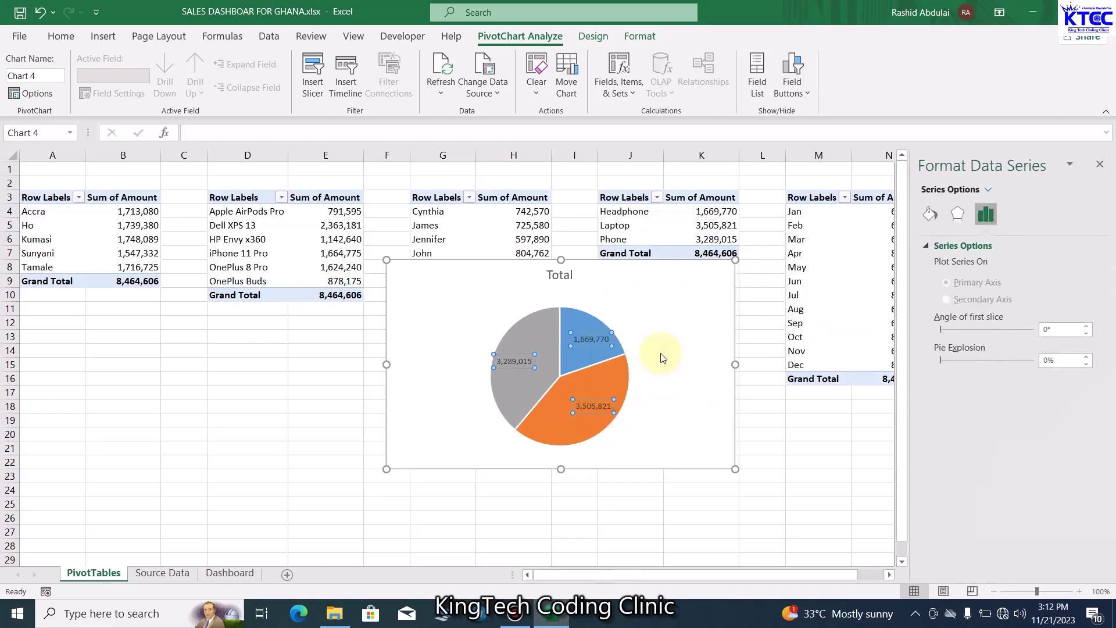
left_click(930, 214)
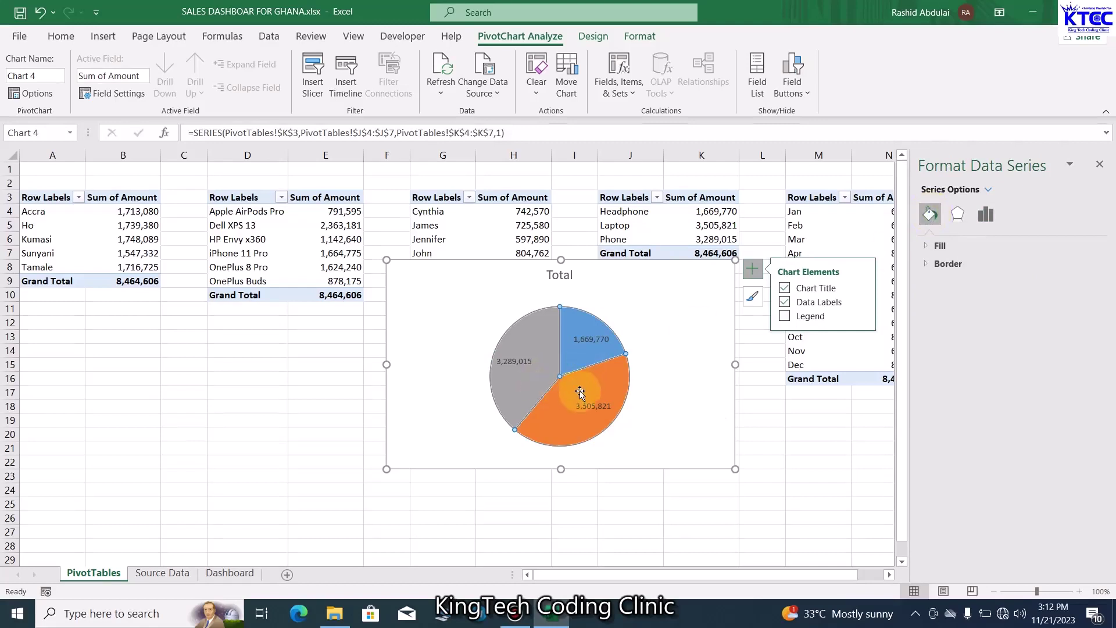
left_click(593, 406)
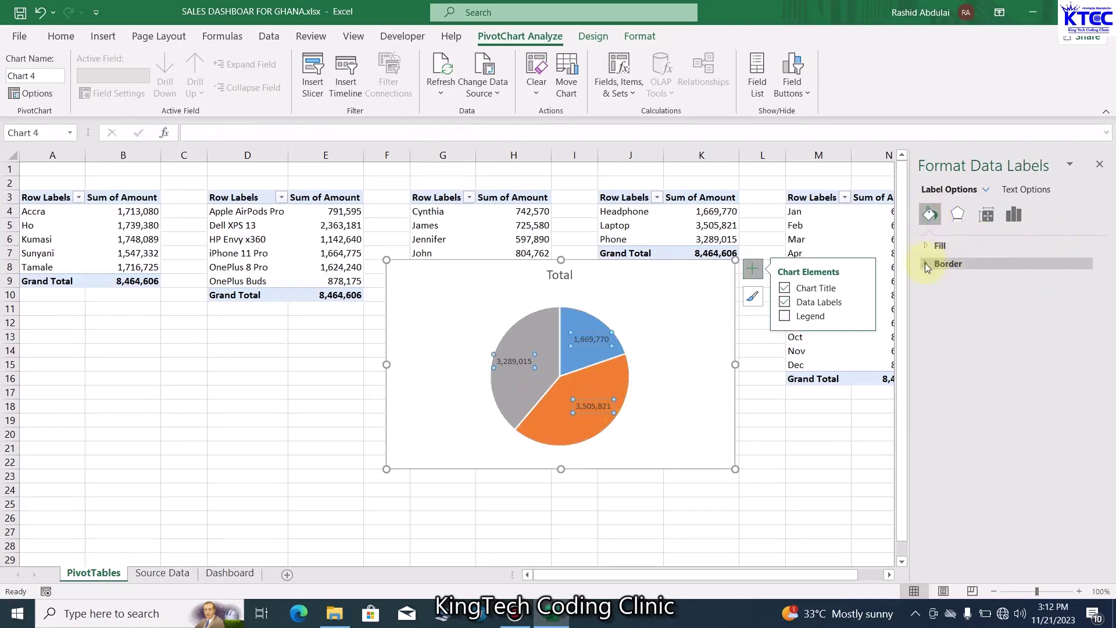
left_click(925, 246)
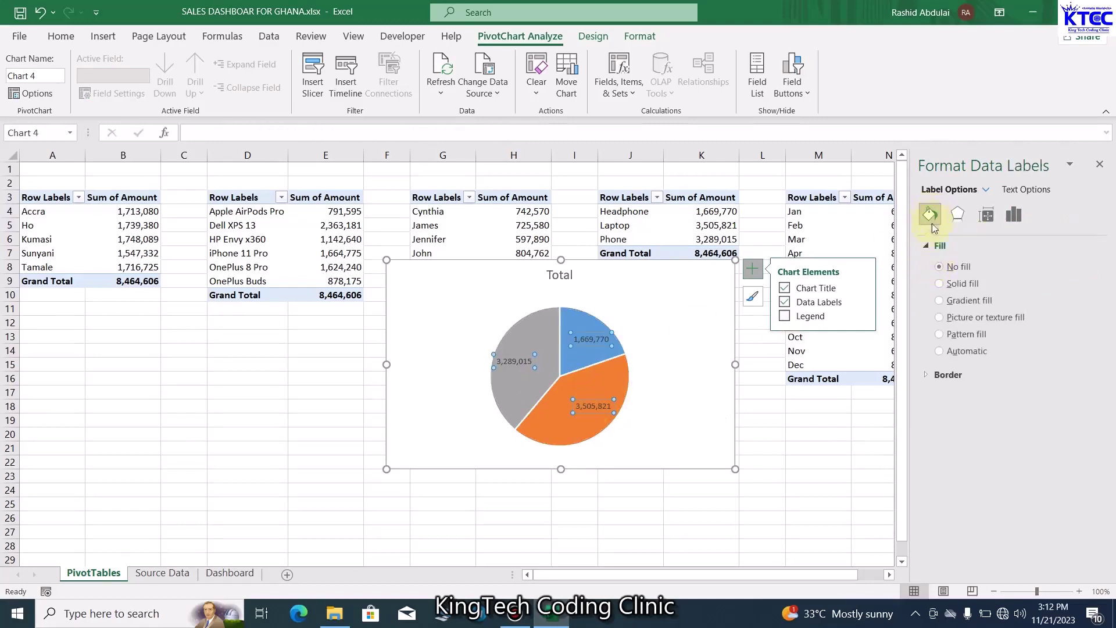
left_click(923, 375)
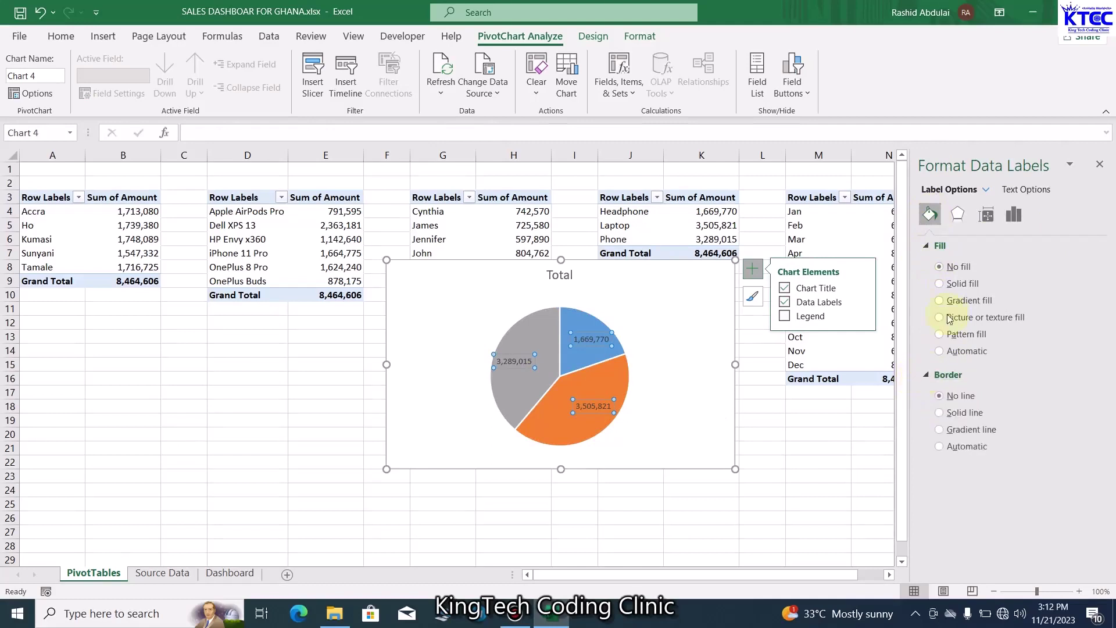
Show the category name alongside the value in the pie chart's data labels
right_click(591, 407)
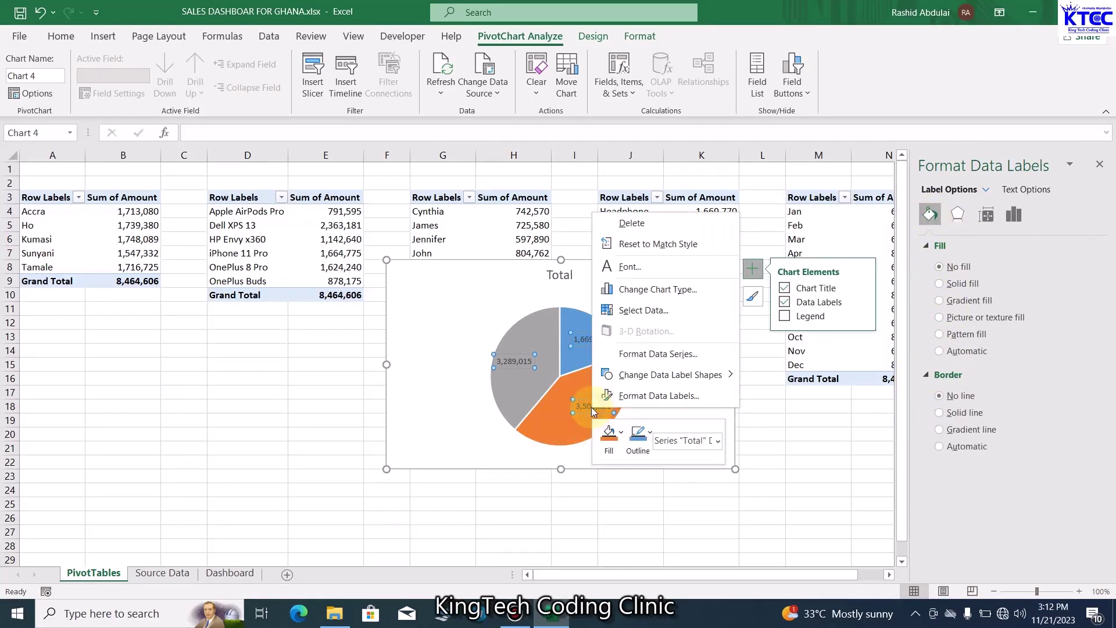
left_click(647, 398)
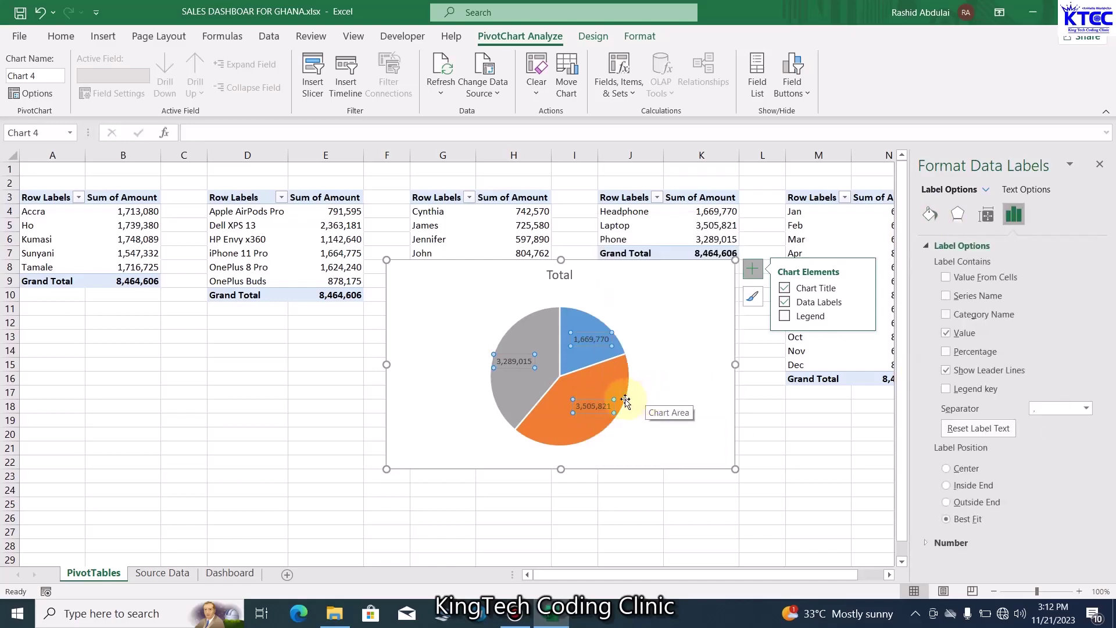
left_click(946, 314)
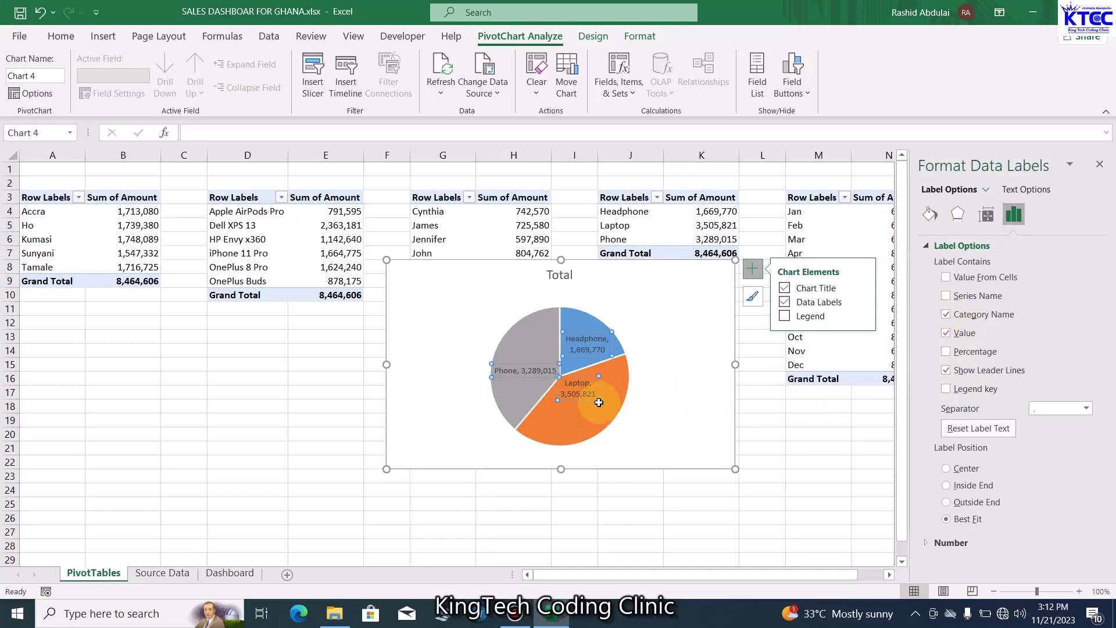
left_click(681, 333)
Change the pie chart's title to "Sales By Category"
left_click(569, 275)
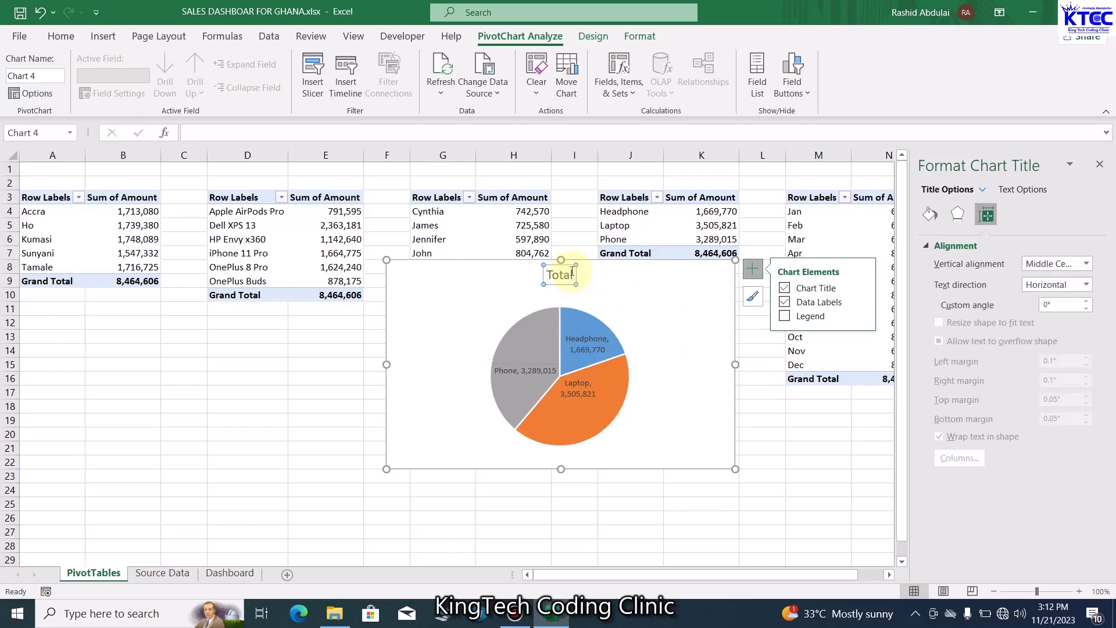
left_click_drag(573, 273, 546, 275)
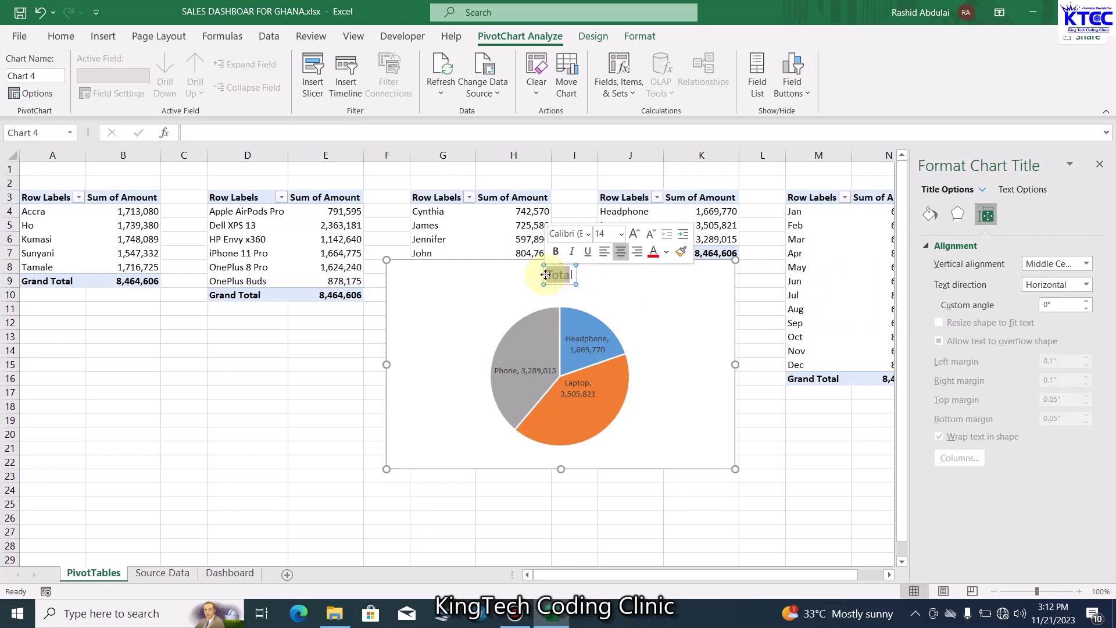
key("BackSpace")
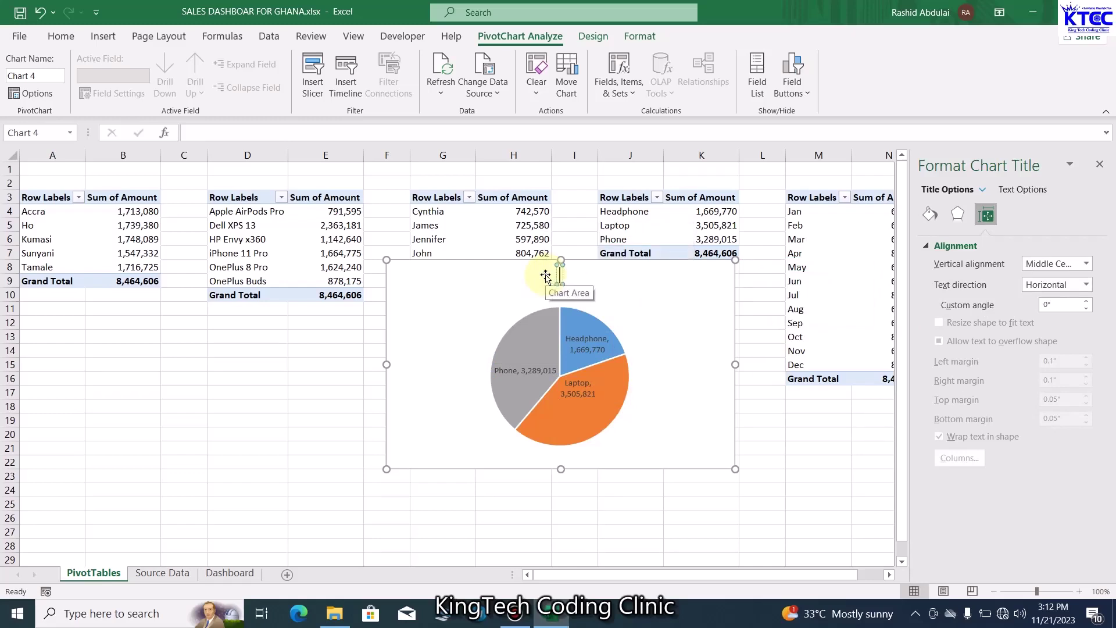
type("Sales By")
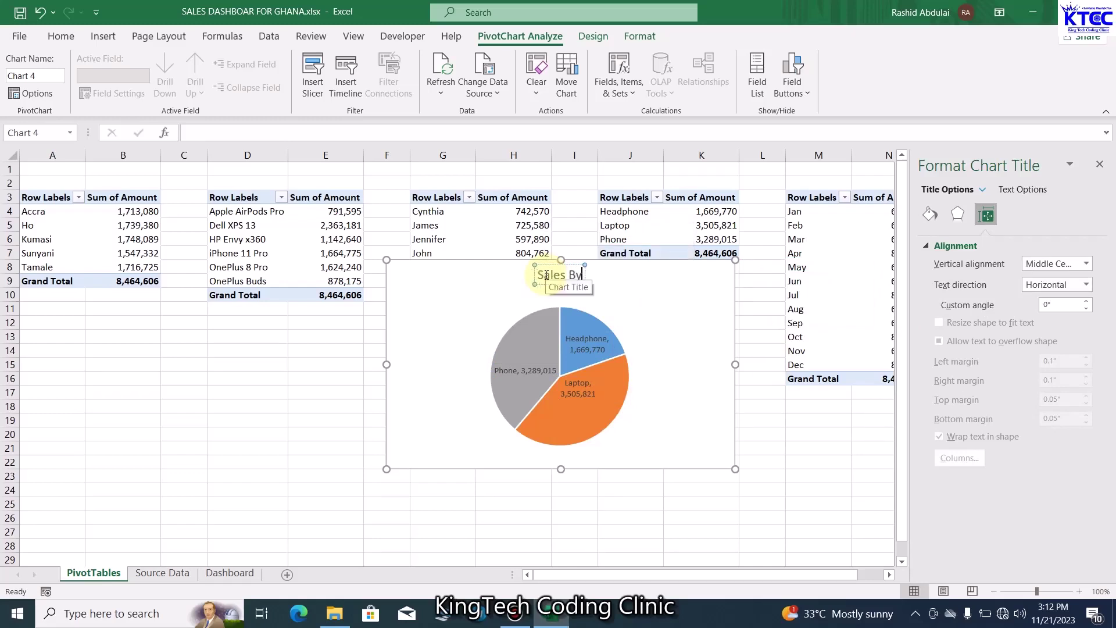
type(" Categor")
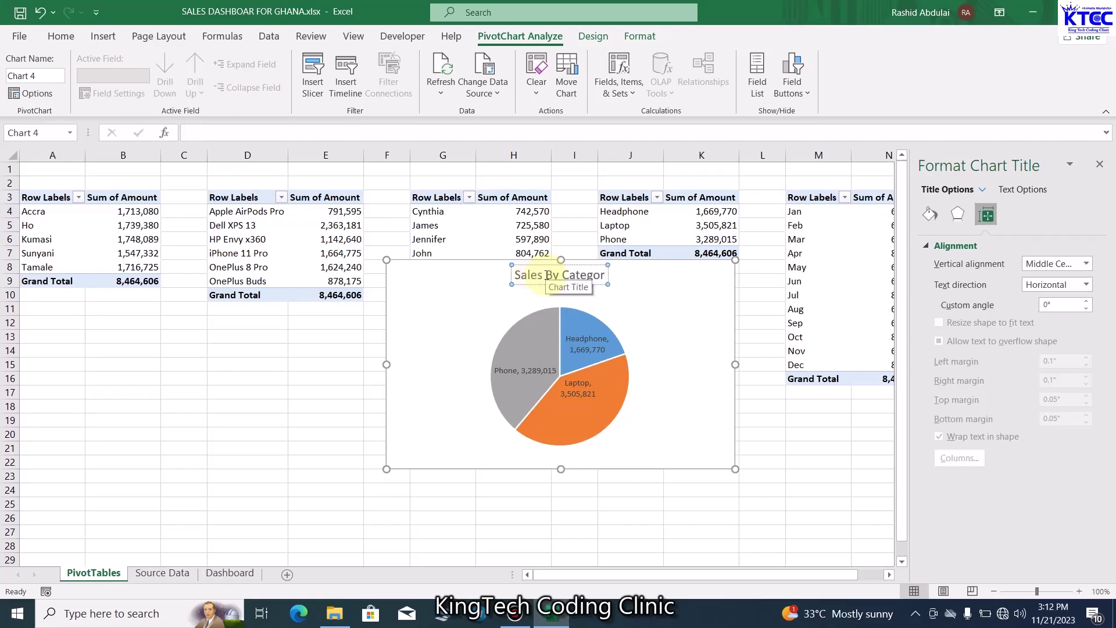
type("y")
left_click(797, 434)
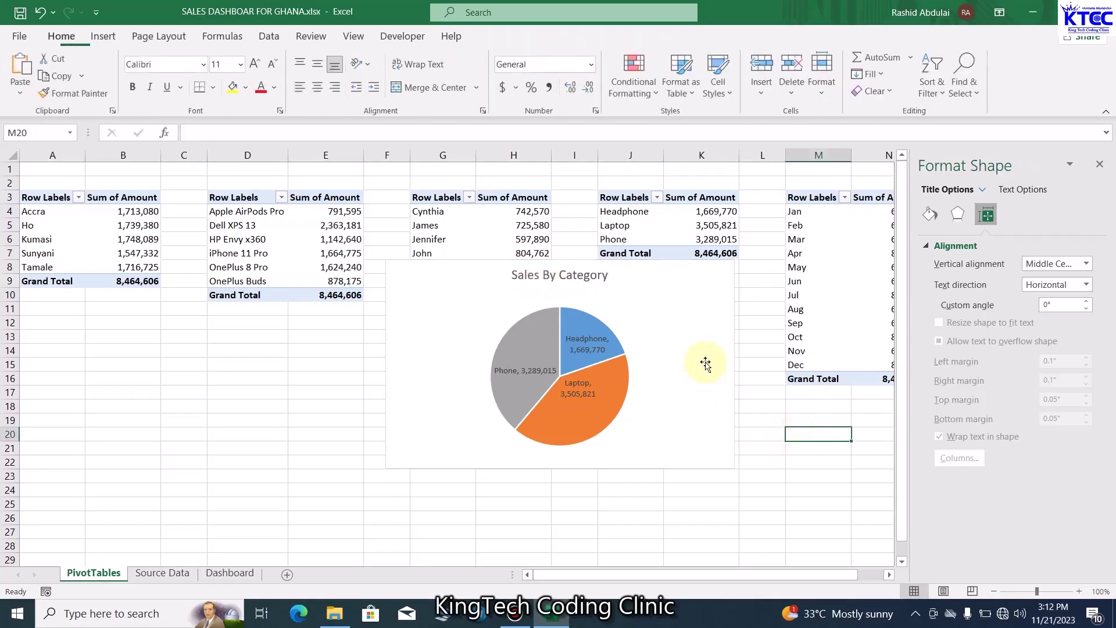
Cut the Sales By Category pie chart and paste it into the Dashboard sheet at cell A21
left_click(705, 364)
key("Delete")
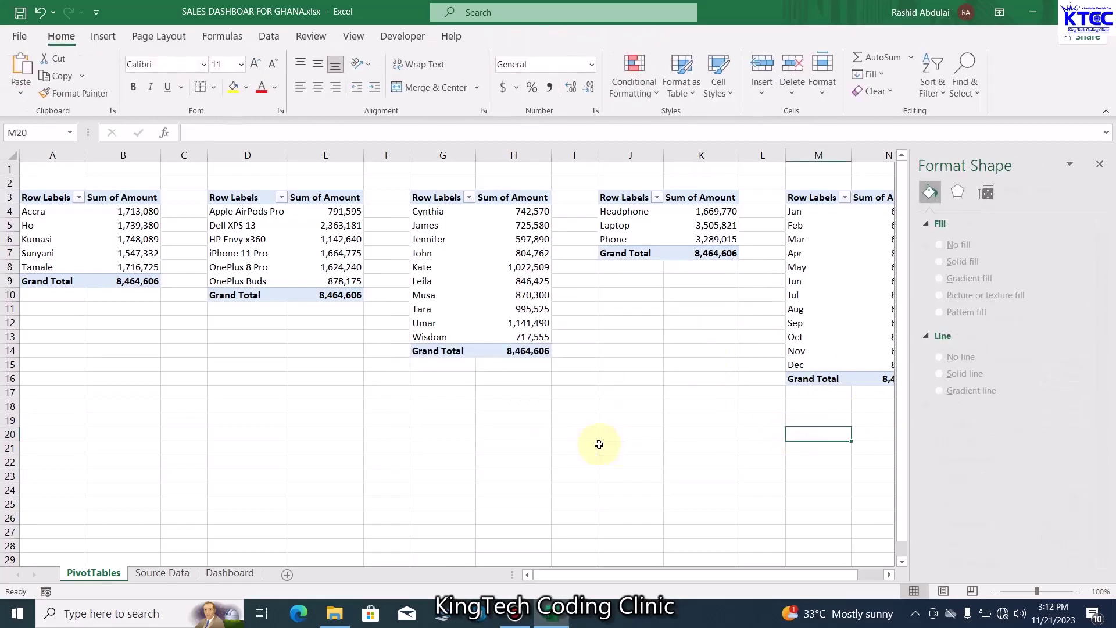
left_click(232, 572)
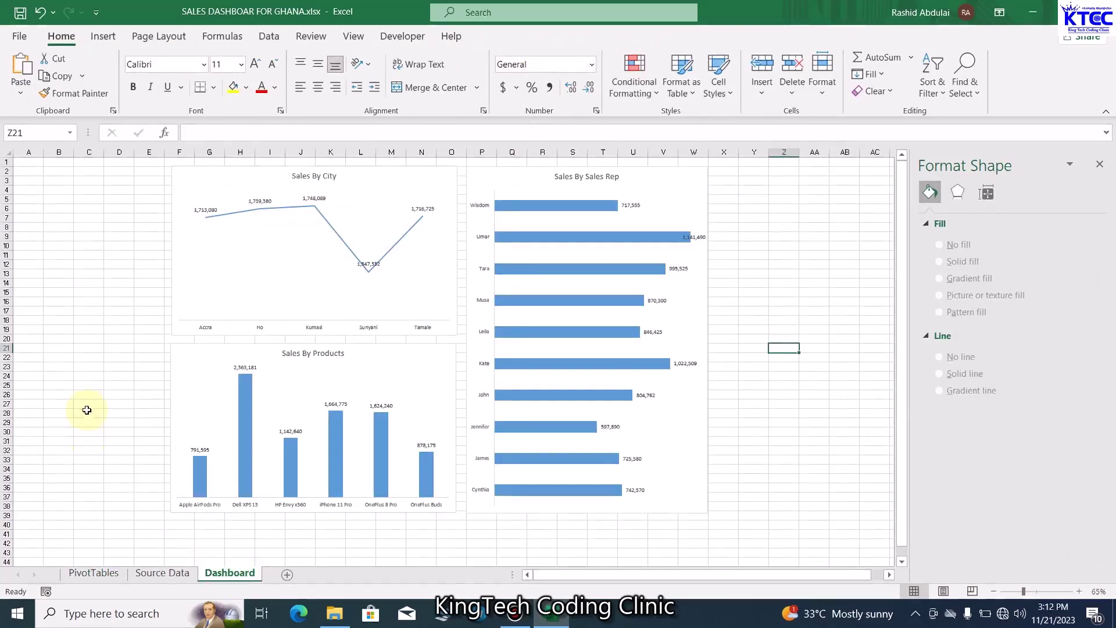
left_click(31, 350)
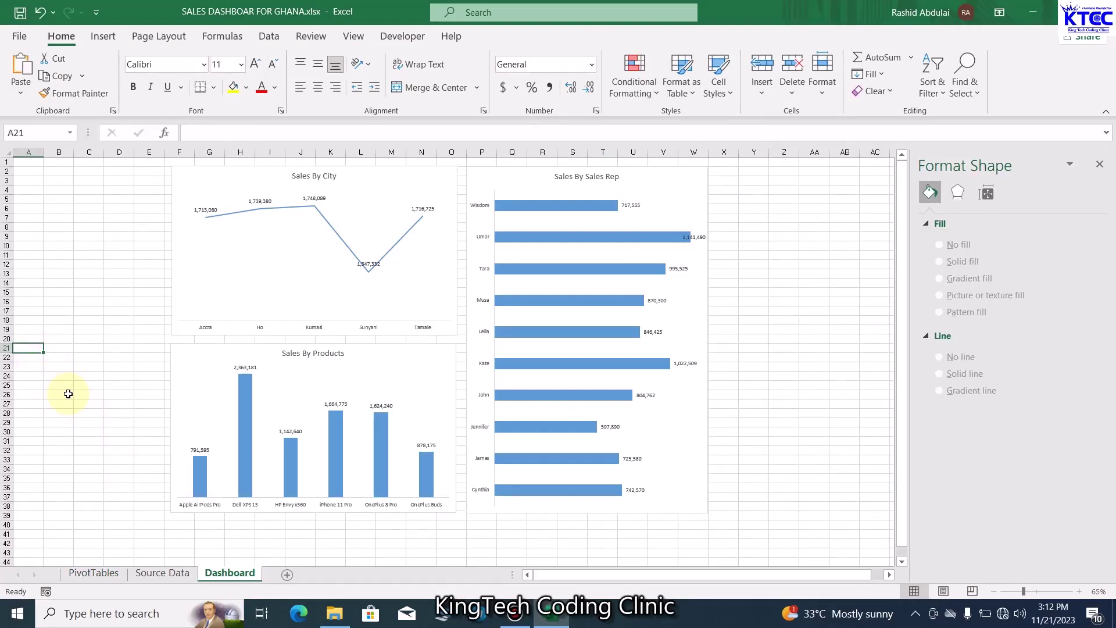
key("ctrl+v")
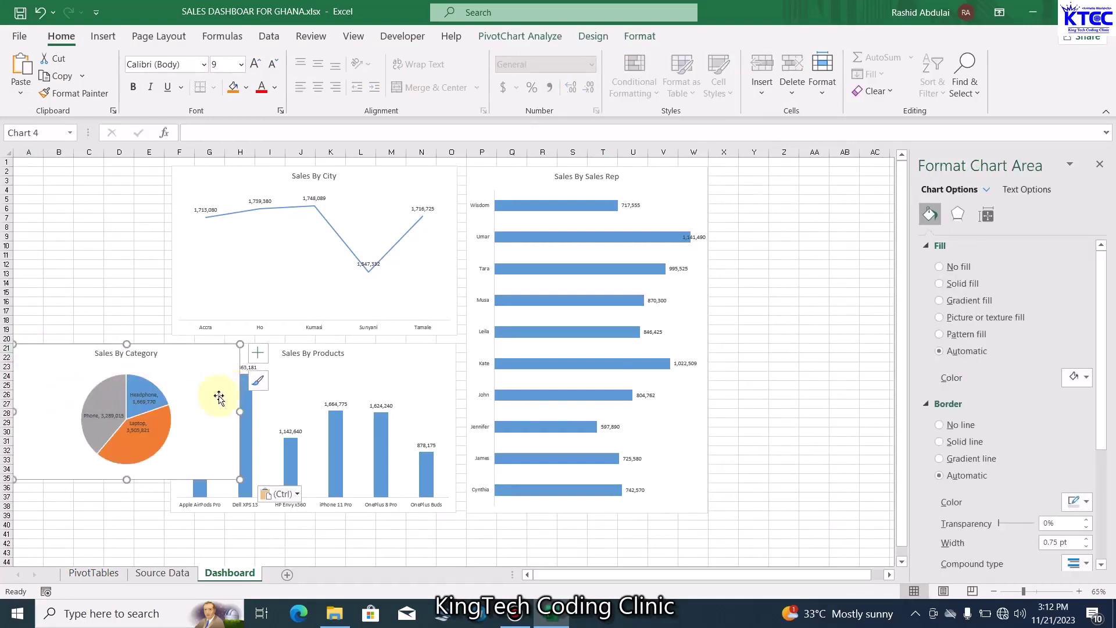
Narrow, move and stretch the pie chart to fill columns A to E from about row 12 to row 38, beside the Sales By Products chart
left_click_drag(240, 412, 164, 412)
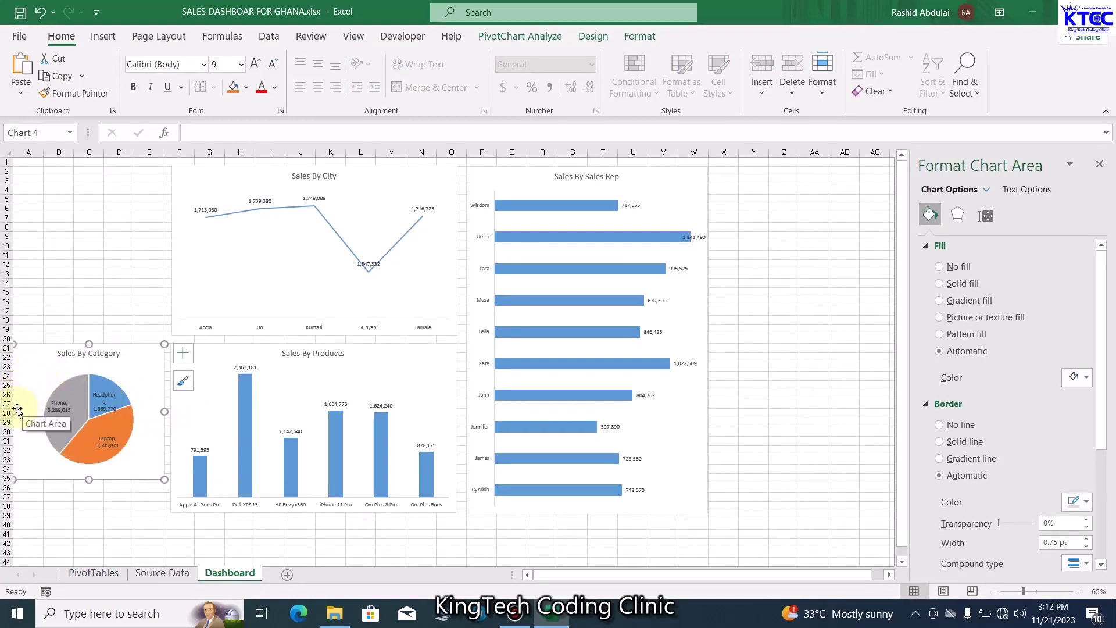
left_click_drag(16, 413, 21, 412)
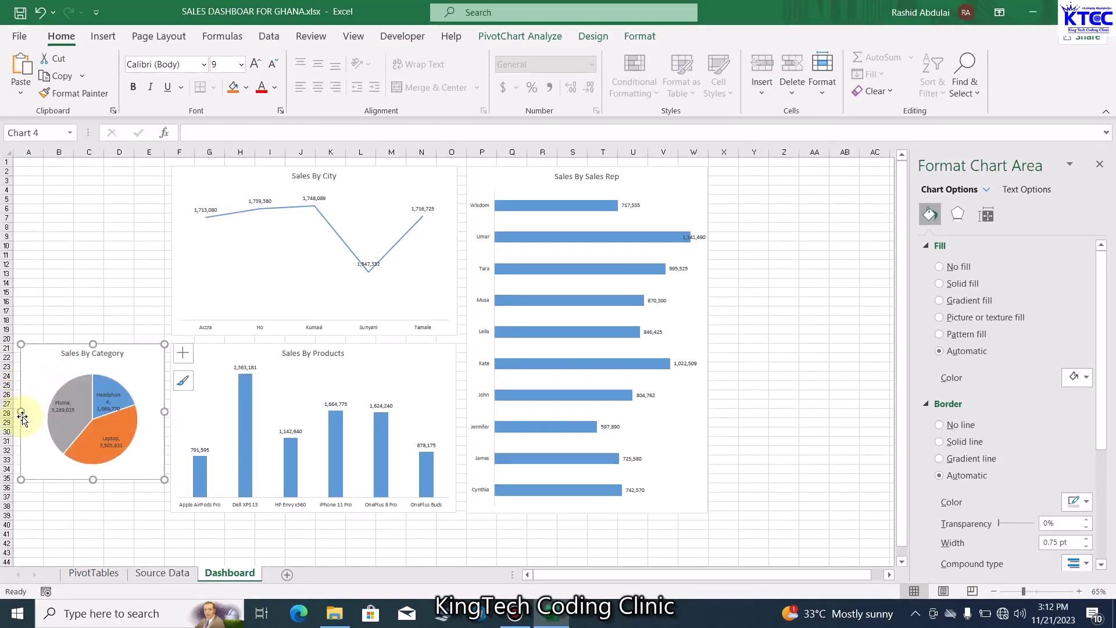
left_click_drag(98, 368, 93, 284)
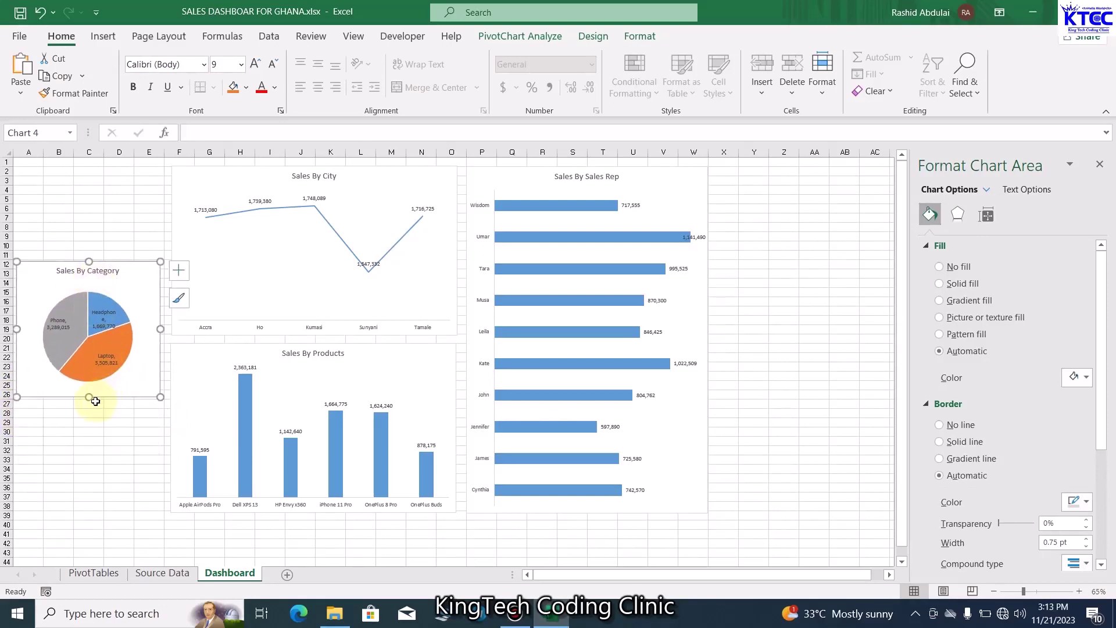
left_click_drag(89, 398, 88, 514)
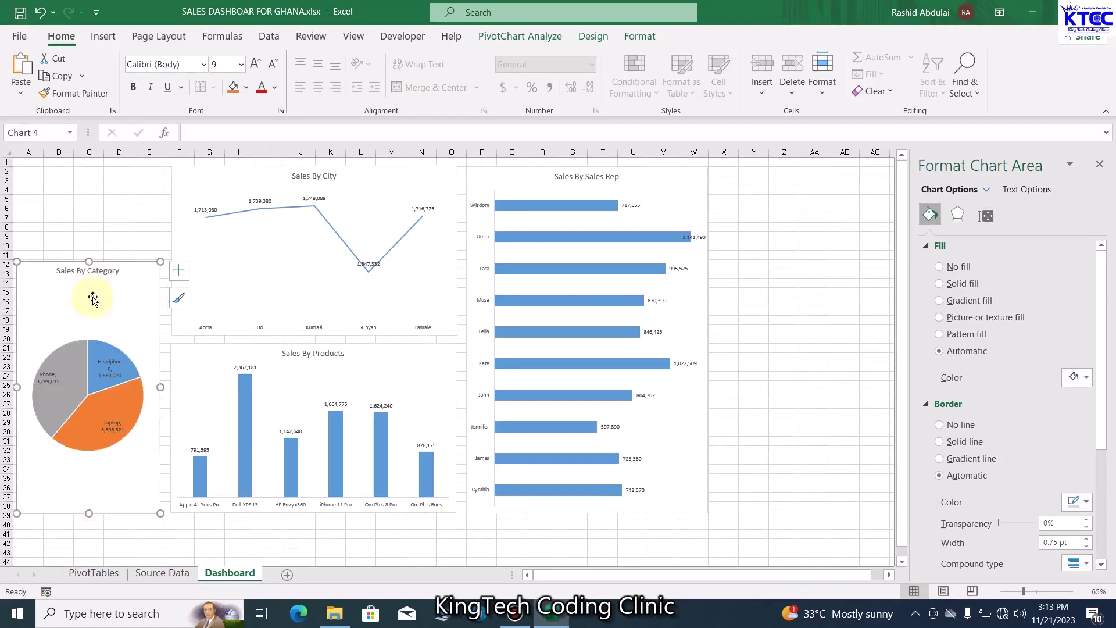
left_click(116, 229)
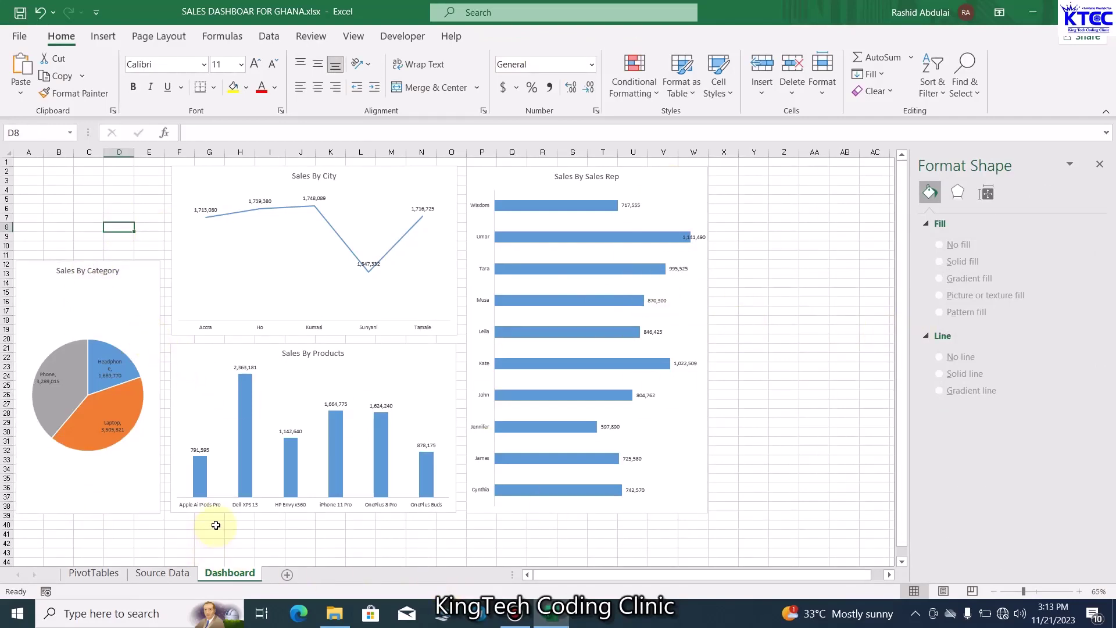
left_click(96, 574)
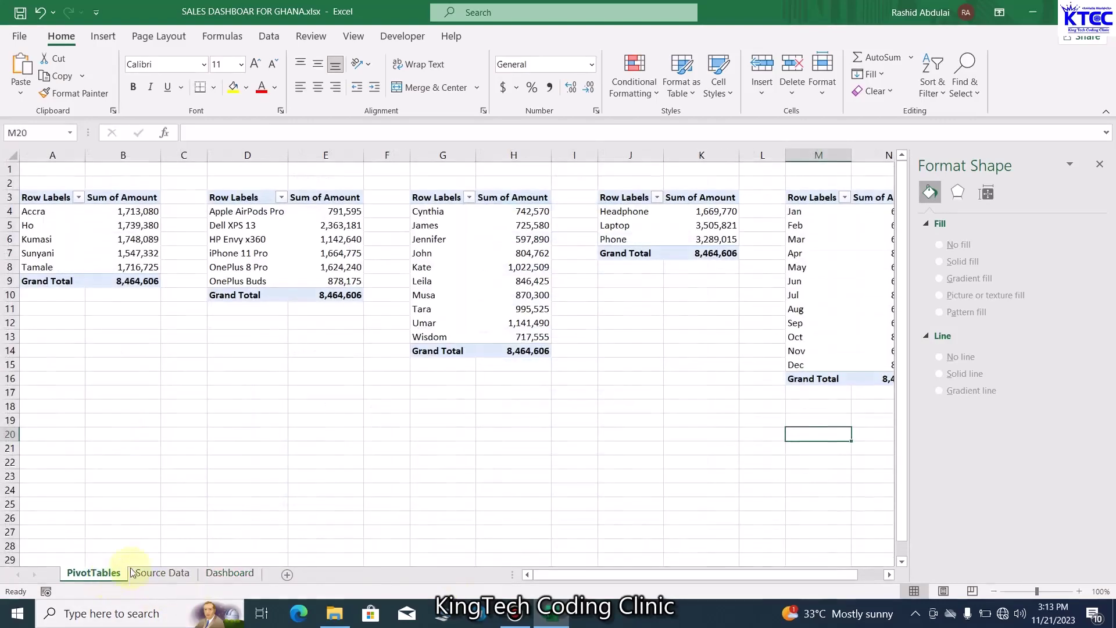
left_click(166, 575)
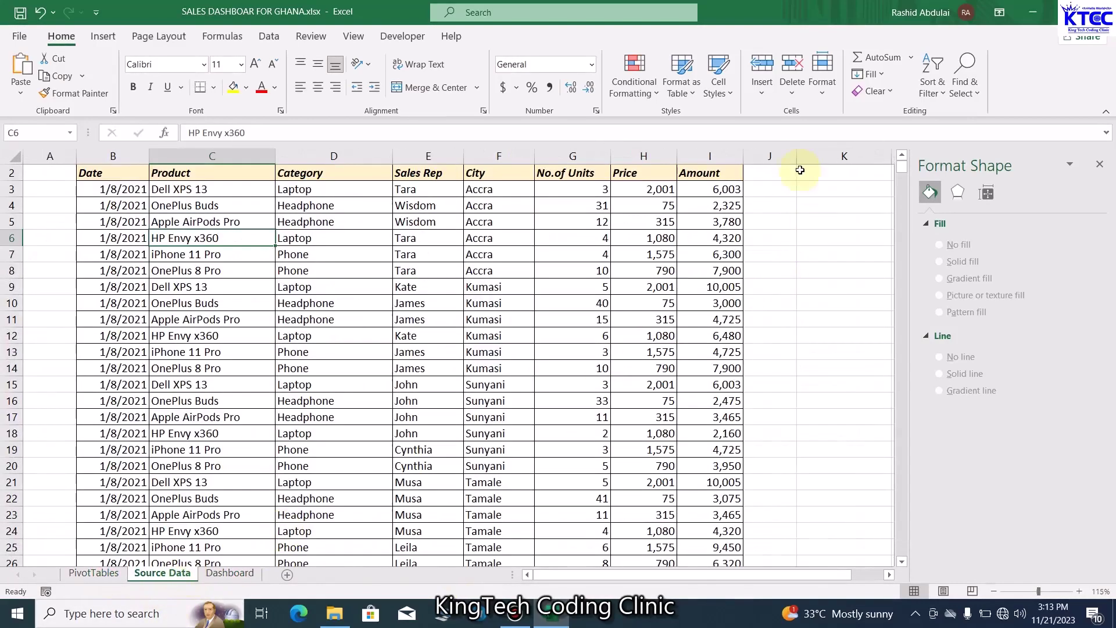
scroll(109, 296, "down", 3)
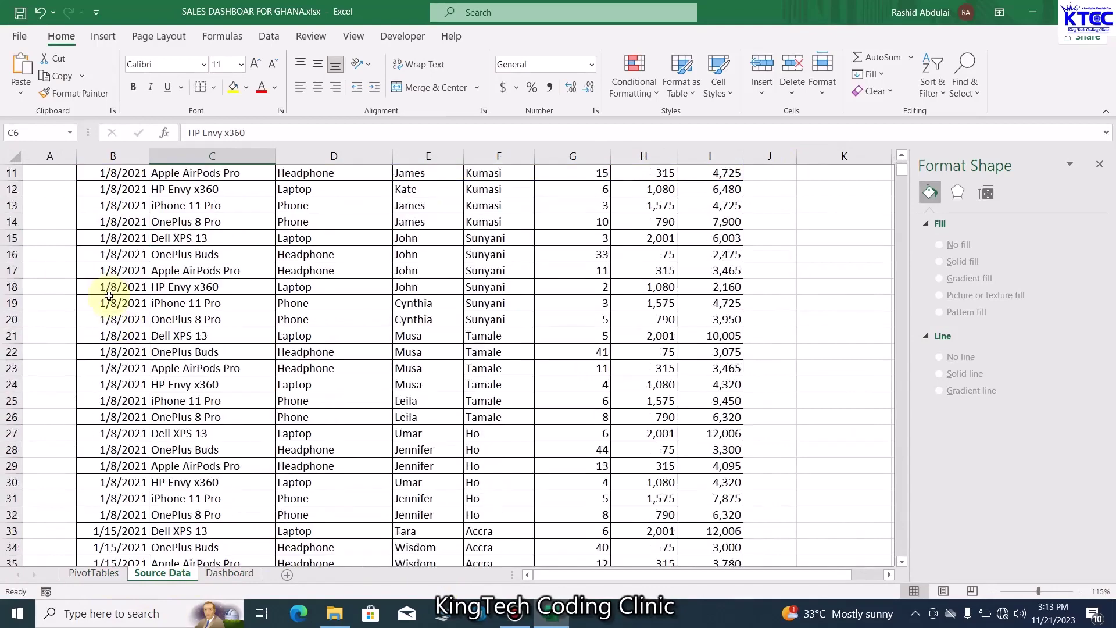
scroll(109, 297, "up", 3)
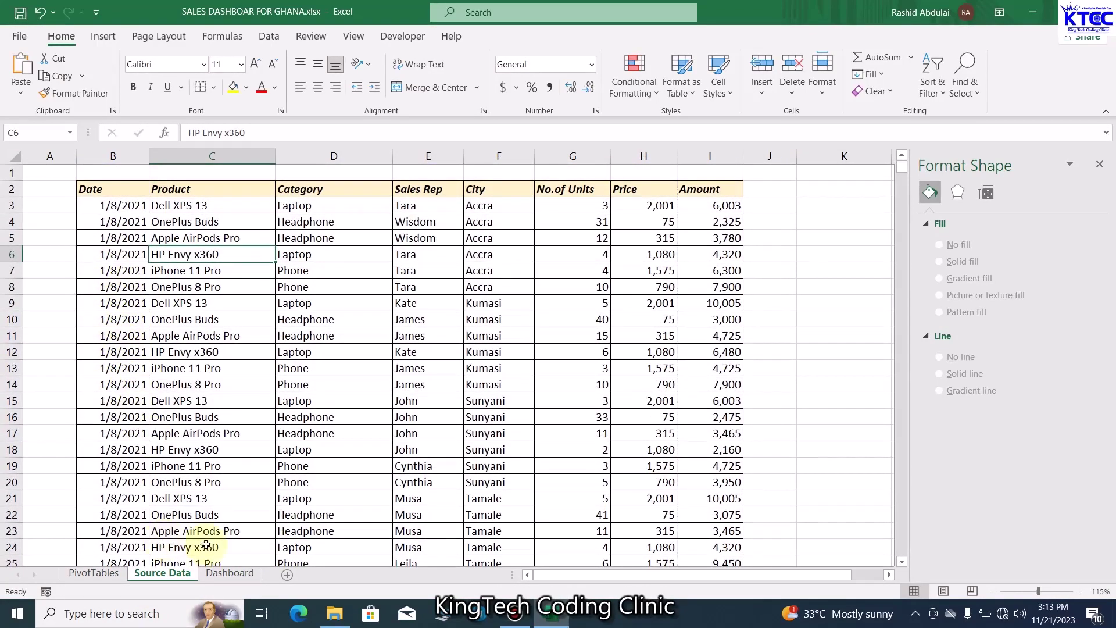
Insert a 2-D clustered bar chart from the monthly pivot table on the PivotTables sheet
left_click(93, 573)
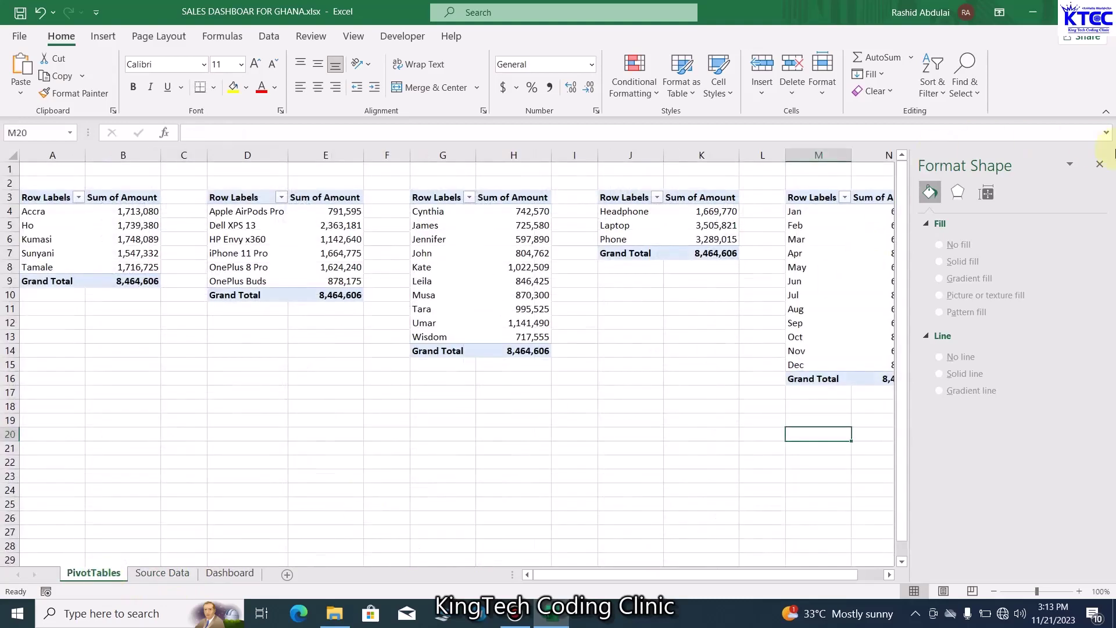
left_click(1100, 164)
left_click(867, 259)
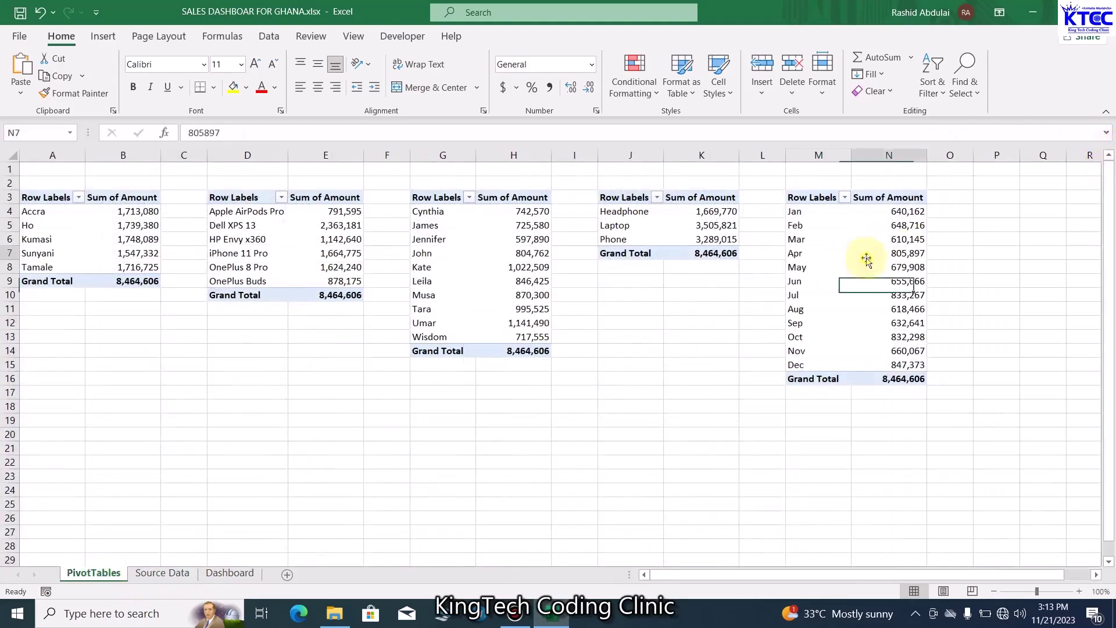
left_click(102, 36)
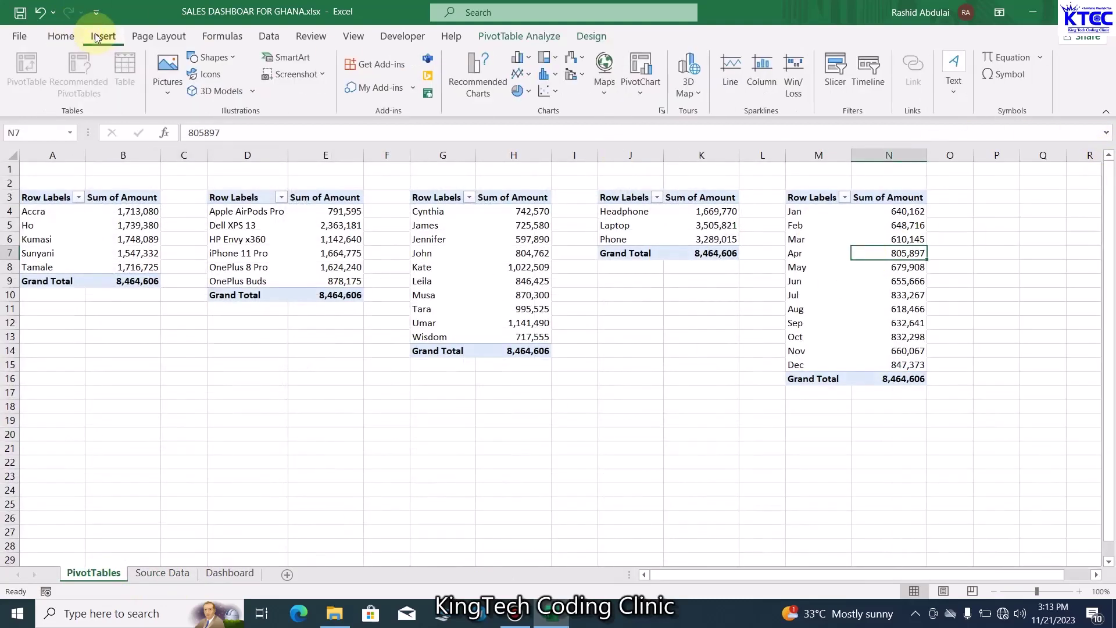
left_click(520, 57)
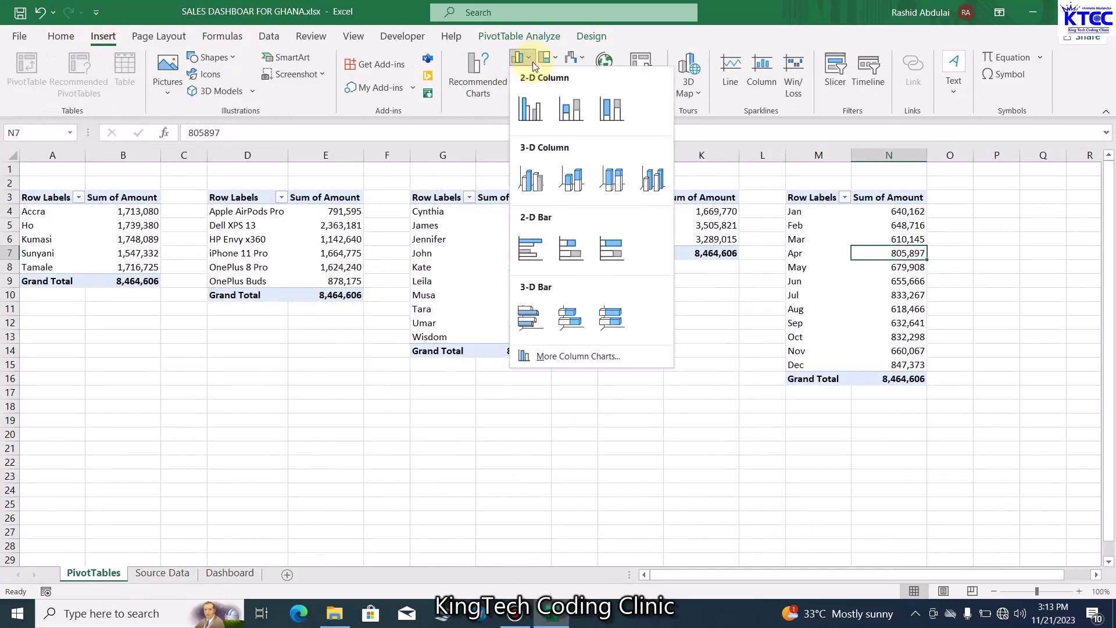
left_click(536, 249)
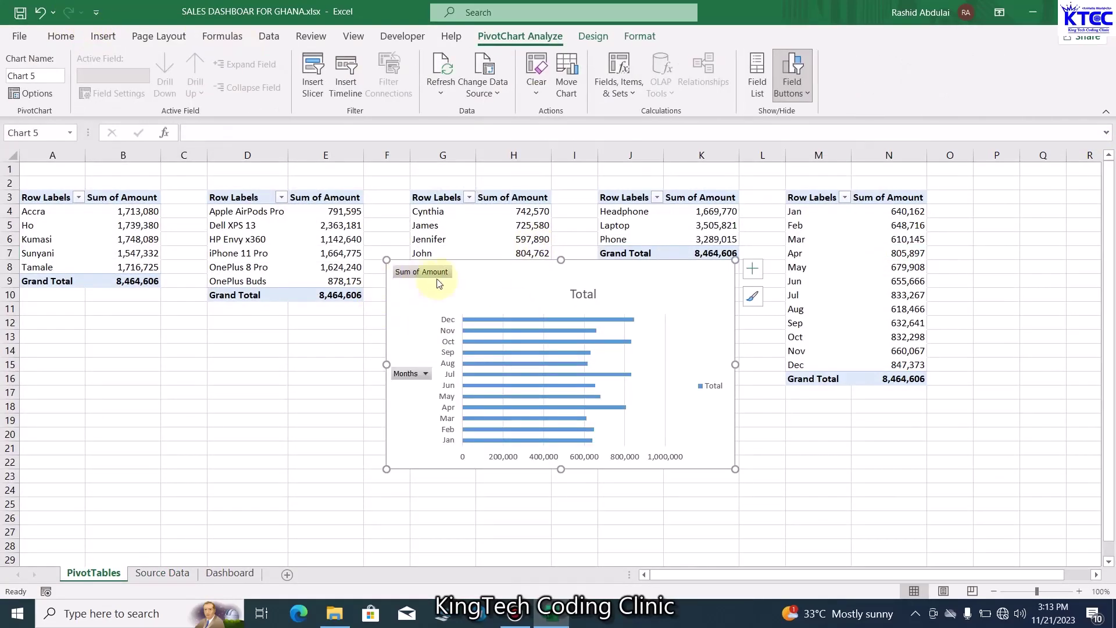
Hide all field buttons on the monthly bar chart and delete its horizontal value axis
right_click(417, 274)
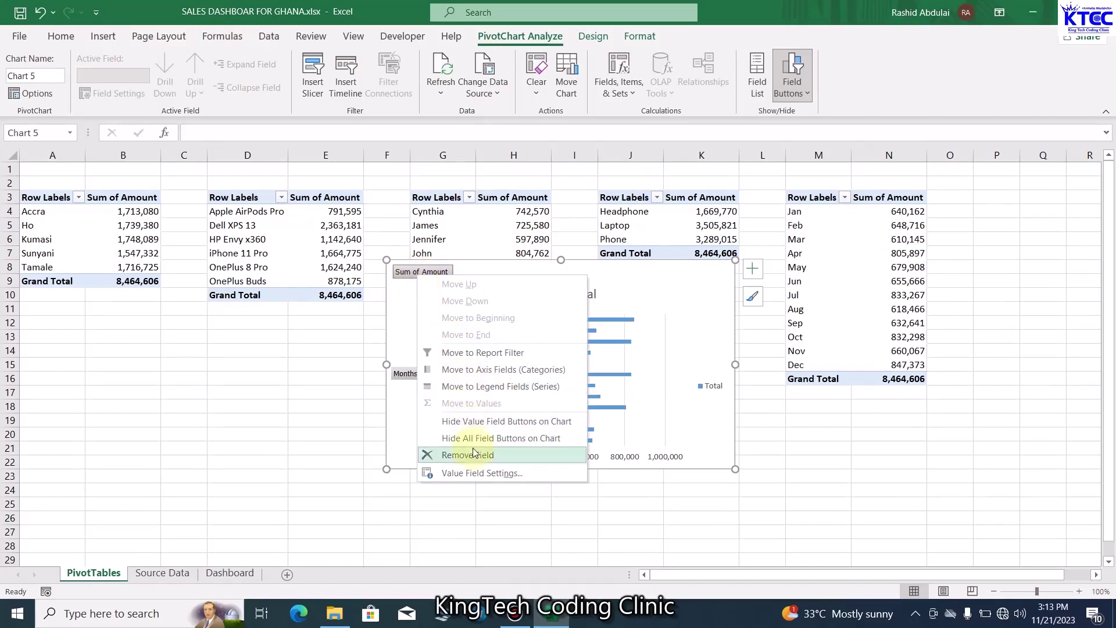
left_click(473, 441)
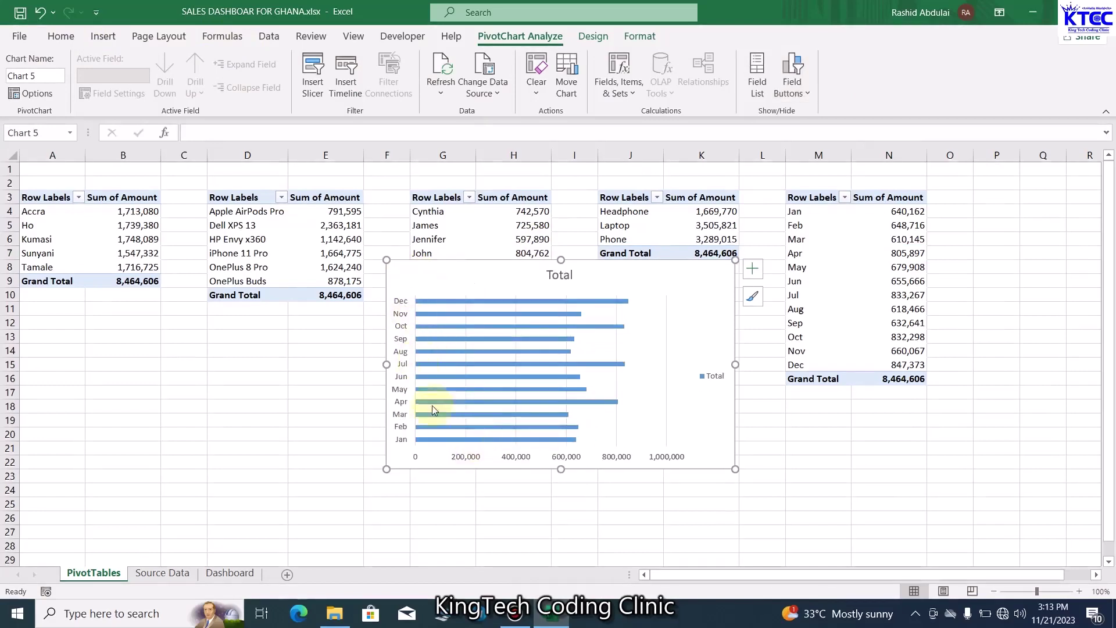
left_click(516, 459)
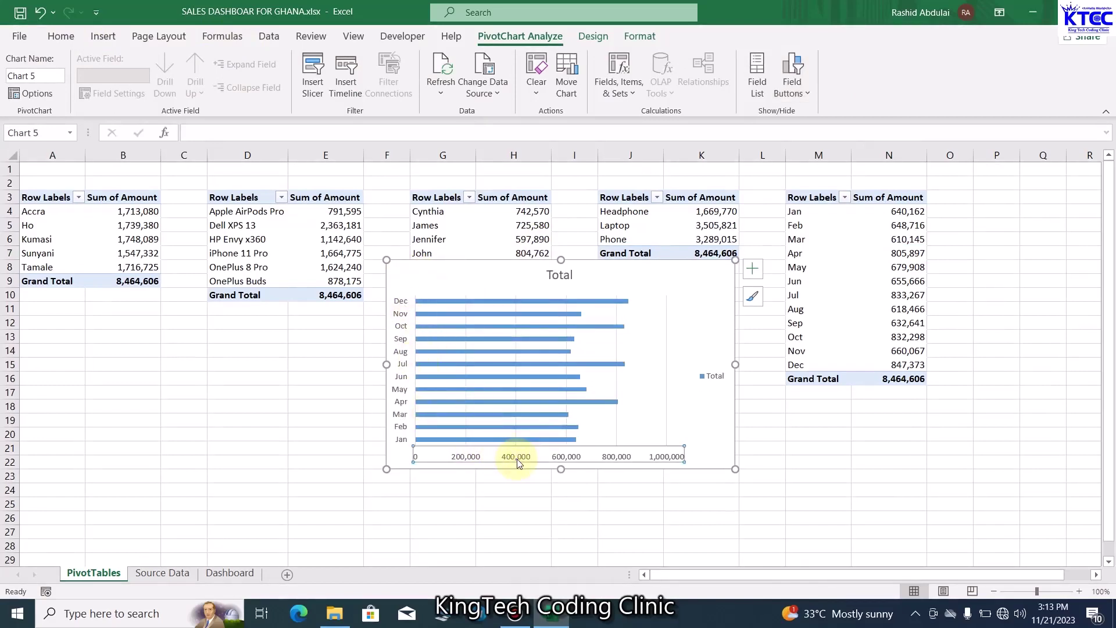
key("Delete")
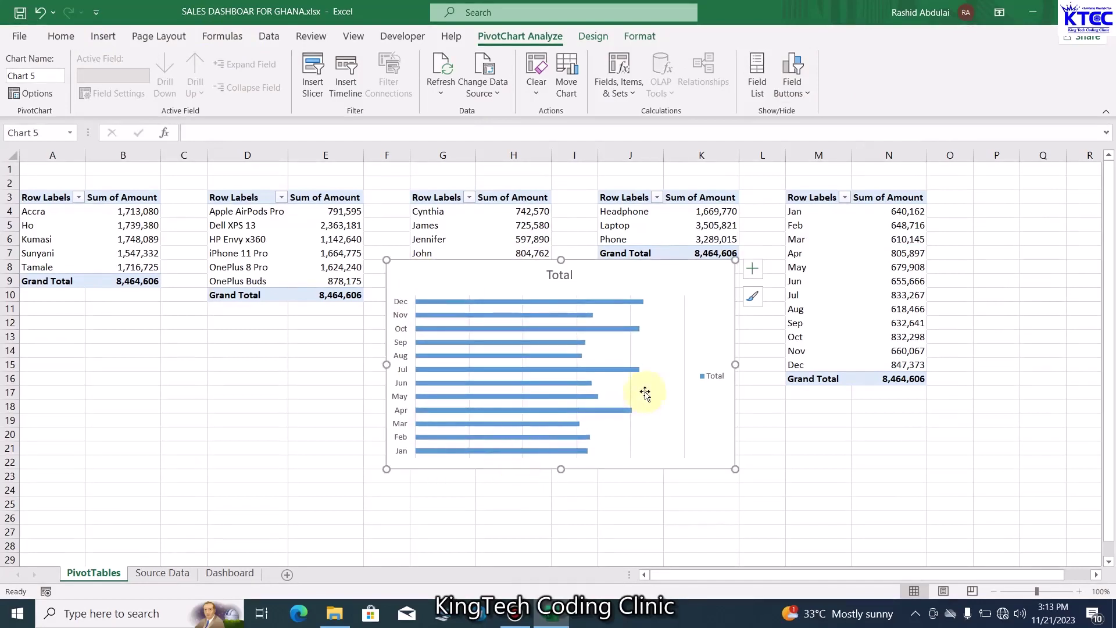
Delete the vertical gridlines from the monthly bar chart and add data labels to its bars
left_click(684, 342)
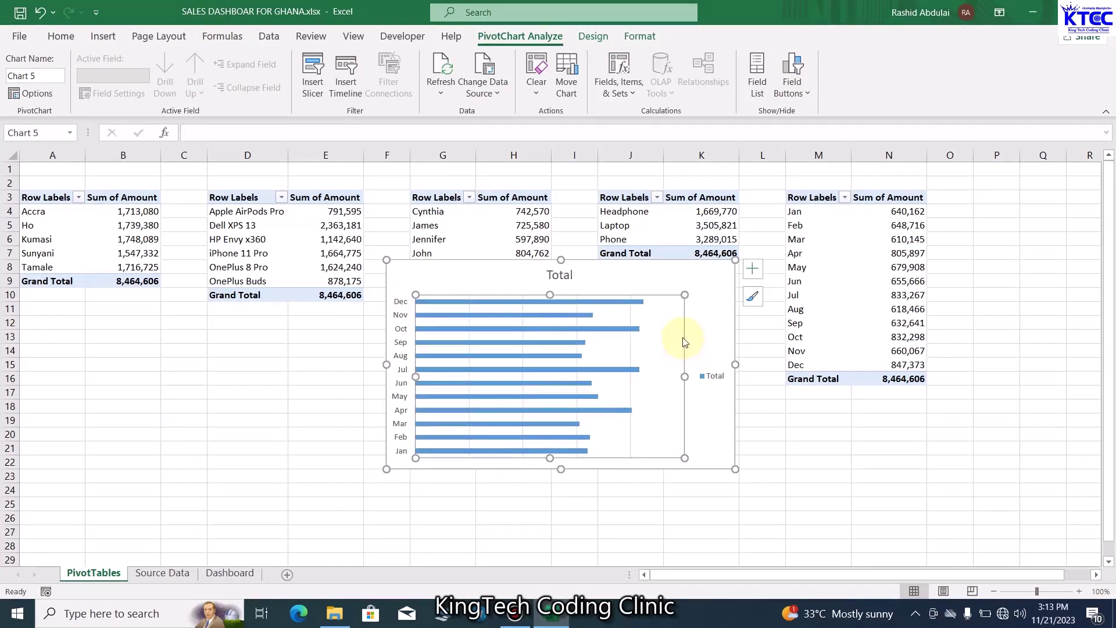
left_click(698, 333)
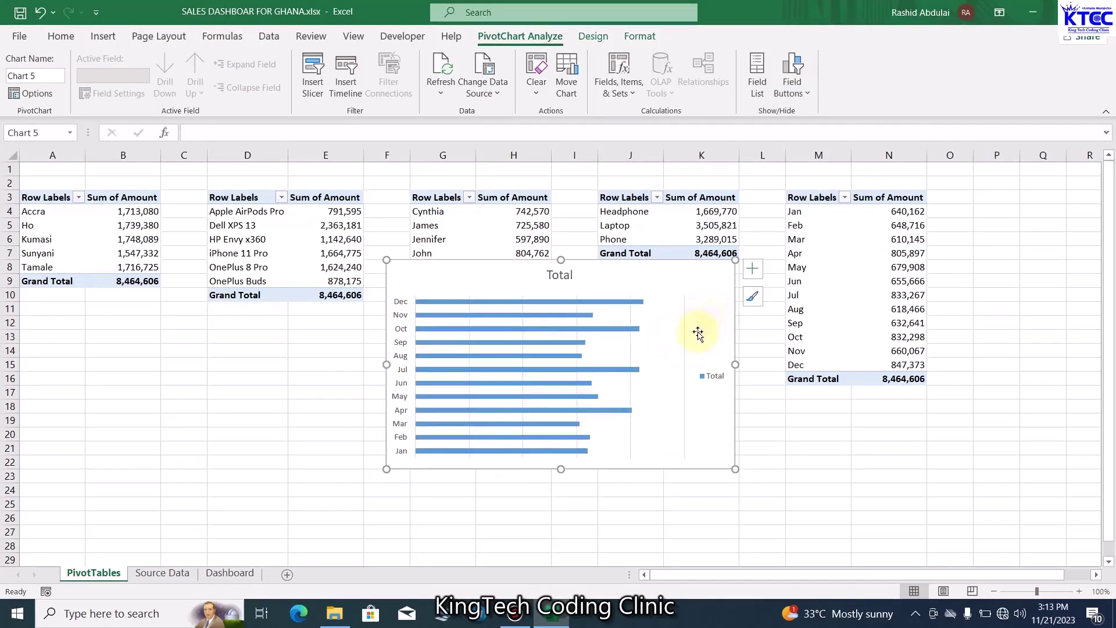
left_click(682, 327)
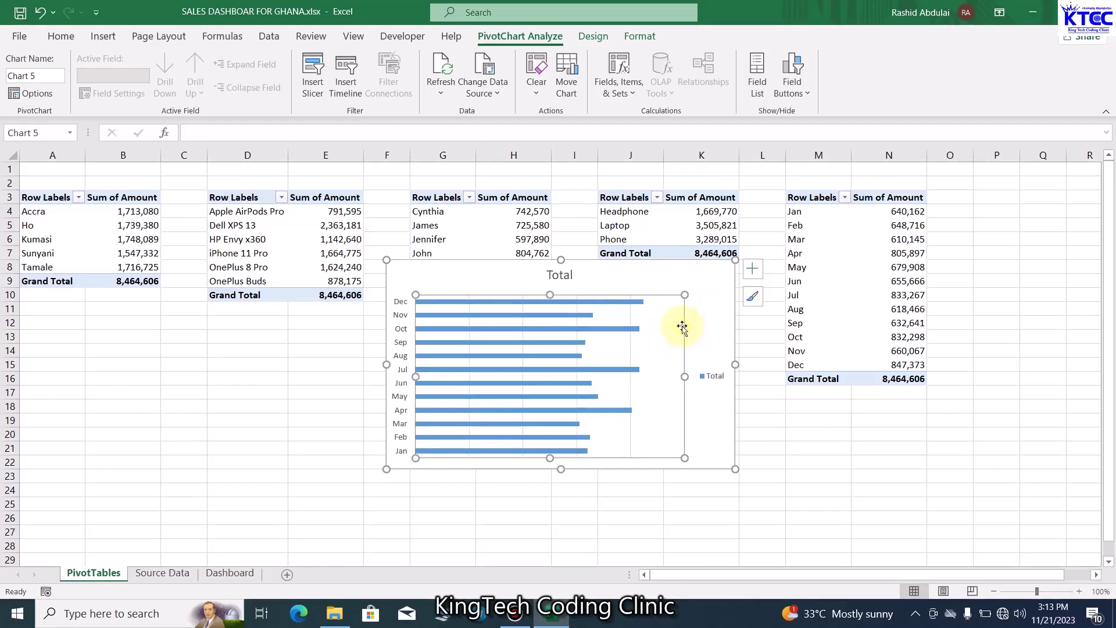
left_click(632, 348)
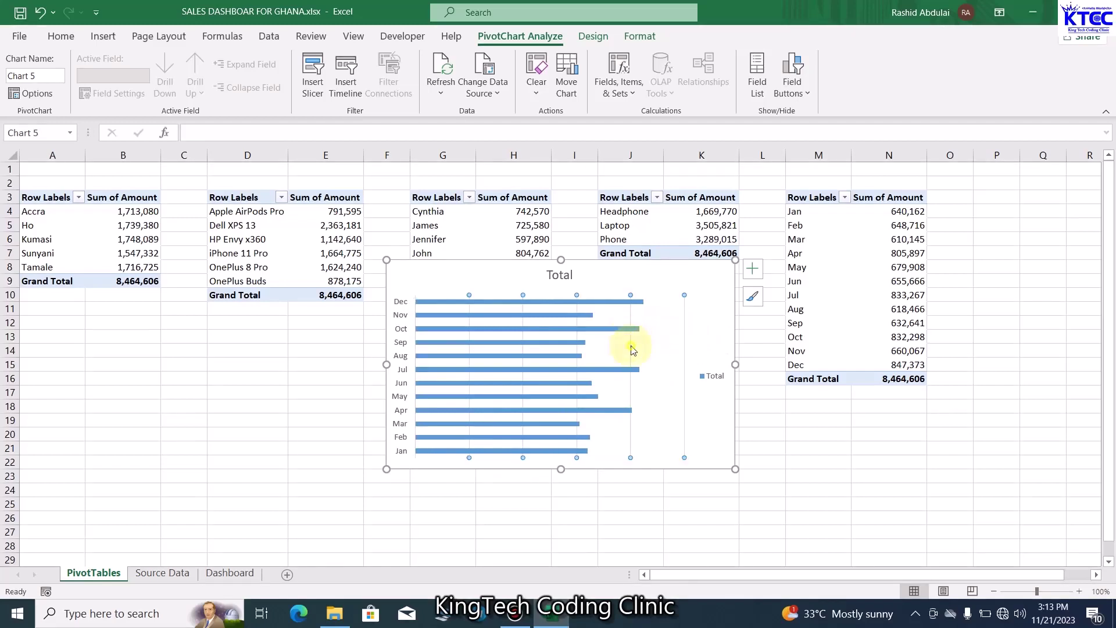
key("Delete")
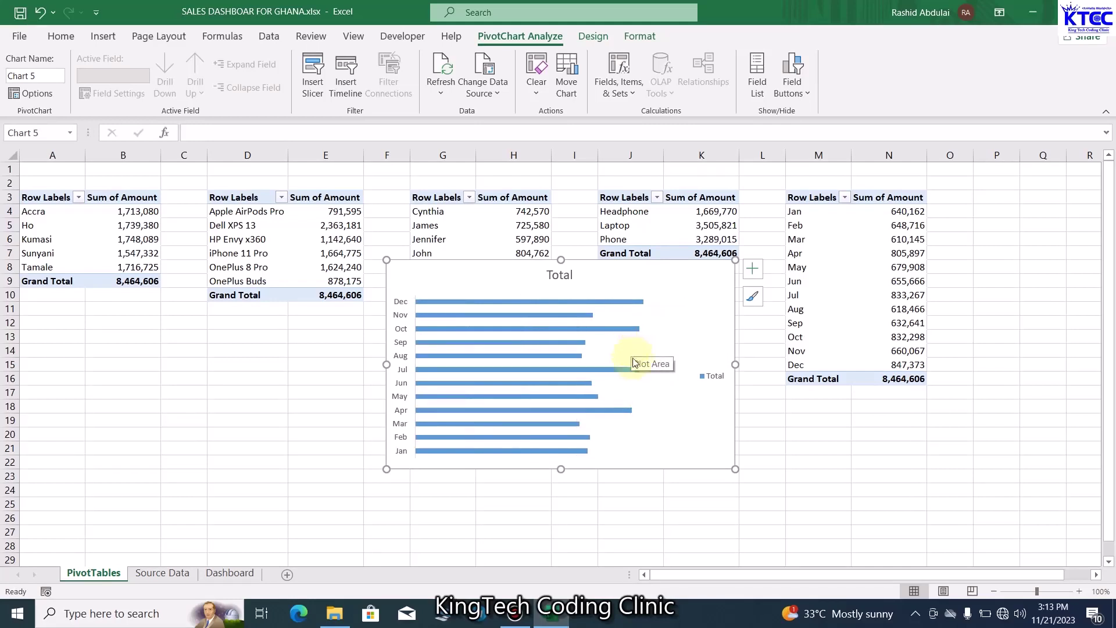
left_click(760, 270)
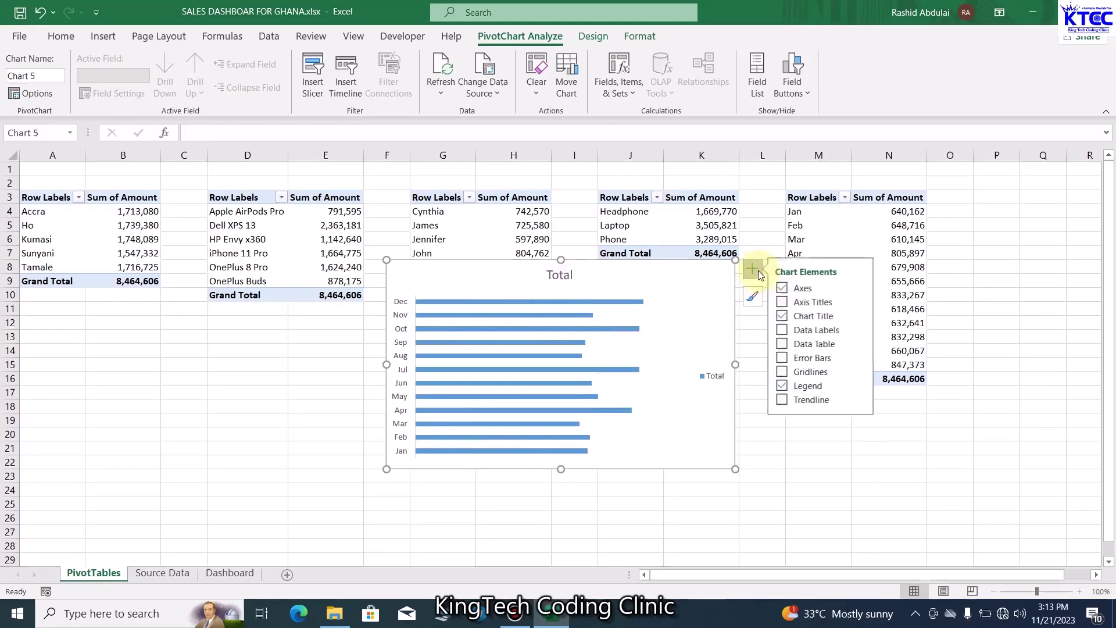
left_click(785, 330)
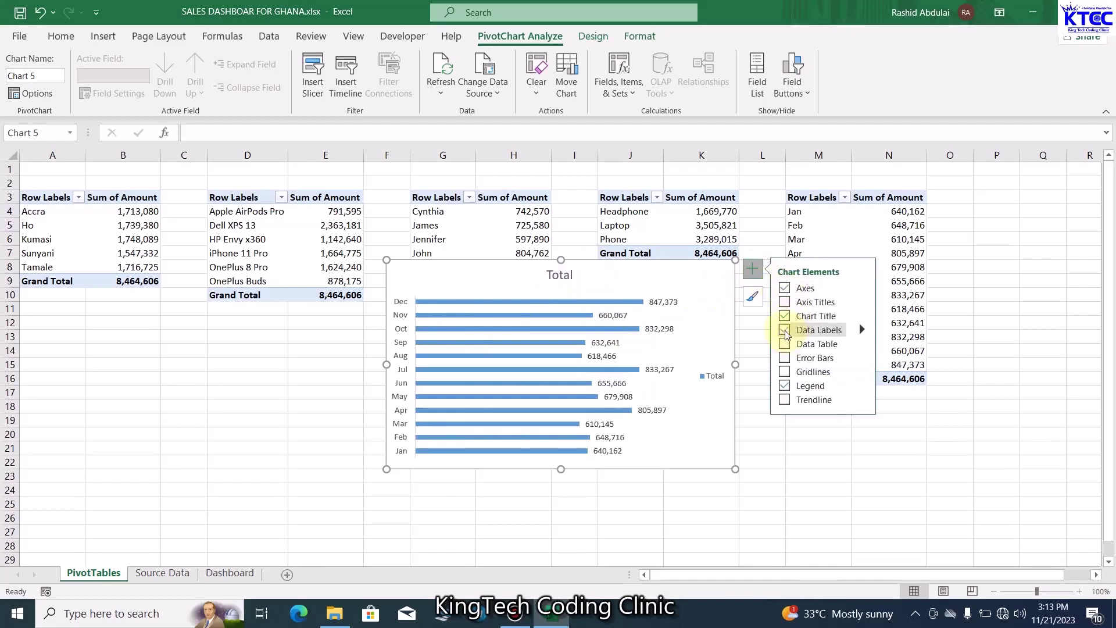
Set the month axis of the bar chart to show its categories in reverse order
left_click(403, 425)
right_click(403, 424)
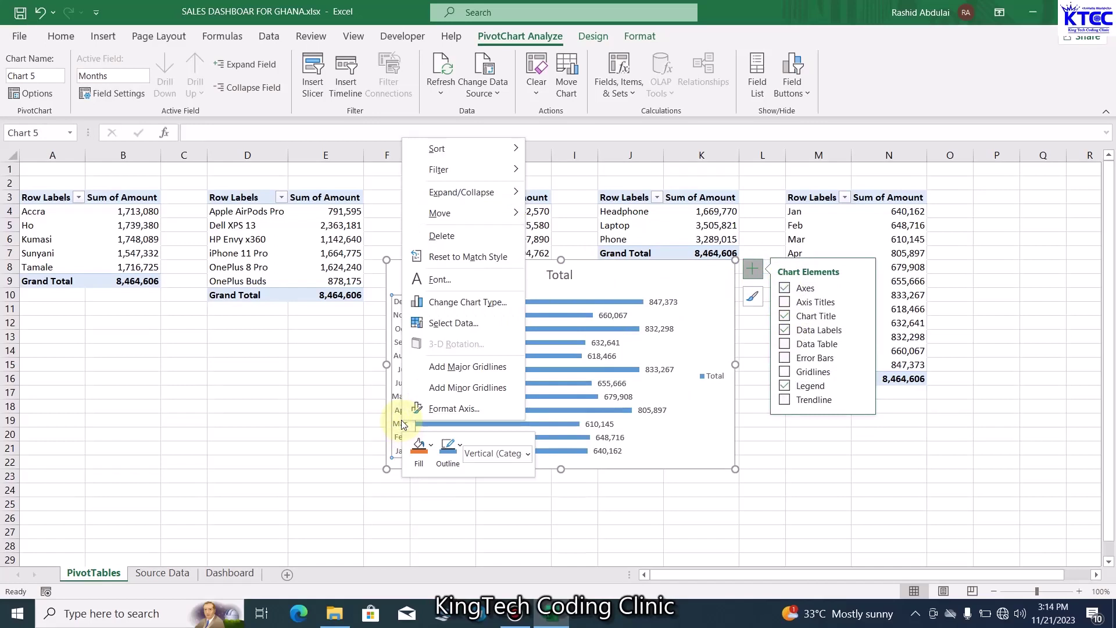
left_click(441, 409)
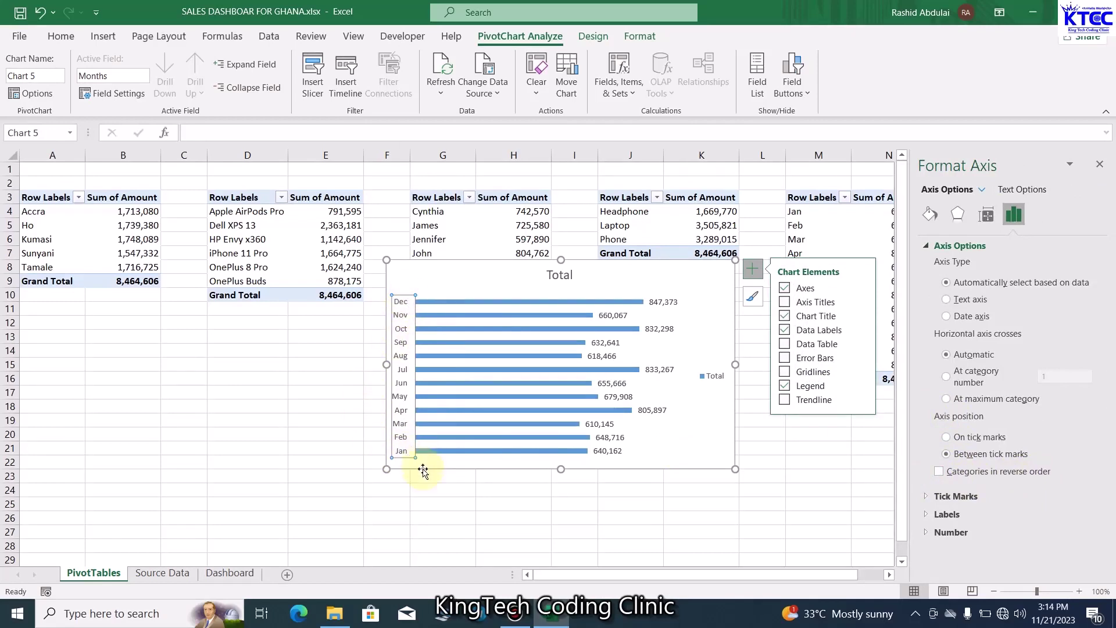
left_click(938, 472)
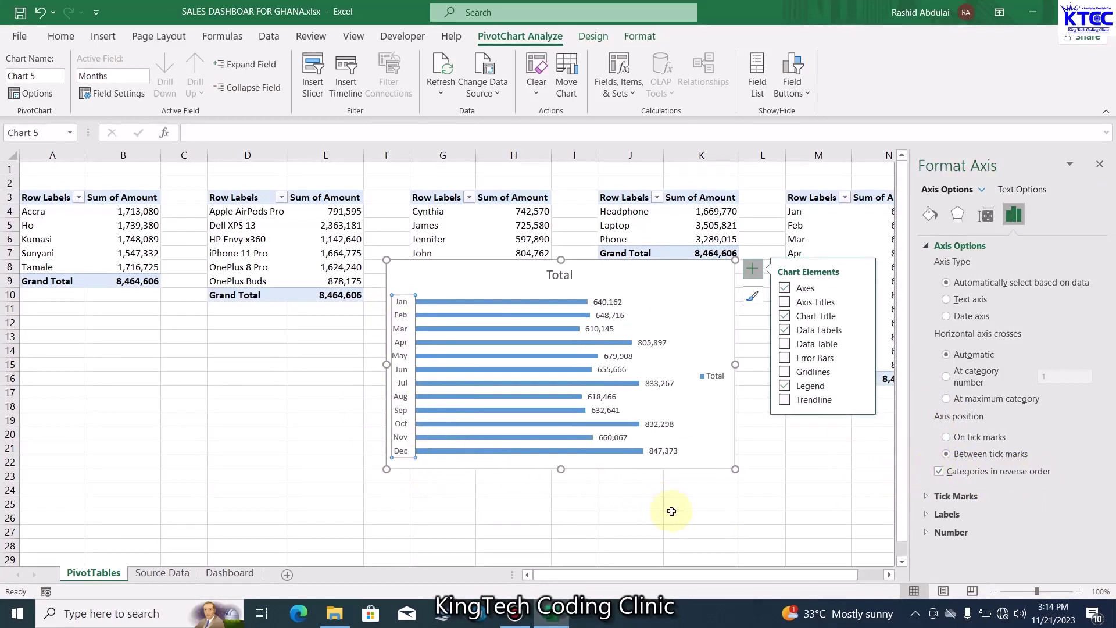
left_click(672, 515)
Change the monthly bar chart's title to "Sales By Months"
left_click(562, 276)
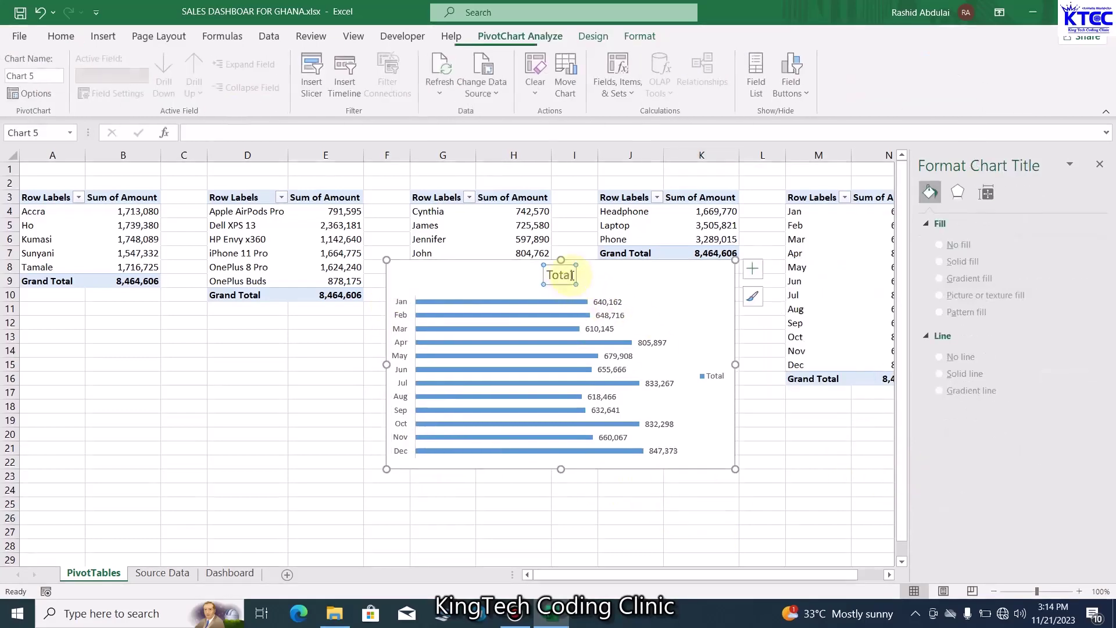
double_click(552, 275)
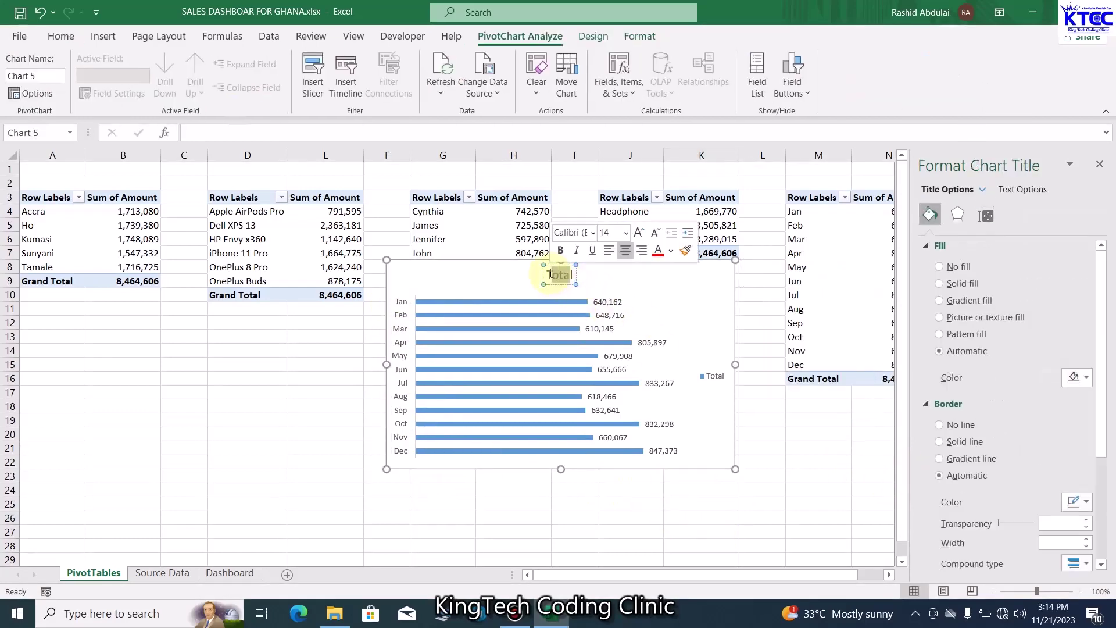
type("T")
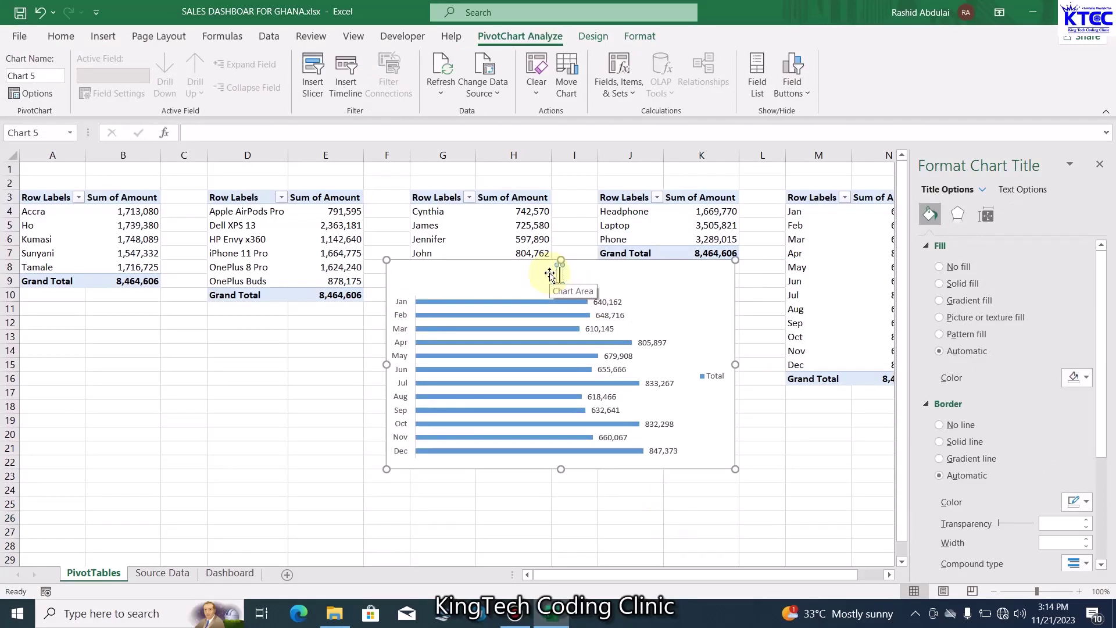
type("Sales")
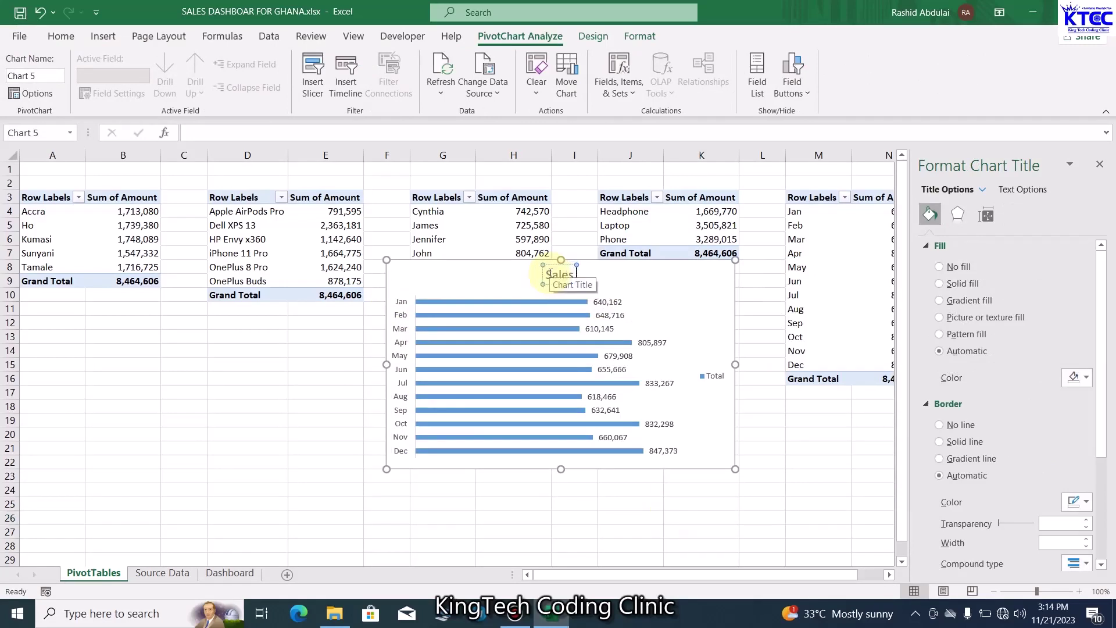
type(" By Mon")
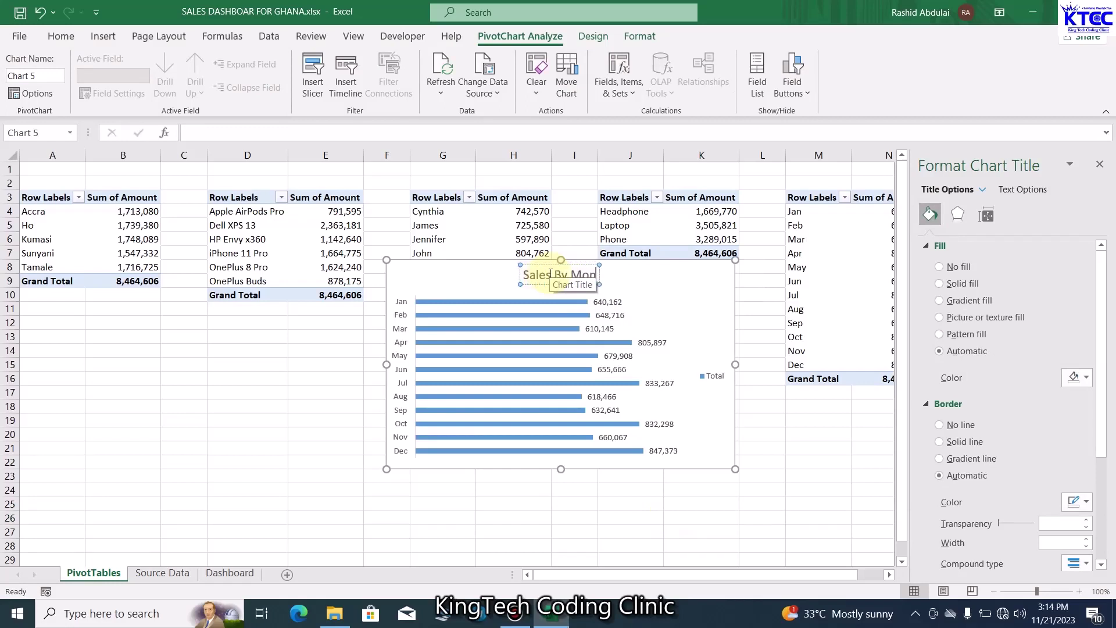
type("ths")
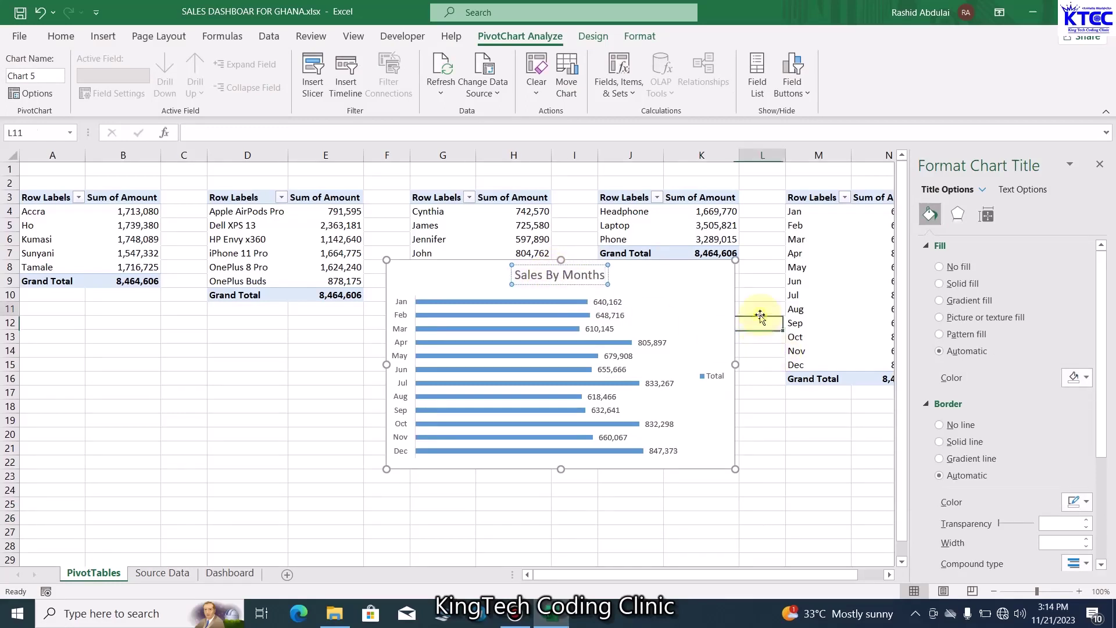
left_click(756, 310)
Cut the Sales By Months chart and paste it into the Dashboard sheet at cell Y2, closing the formatting pane
left_click(712, 294)
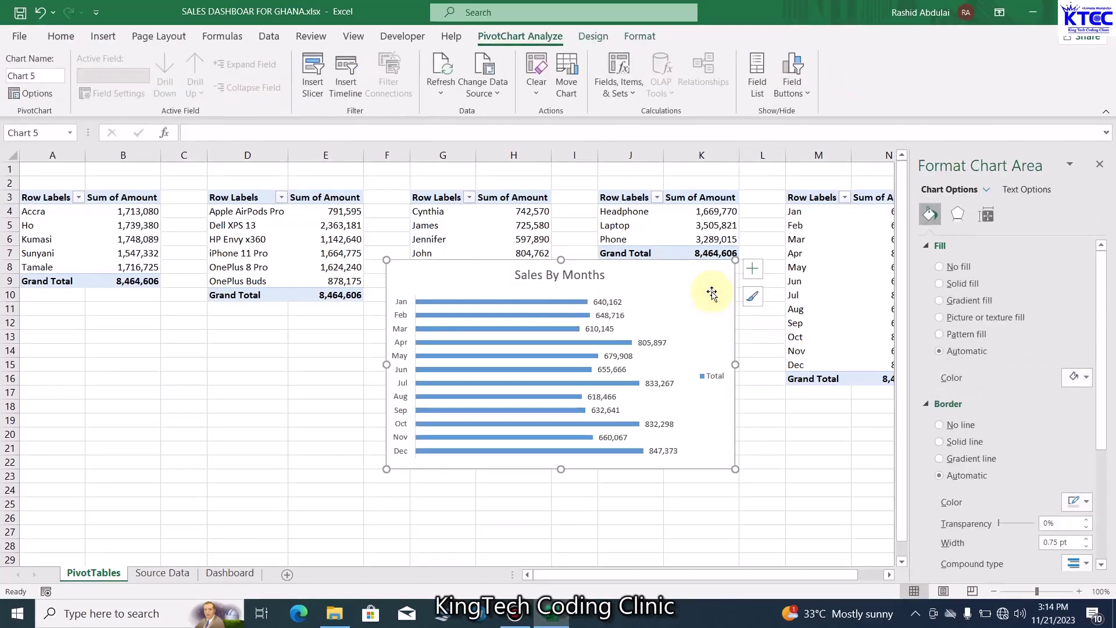
key("ctrl+x")
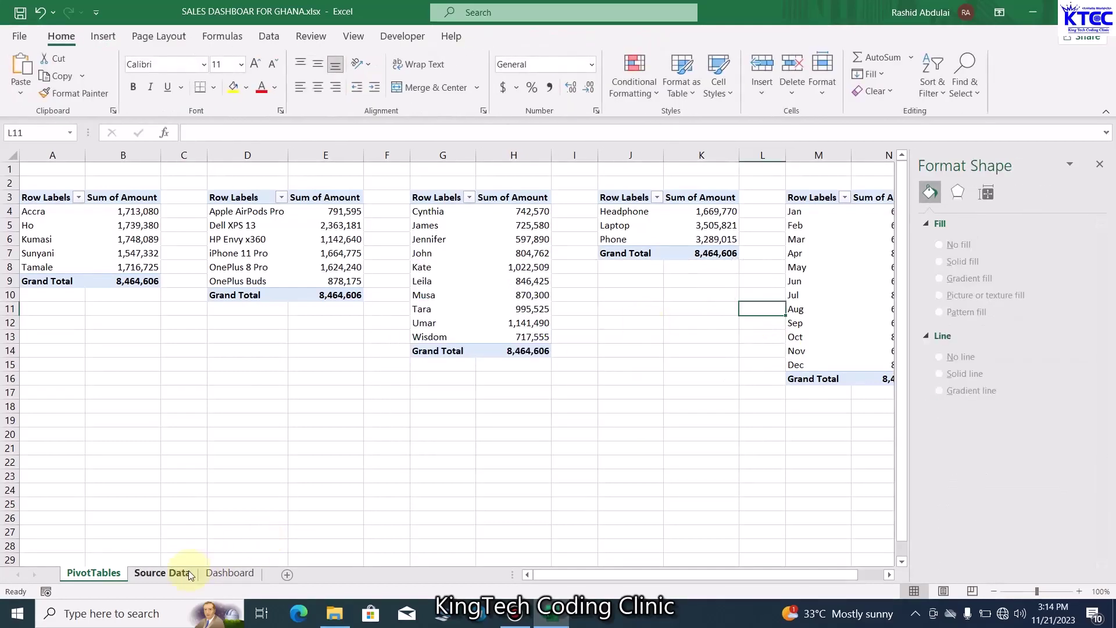
left_click(219, 575)
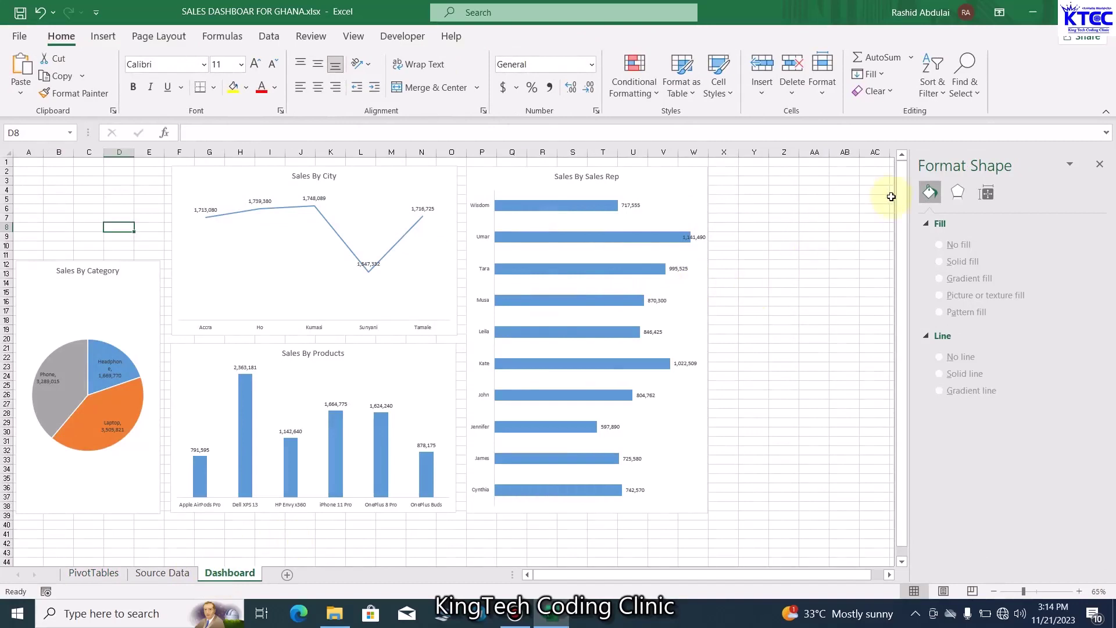
left_click(1100, 166)
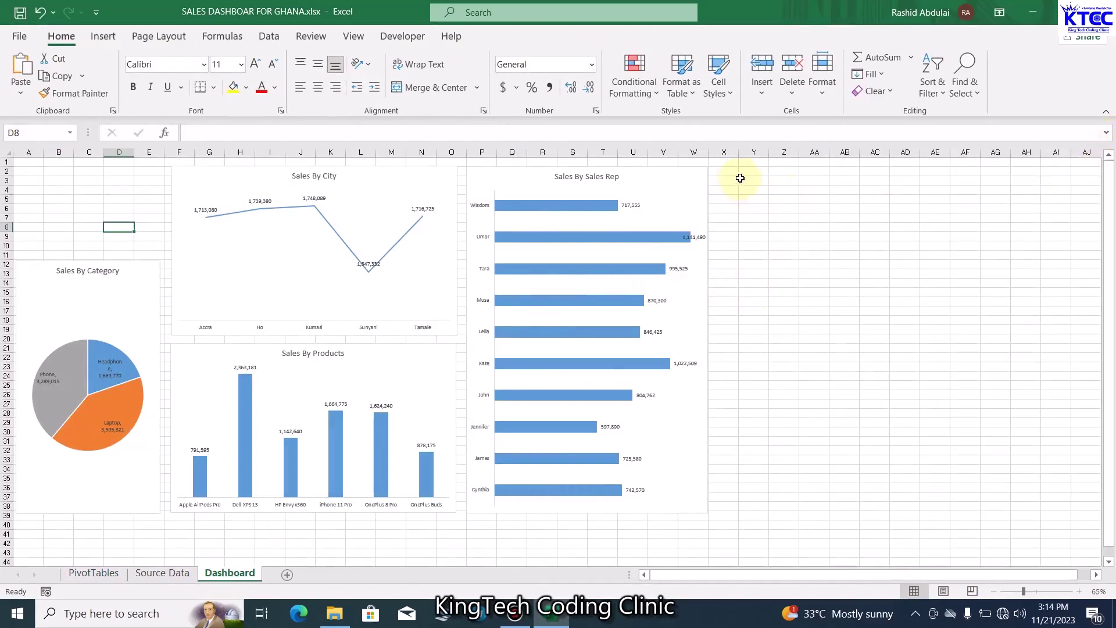
left_click(751, 172)
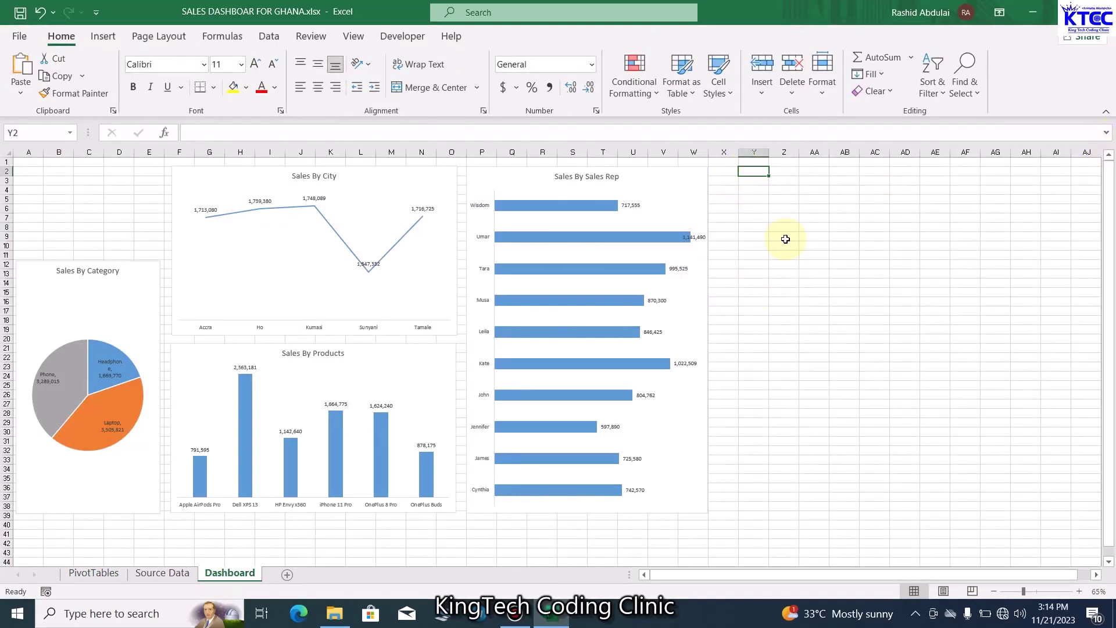
key("ctrl+v")
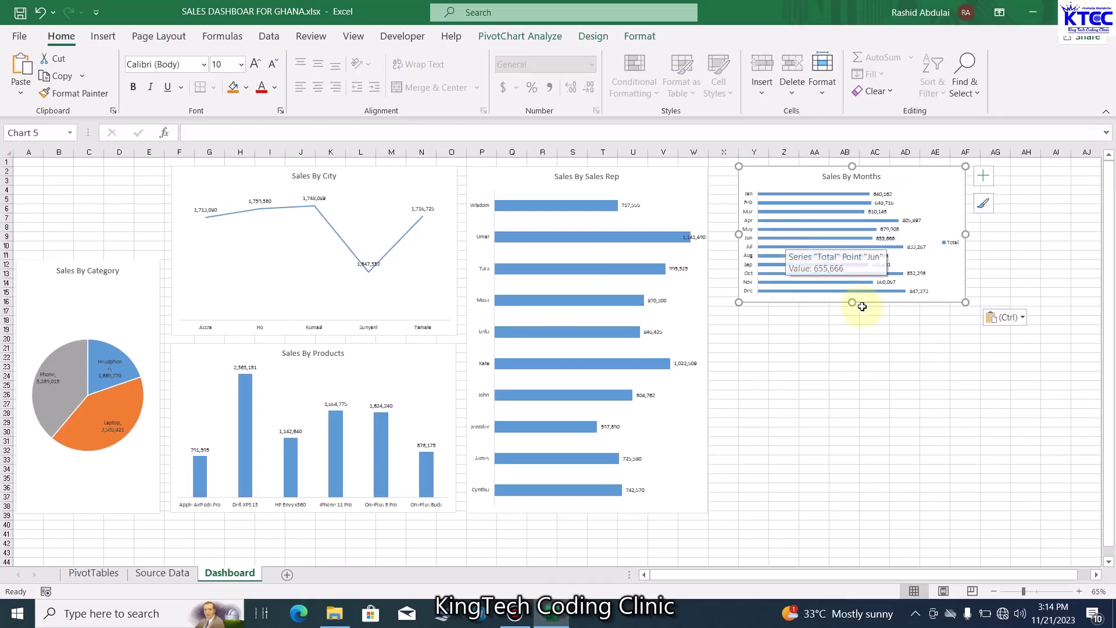
Stretch the Sales By Months chart down to about row 38, level with the bottom of the Sales By Sales Rep chart
left_click_drag(852, 303, 853, 517)
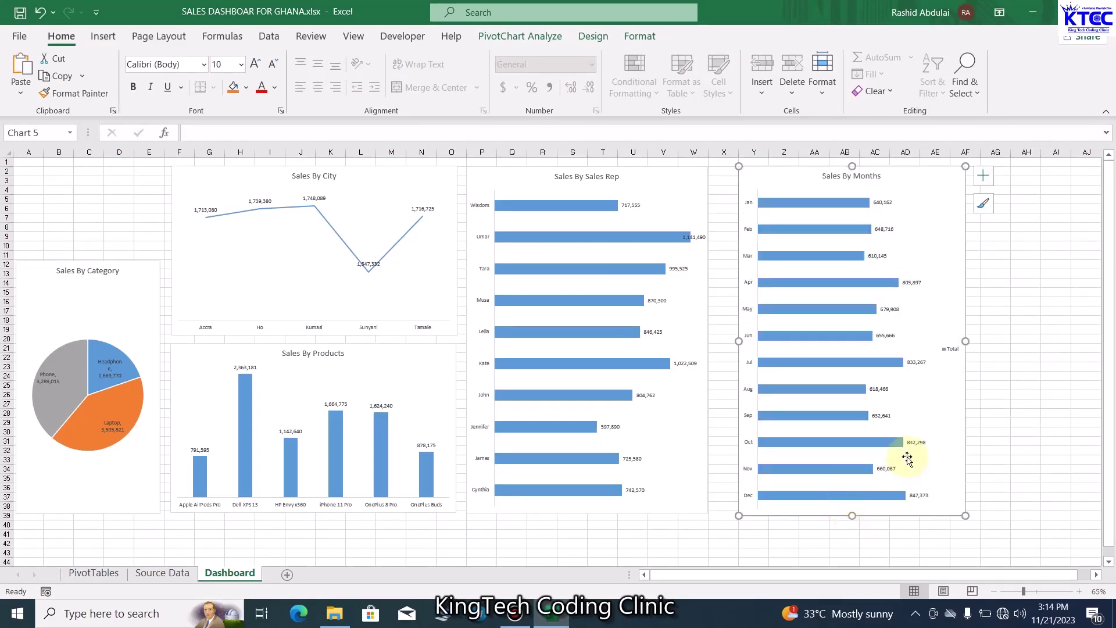
left_click(996, 405)
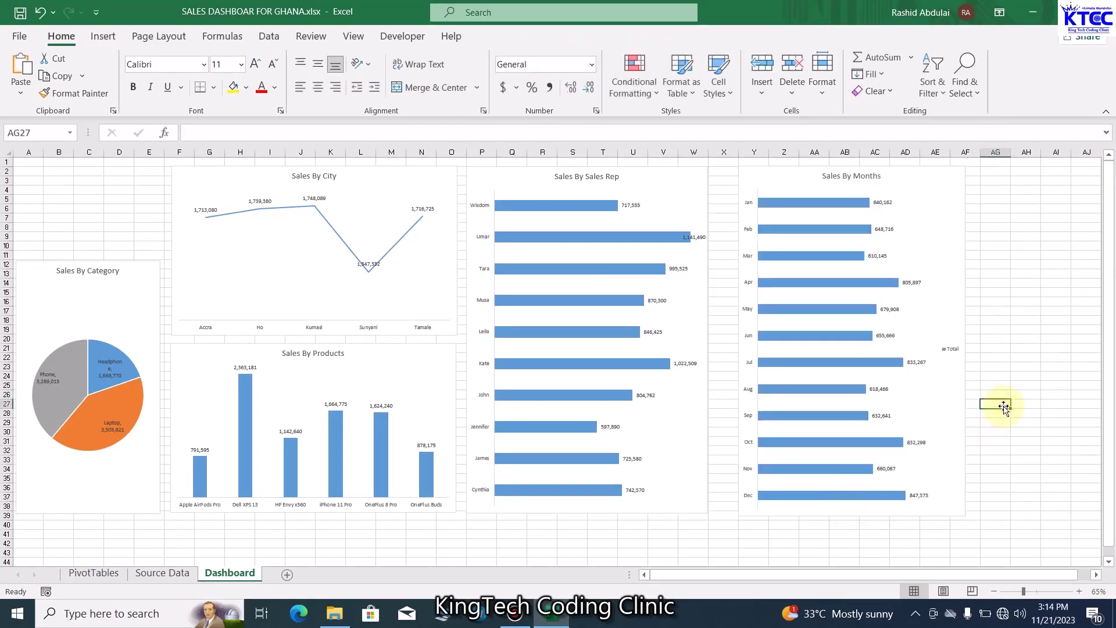
left_click(954, 416)
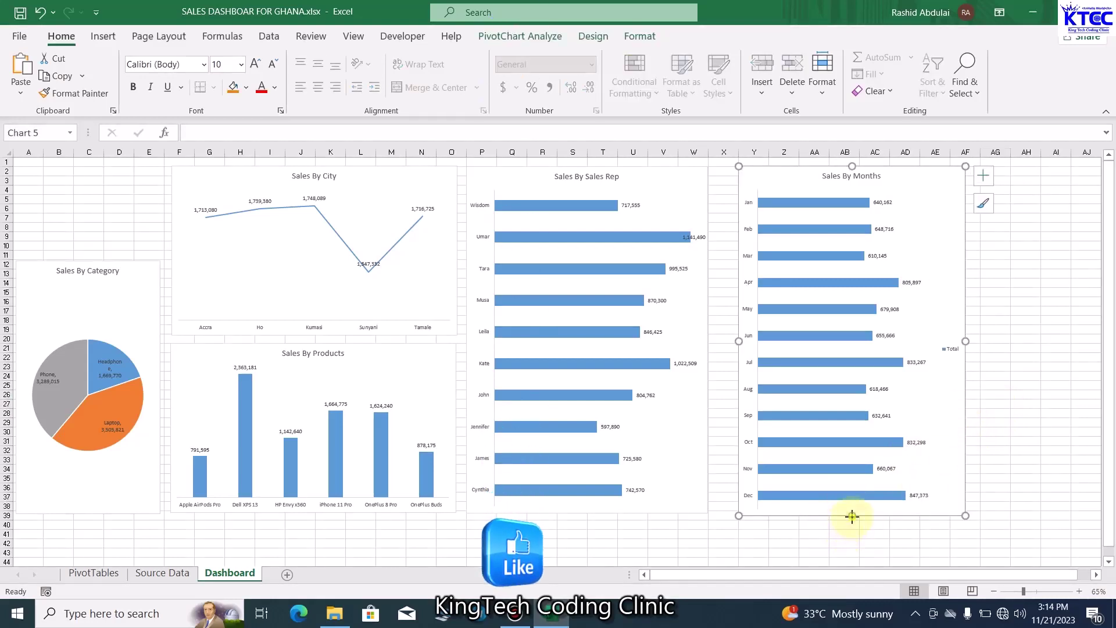
left_click_drag(853, 516, 851, 514)
left_click(1024, 404)
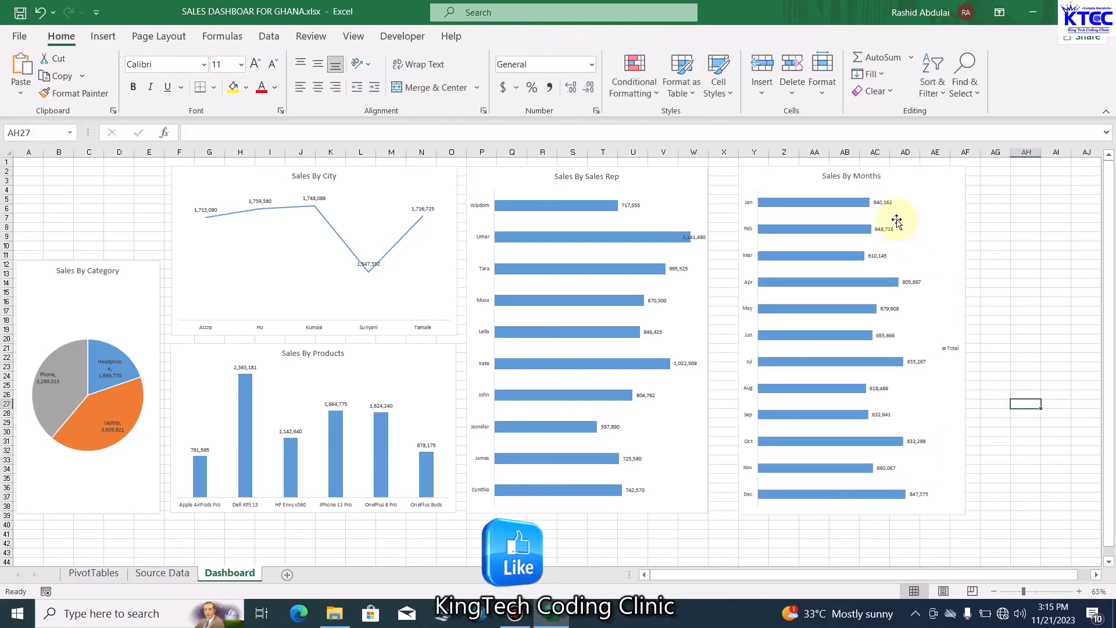
Move the Sales By Months chart close beside the Sales By Sales Rep chart and widen it to span columns X to AF
left_click(930, 192)
left_click(960, 198)
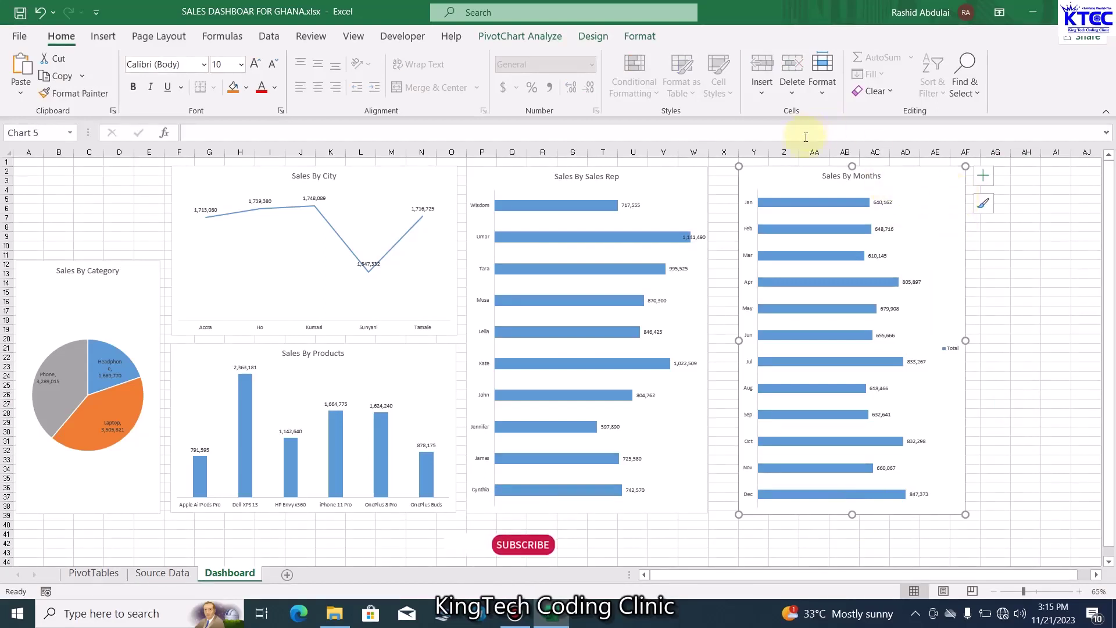
left_click_drag(801, 165, 779, 168)
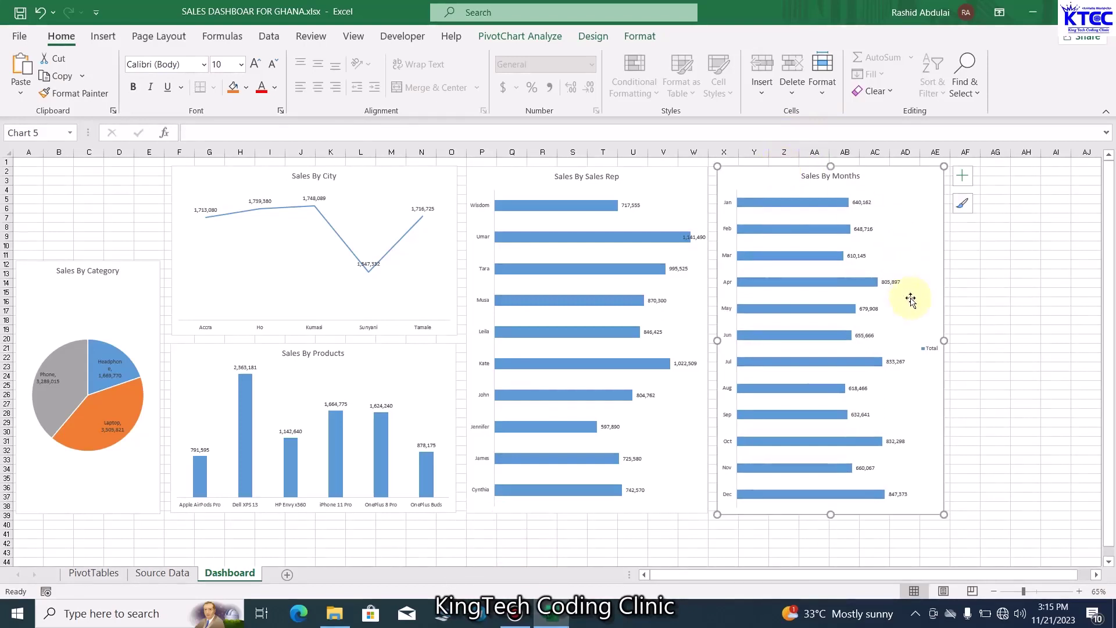
left_click_drag(955, 340, 966, 339)
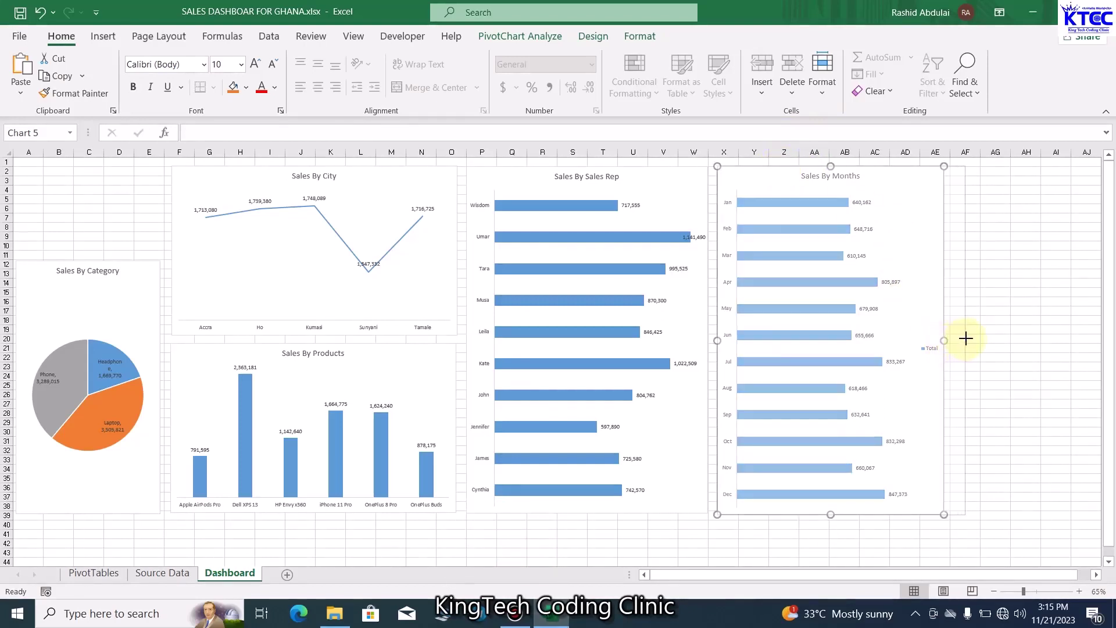
left_click_drag(966, 338, 967, 338)
left_click(1026, 328)
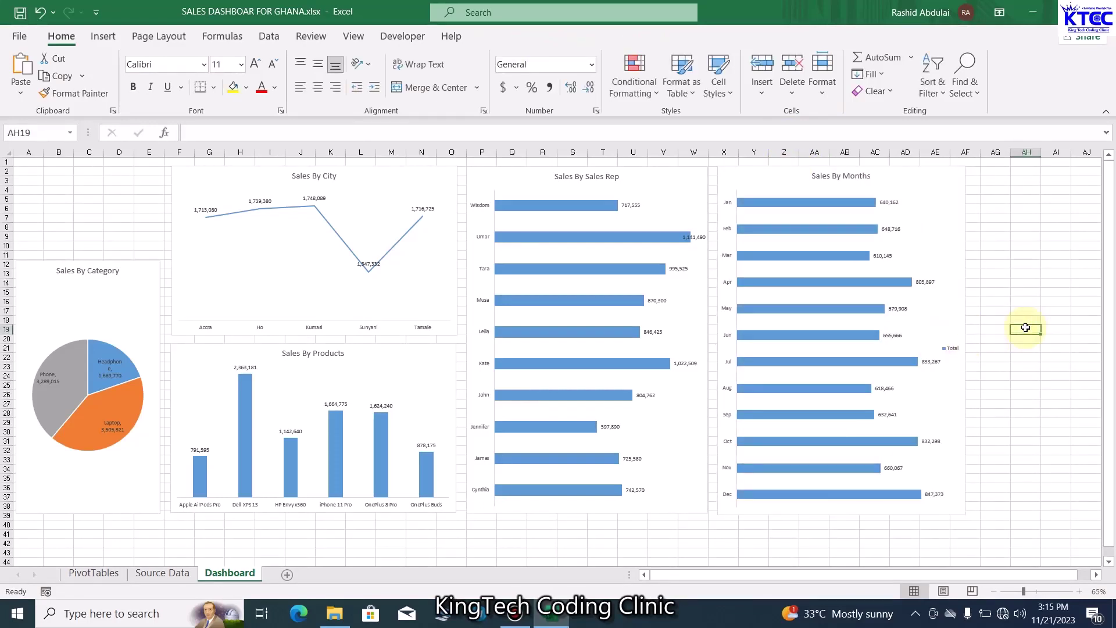
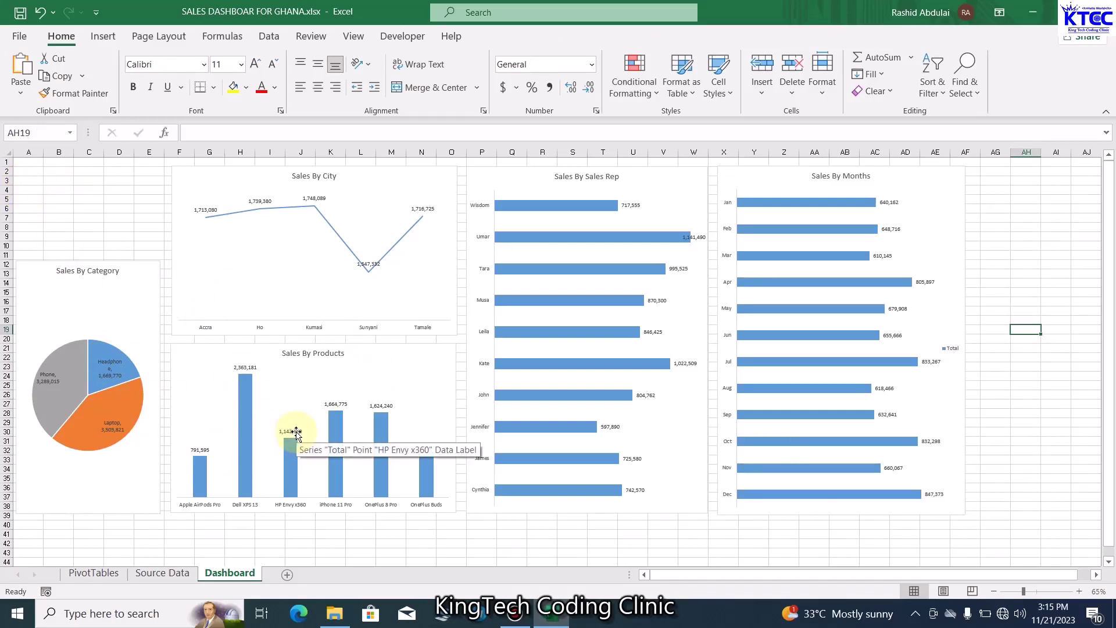
Insert a slicer for Months from the Sales By City chart and arrange its buttons in three columns
left_click(299, 249)
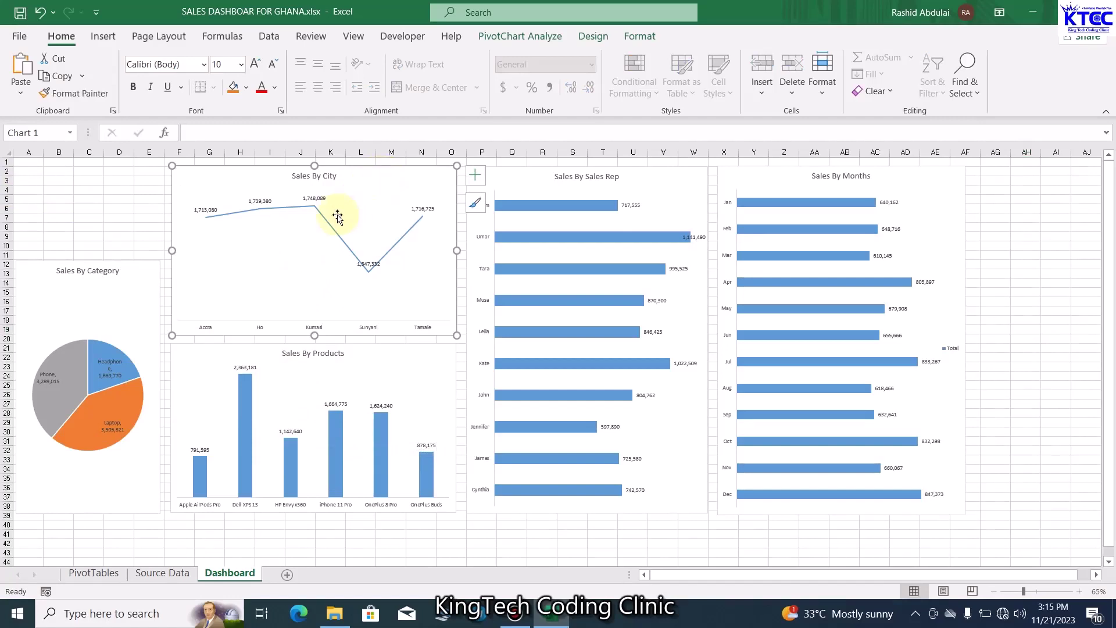
left_click(526, 38)
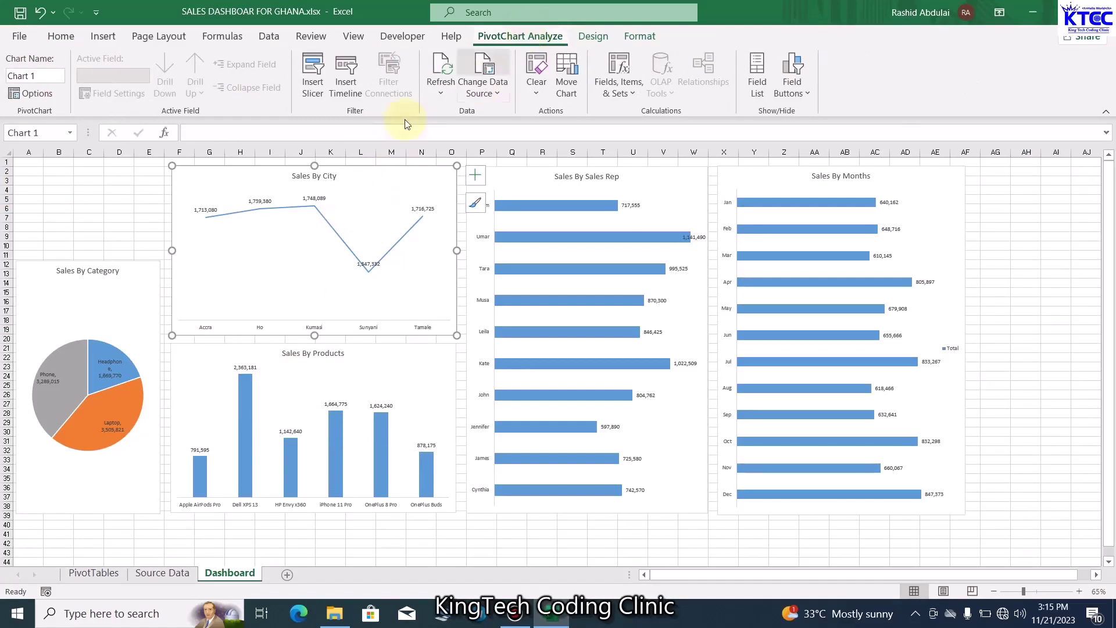
left_click(319, 81)
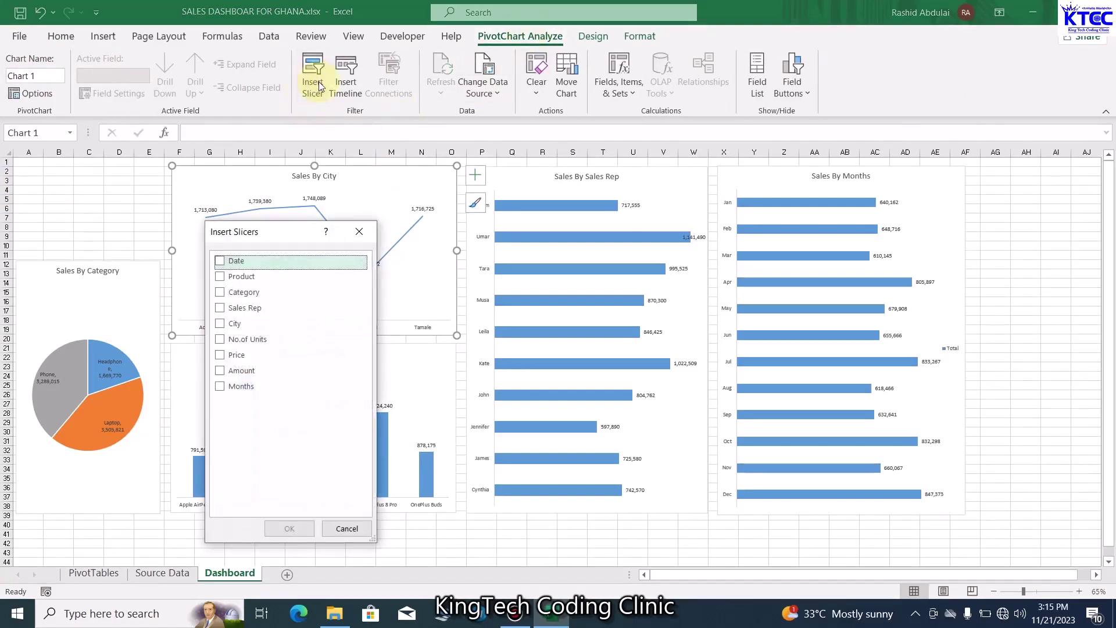
left_click(221, 388)
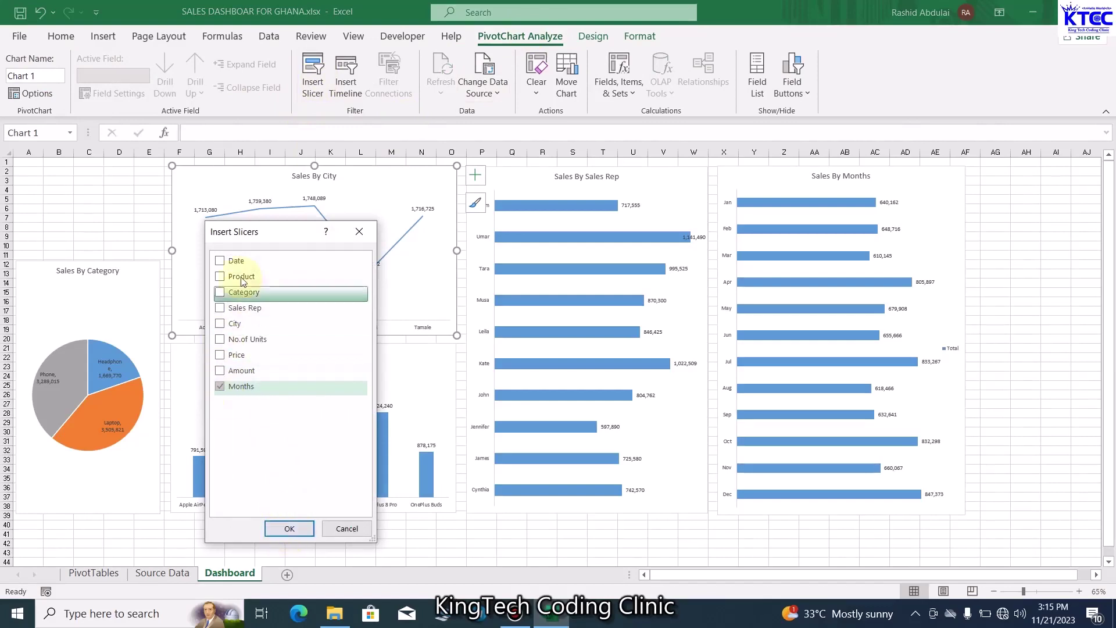
left_click(294, 530)
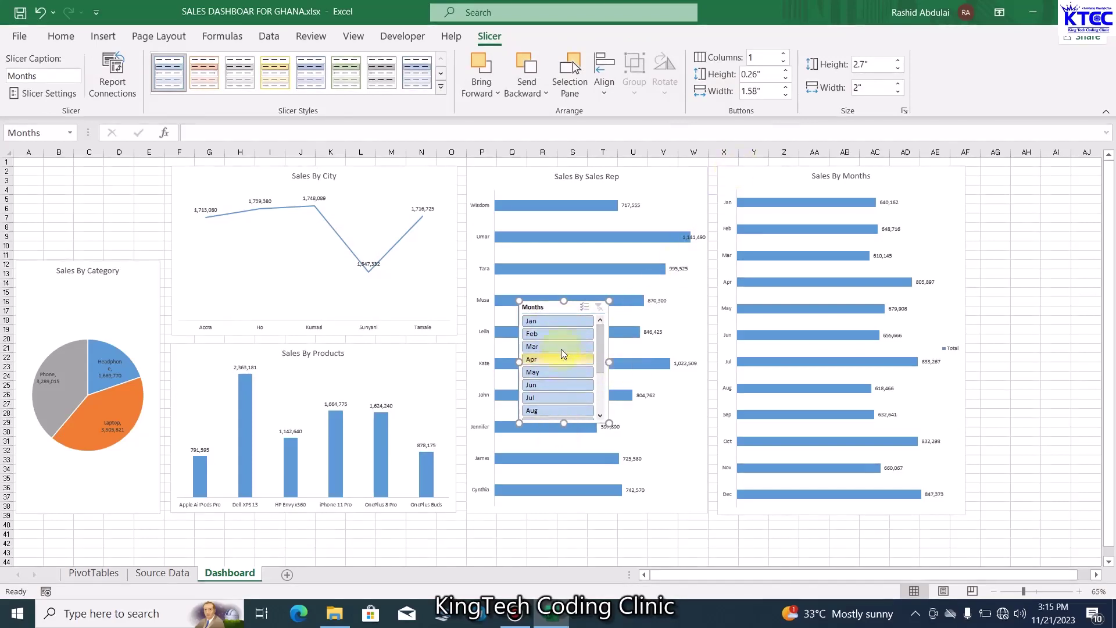
left_click(785, 54)
left_click(785, 55)
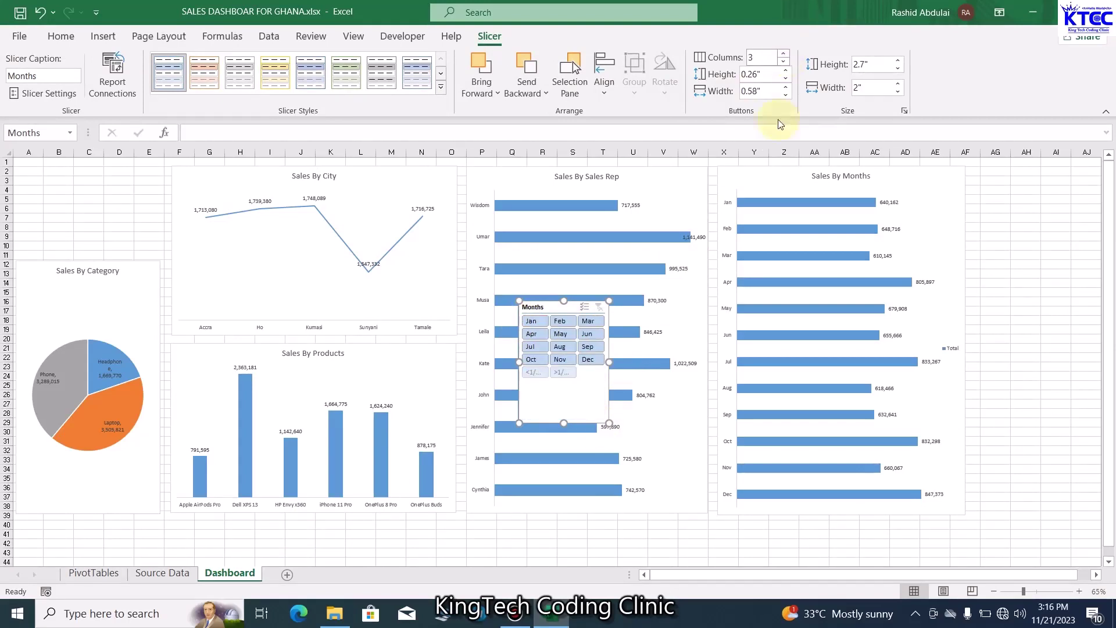
Resize the Months slicer to 3" wide and about 1.89" high, placing it above the Sales By Category chart
left_click_drag(613, 365, 655, 366)
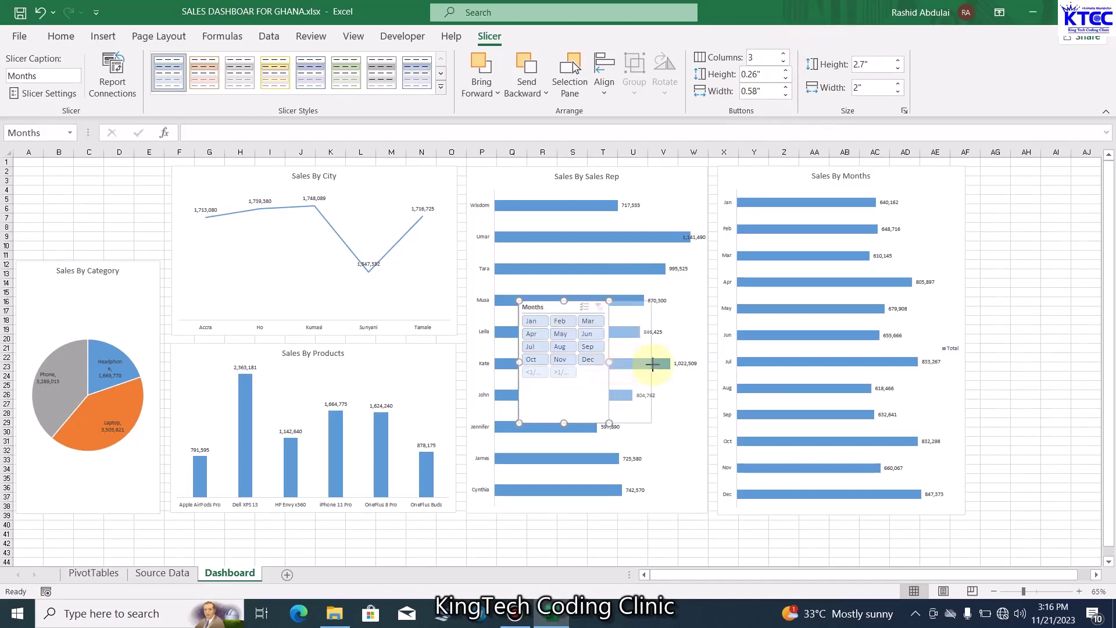
left_click_drag(602, 307, 111, 170)
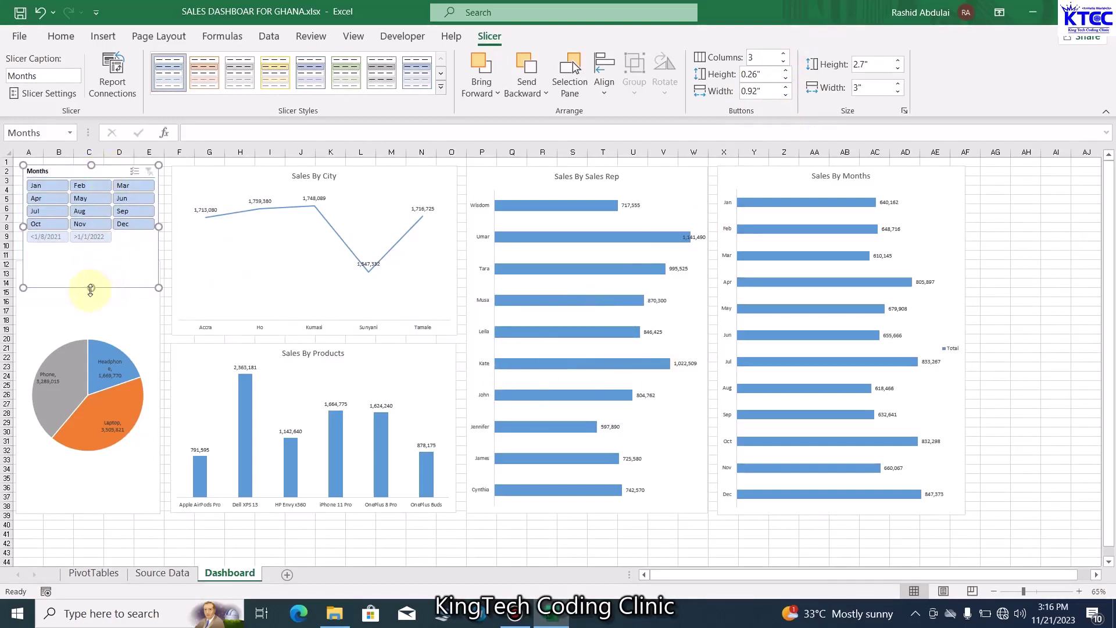
left_click_drag(90, 289, 99, 251)
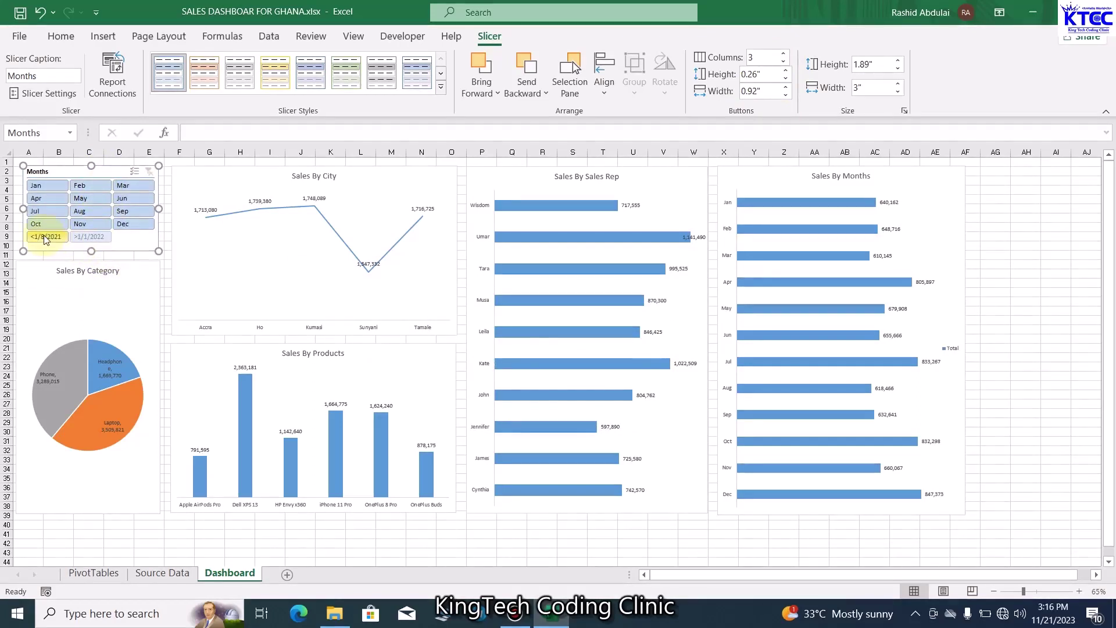
Set the Months slicer to hide items with no data
left_click(61, 97)
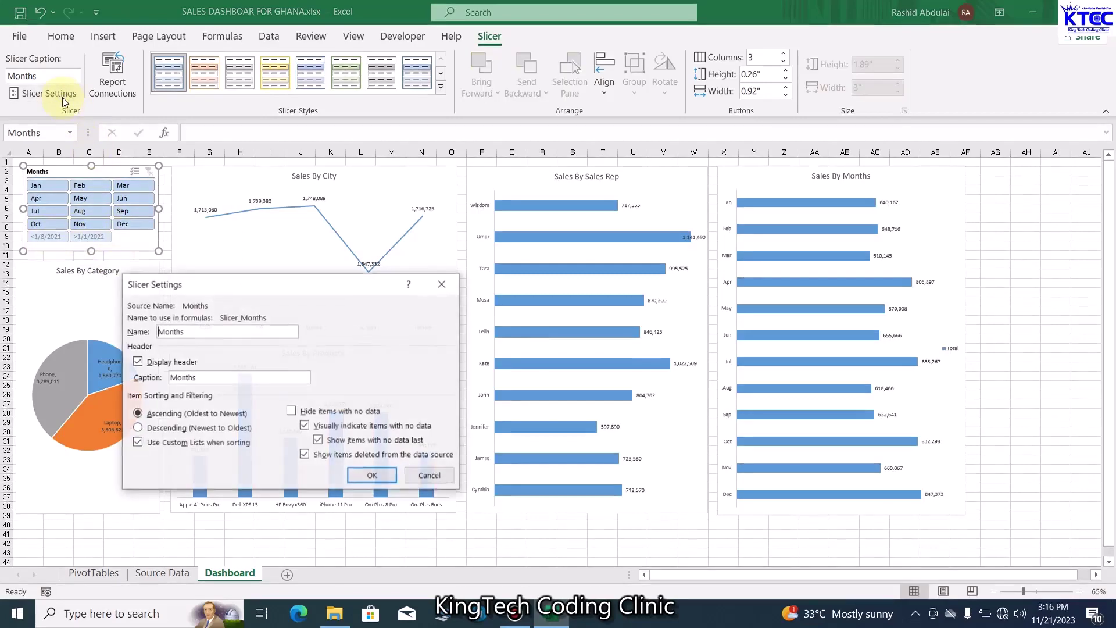
left_click(290, 412)
left_click(382, 475)
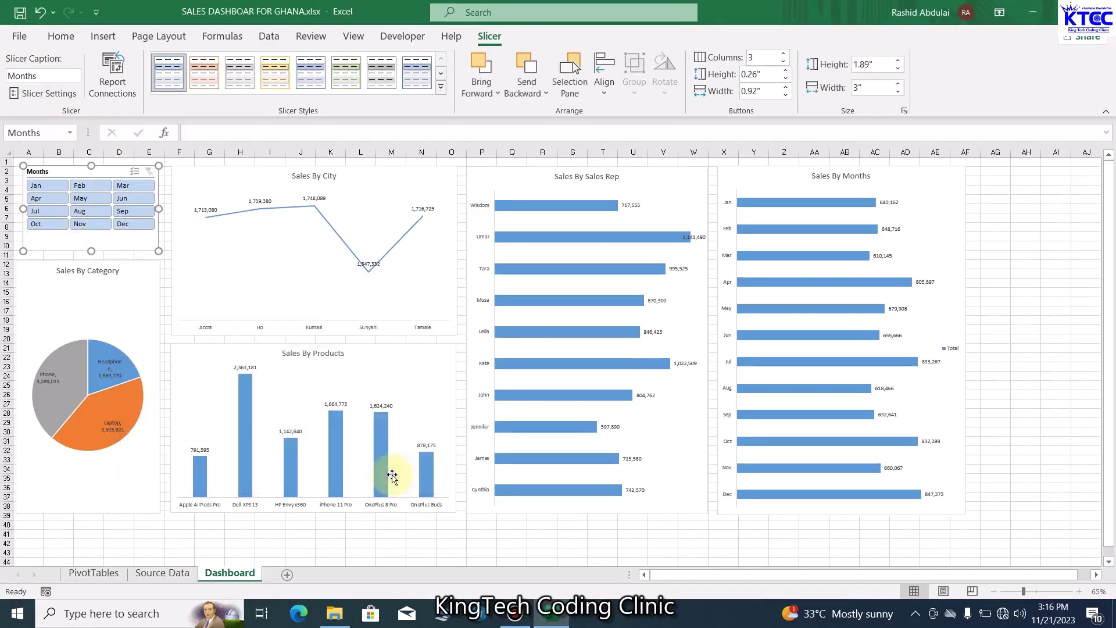
Shorten the Months slicer to fit its month buttons and extend the Sales By Category chart up to about row 11
mouse_move(92, 251)
left_mouse_down()
mouse_move(90, 235)
mouse_move(94, 245)
left_mouse_up()
left_click(93, 264)
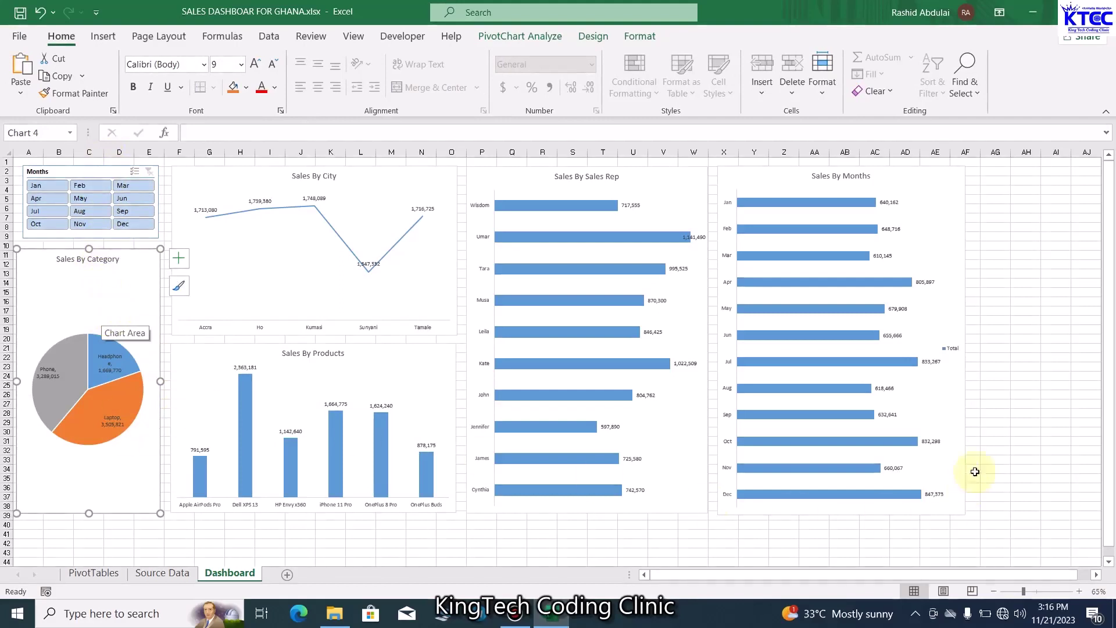
left_click(1012, 411)
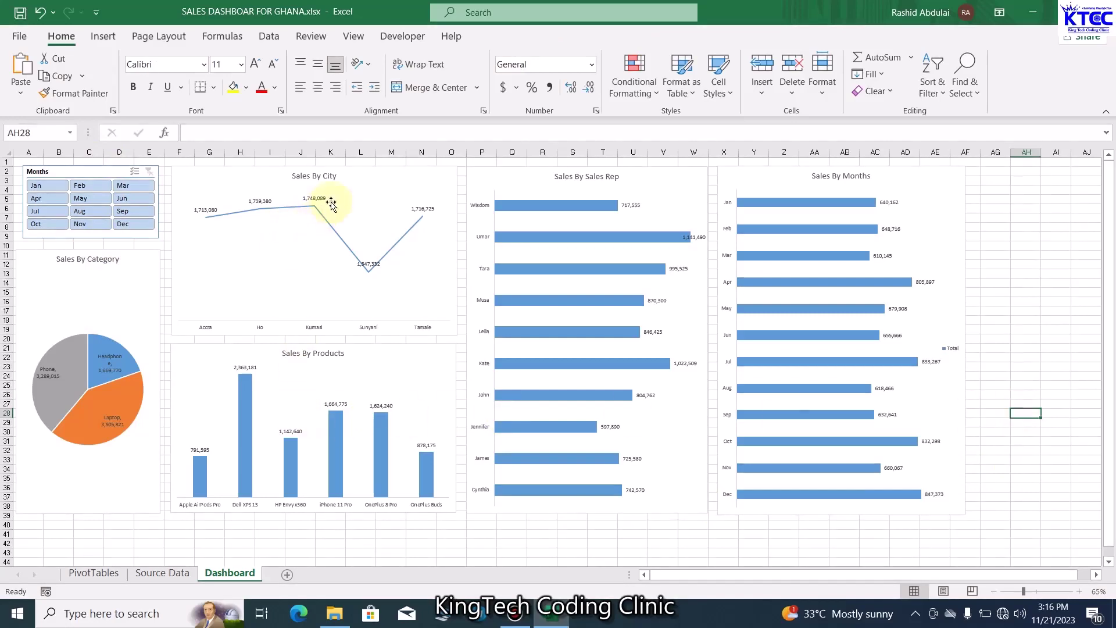
Format the Sales By City chart's data labels in bold Arial Black, size 11
left_click(260, 203)
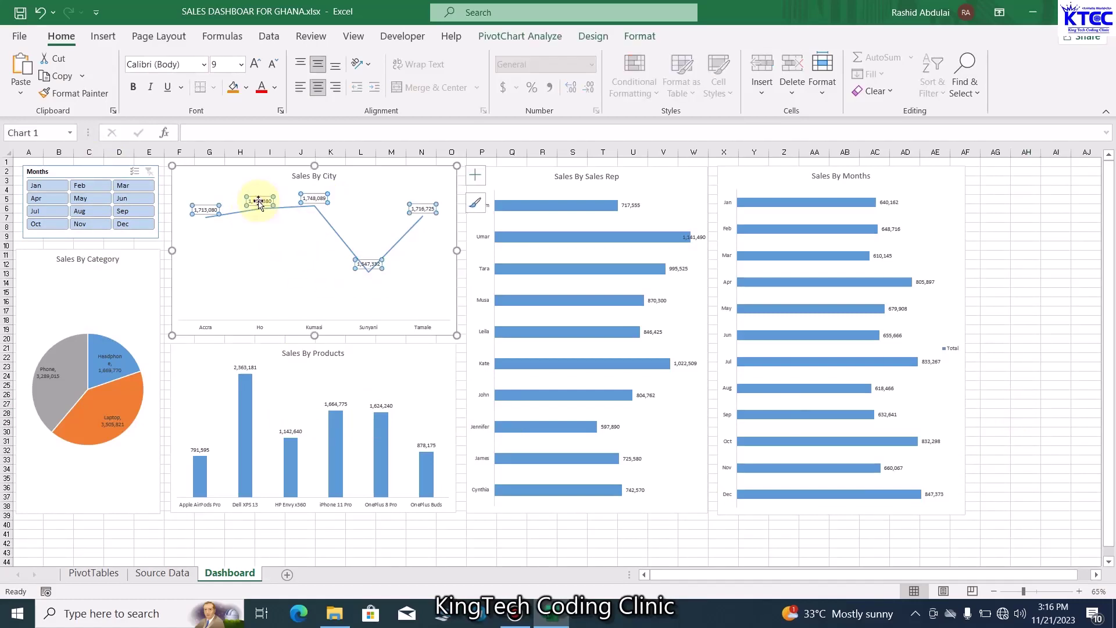
left_click(168, 65)
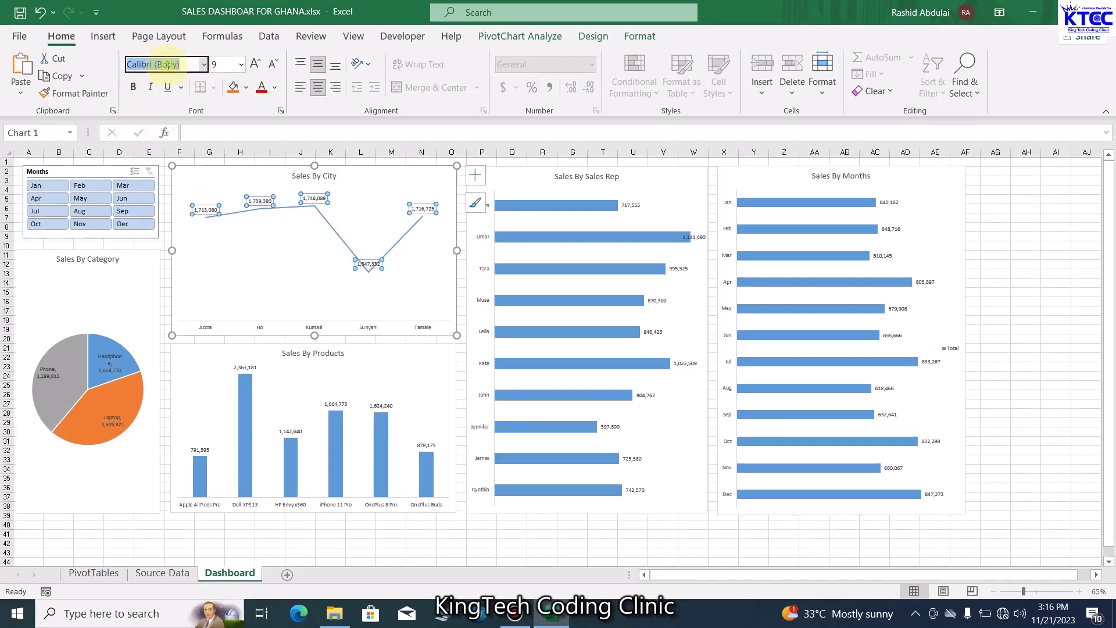
type("Ari")
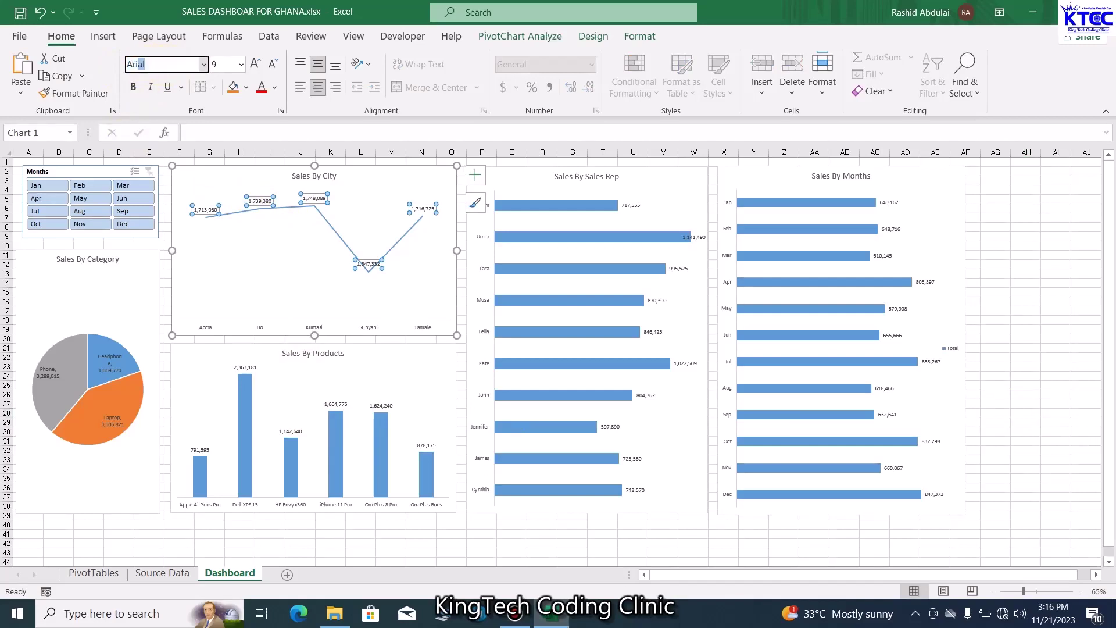
type("al")
key("Return")
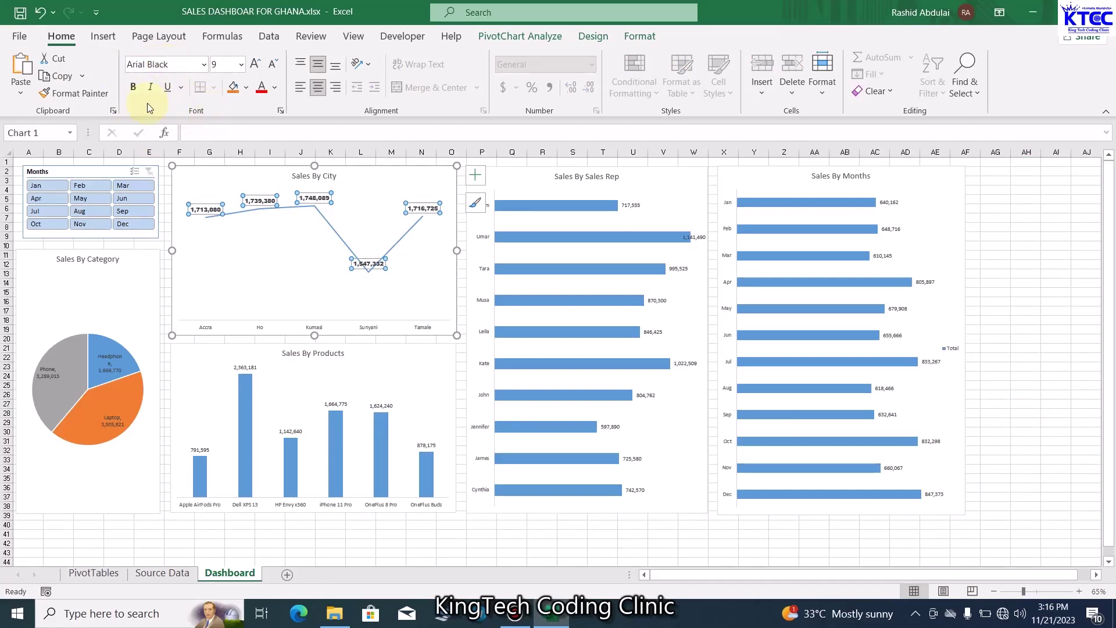
left_click(135, 93)
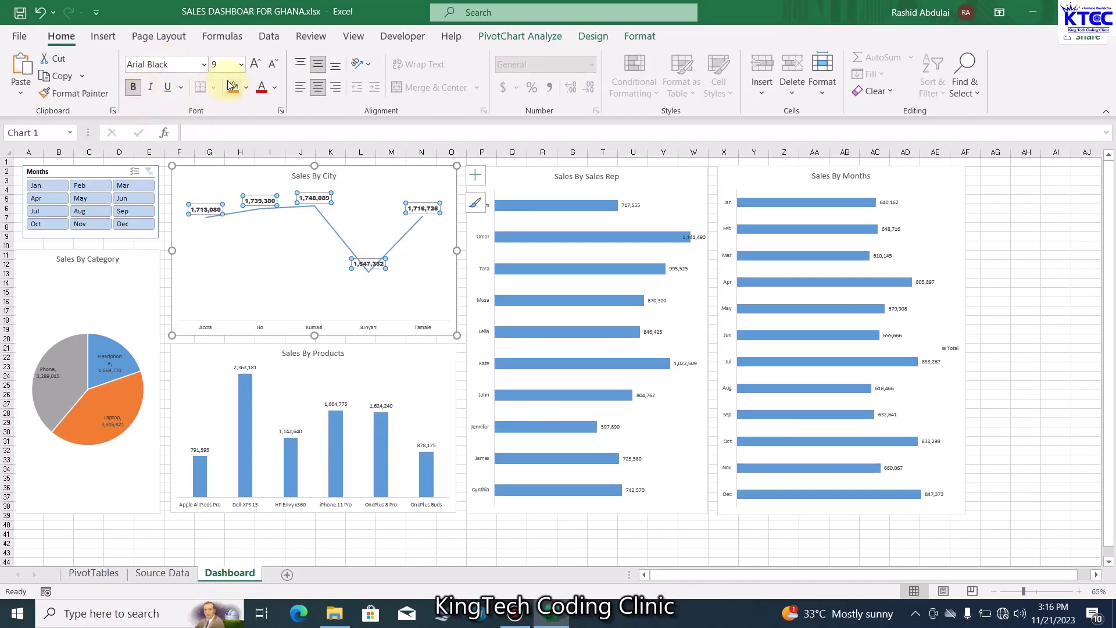
left_click(255, 65)
left_click(255, 65)
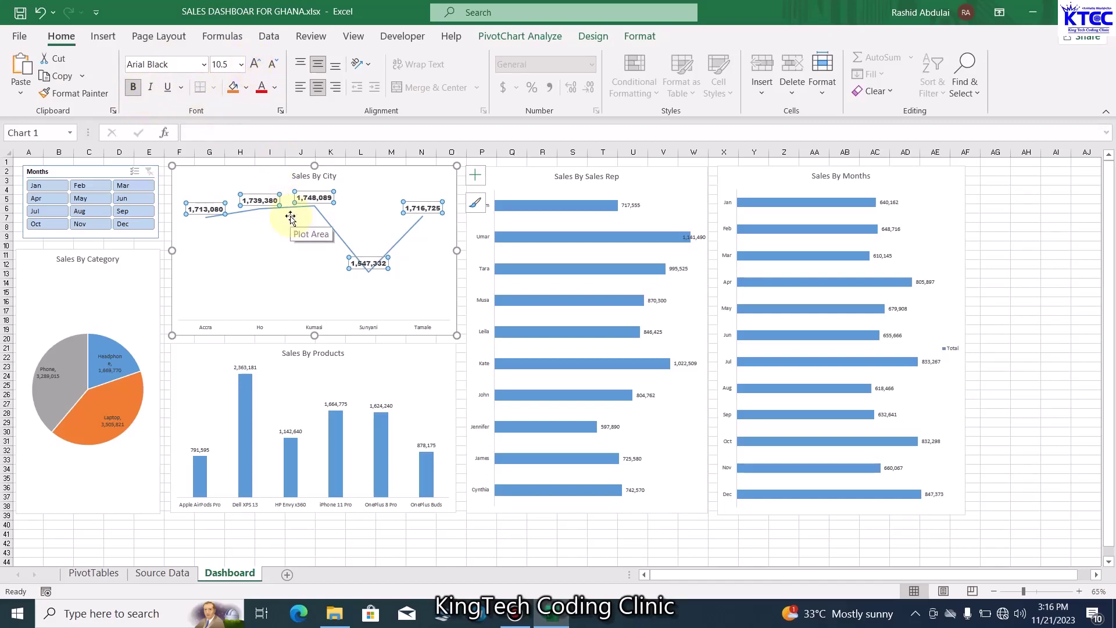
left_click(254, 65)
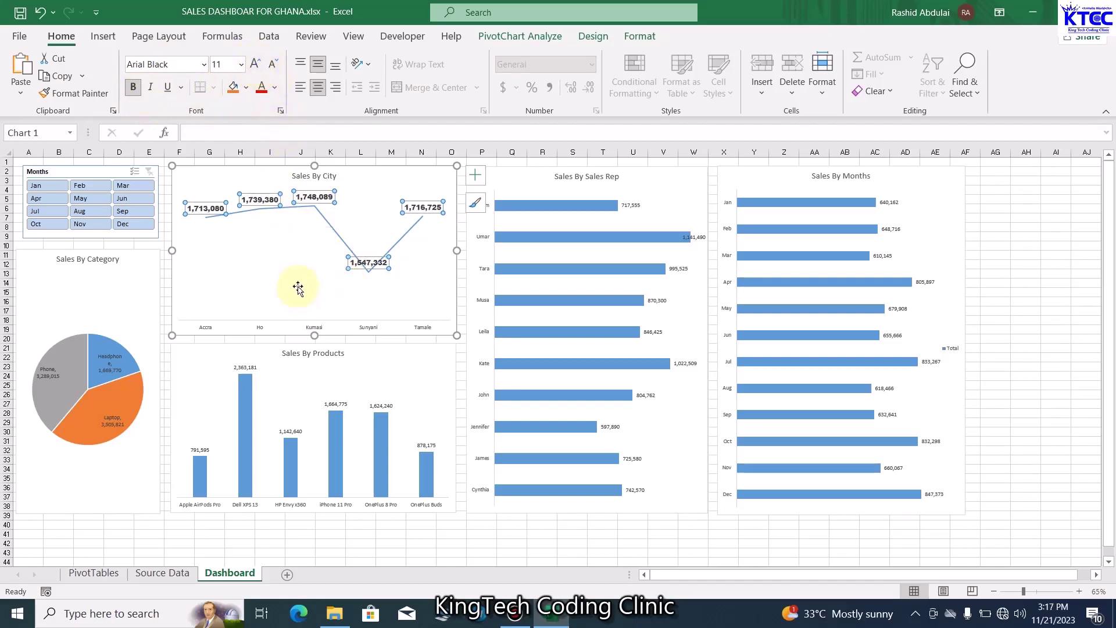
left_click(79, 94)
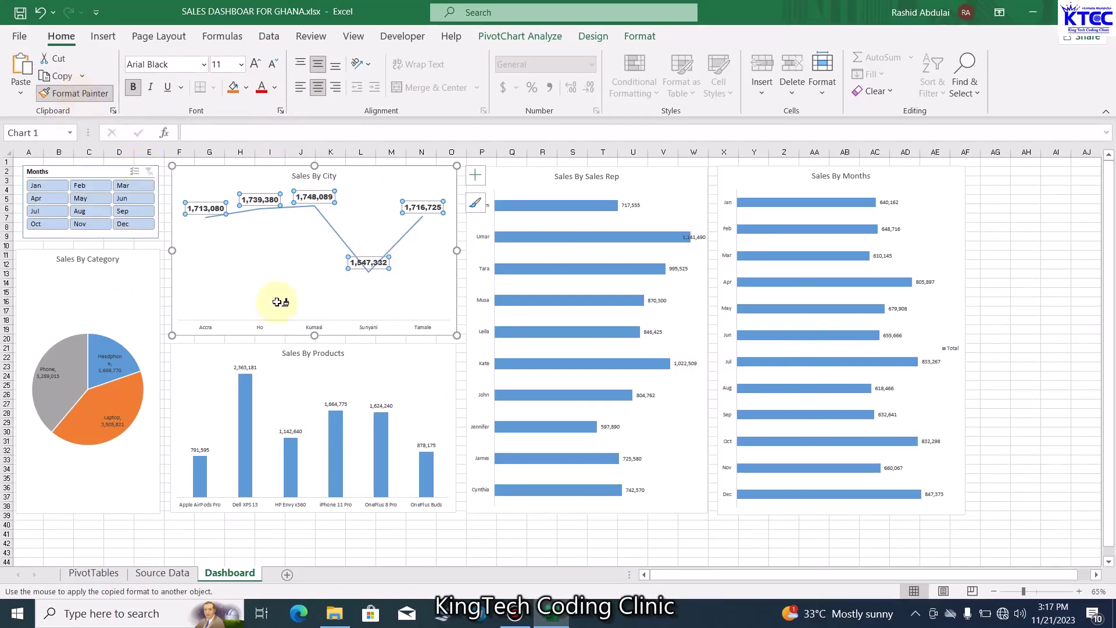
left_click(291, 440)
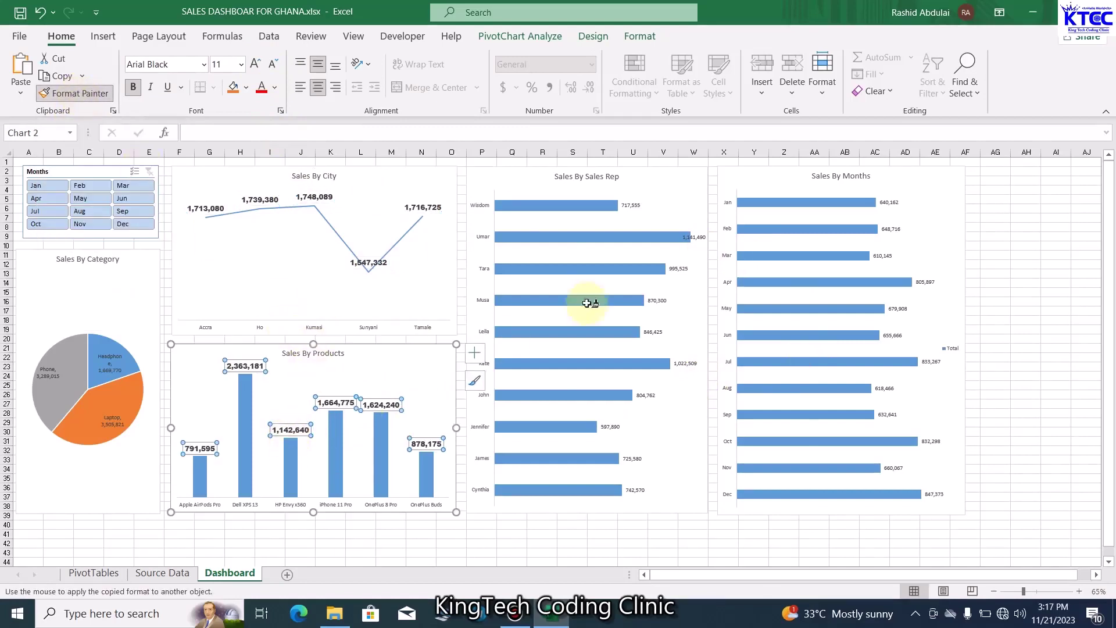
left_click(656, 303)
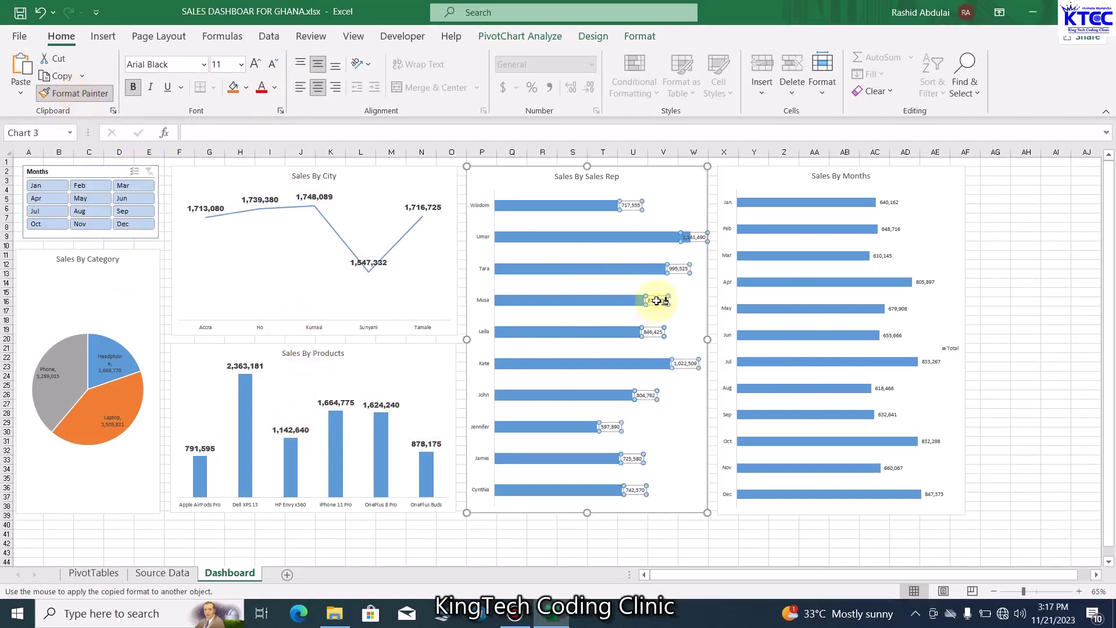
left_click(903, 310)
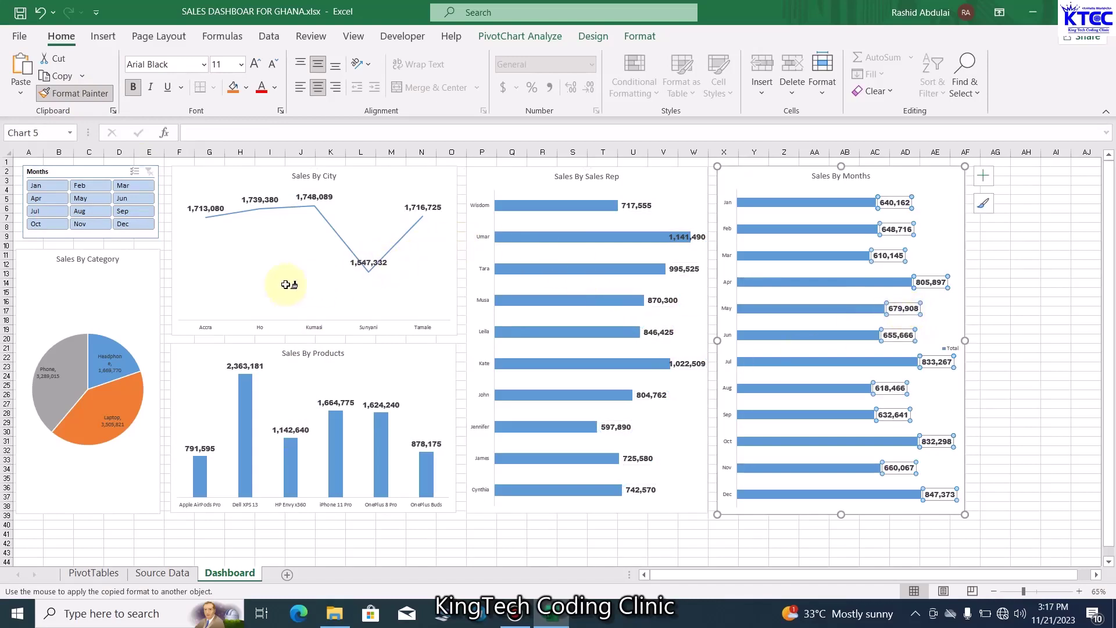
left_click(259, 329)
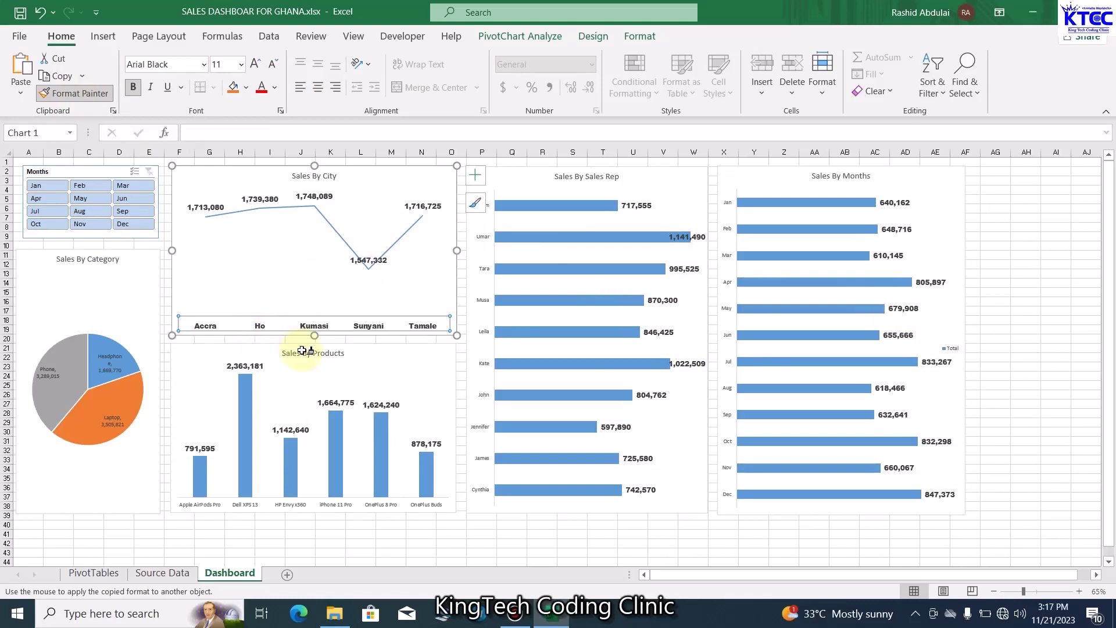
left_click(40, 12)
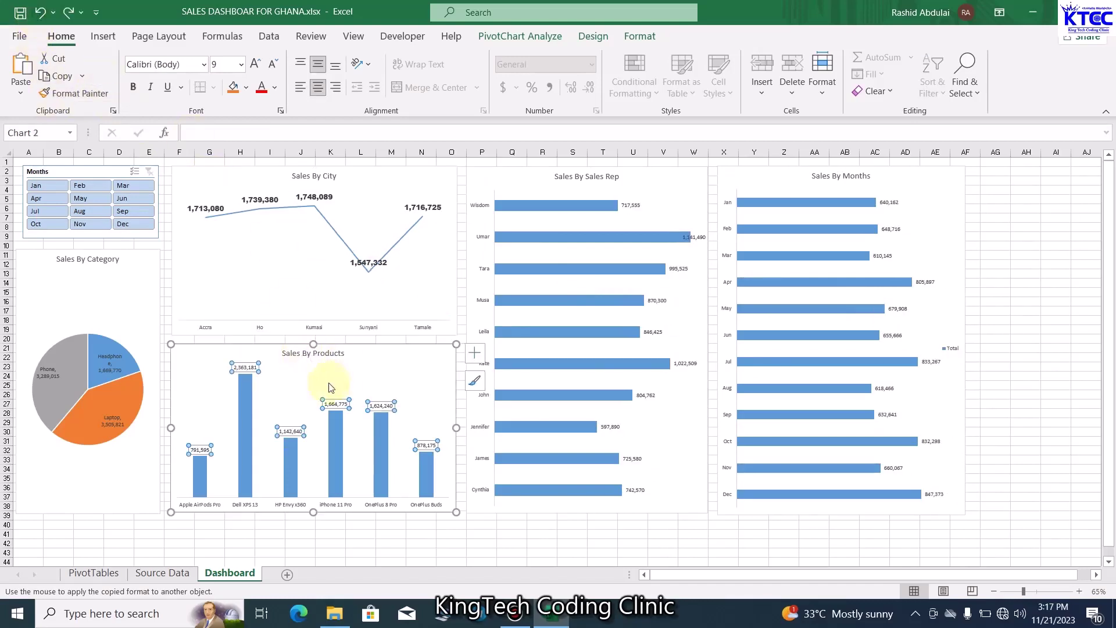
Copy the Sales By City data label formatting to the data labels of the Sales By Products, Sales By Sales Rep and Sales By Months charts
left_click(423, 209)
left_click(423, 210)
left_click(76, 93)
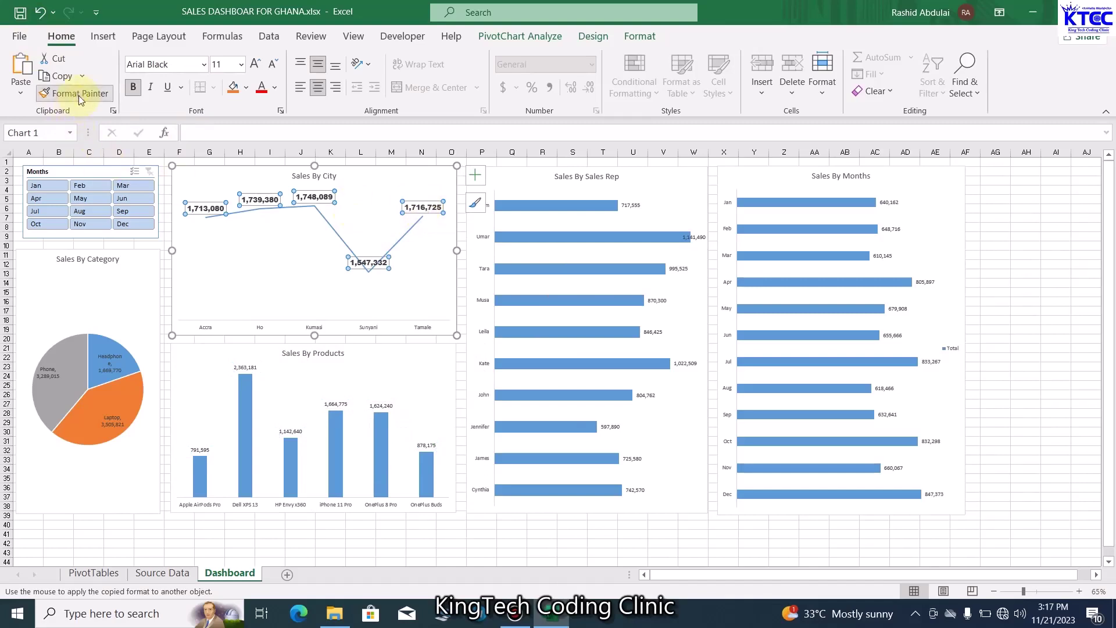
left_click(328, 404)
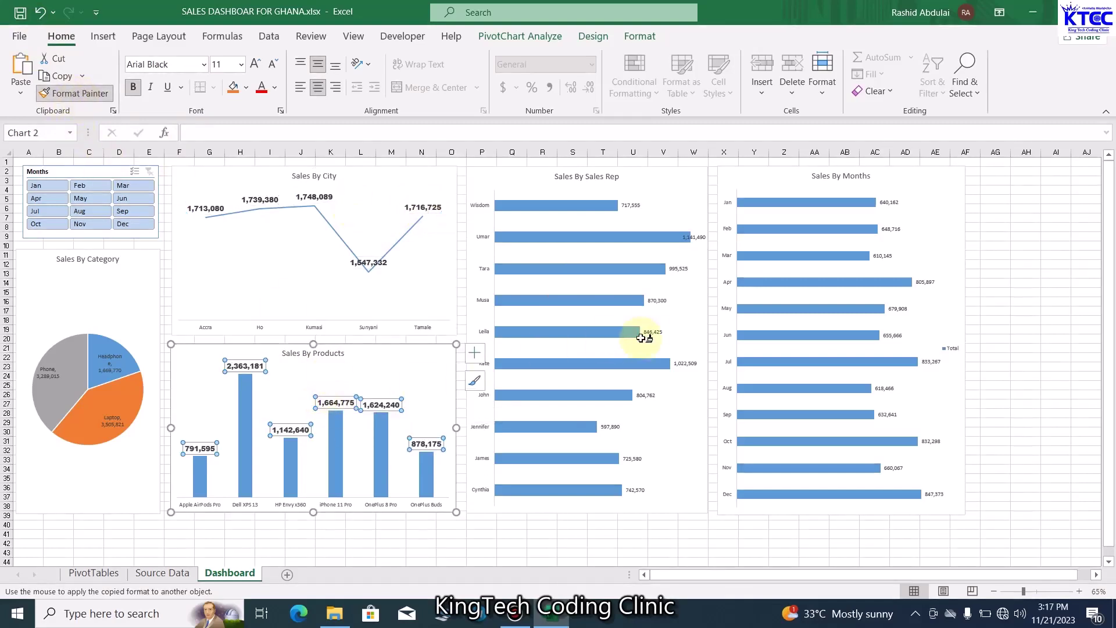
left_click(652, 333)
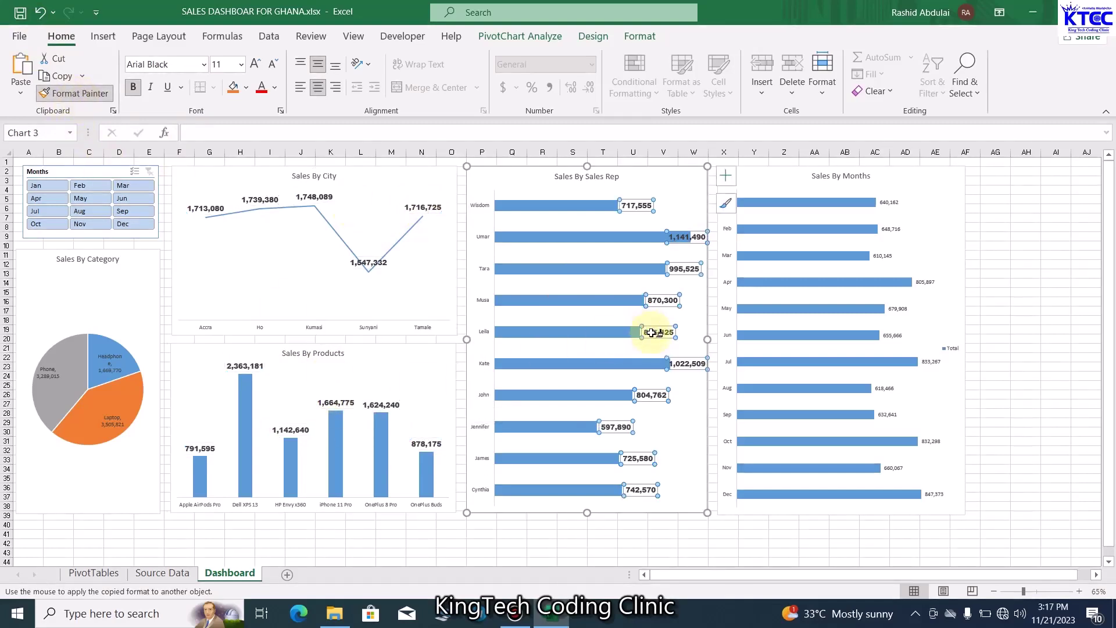
left_click(928, 282)
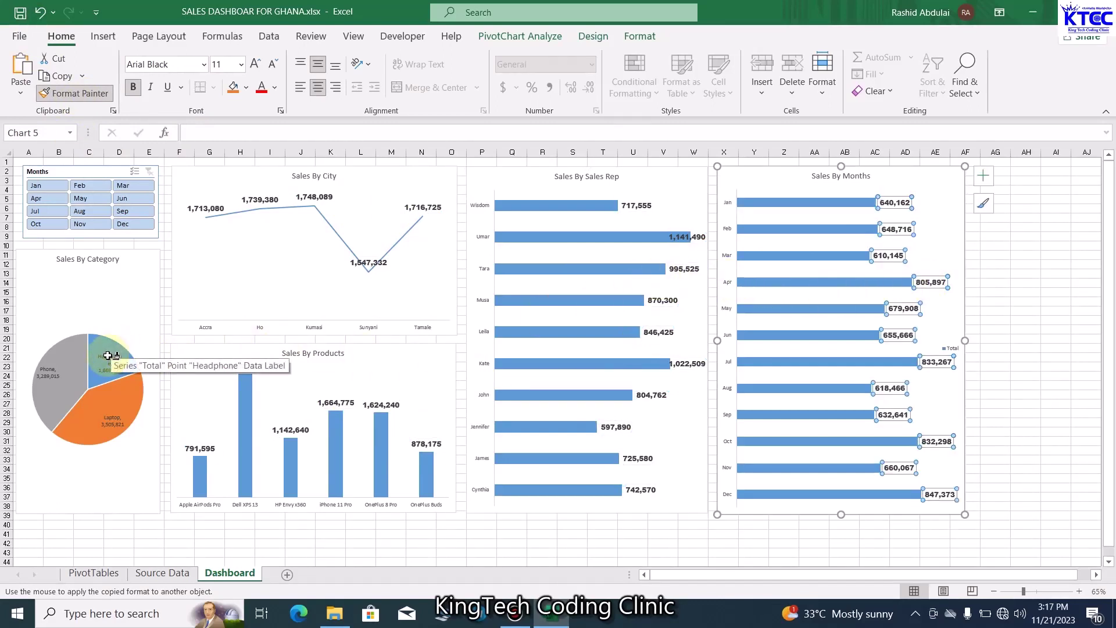
left_click(358, 381)
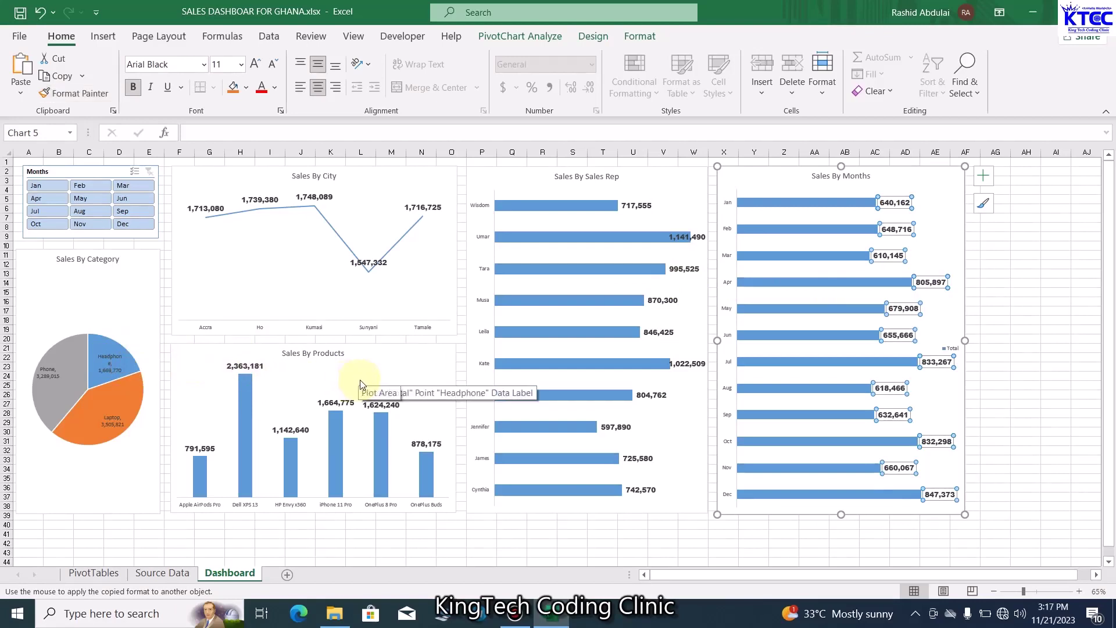
key("Escape")
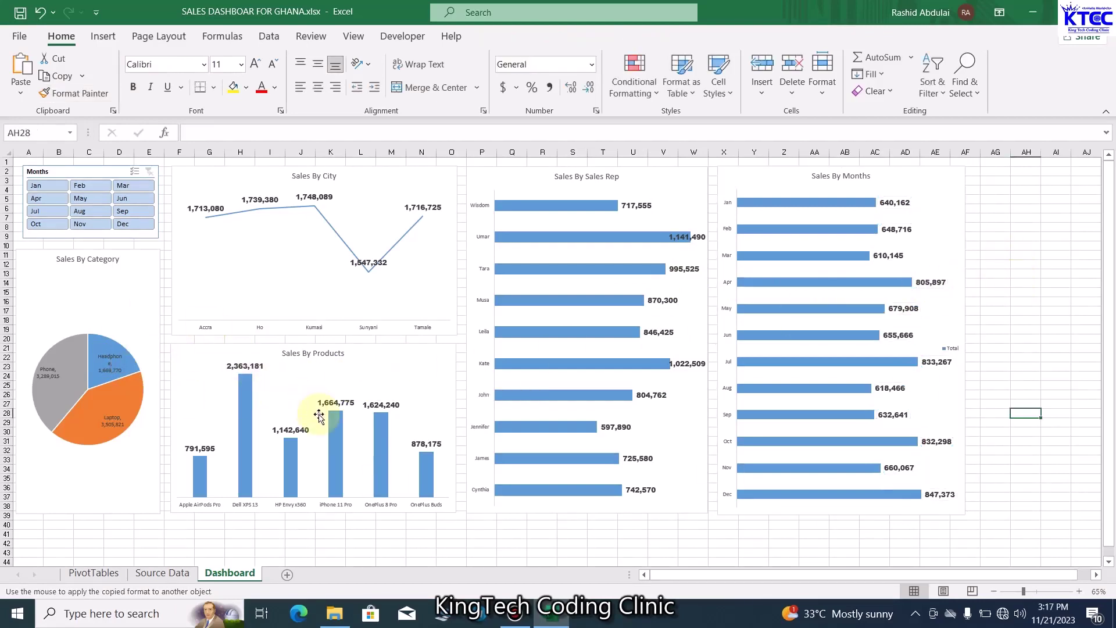
Set the font of the city names on the Sales By City chart's horizontal axis to Times New Roman
left_click(314, 328)
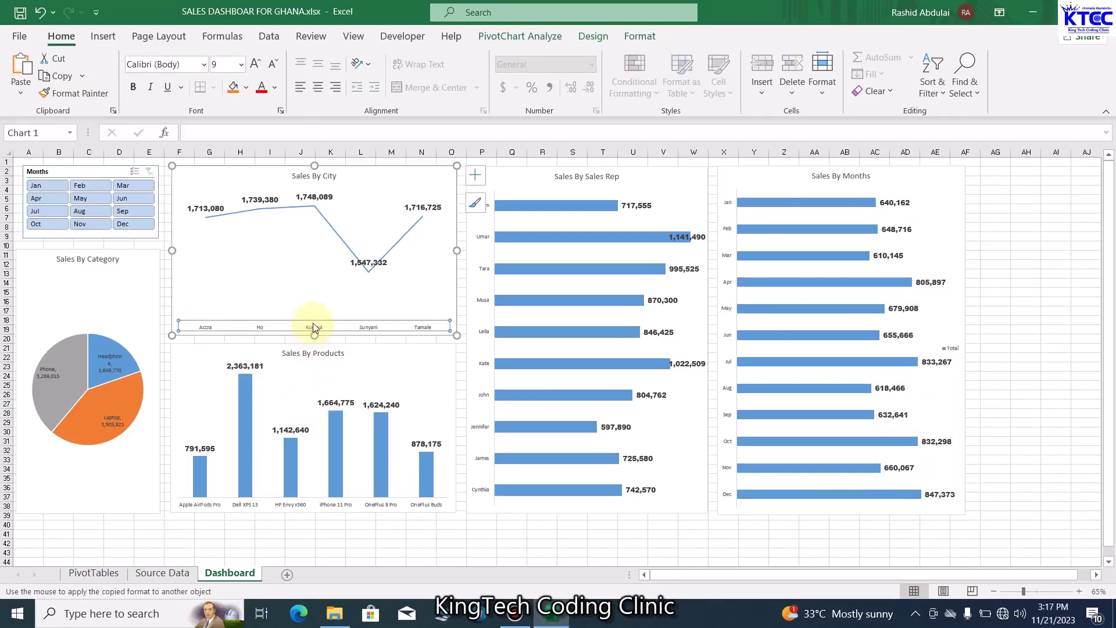
left_click(159, 67)
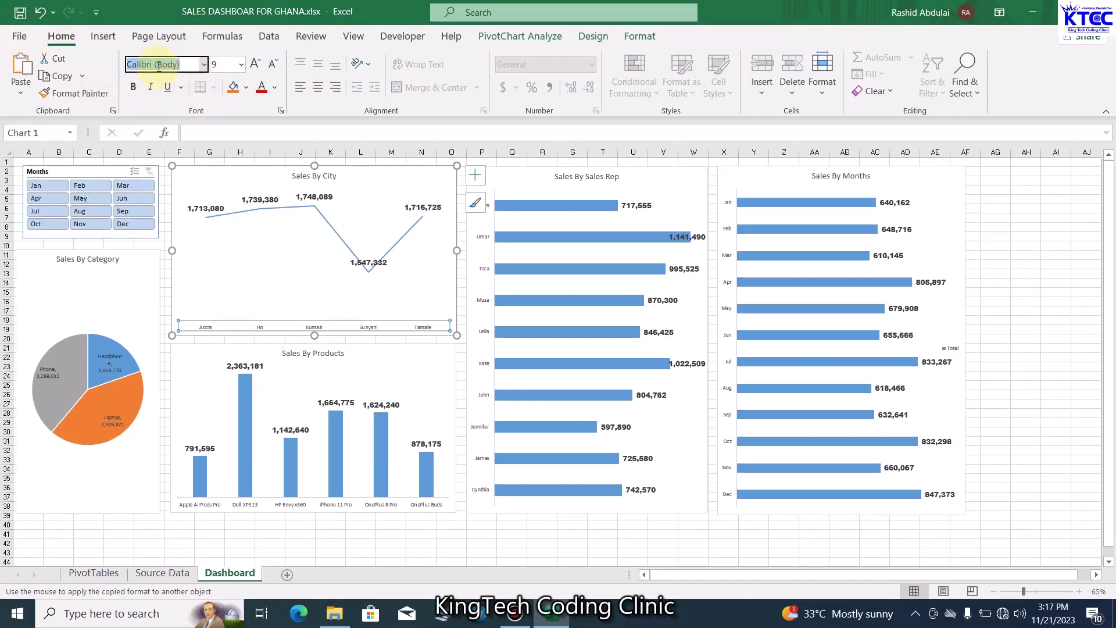
type("Times New Roman")
key("Return")
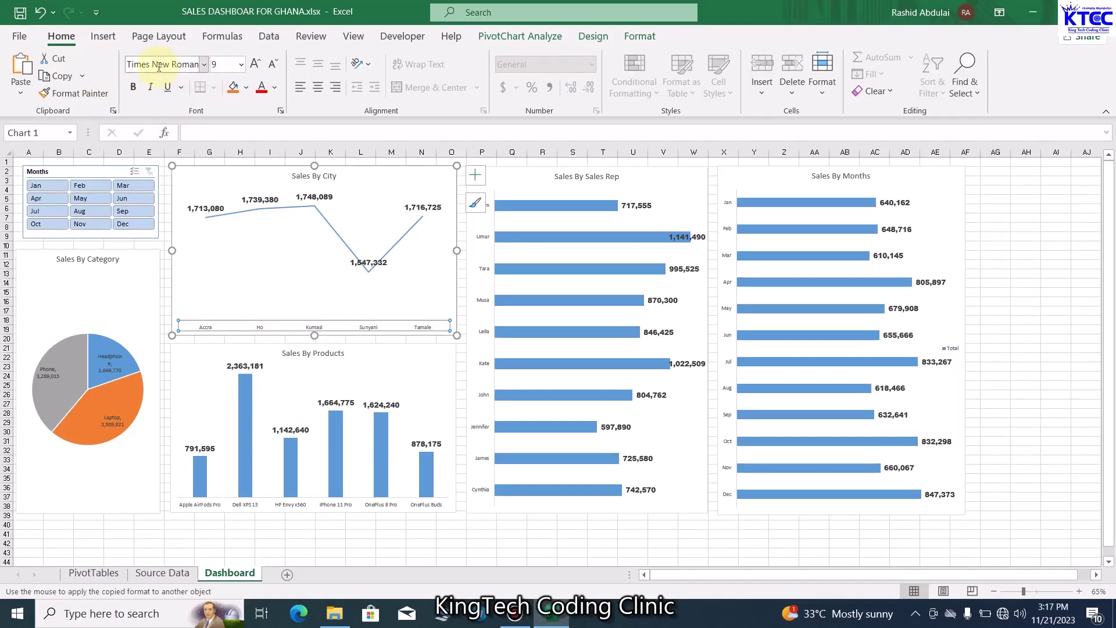
Set the city names on the Sales By City chart's horizontal axis to bold, size 12
left_click(260, 64)
left_click(259, 64)
left_click(259, 64)
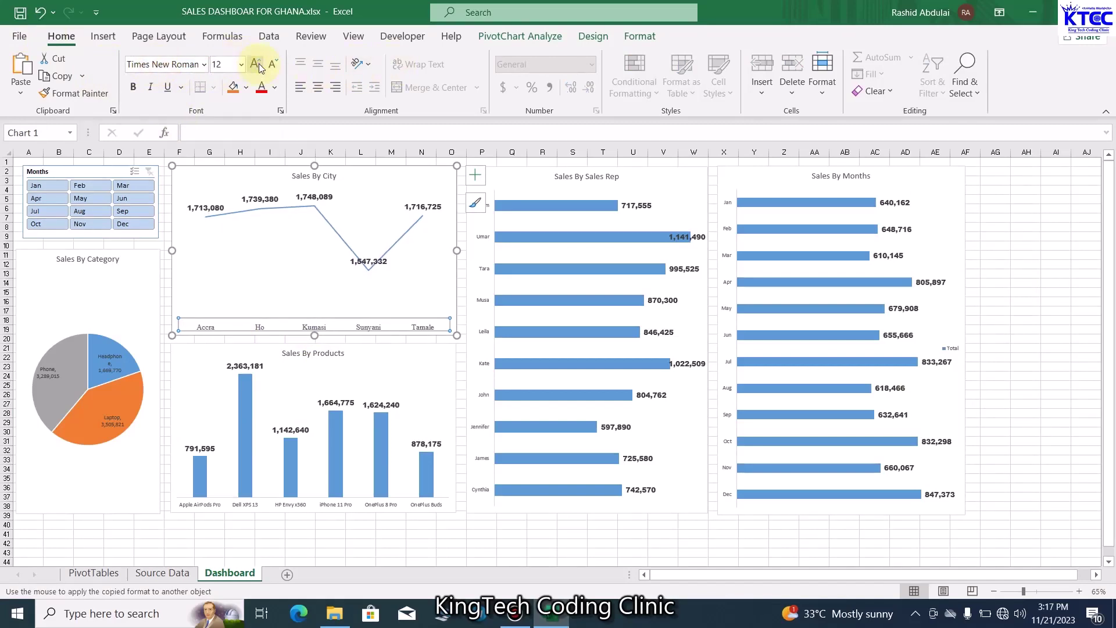
left_click(133, 88)
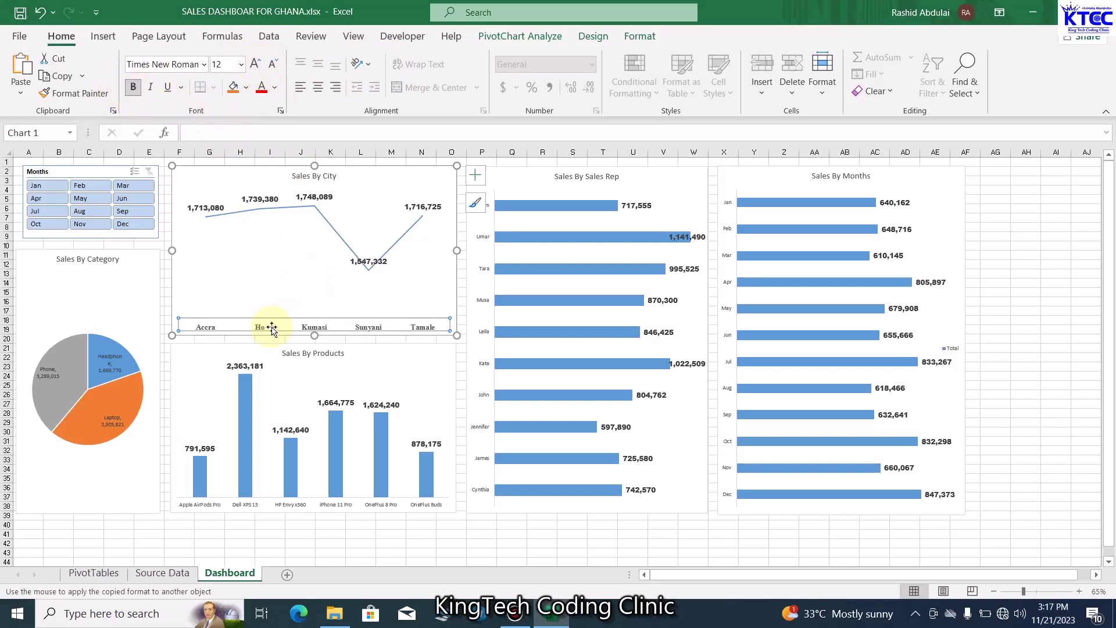
Copy the city axis label formatting to the Sales By Products, Sales By Sales Rep and Sales By Months charts and the Sales By Category data labels
double_click(89, 96)
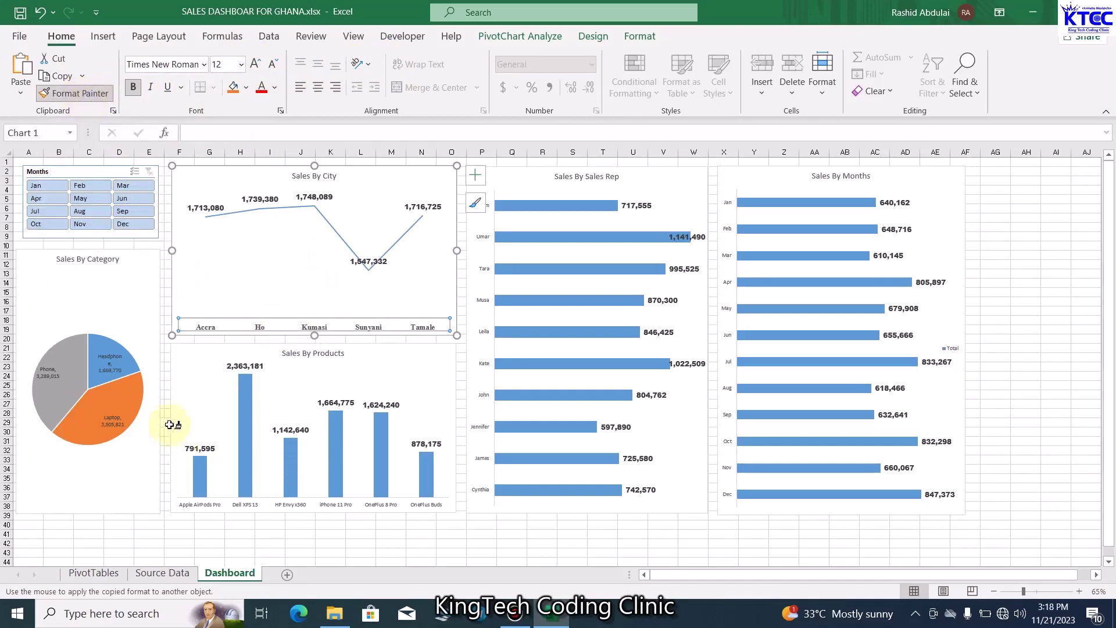
left_click(264, 510)
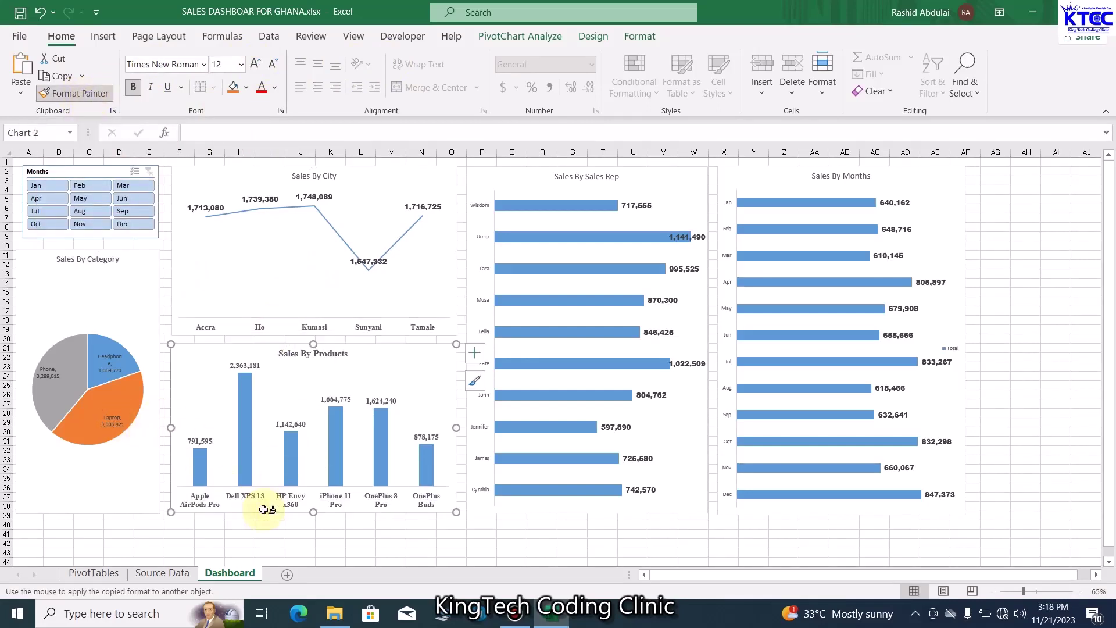
left_click(477, 329)
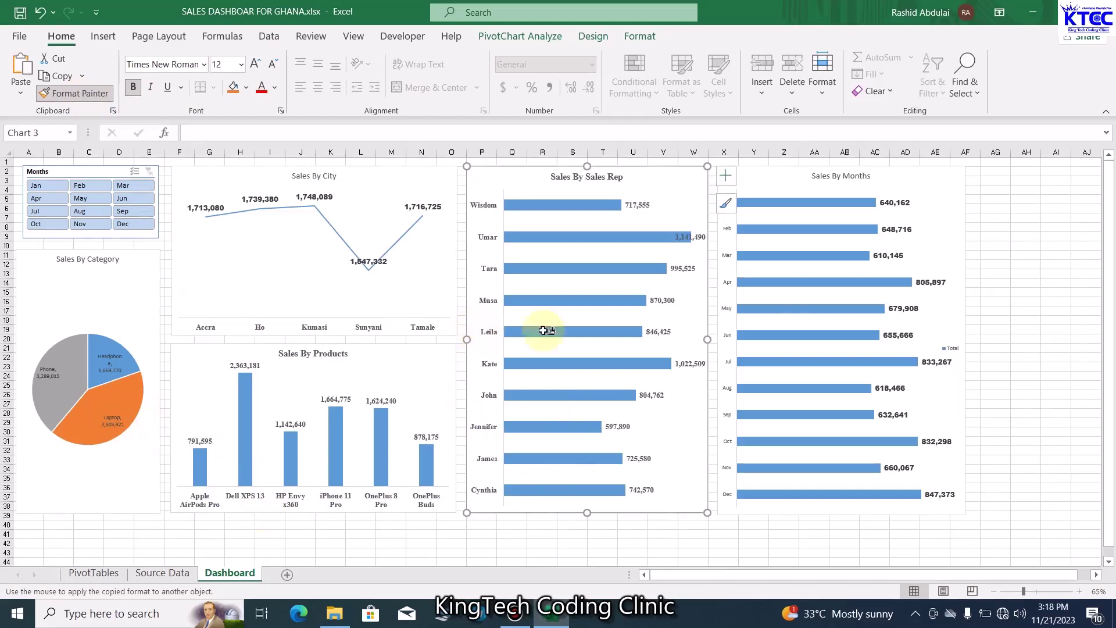
left_click(730, 331)
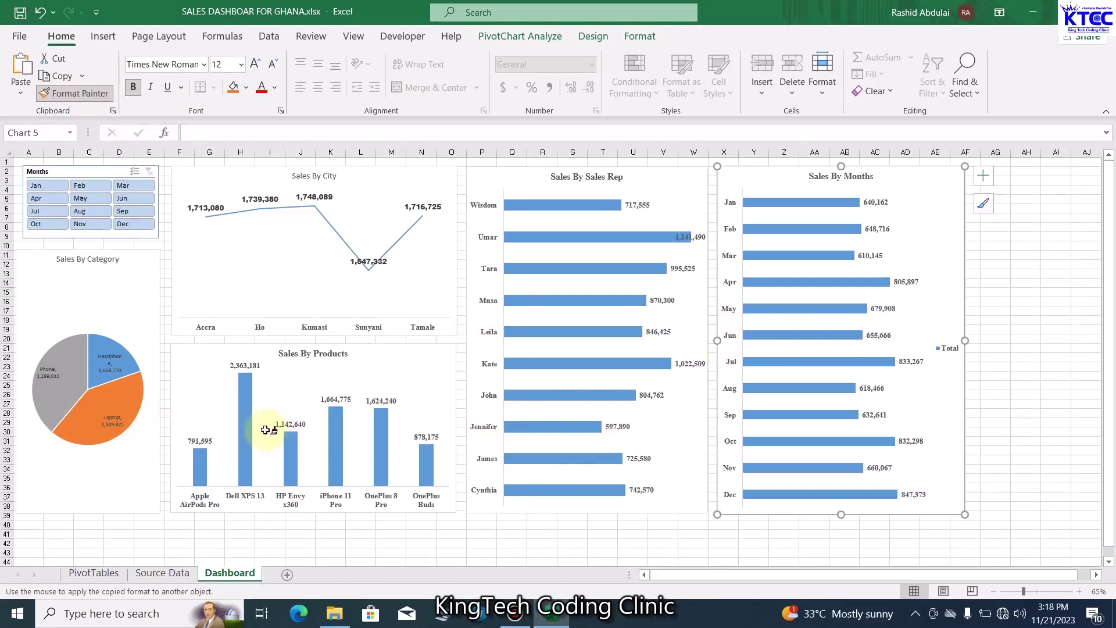
left_click(113, 417)
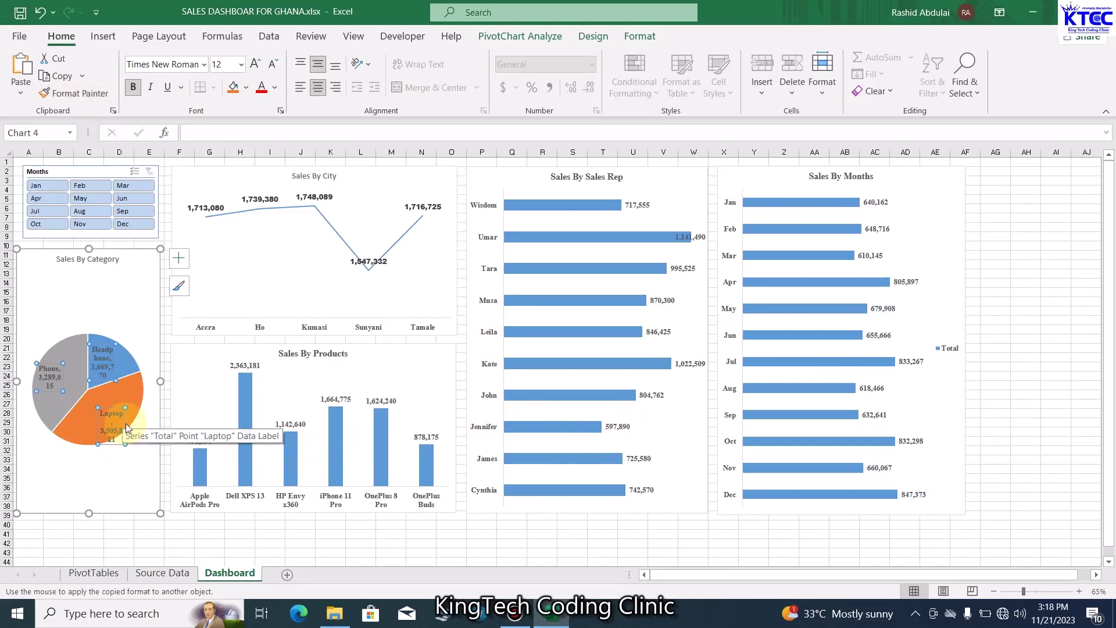
Nudge the Laptop data label slightly up and left within its slice of the Sales By Category pie chart
left_click(116, 412)
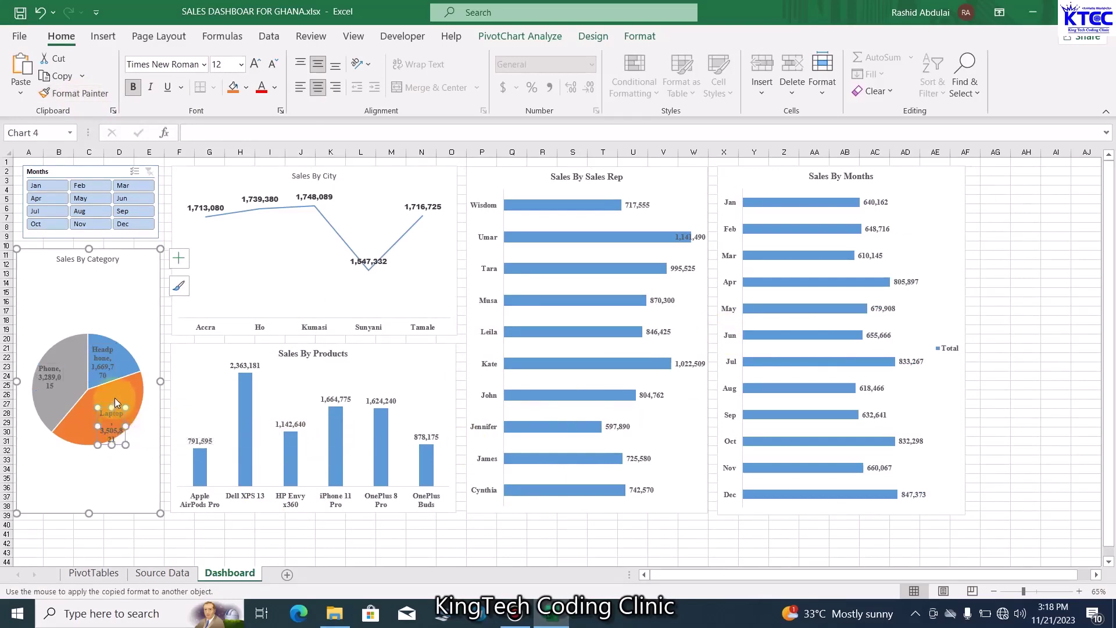
left_click(113, 411)
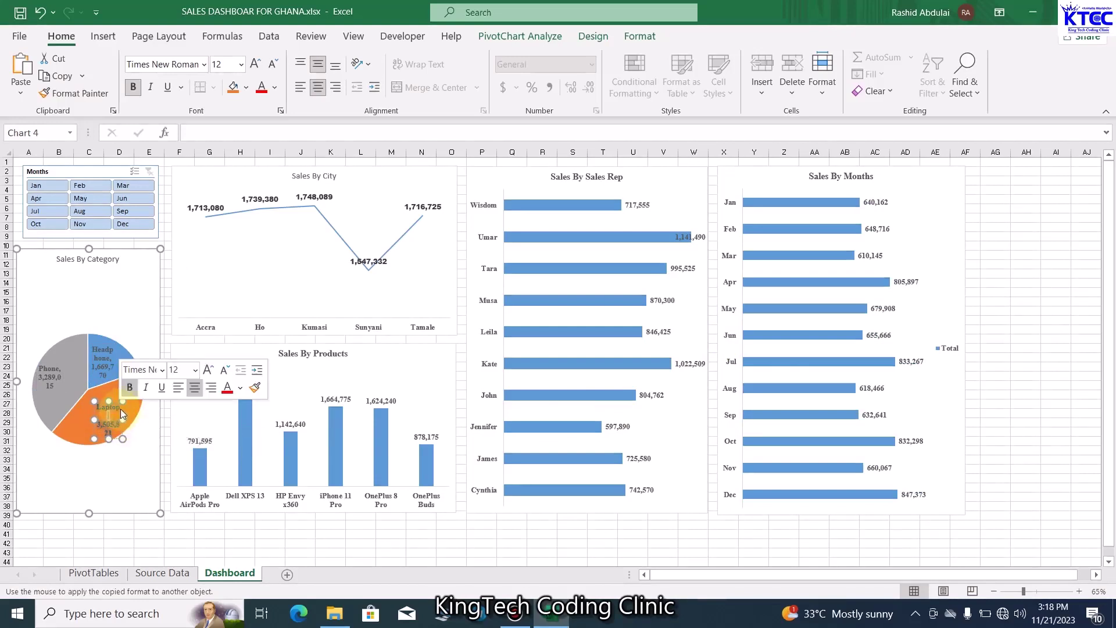
left_click(123, 414)
left_click(120, 417)
left_click(120, 423)
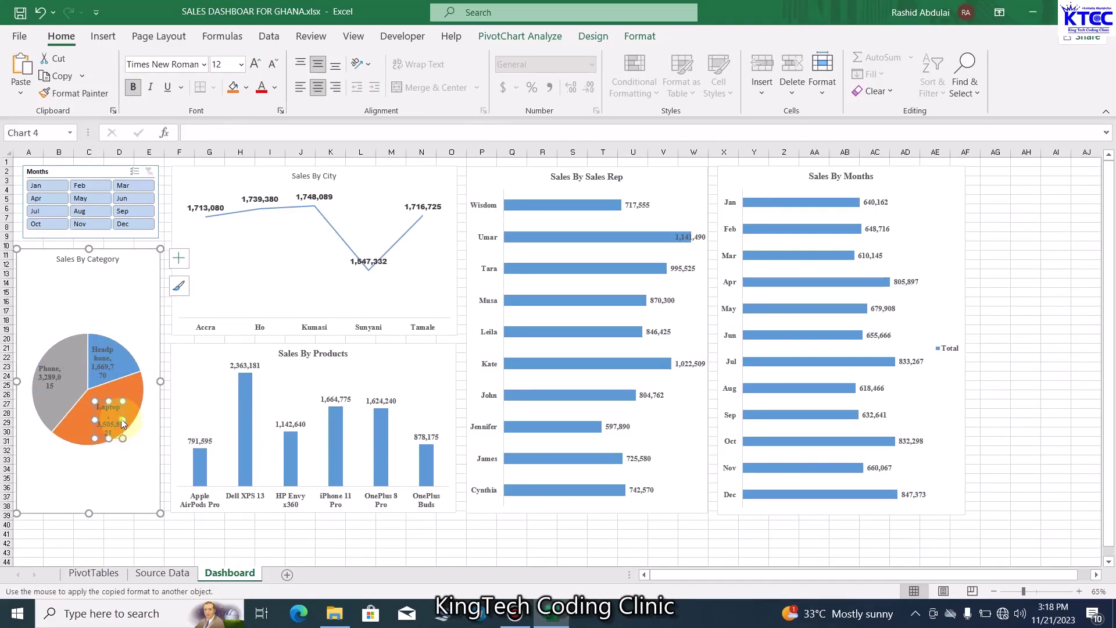
double_click(121, 419)
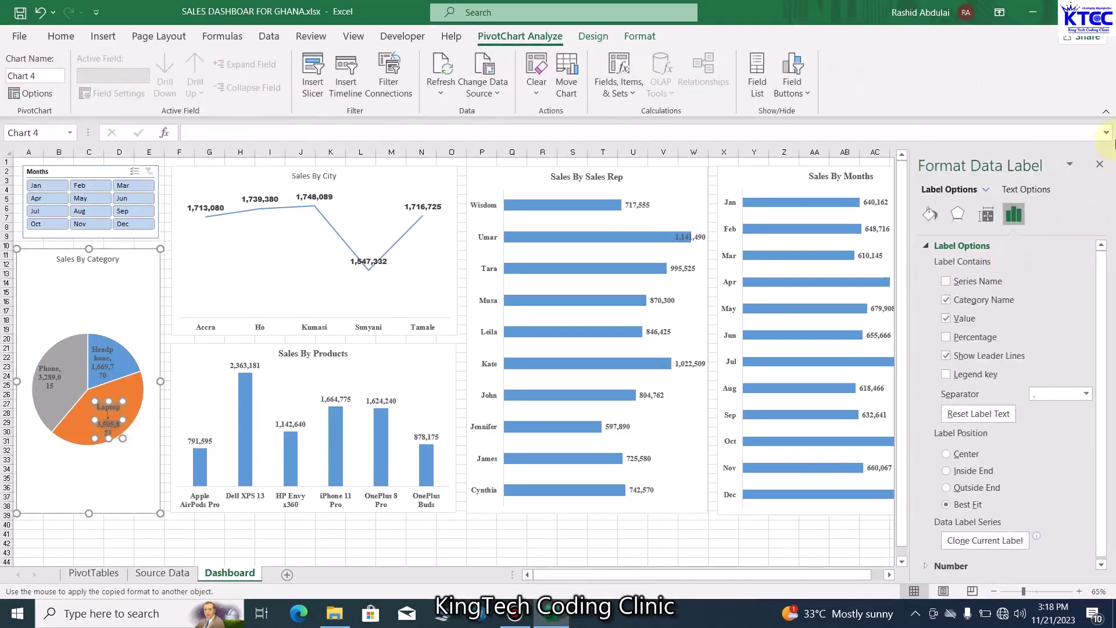
left_click(1100, 164)
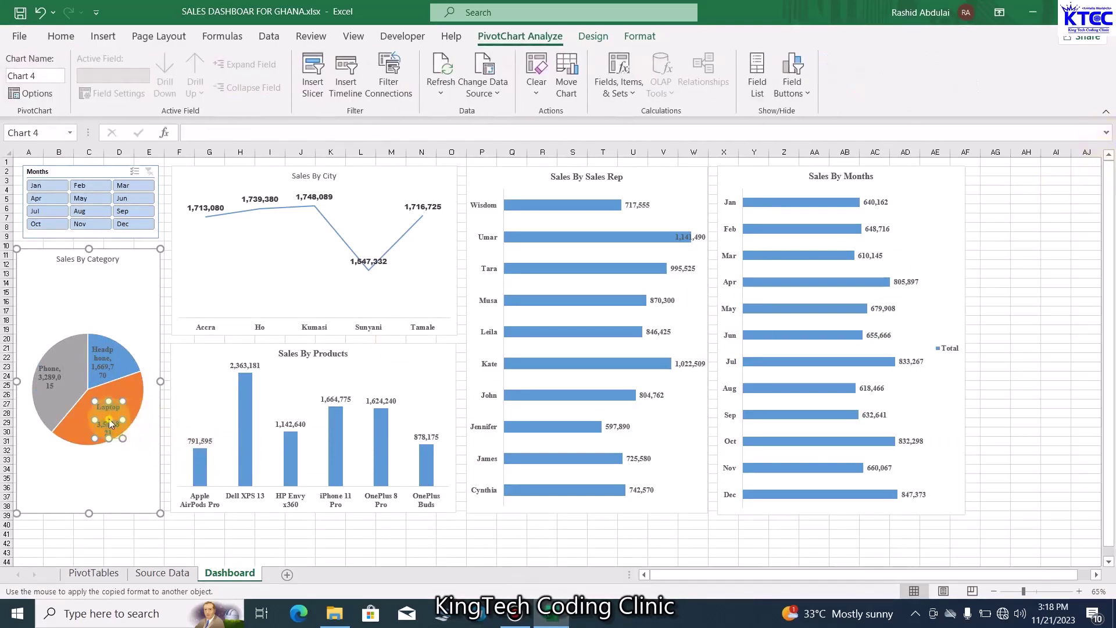
Extend the bold Times New Roman formatting to the Sales By Category chart's title
left_click(138, 414)
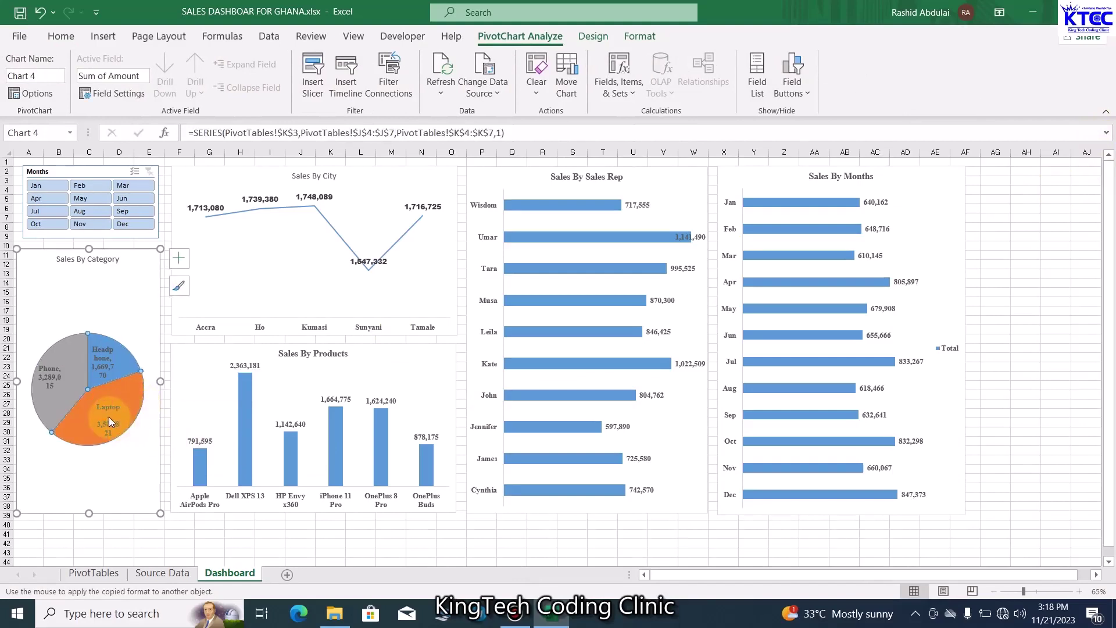
left_click(110, 417)
left_click(148, 417)
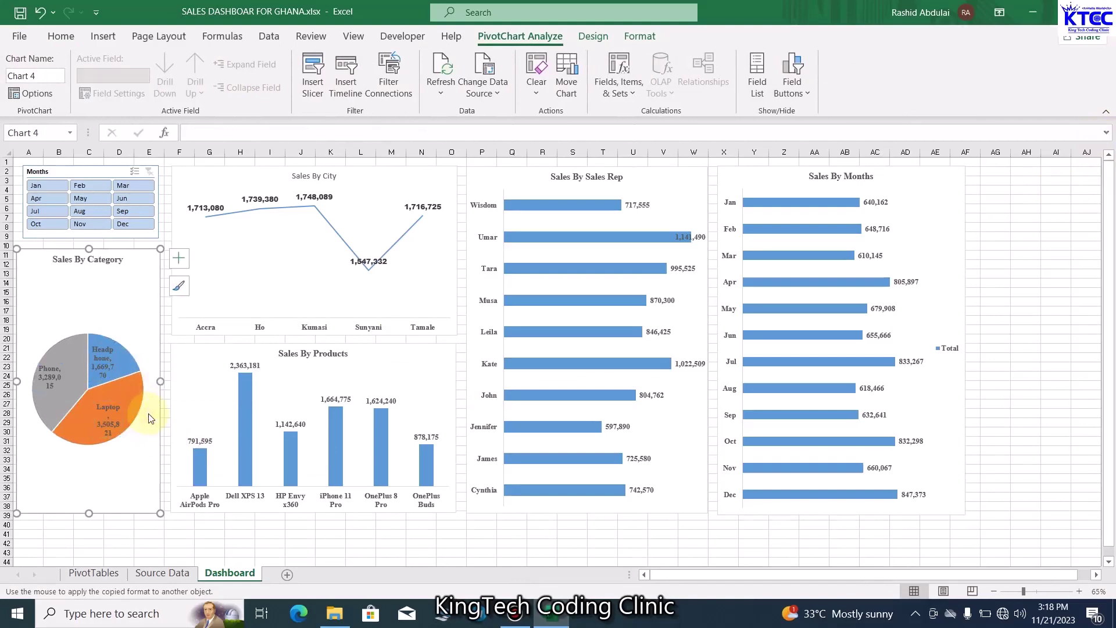
Format the Sales By City chart title in red, italic Arial Black
left_click(271, 282)
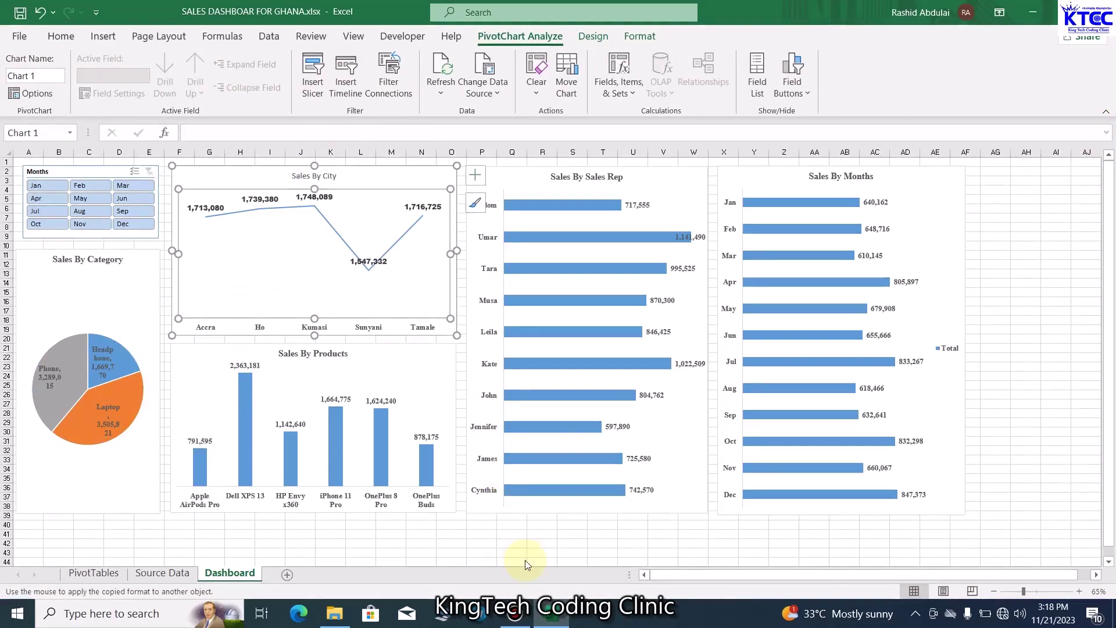
key("Escape")
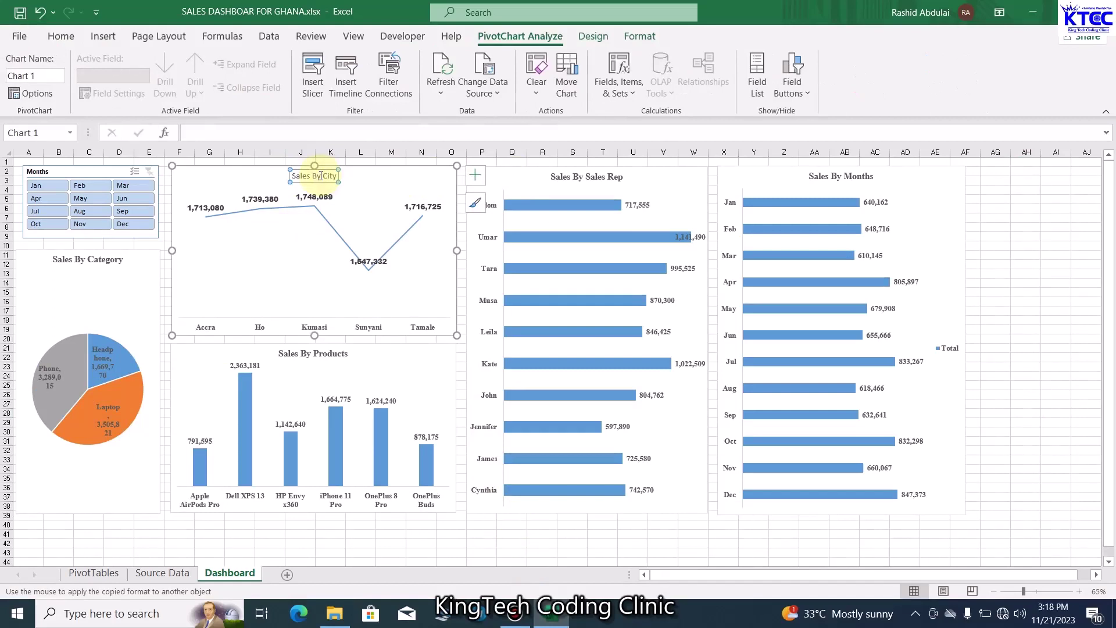
left_click(61, 36)
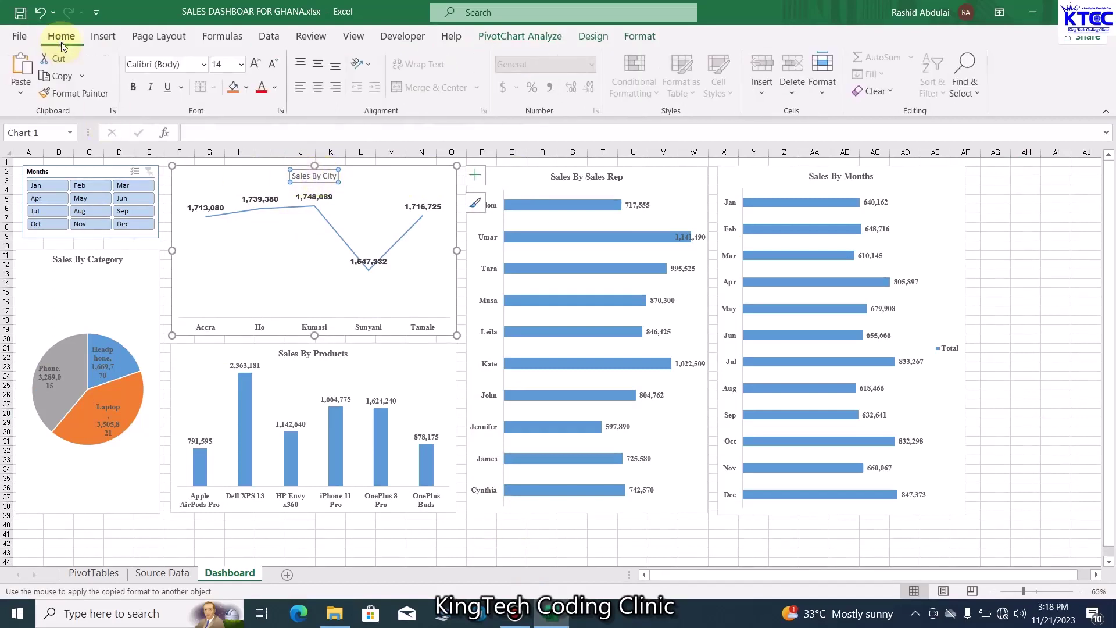
left_click(157, 68)
type("Arial Black")
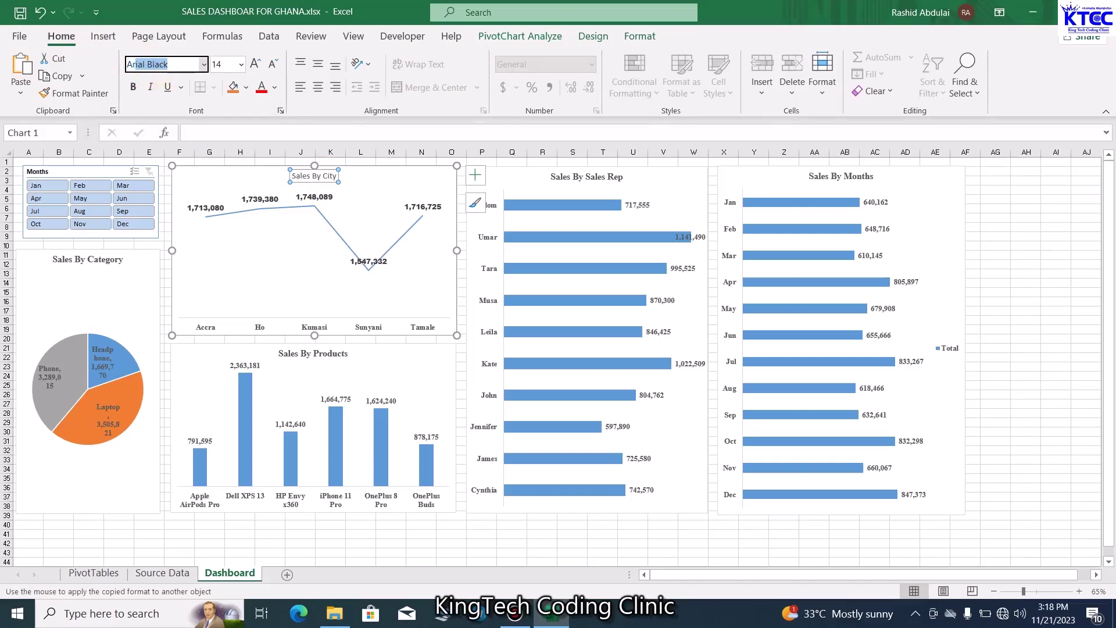
key("Return")
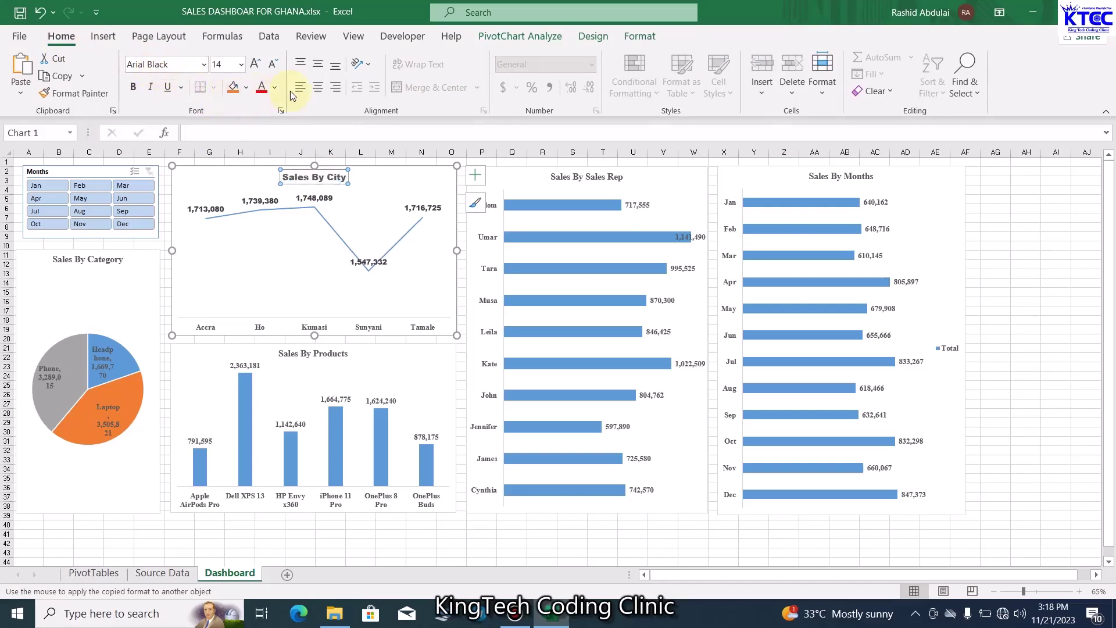
left_click(275, 88)
left_click(276, 247)
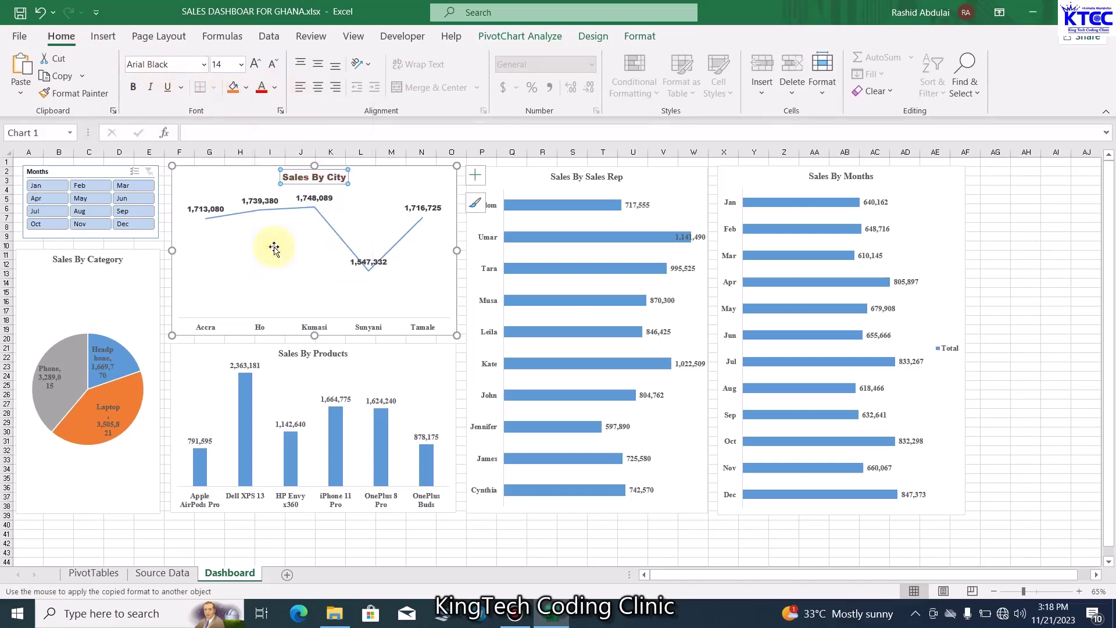
left_click(151, 90)
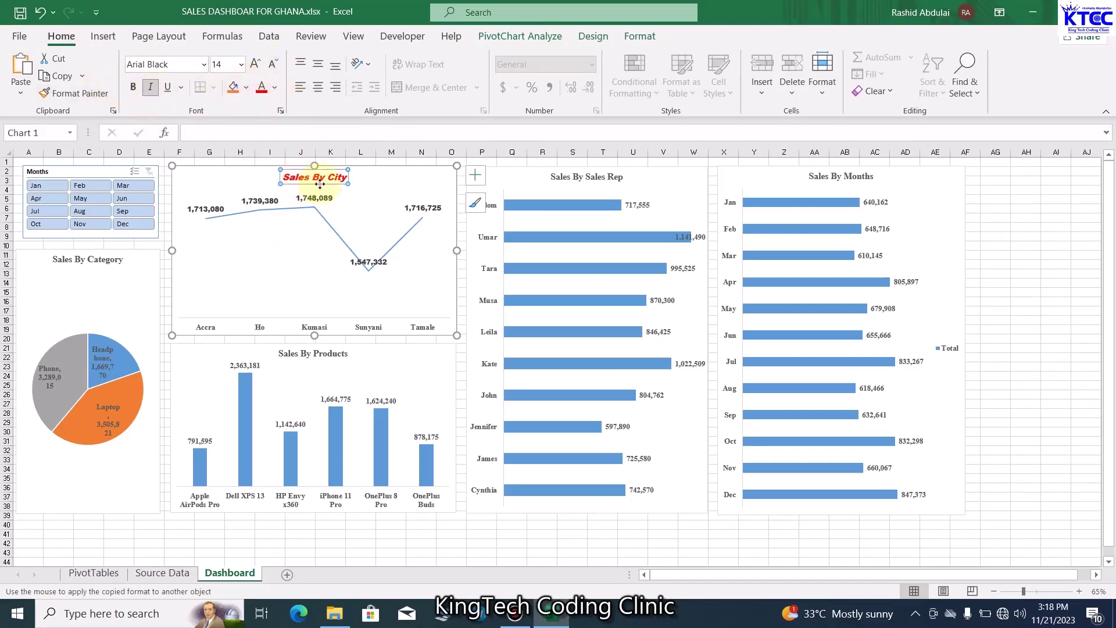
Copy the Sales By City title formatting to the titles of the Sales By Products, Category, Sales Rep and Months charts
left_click(90, 96)
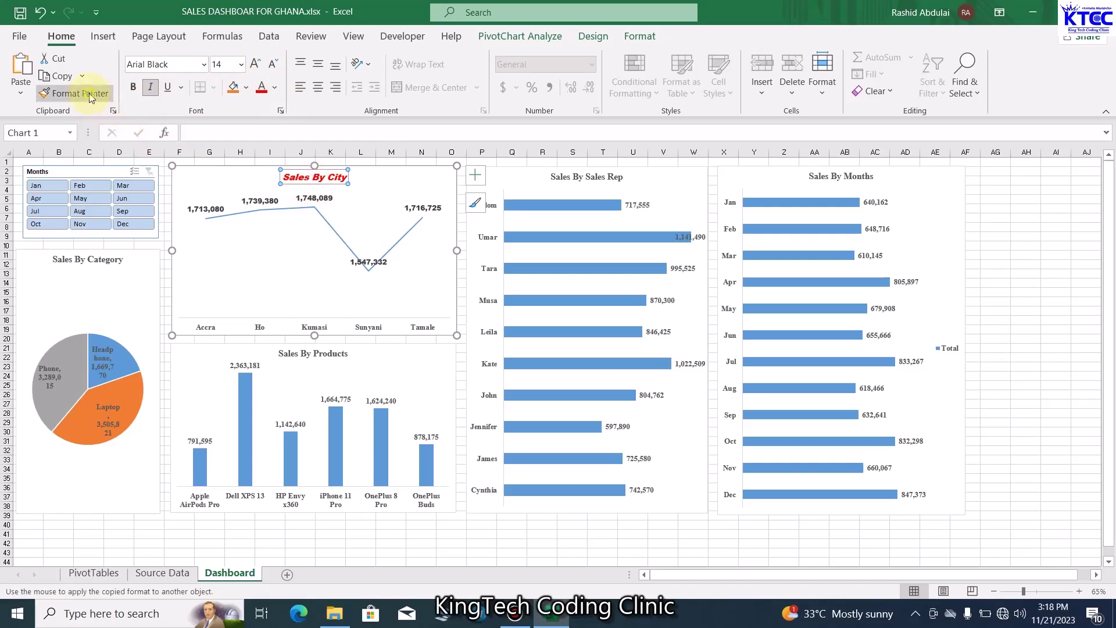
left_click(338, 357)
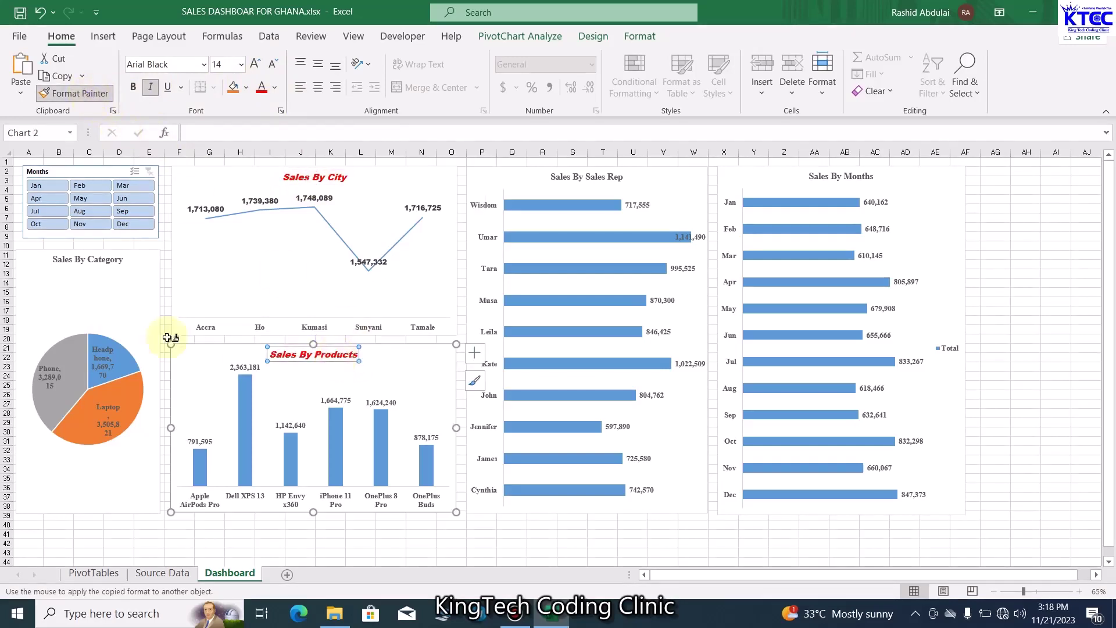
left_click(86, 262)
left_click(567, 176)
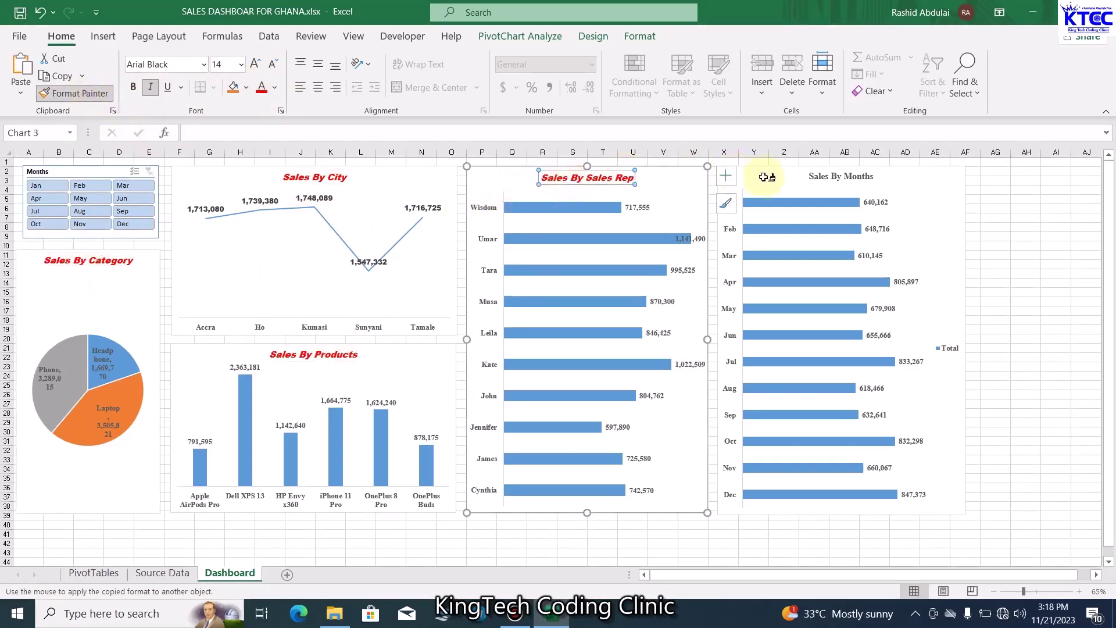
left_click(812, 178)
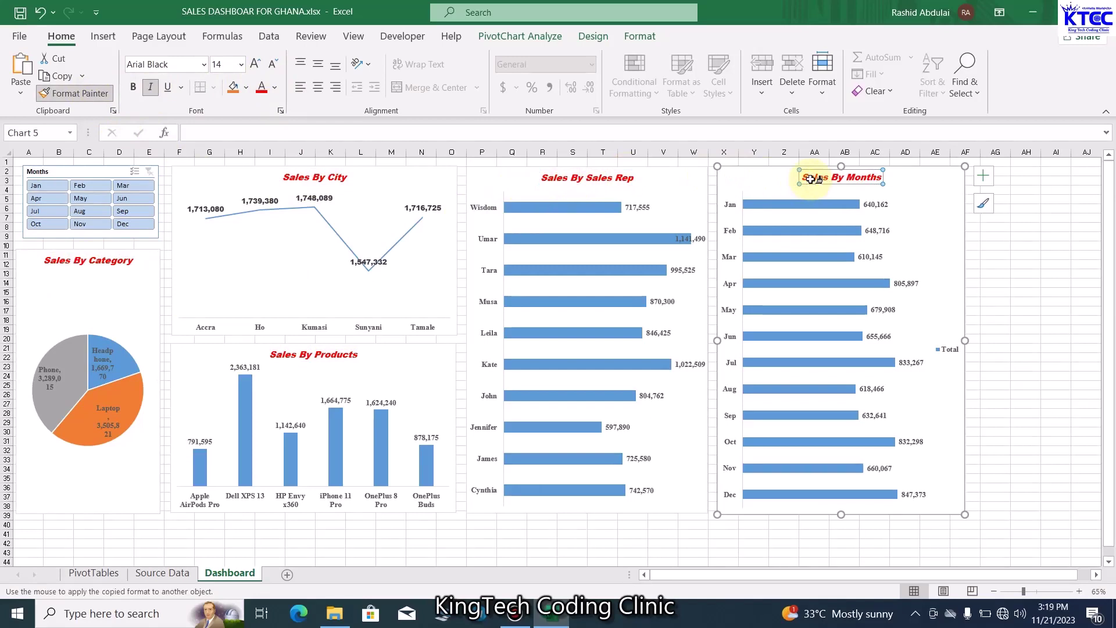
key("Escape")
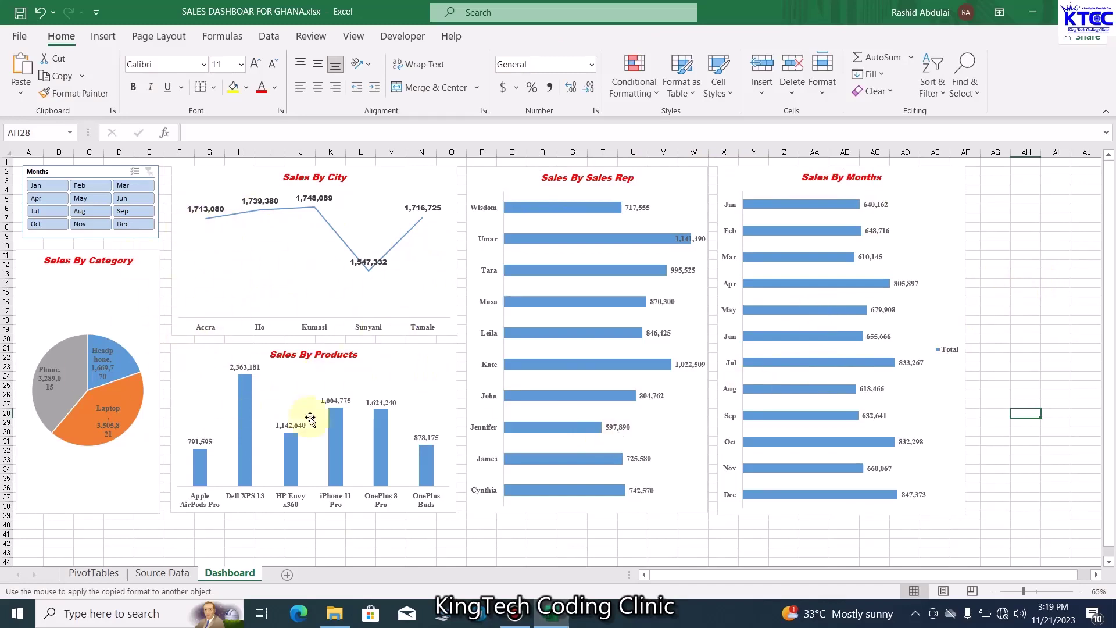
Recolor the Sales By City line chart with Colorful Palette 3
left_click(343, 237)
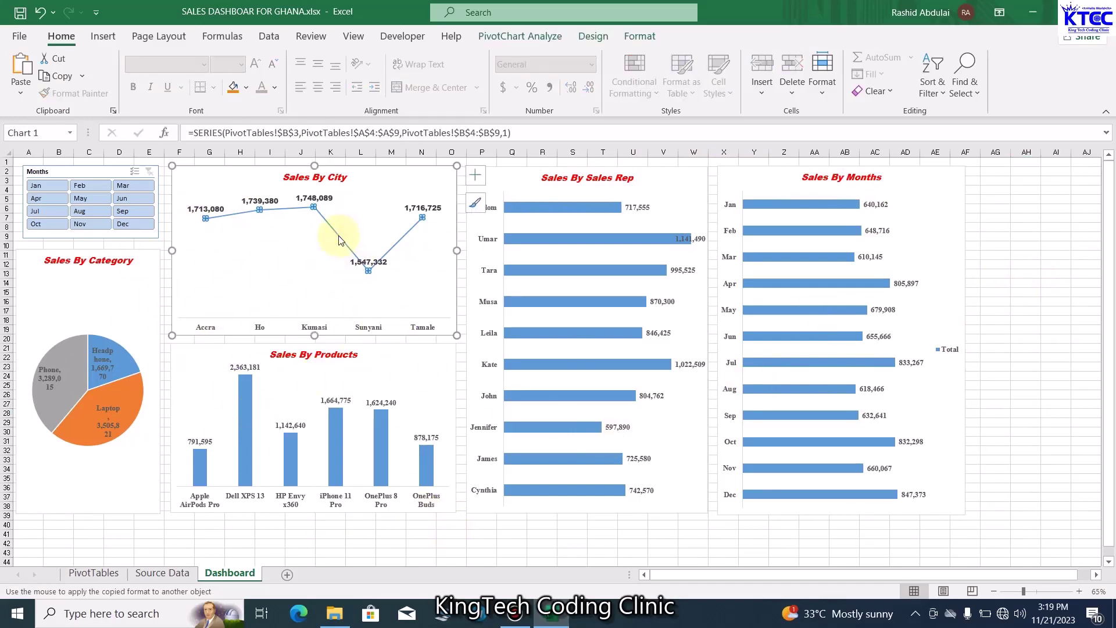
left_click(592, 38)
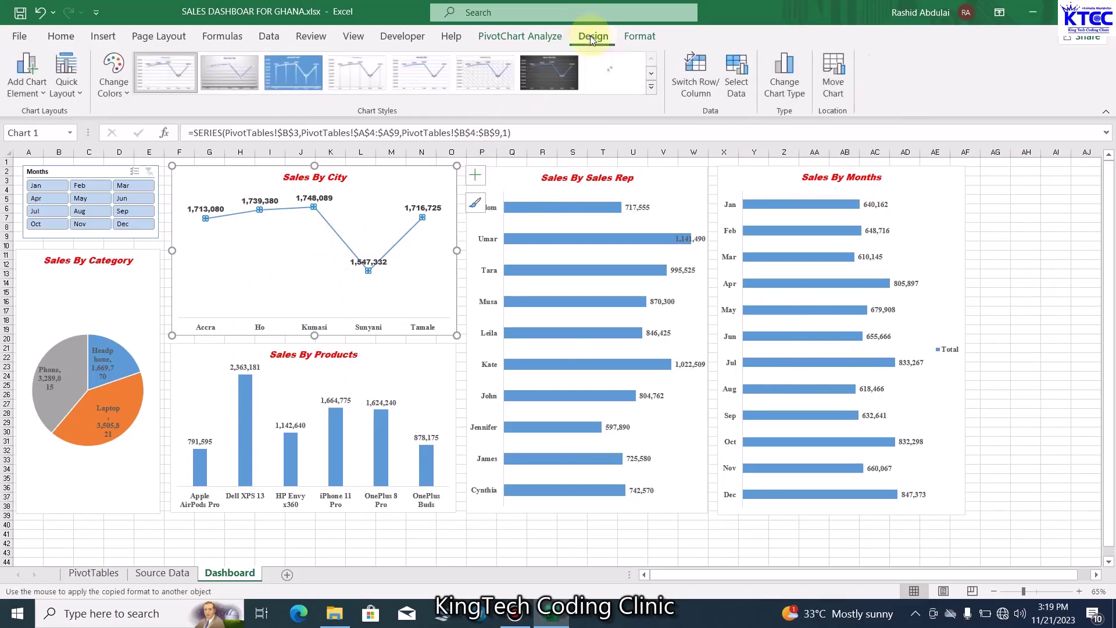
left_click(124, 94)
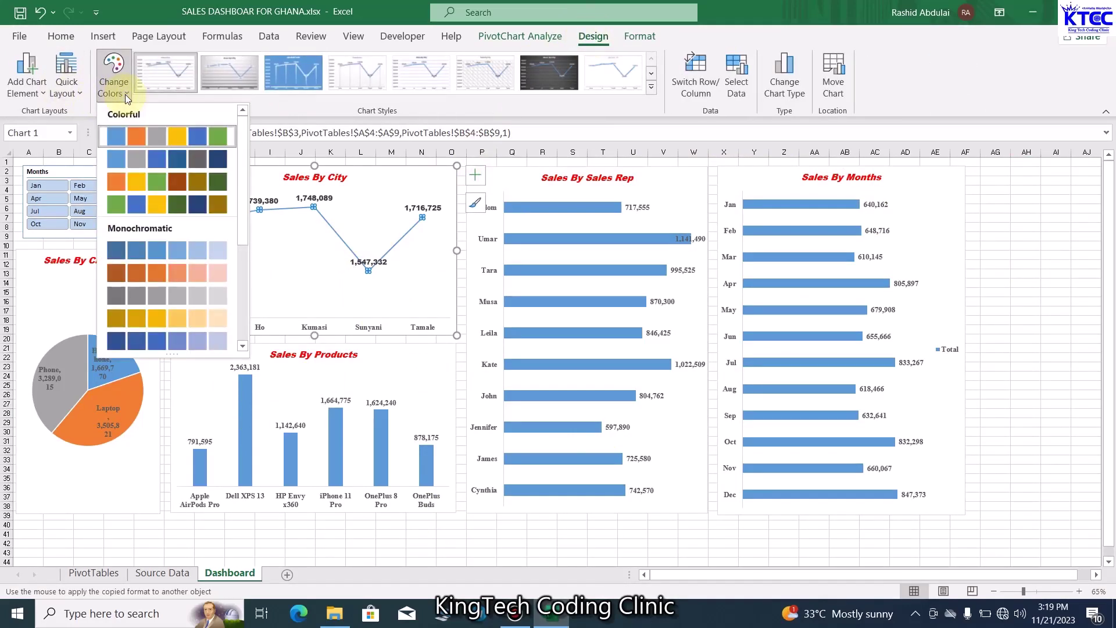
left_click(216, 137)
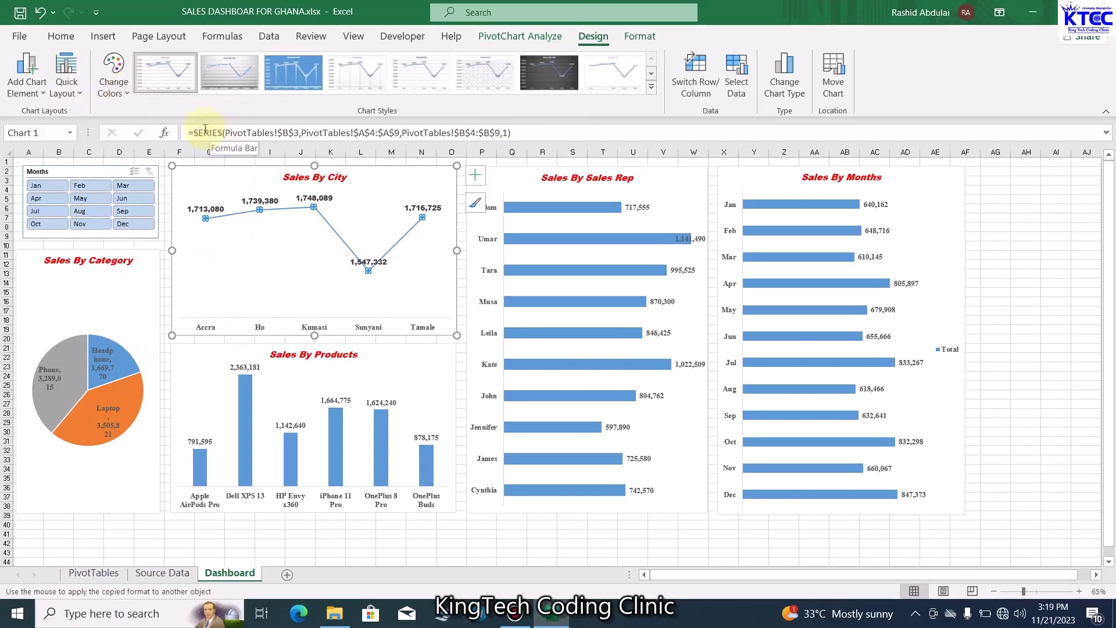
left_click(129, 89)
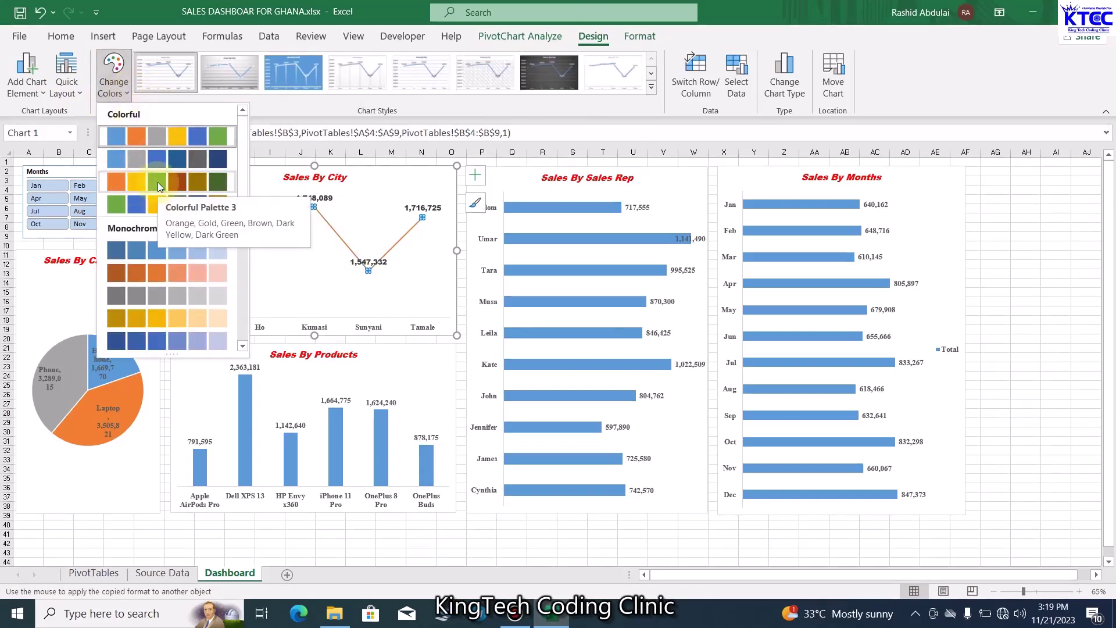
left_click(215, 134)
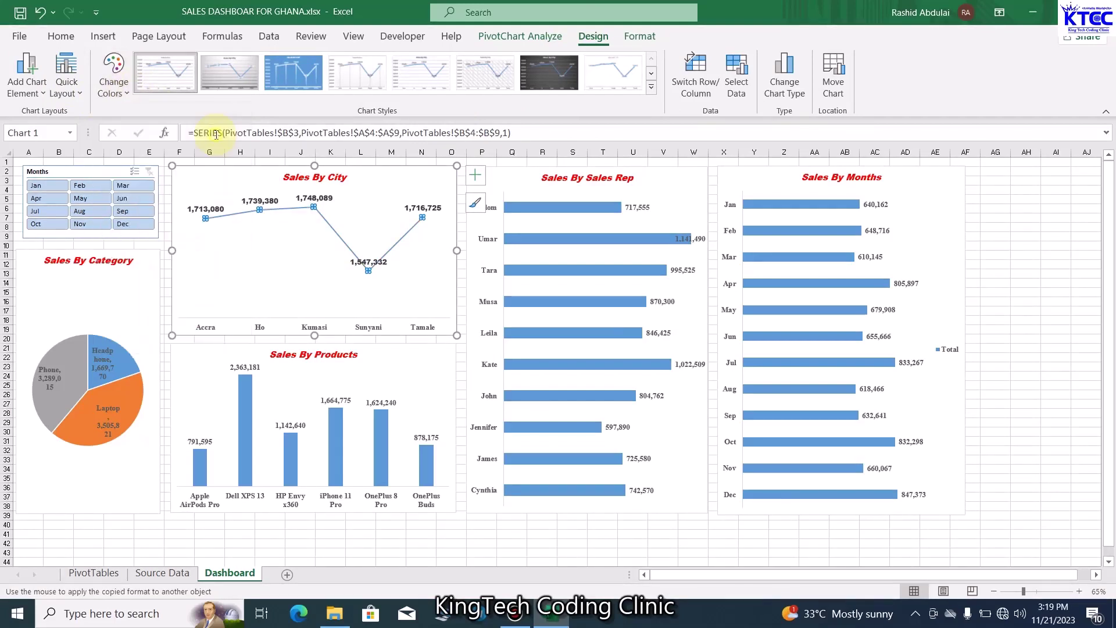
left_click(281, 268)
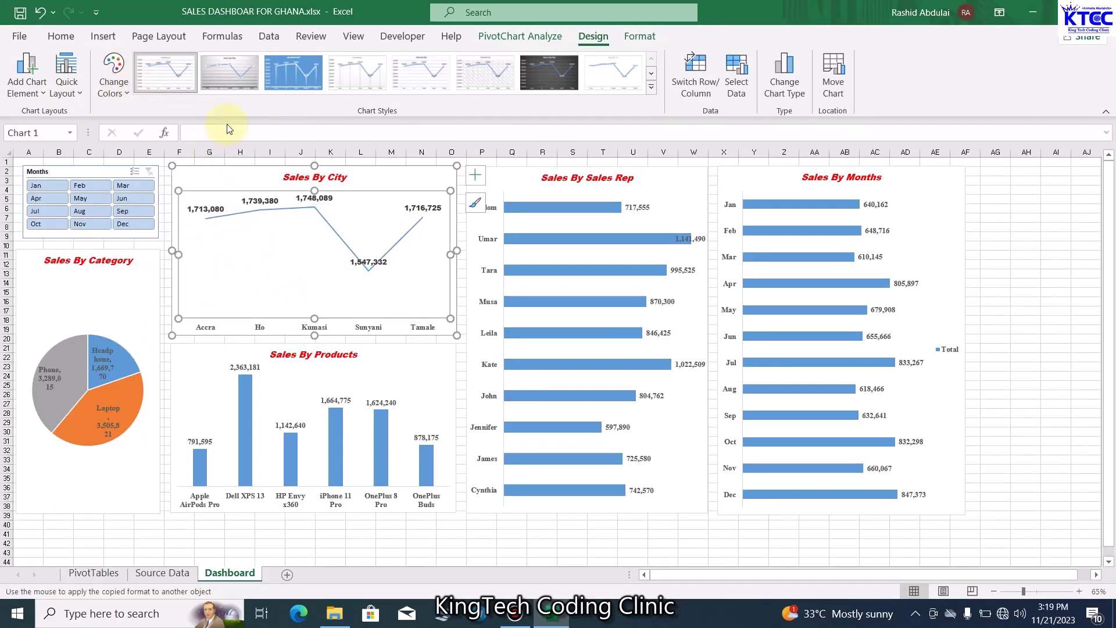
left_click(114, 84)
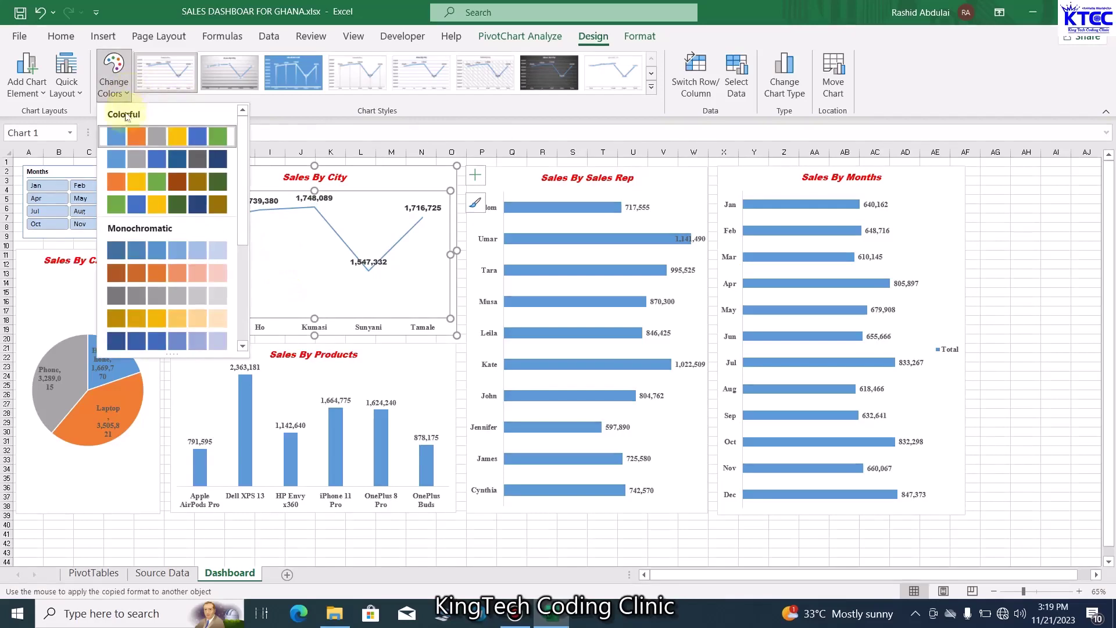
left_click(155, 181)
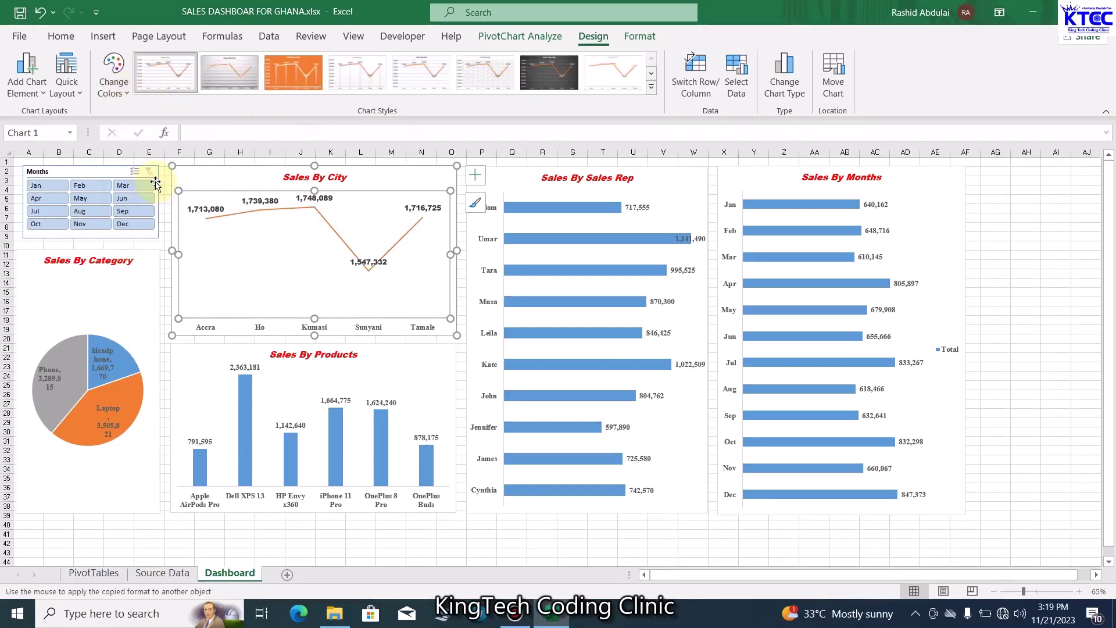
Recolor the Sales By City line with the green-led Colorful palette and the Sales By Products columns with the dark blue Monochromatic palette
left_click(129, 88)
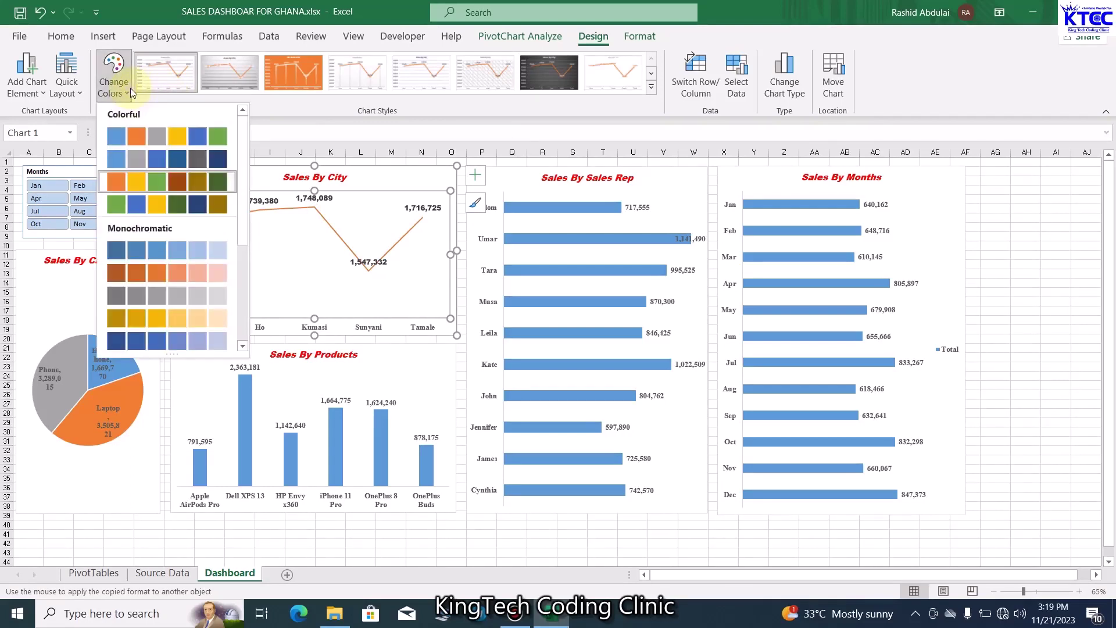
left_click(118, 206)
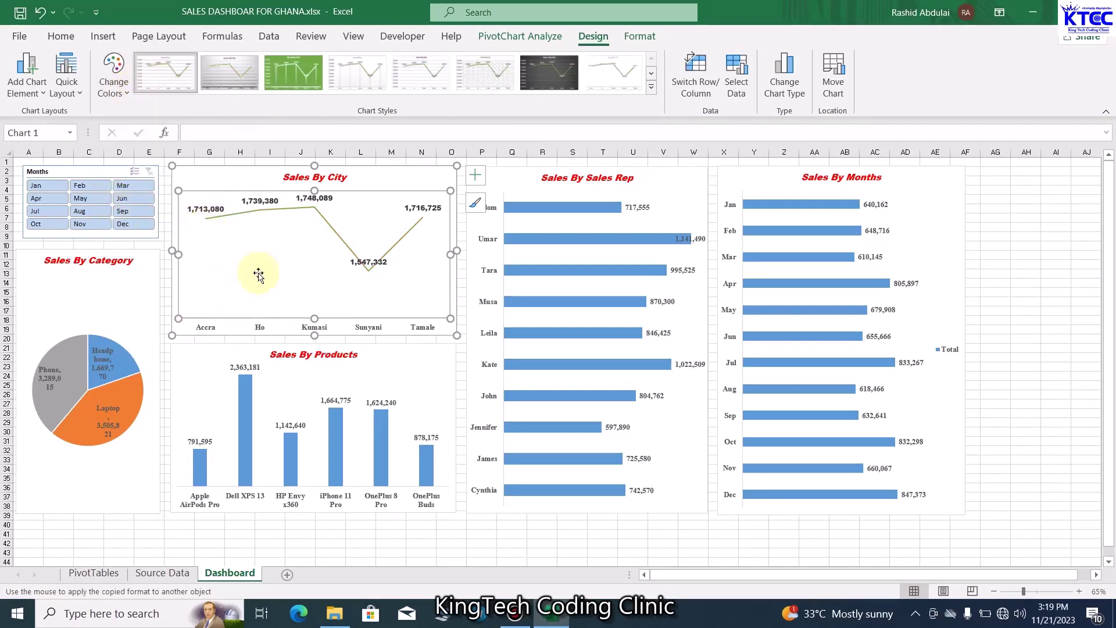
left_click(336, 438)
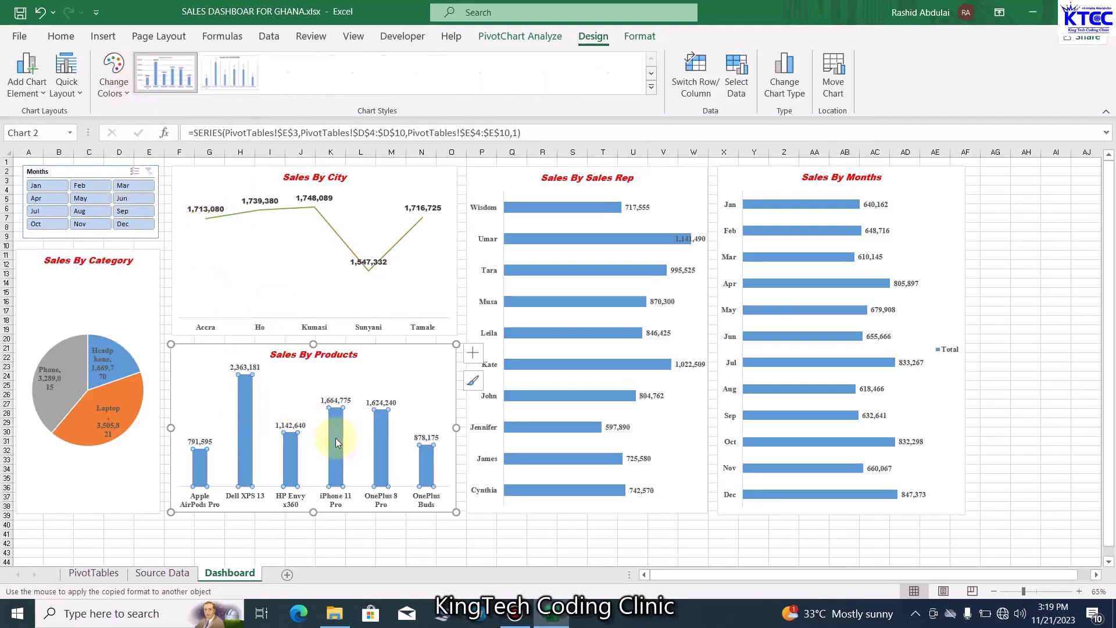
left_click(123, 92)
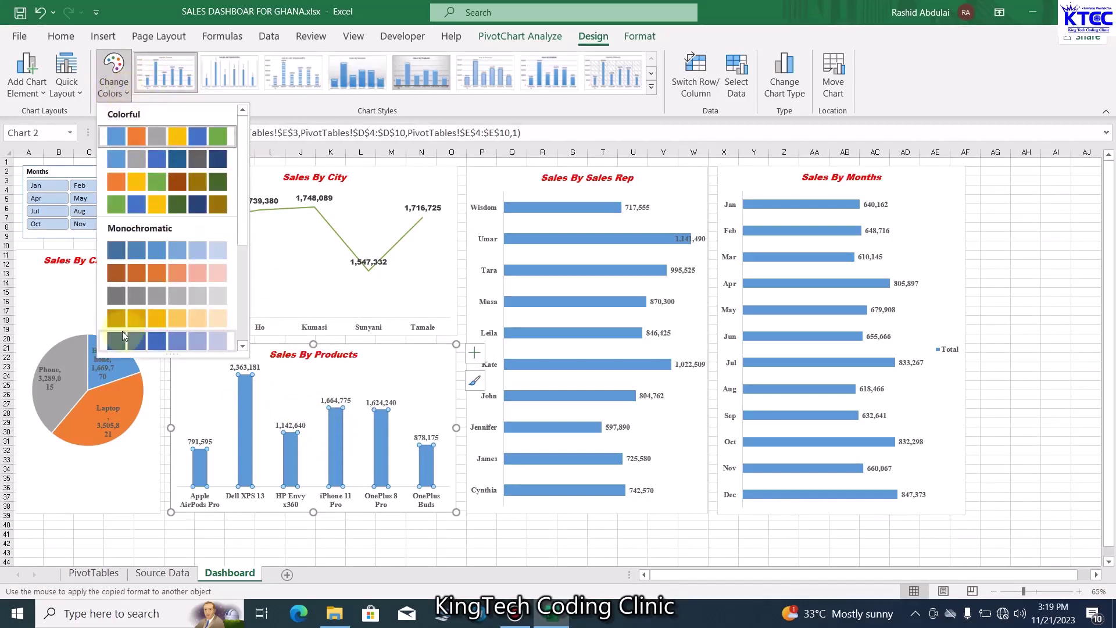
key("Escape")
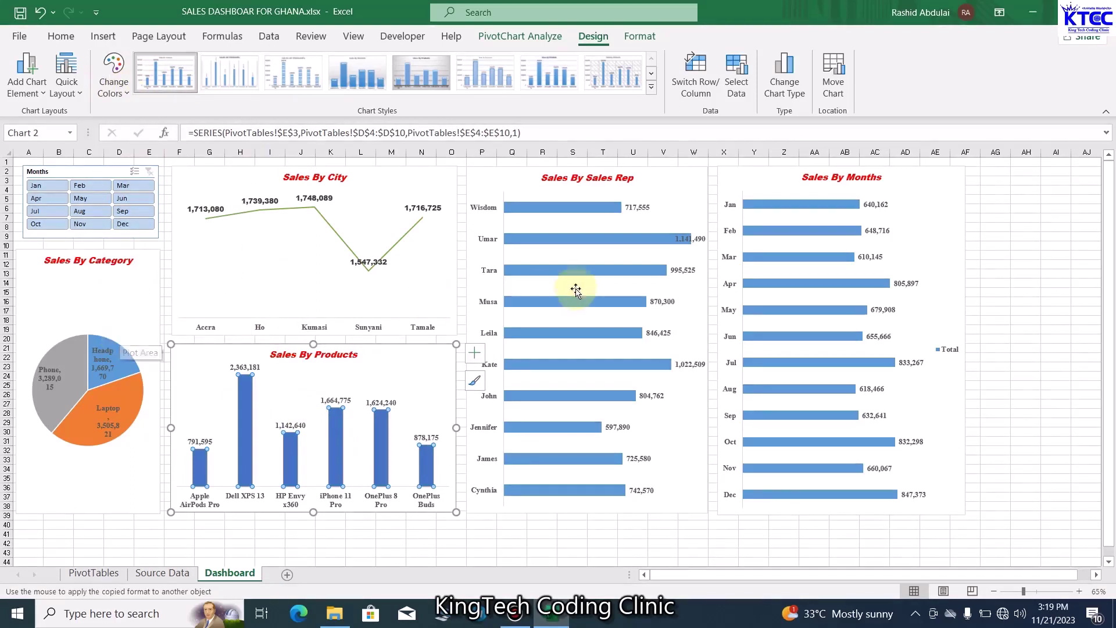
Recolor the bars of the Sales By Sales Rep chart orange
left_click(569, 243)
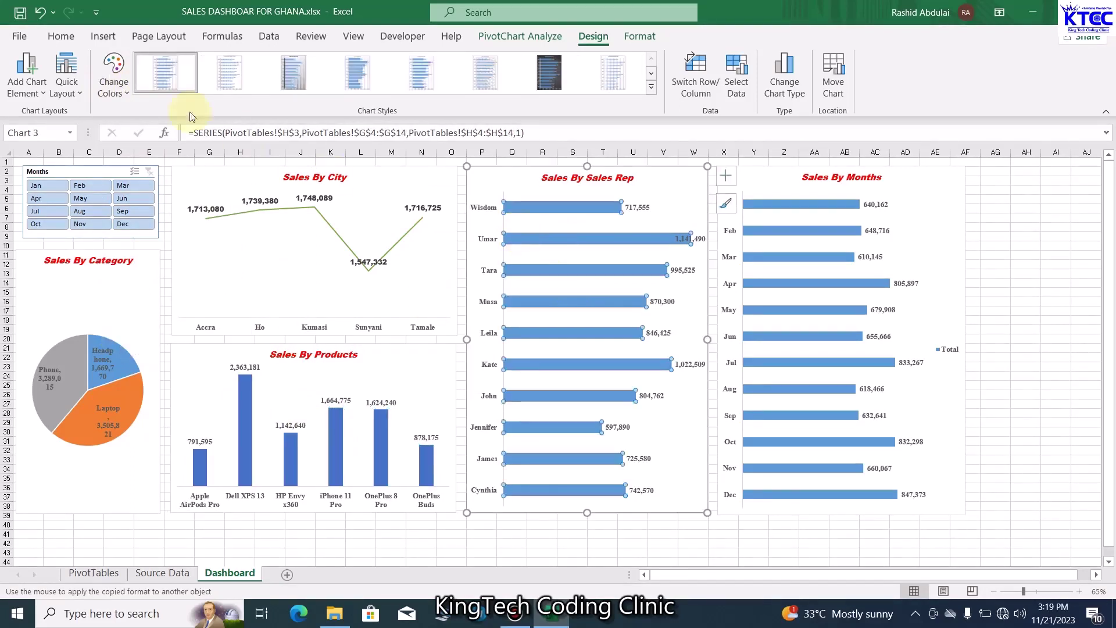
left_click(127, 95)
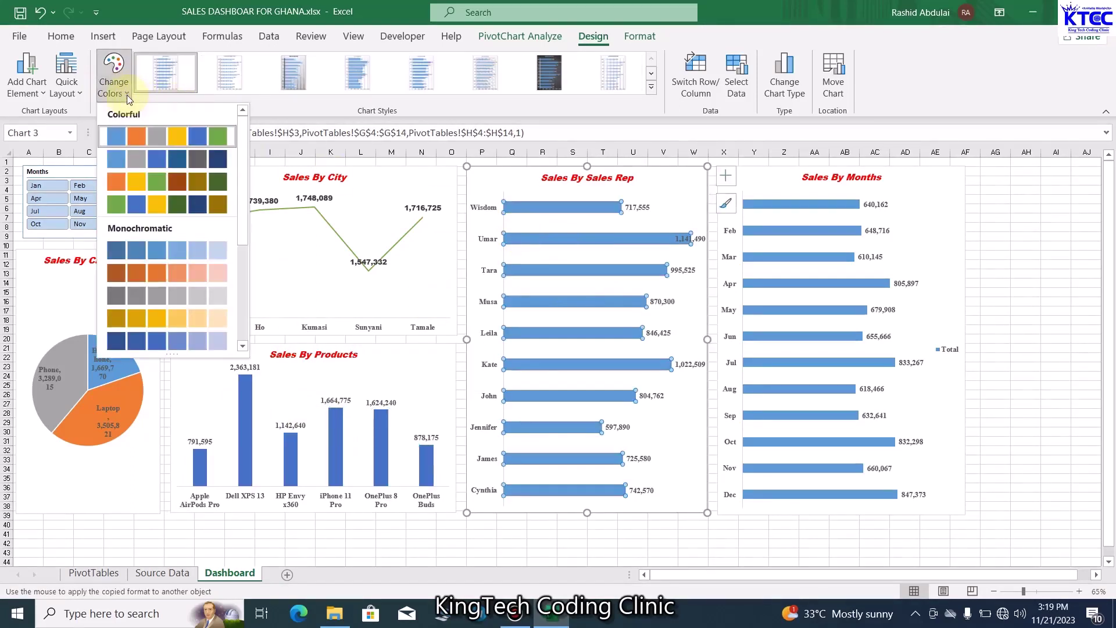
key("Escape")
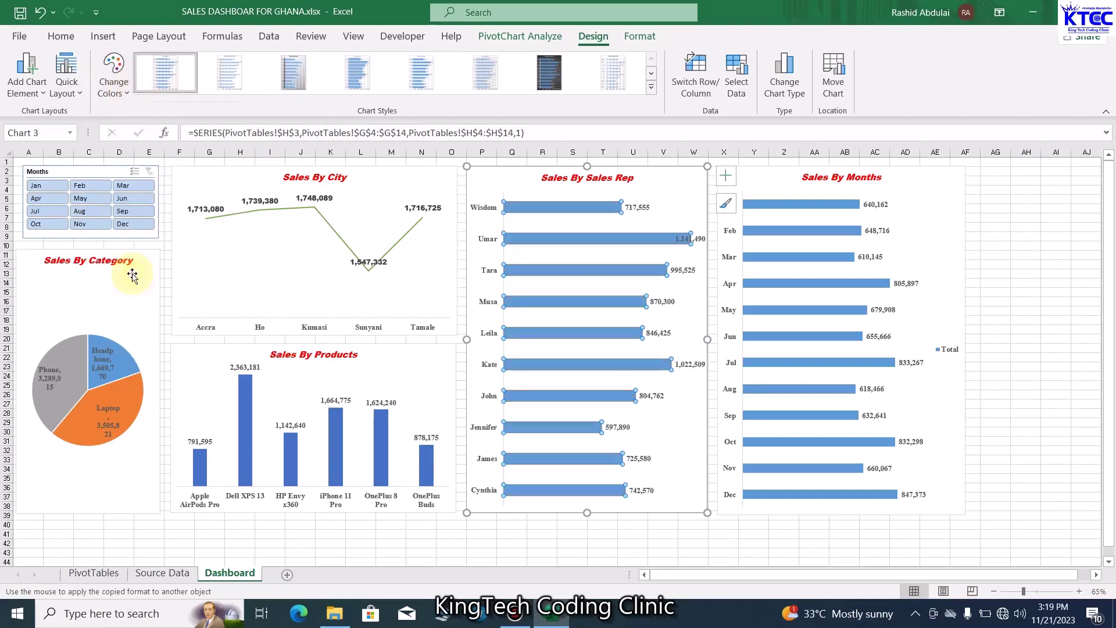
Recolor the Sales By Months bars green using the Colorful palette that starts with green, blue and gold
left_click(795, 228)
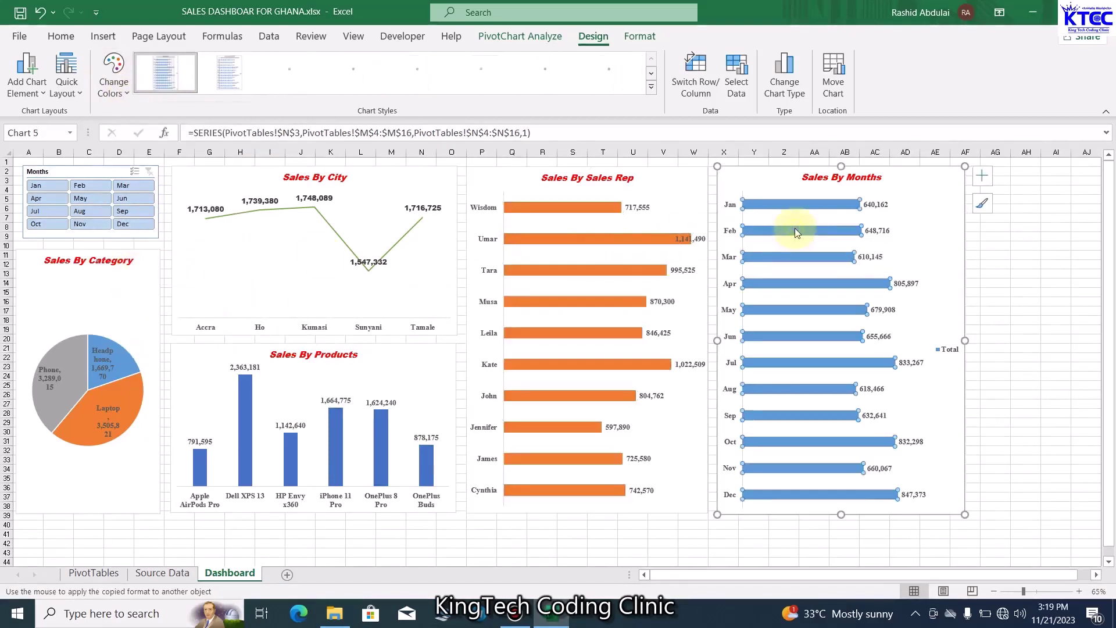
left_click(126, 95)
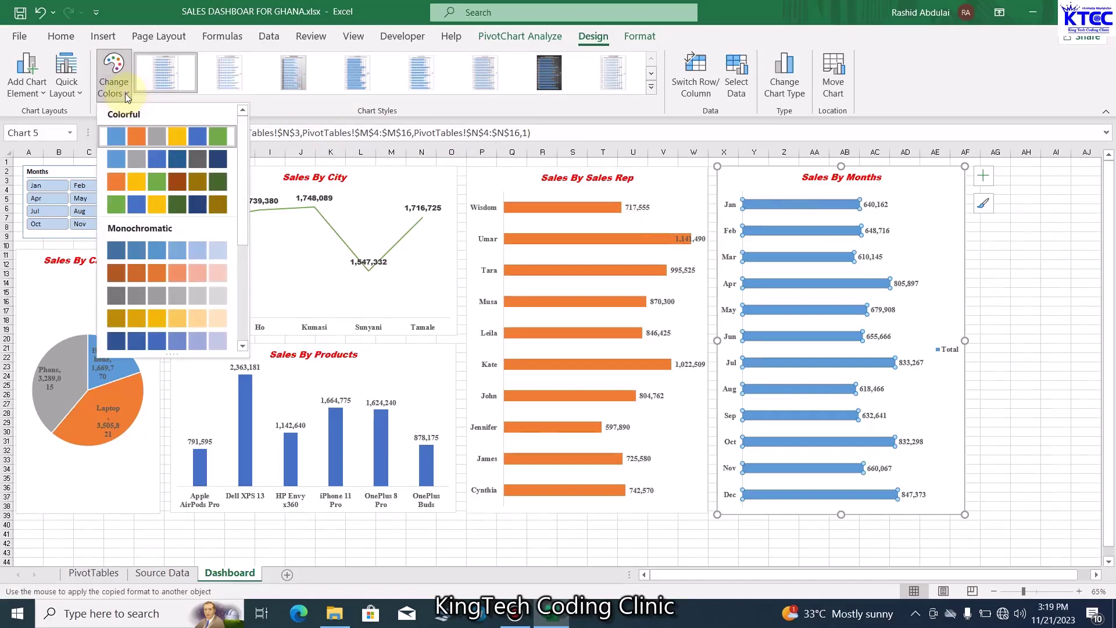
left_click(221, 136)
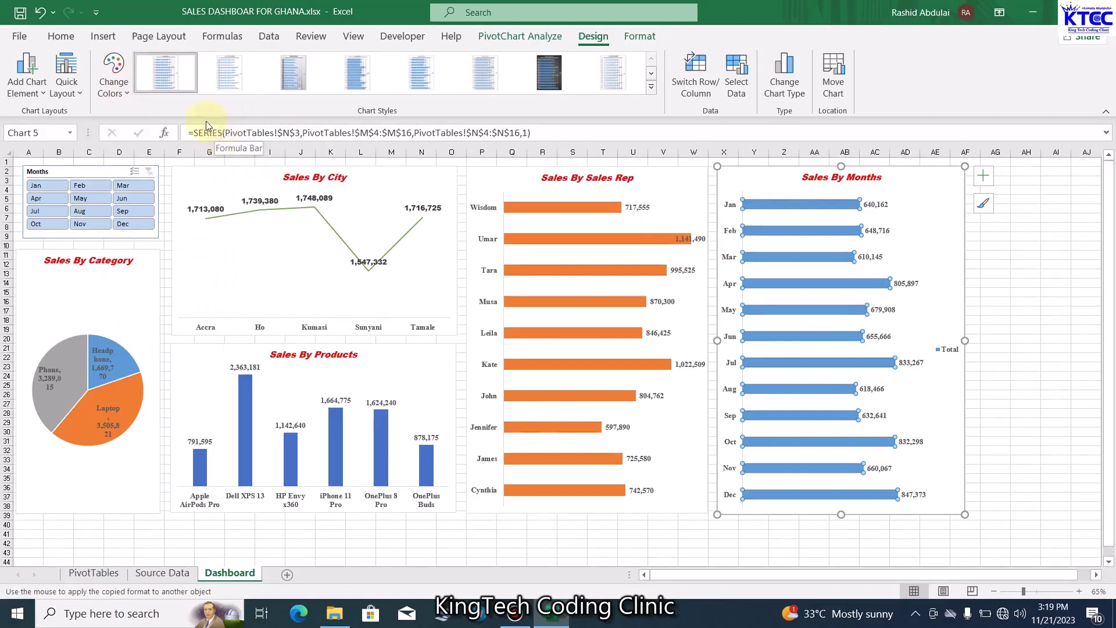
left_click(135, 100)
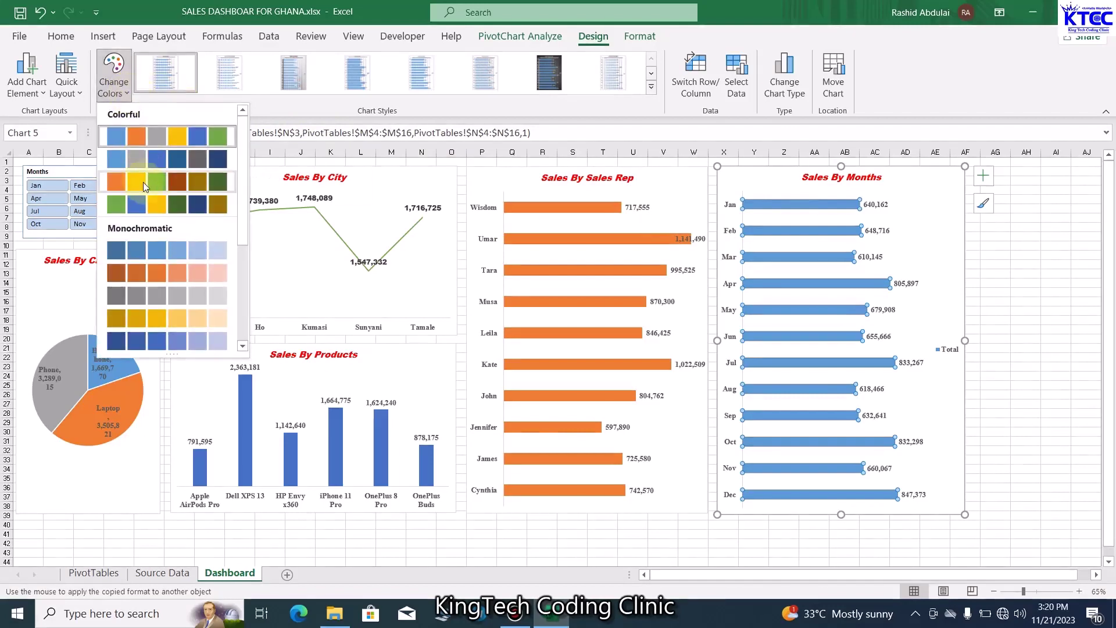
left_click(159, 186)
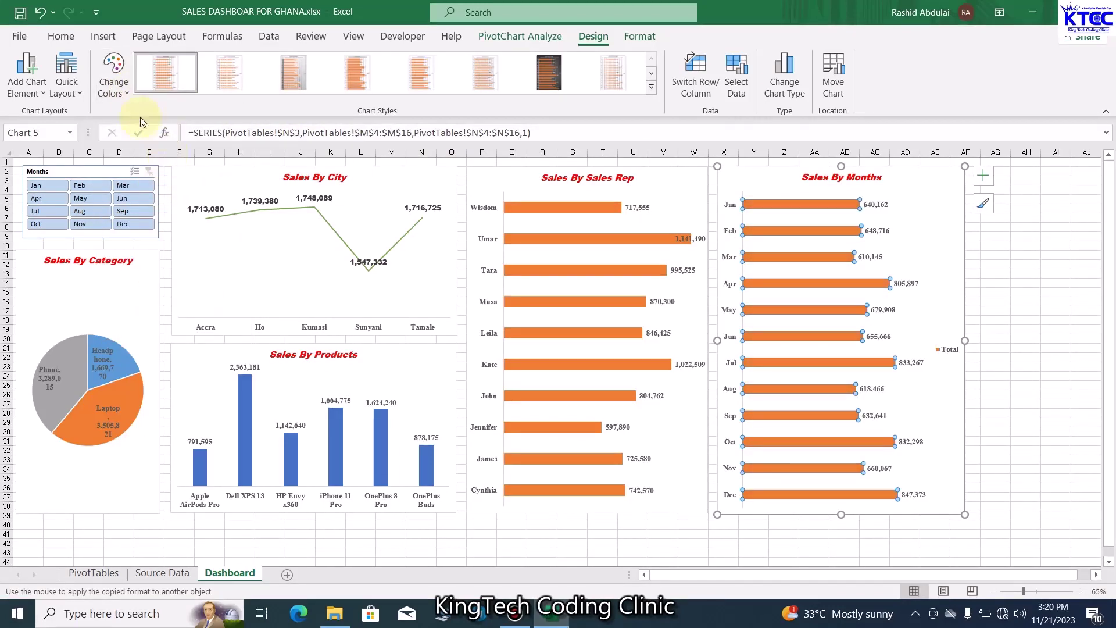
left_click(115, 84)
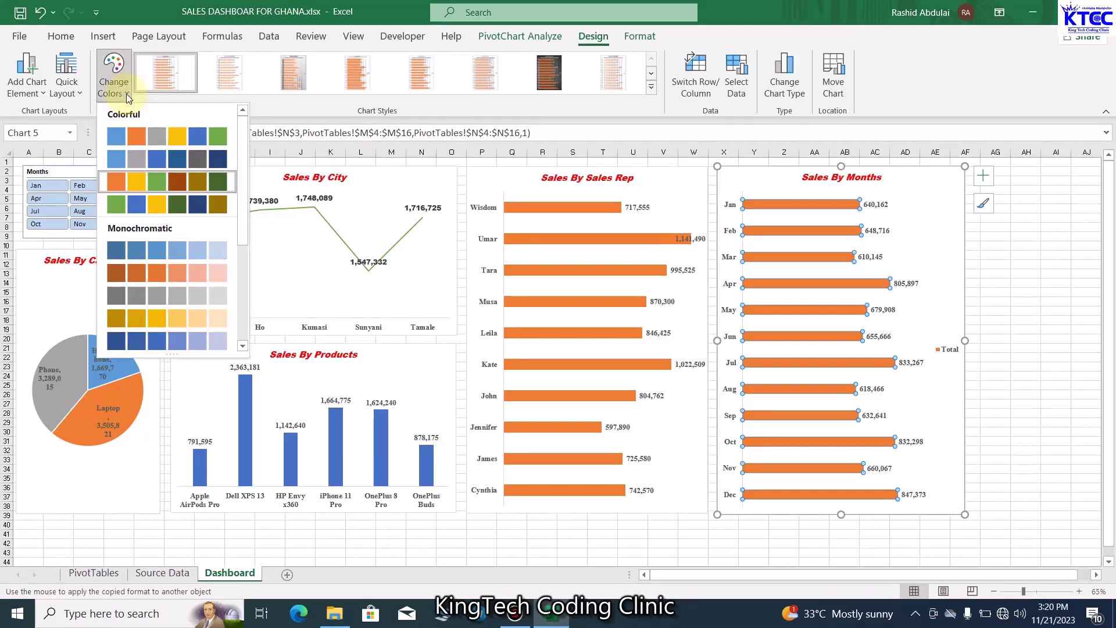
left_click(122, 207)
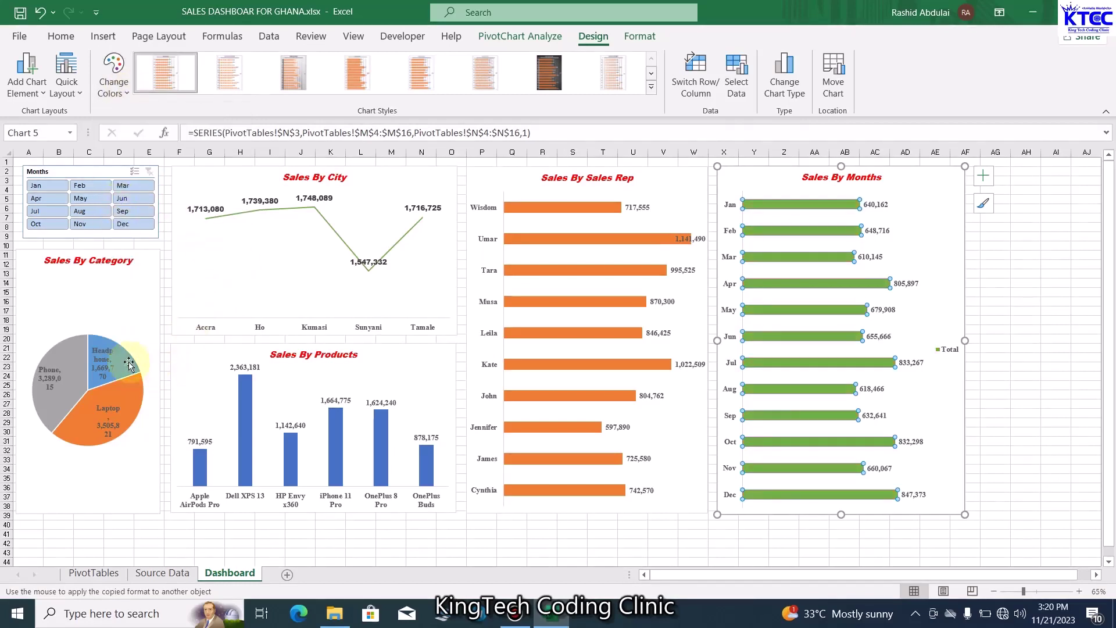
Apply the green, blue and gold Colorful palette to the Sales By Category pie chart
left_click(118, 329)
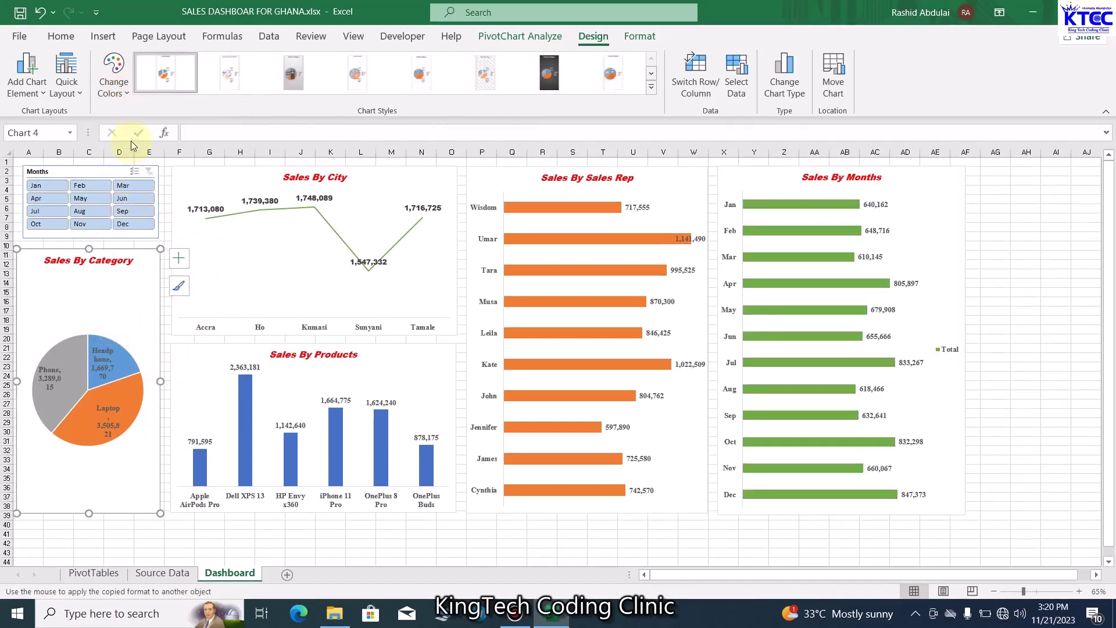
left_click(127, 96)
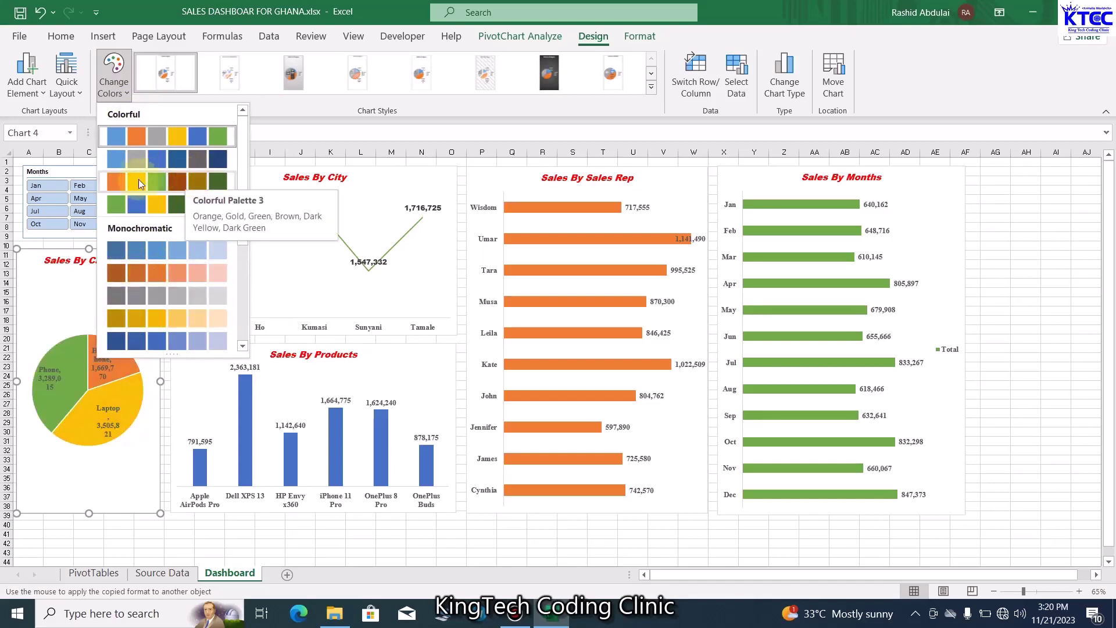
left_click(162, 204)
Reposition the Phone and Laptop data labels within their slices of the Sales By Category pie
left_click(59, 380)
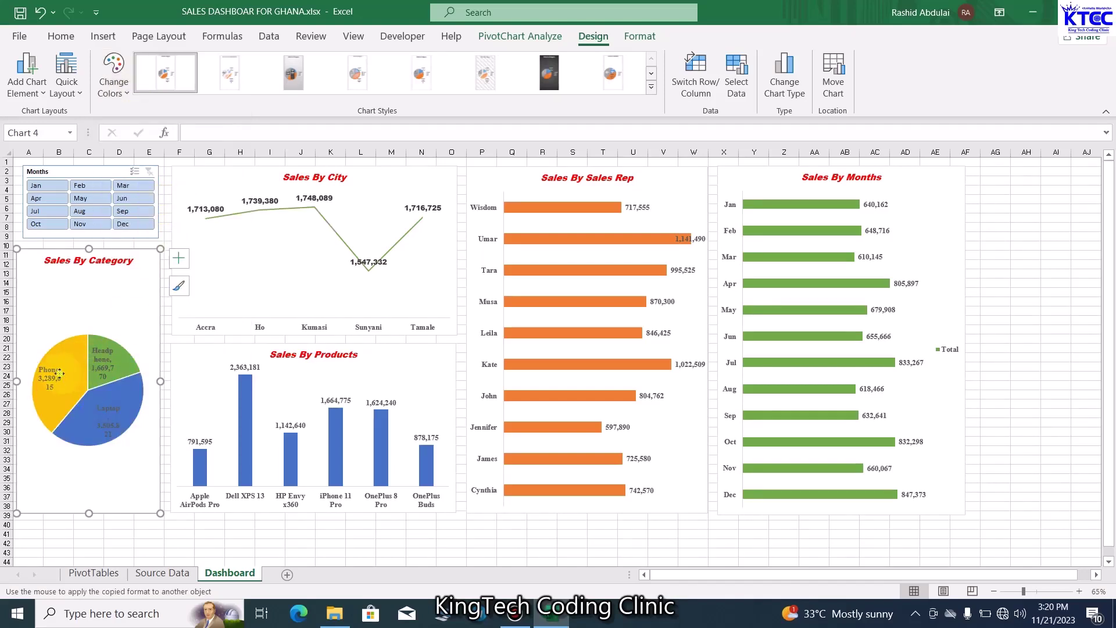
left_click_drag(58, 381, 64, 384)
left_click(115, 417)
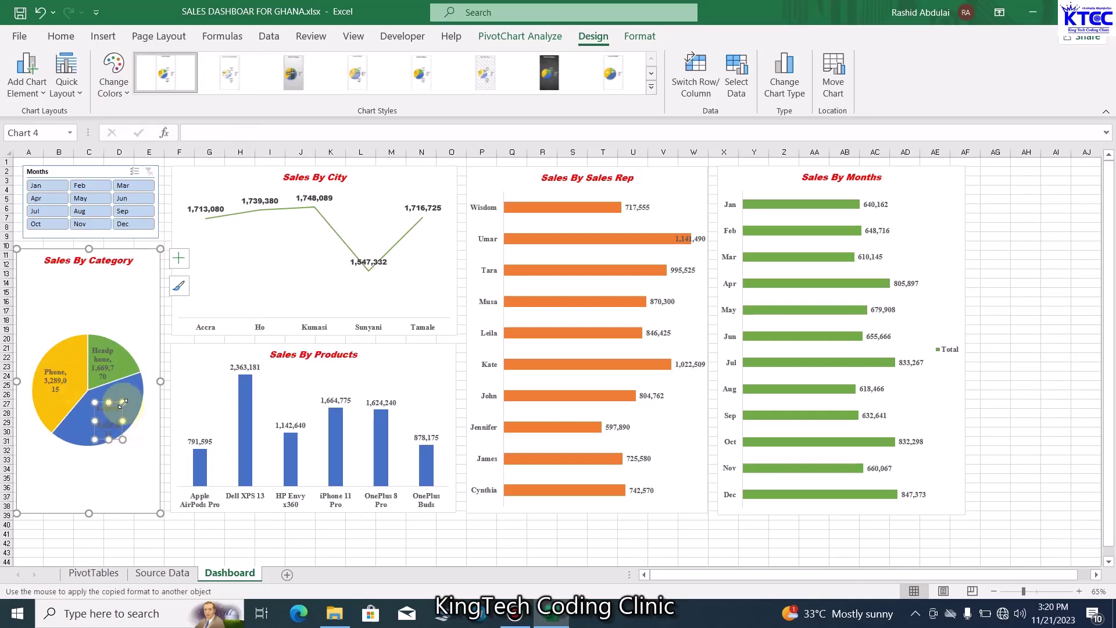
left_click(123, 407)
left_click_drag(123, 407, 129, 399)
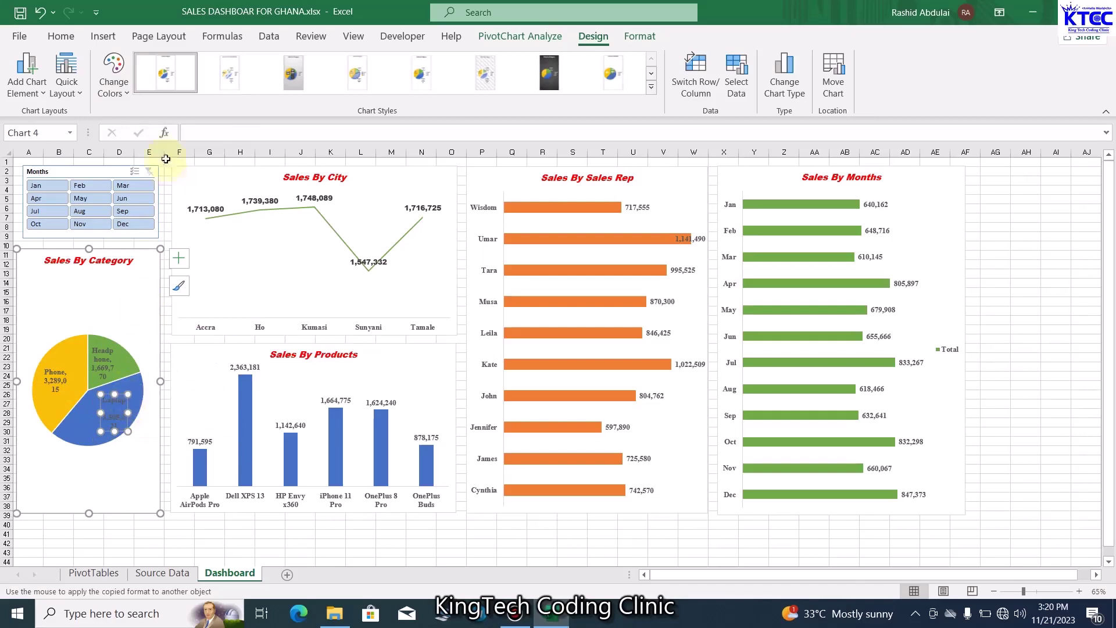
Set the Laptop data label's font color to white and widen the label so its name and value each fit on one line
left_click(60, 36)
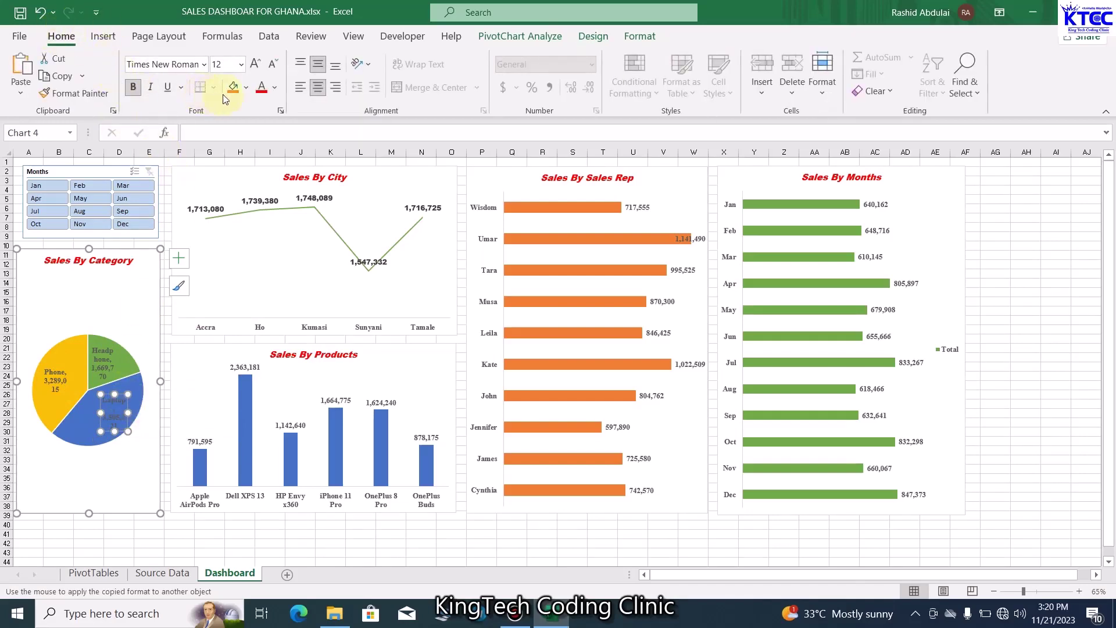
left_click(276, 93)
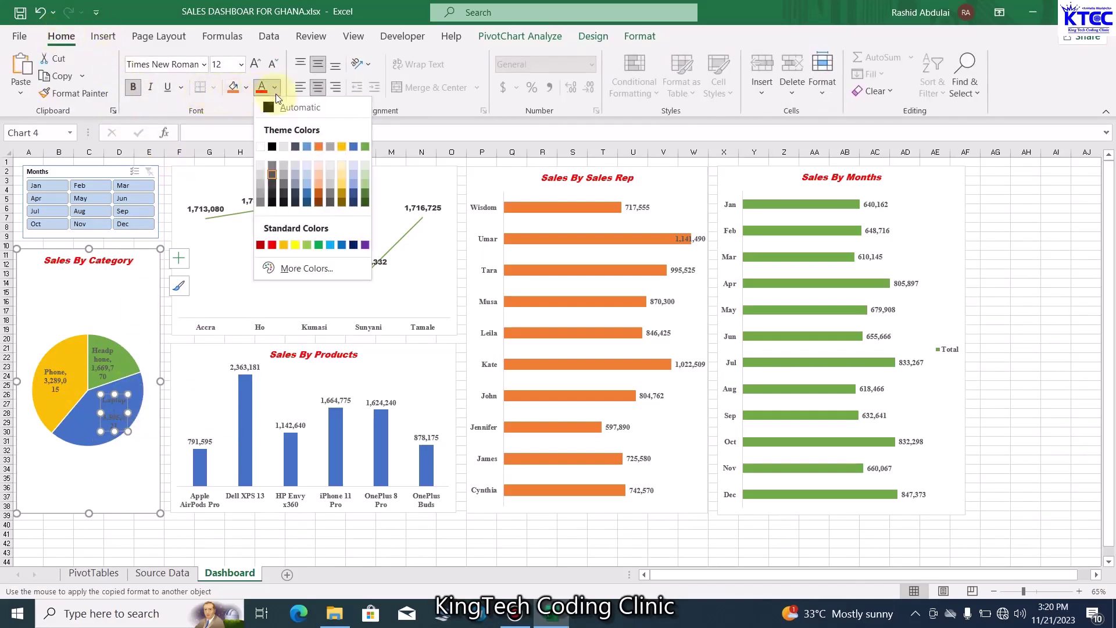
left_click(260, 147)
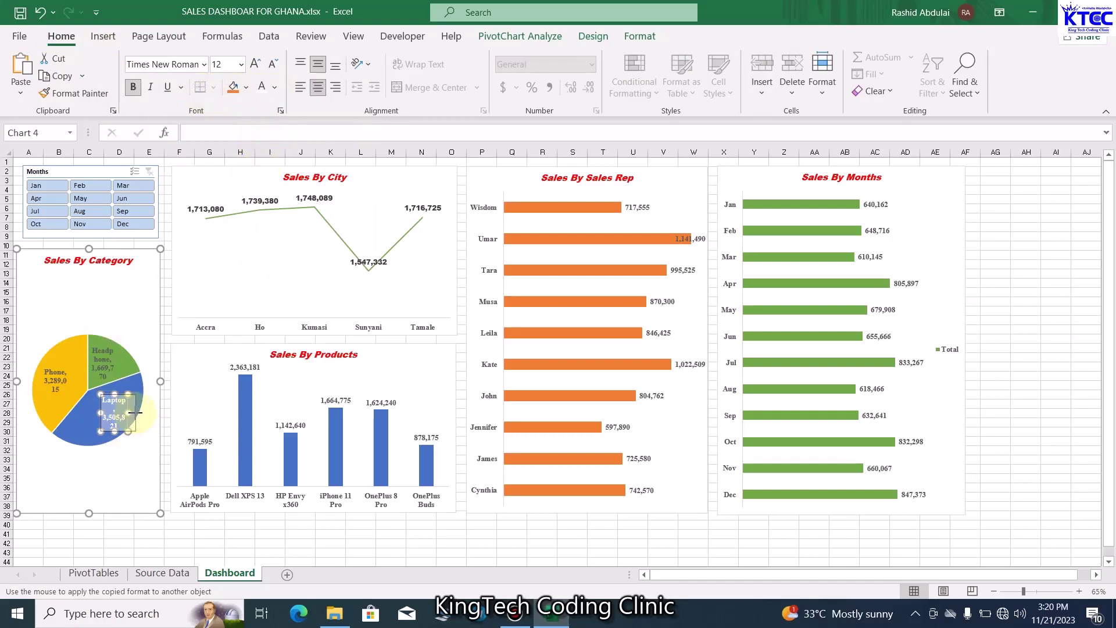
mouse_move(128, 413)
left_mouse_down()
mouse_move(140, 413)
mouse_move(118, 429)
left_mouse_up()
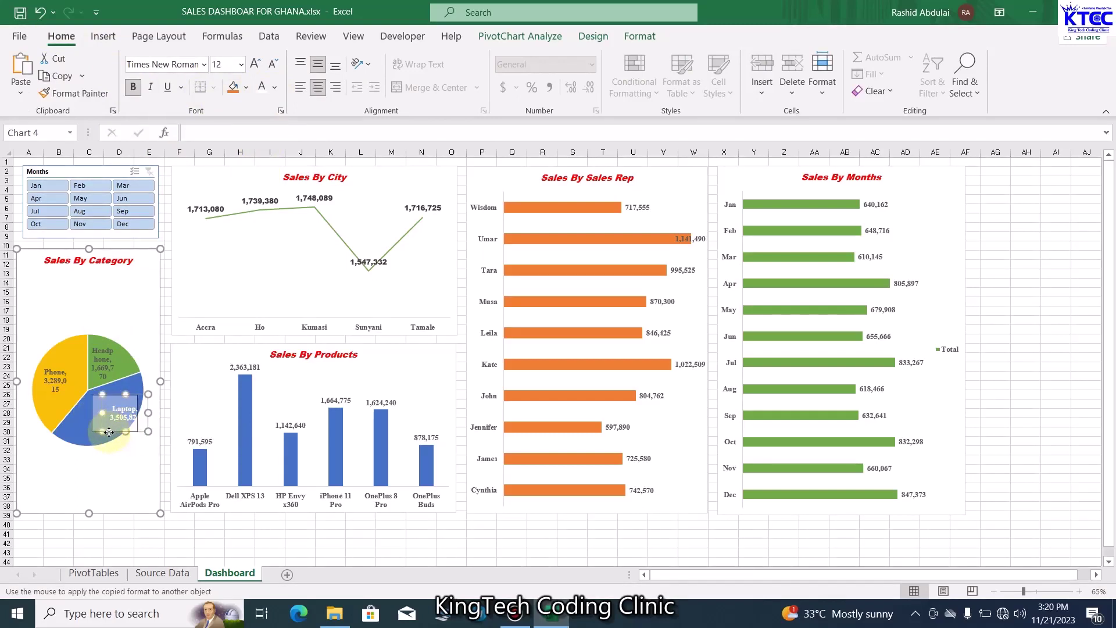
Widen the Headphone and Phone data labels in the pie chart so each name and value fits on its own line
left_click(113, 357)
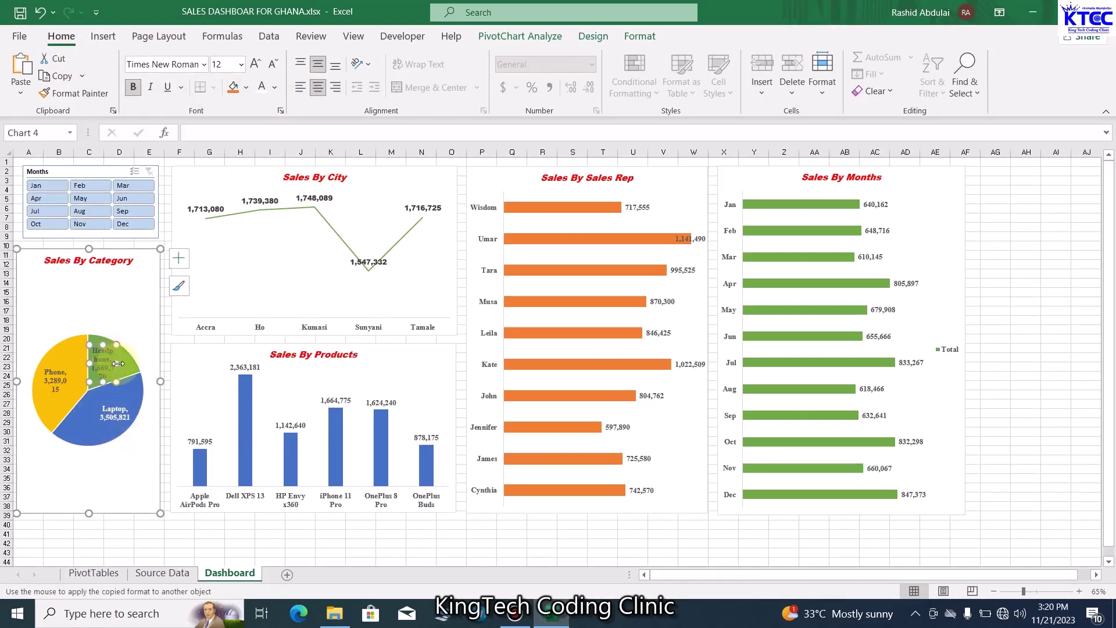
mouse_move(117, 363)
left_mouse_down()
mouse_move(132, 368)
mouse_move(106, 355)
left_mouse_up()
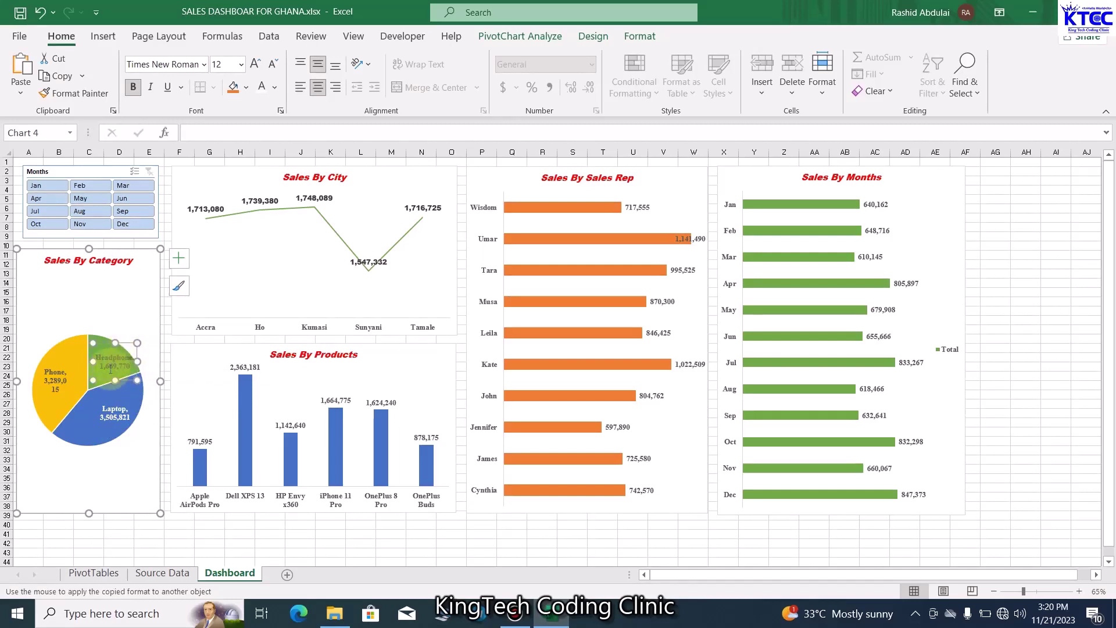
left_click(56, 379)
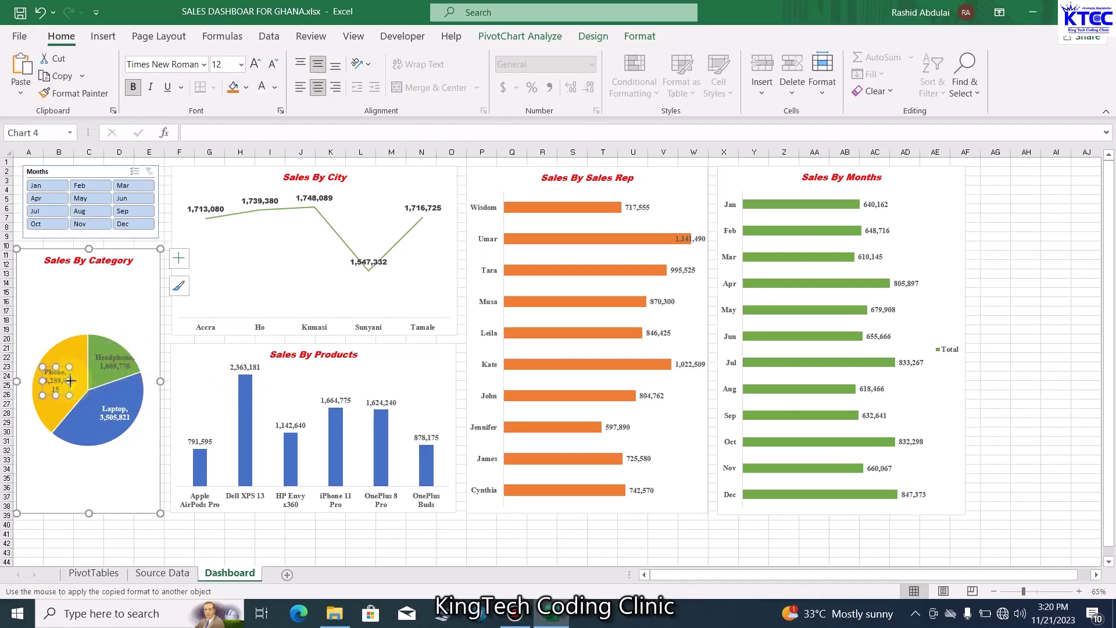
mouse_move(70, 381)
left_mouse_down()
mouse_move(84, 381)
mouse_move(64, 368)
left_mouse_up()
Nudge the Headphone data label further inside its slice and set its font color to white
left_click(104, 379)
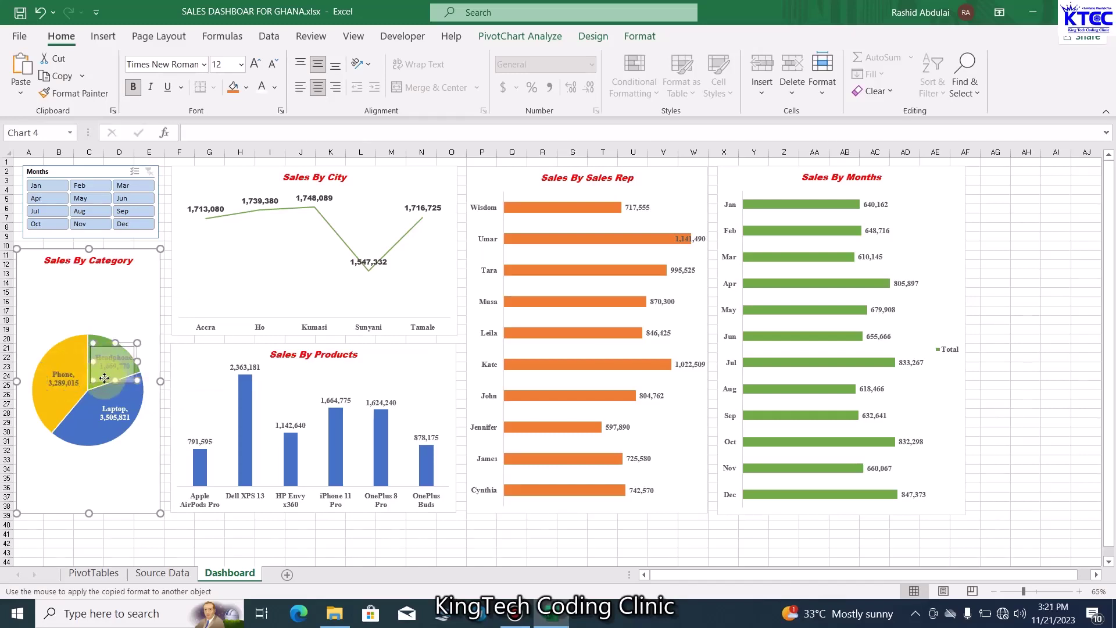
left_click_drag(104, 379, 101, 381)
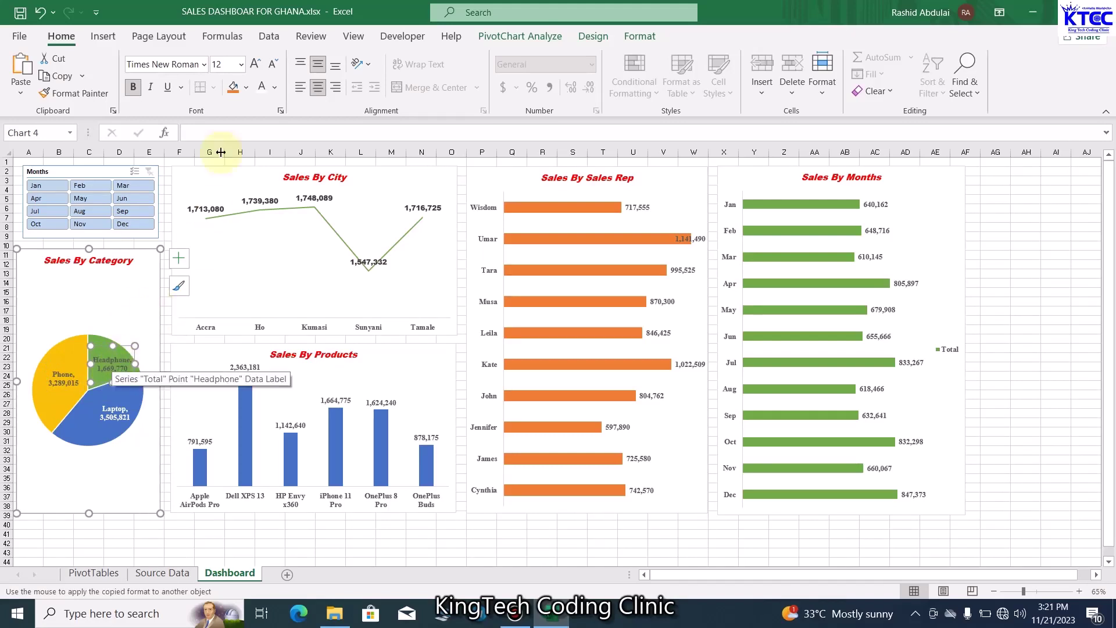
left_click(262, 87)
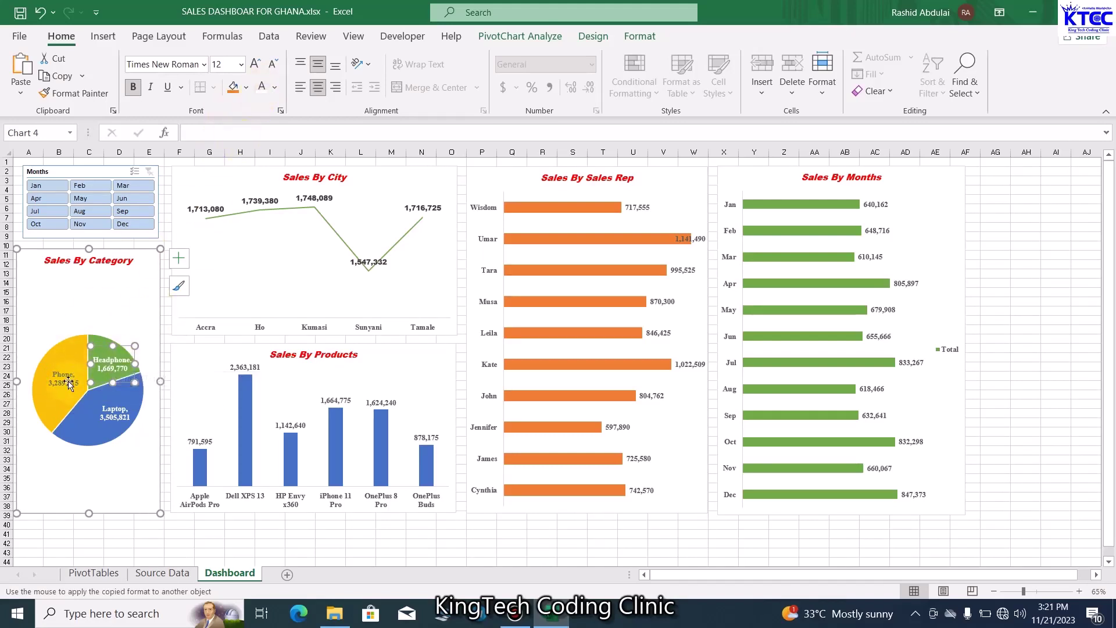
left_click(138, 304)
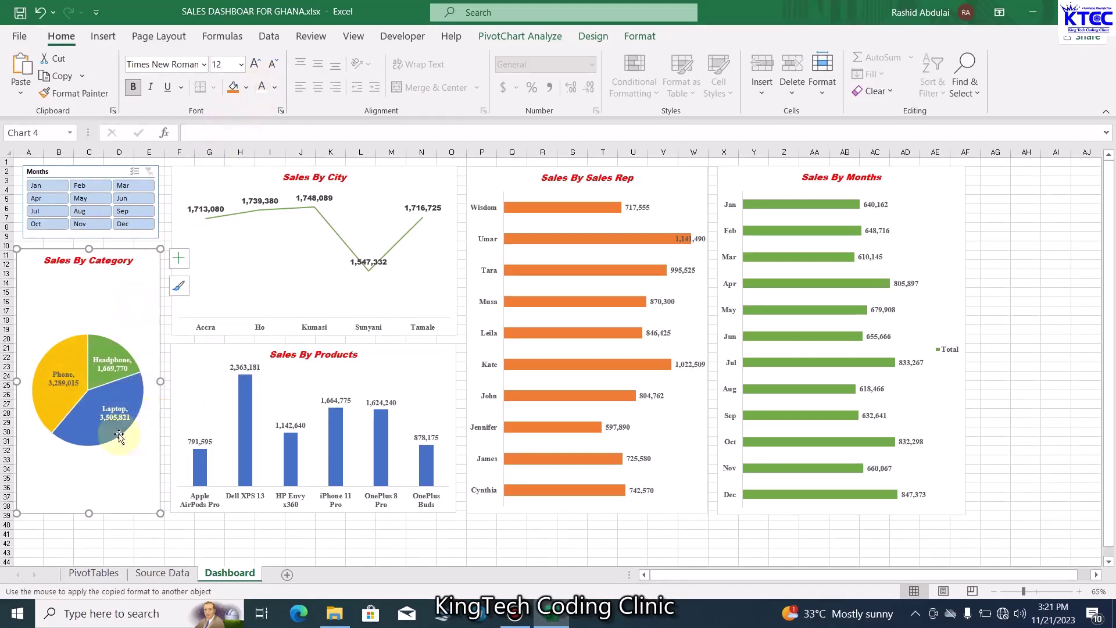
left_click(574, 543)
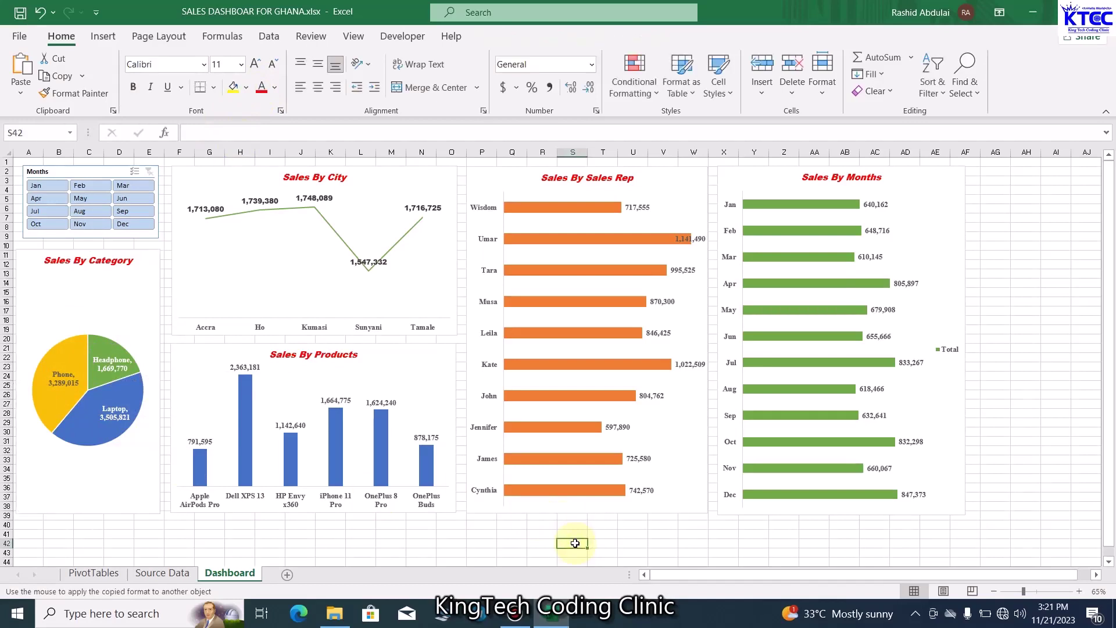
Apply the dark green slicer style to the Months slicer
left_click(100, 170)
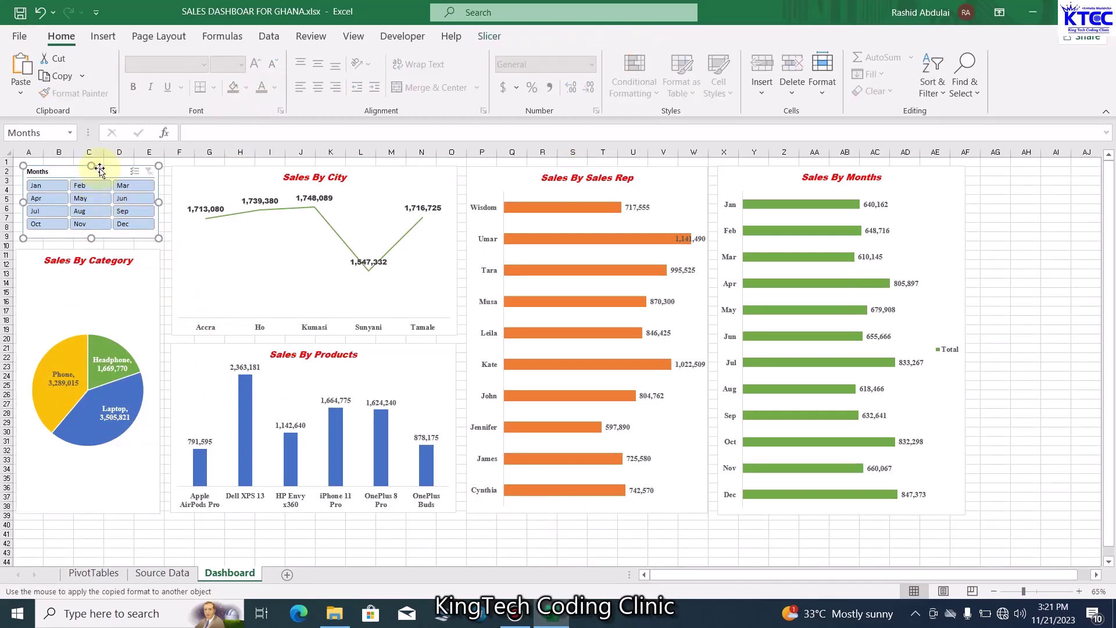
left_click(489, 36)
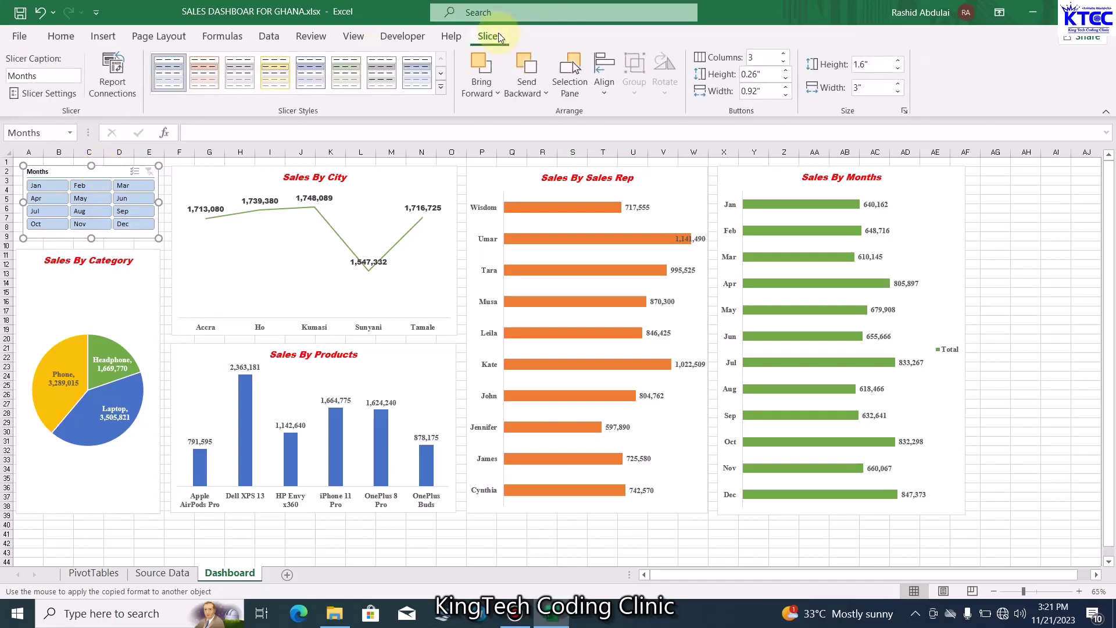
left_click(441, 87)
left_click(345, 160)
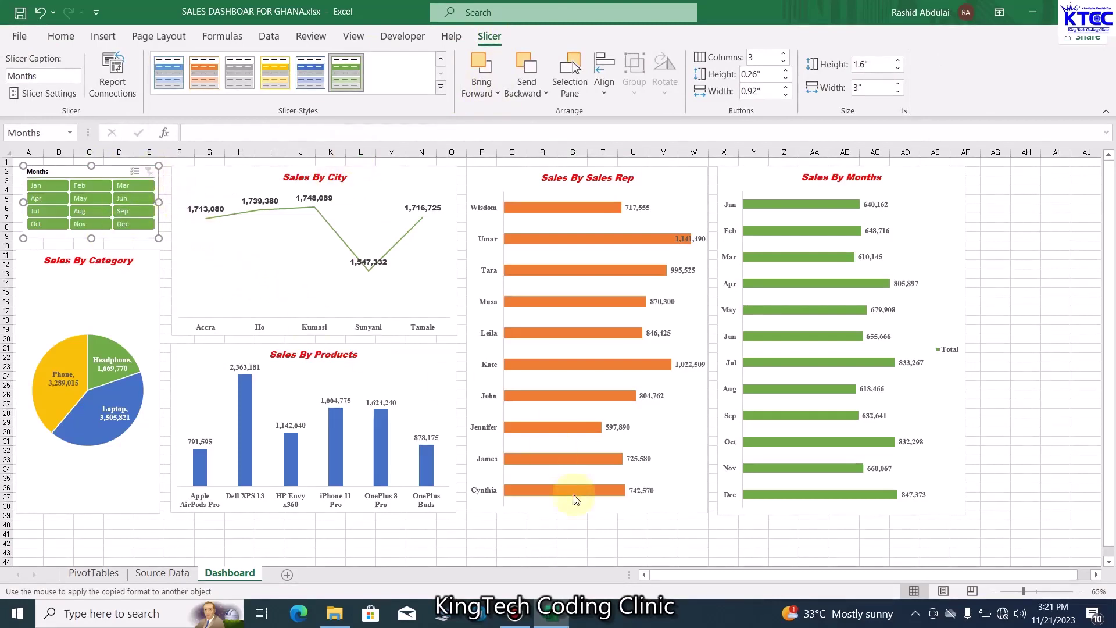
Test the Months slicer by filtering the dashboard to May
left_click(546, 534)
left_click(134, 197)
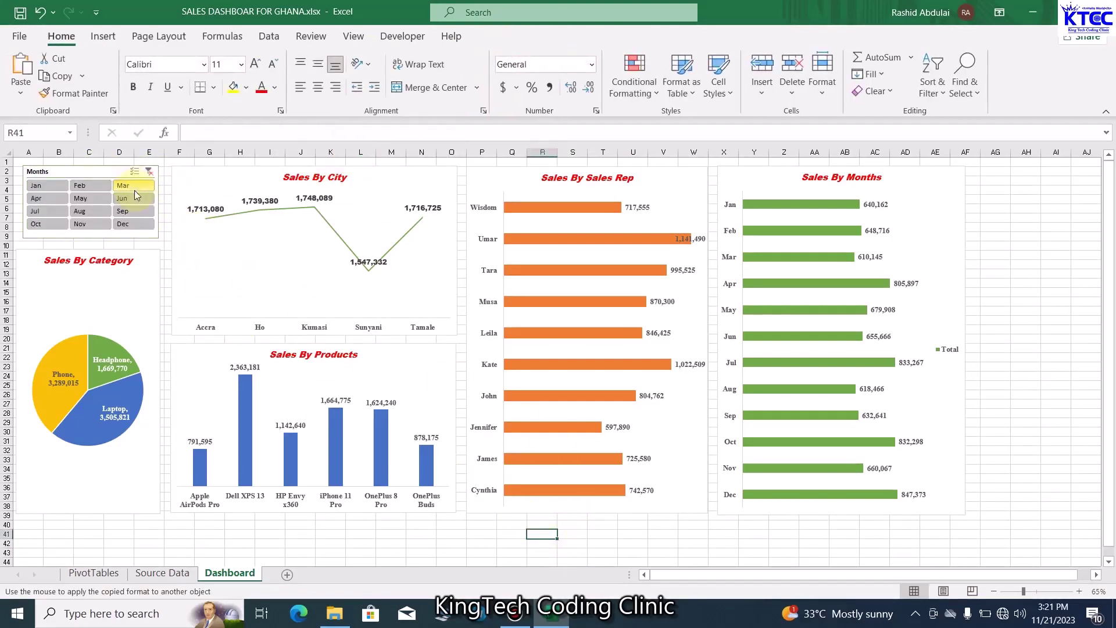
left_click(107, 201)
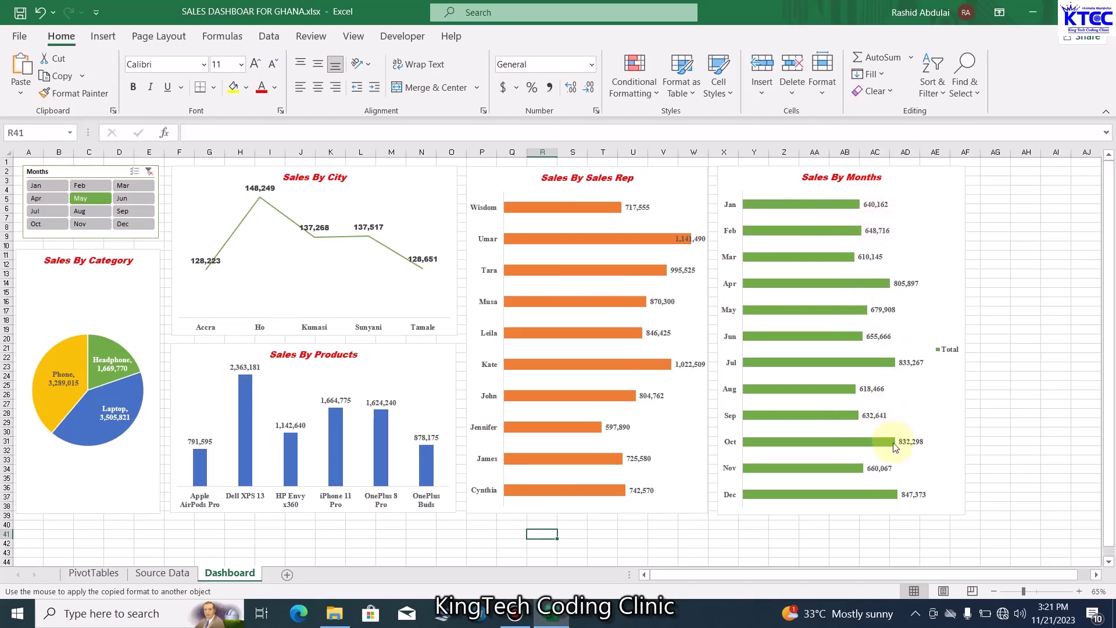
Delete the Total legend from the Sales By Months chart
mouse_move(895, 446)
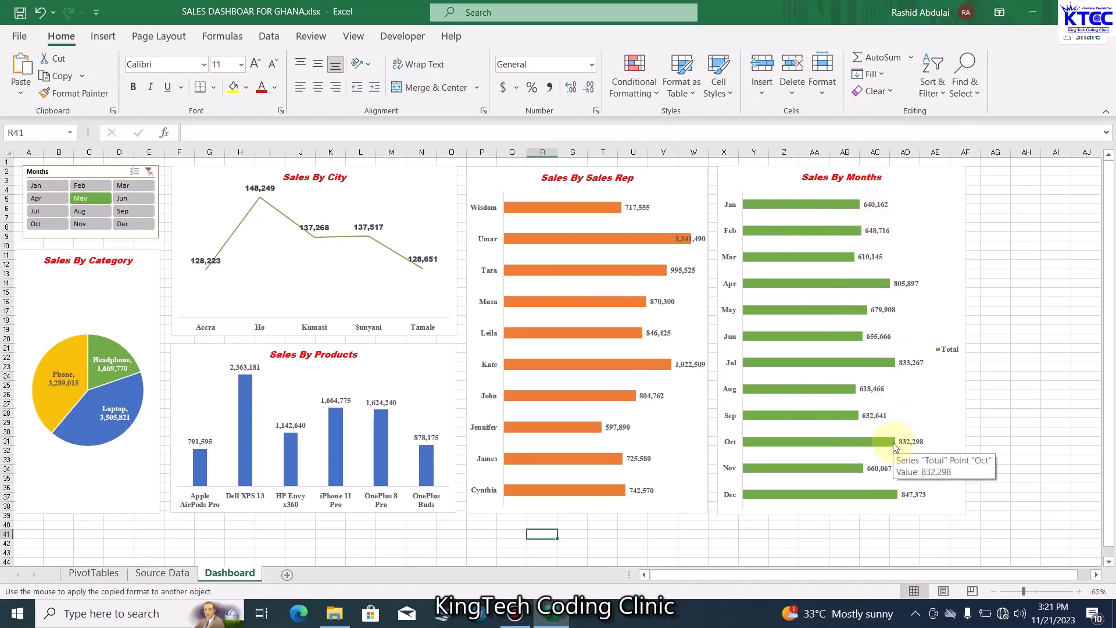
left_click(950, 352)
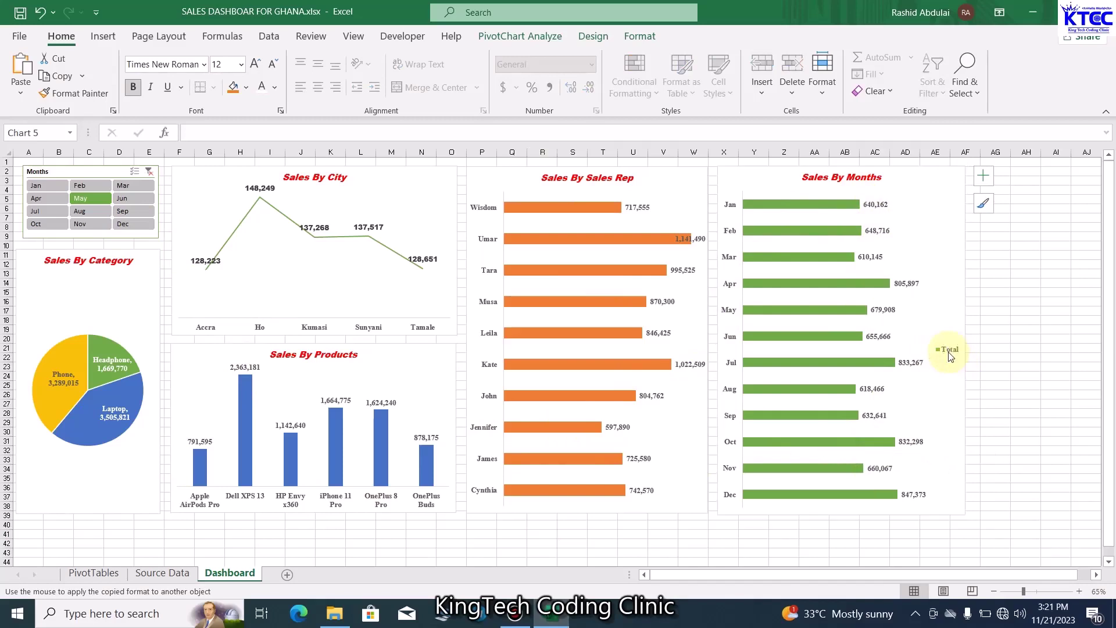
key("Delete")
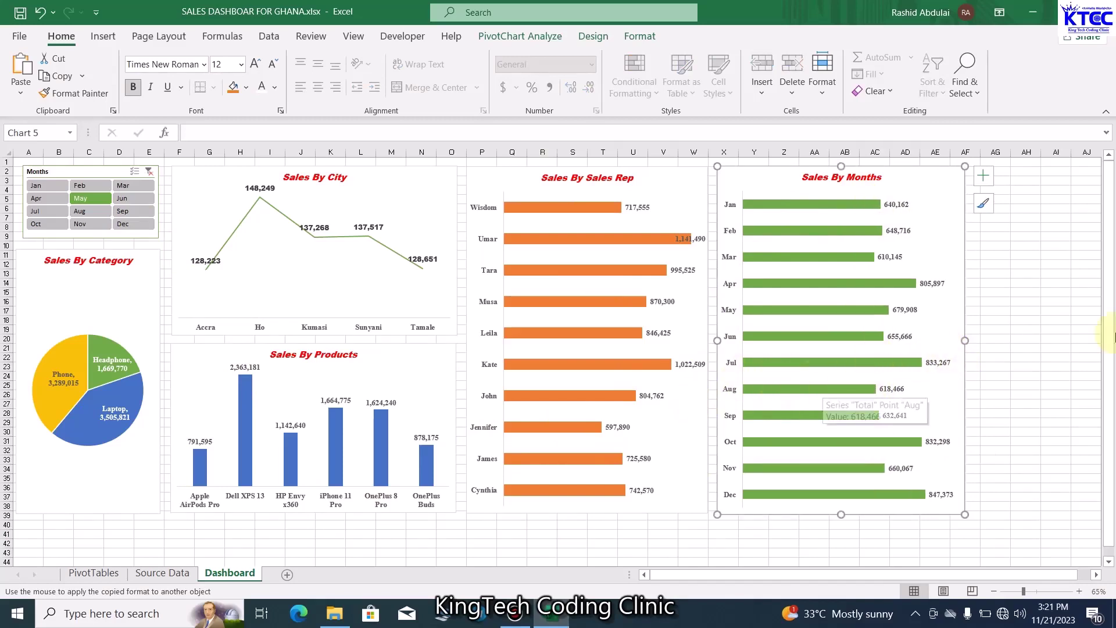
left_click(1028, 349)
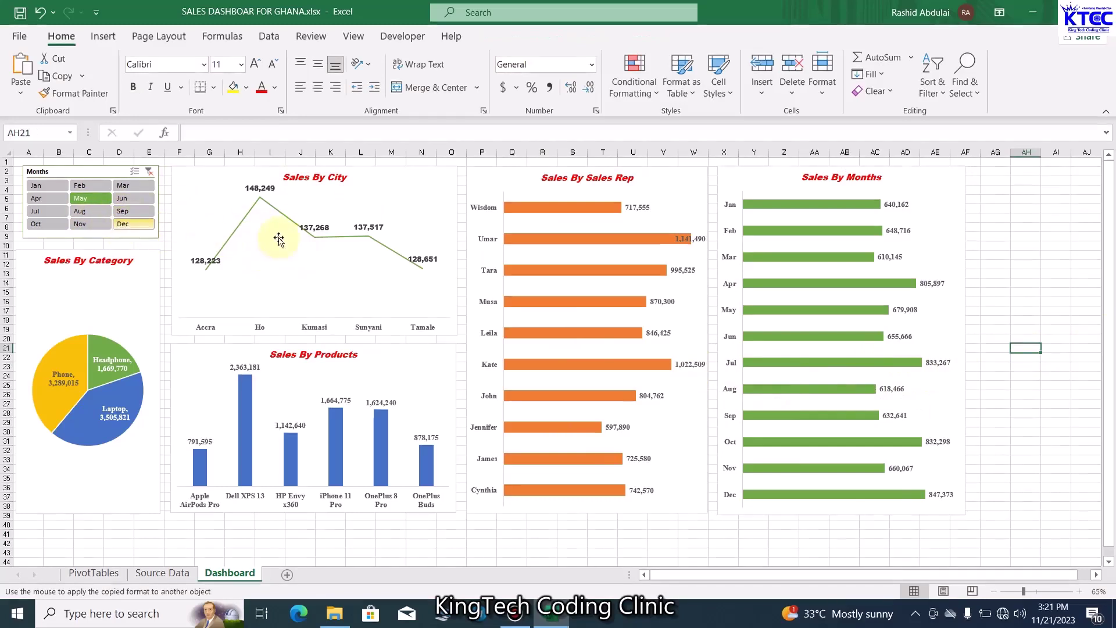
Connect the Months slicer to the Category, Products and SalesRep pivot tables in addition to City, leaving Months unconnected
left_click(97, 177)
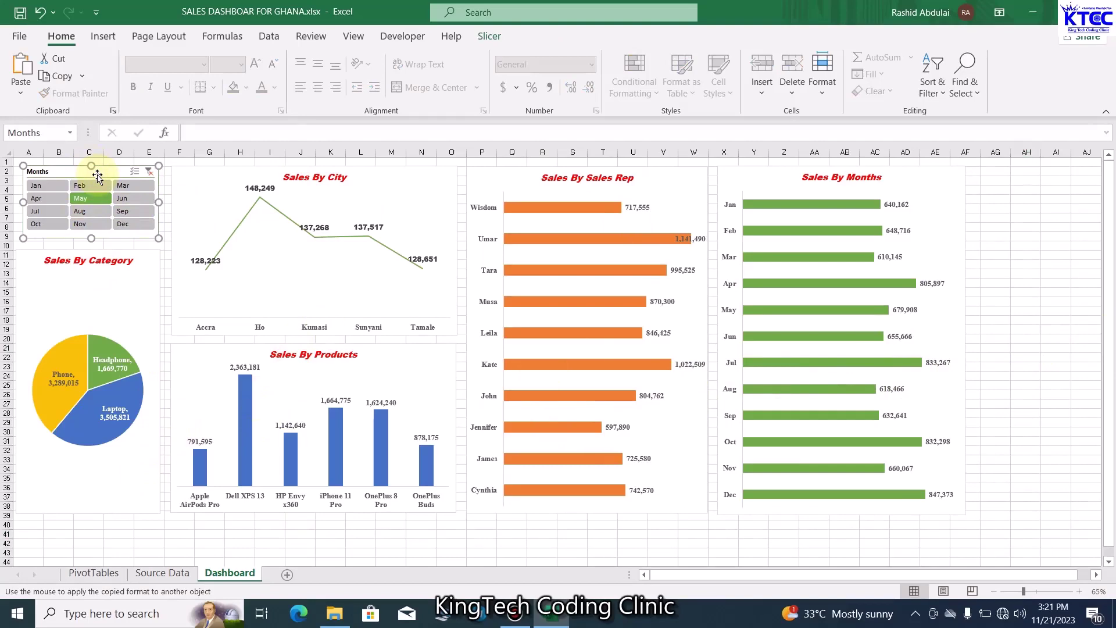
left_click(490, 36)
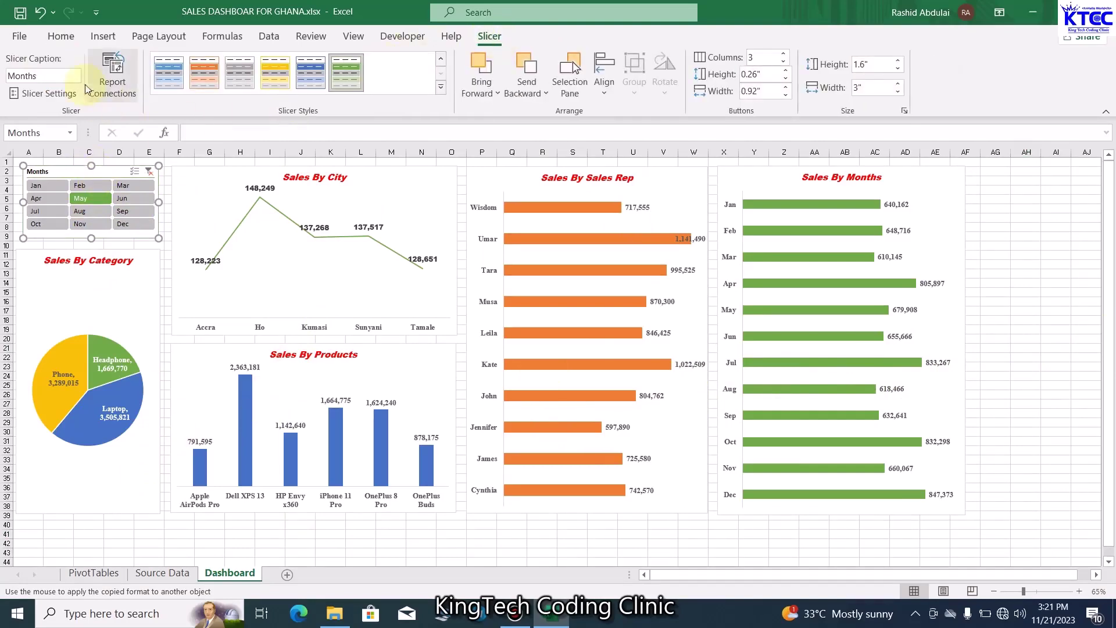
left_click(118, 87)
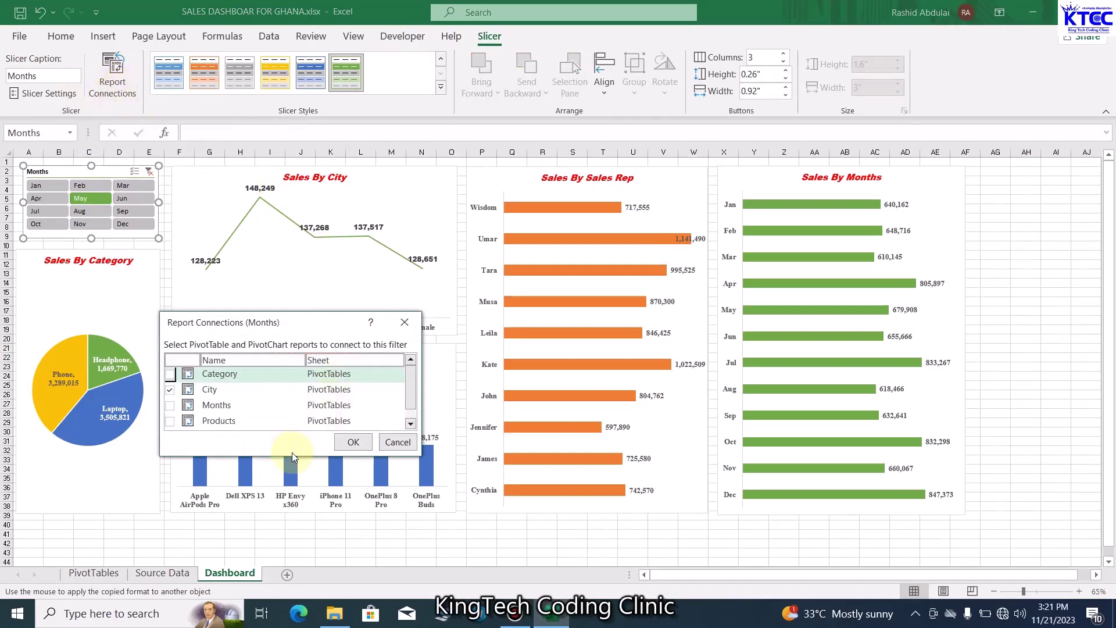
left_click_drag(291, 458, 298, 501)
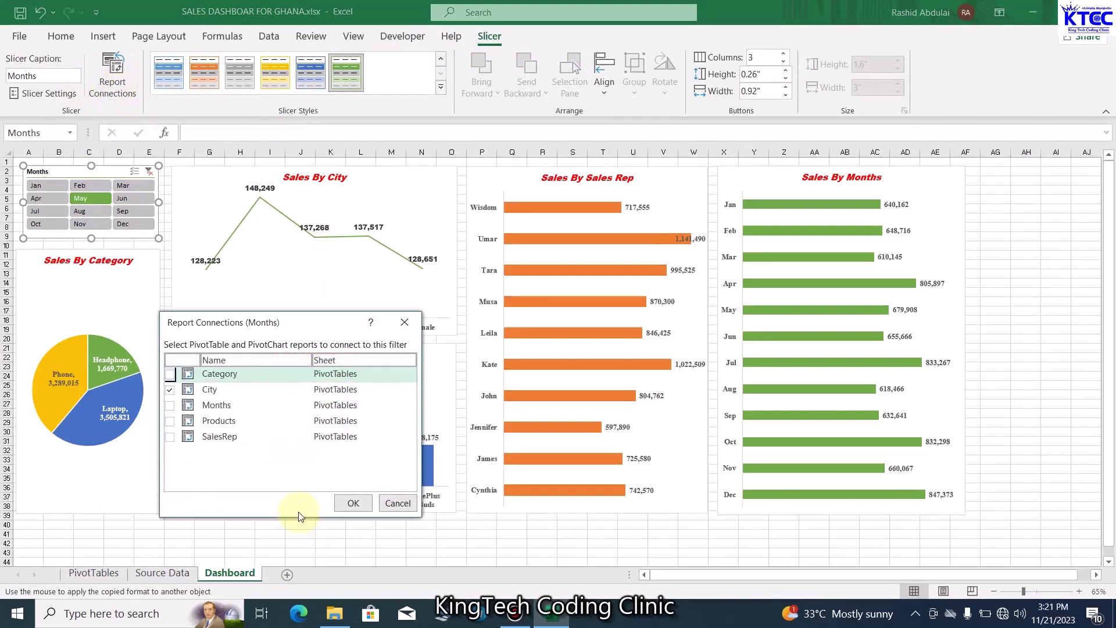
left_click(170, 436)
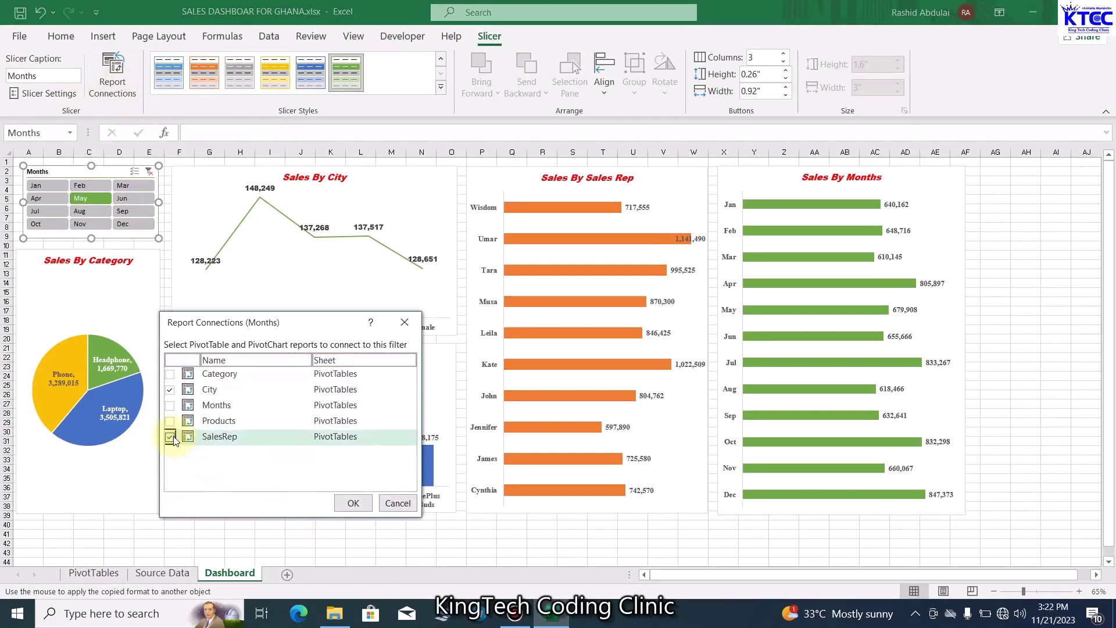
left_click(169, 421)
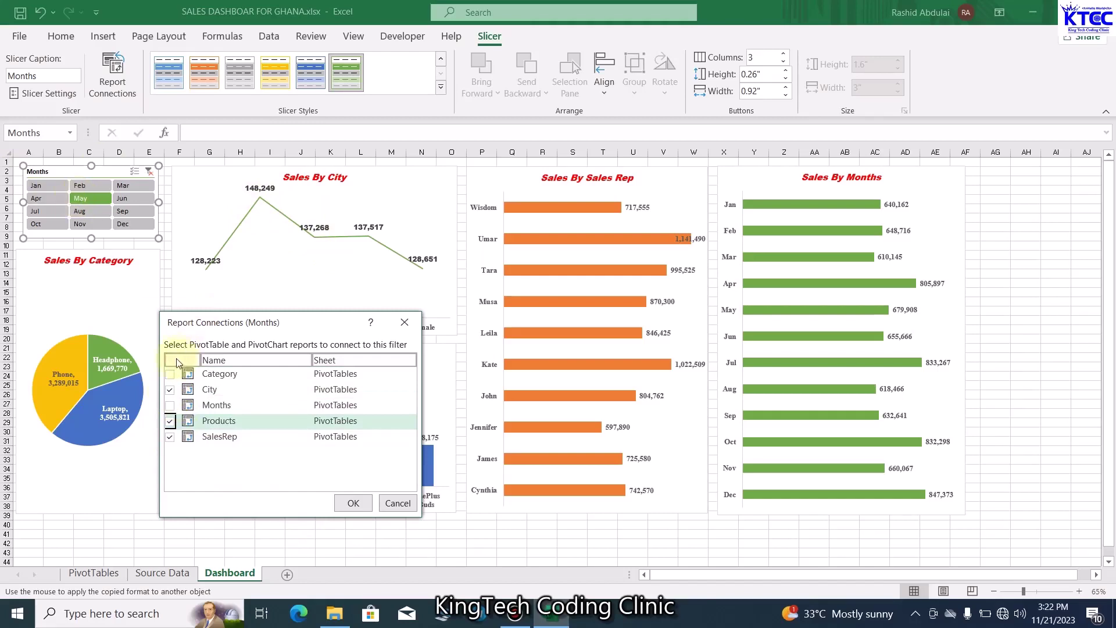
left_click(169, 375)
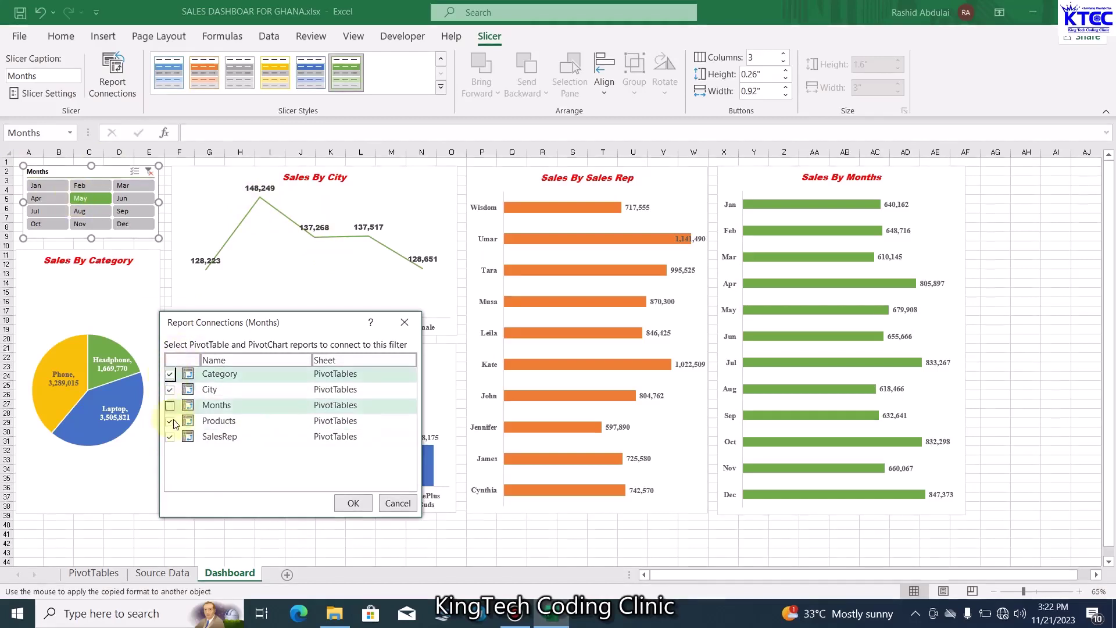
left_click(355, 503)
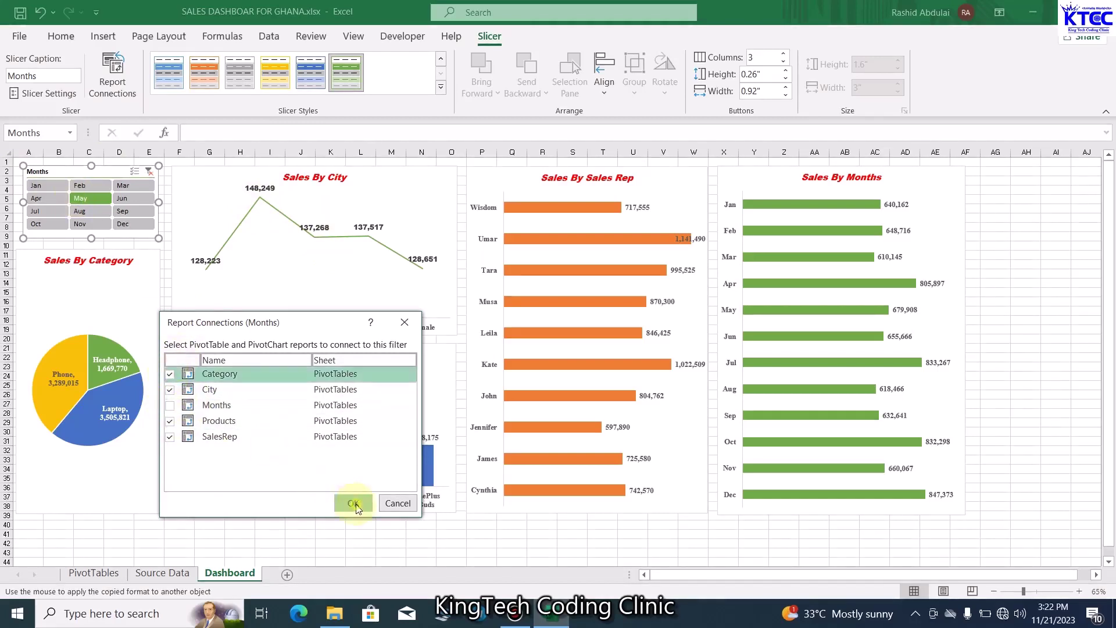
Check the linked charts by filtering the Months slicer to various single months, including Sep, May, Jan, Jul, Nov and Mar, and clear the filter
left_click(133, 209)
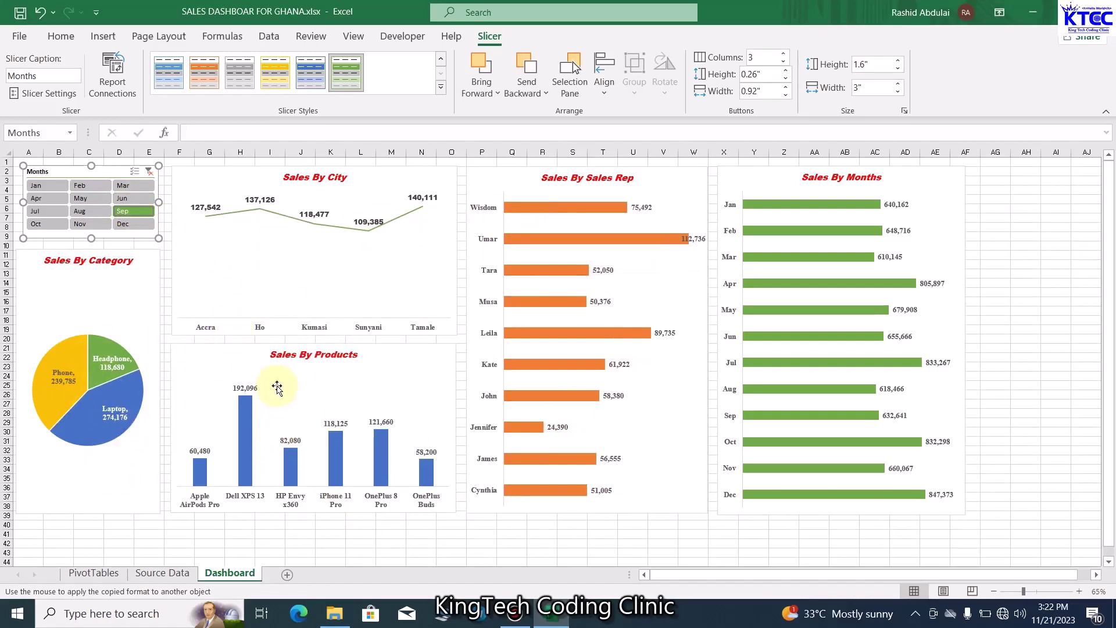
left_click(104, 226)
left_click(77, 201)
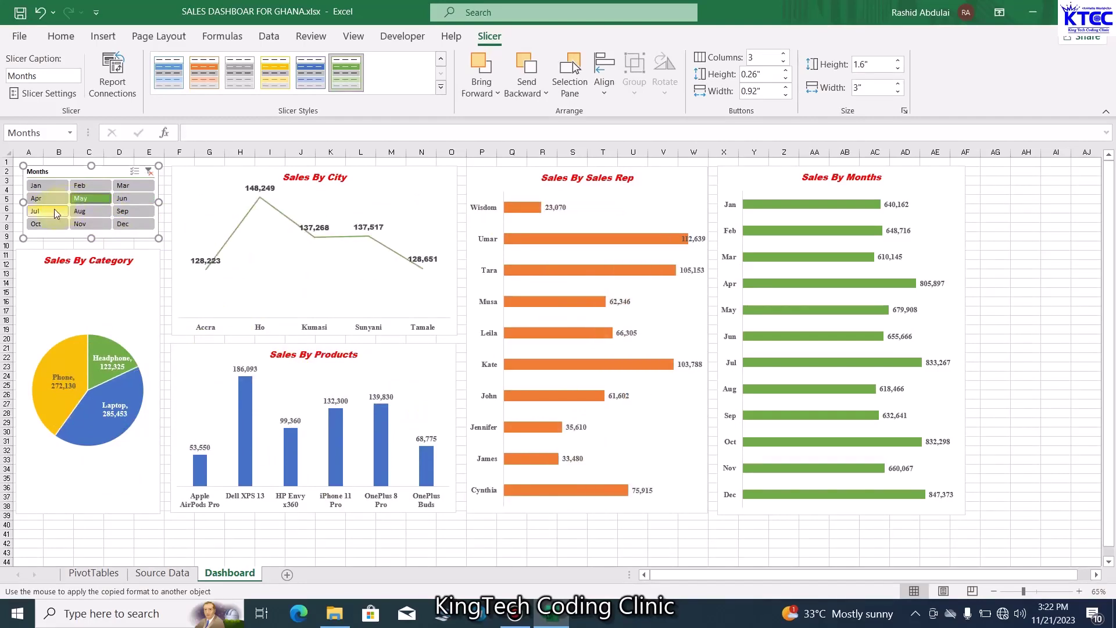
left_click(54, 211)
left_click(55, 189)
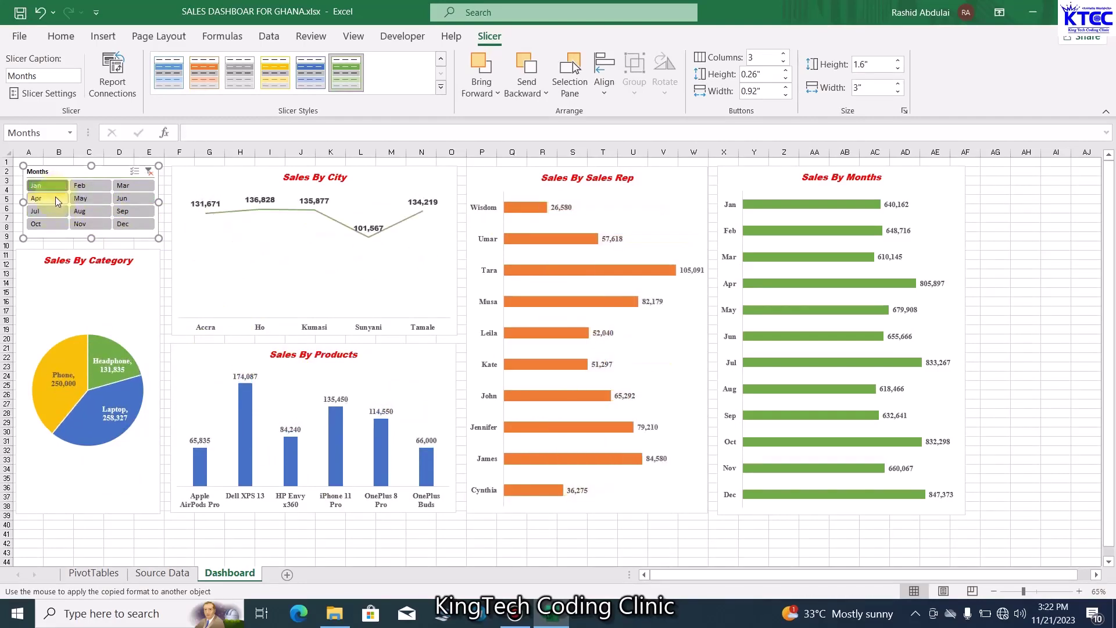
left_click(55, 197)
left_click(56, 212)
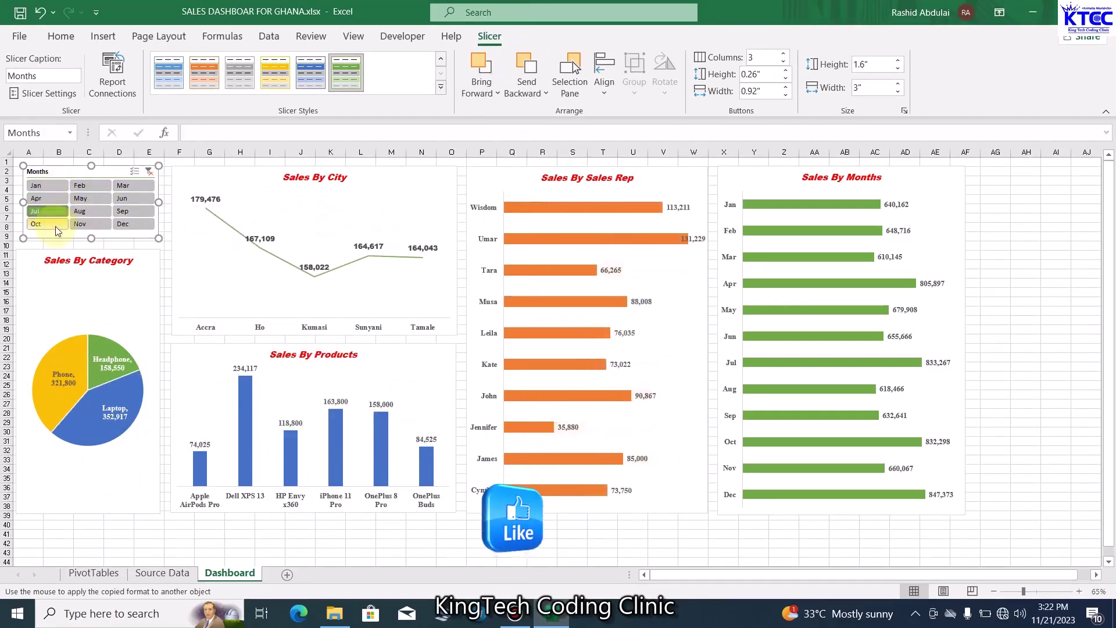
left_click(56, 227)
left_click(92, 224)
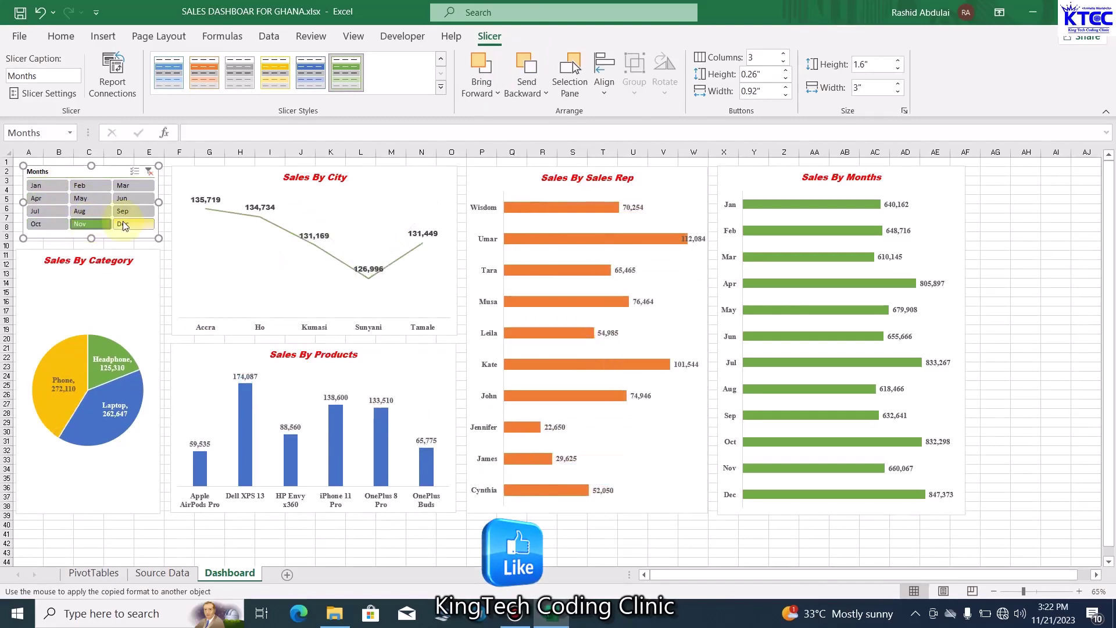
left_click(124, 212)
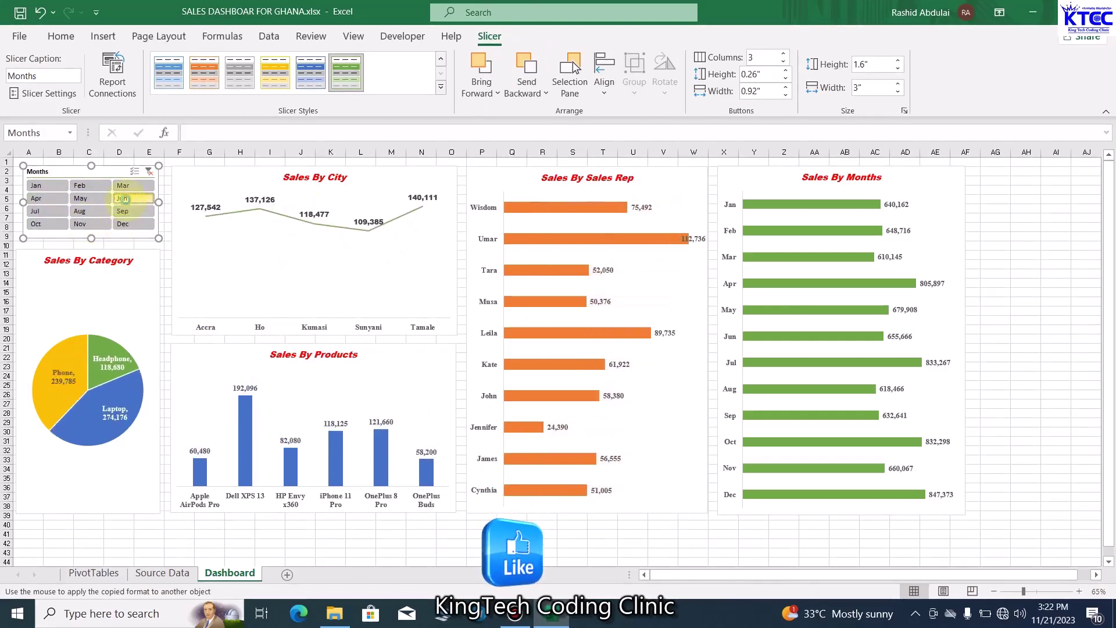
left_click(132, 186)
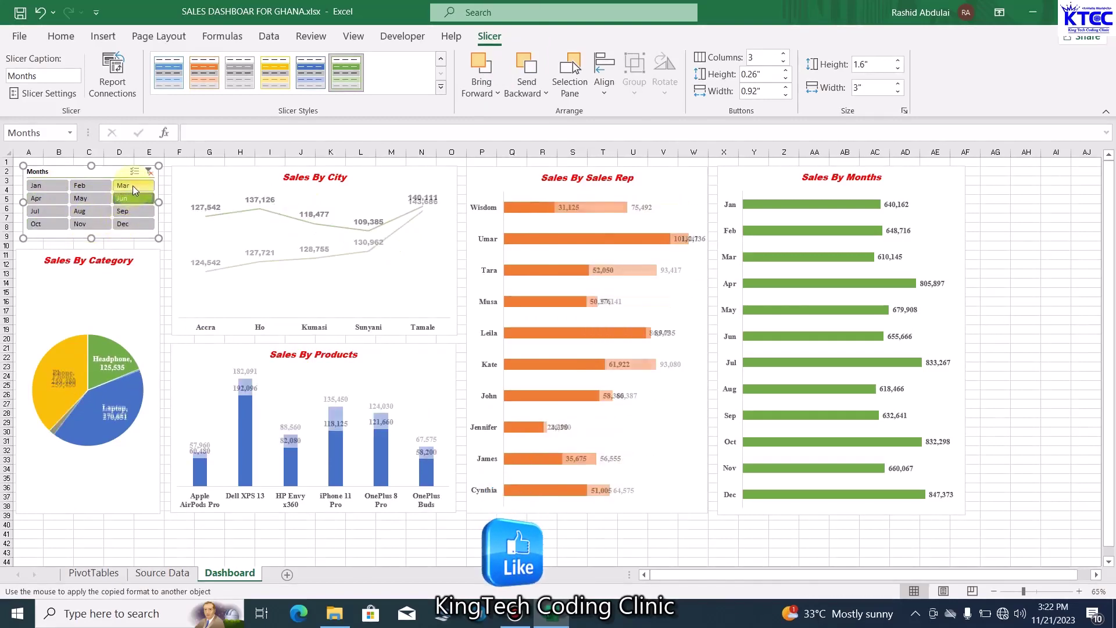
left_click(996, 227)
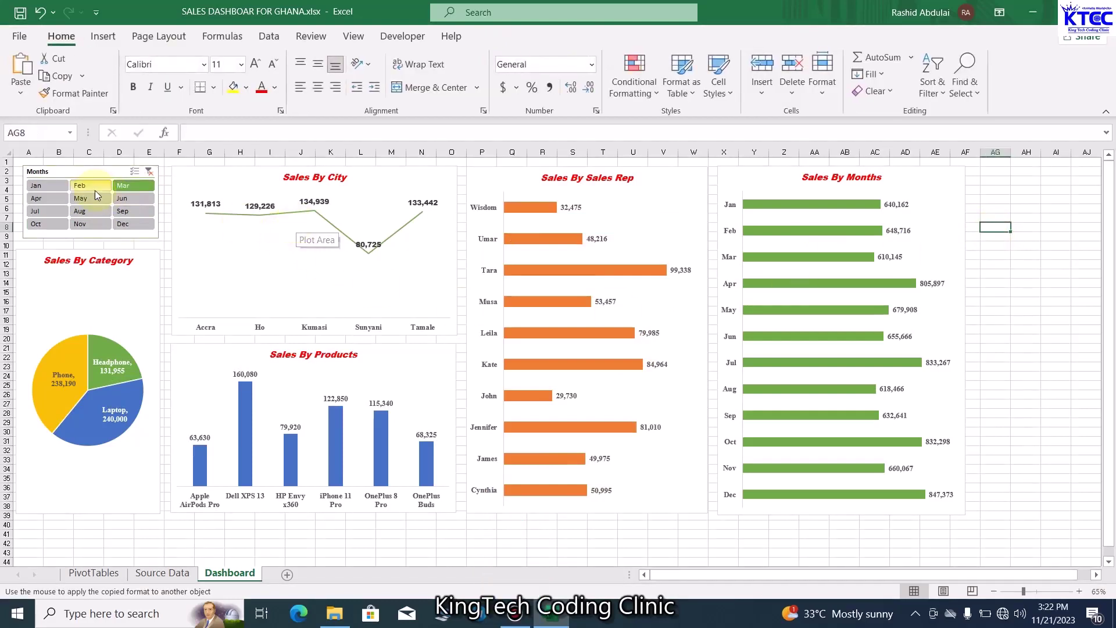
left_click(149, 171)
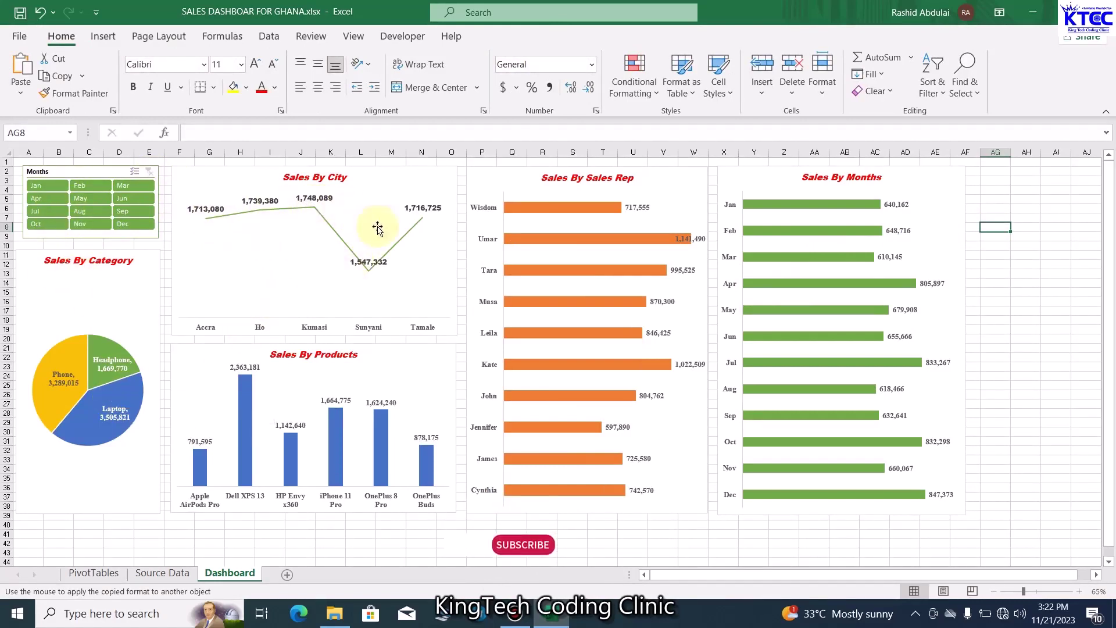
Format the line series in the Sales By City chart as a smoothed line
left_click(296, 213)
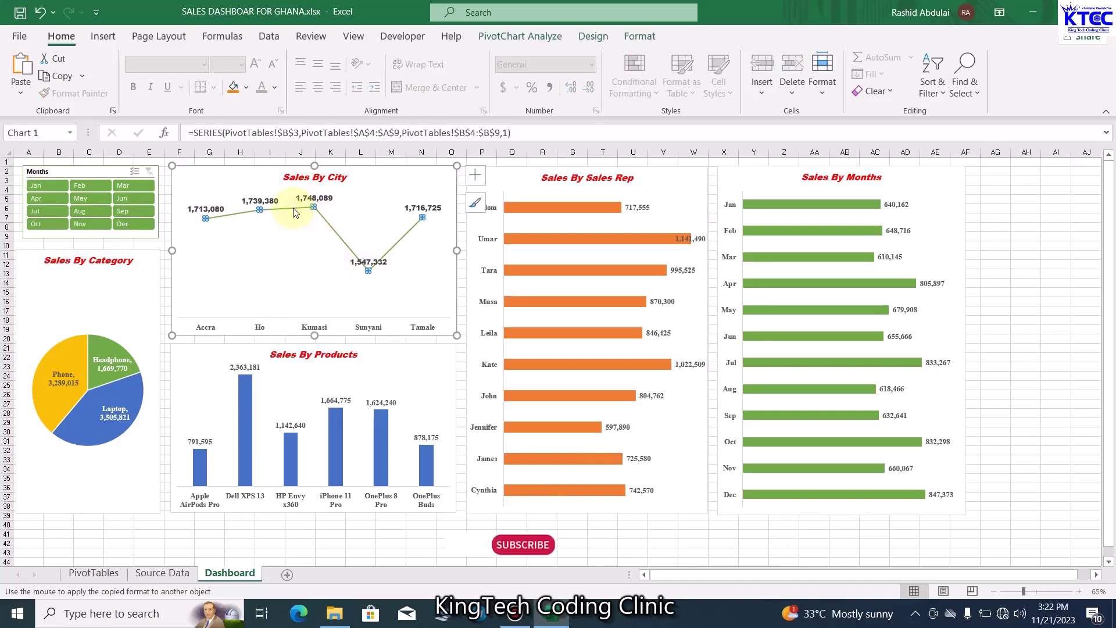
right_click(295, 213)
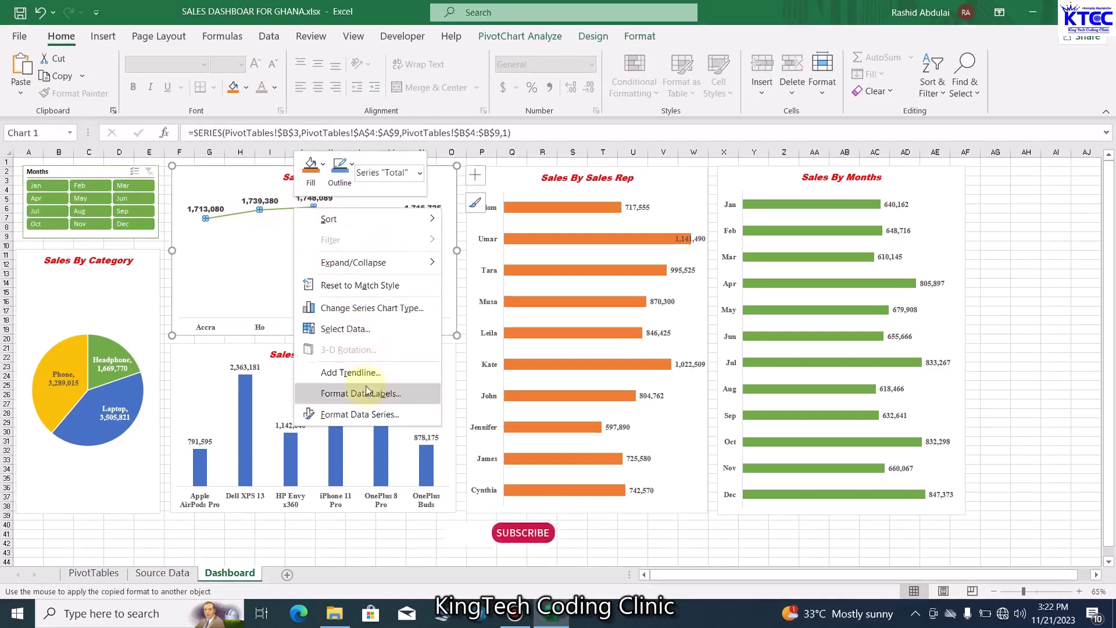
left_click(354, 416)
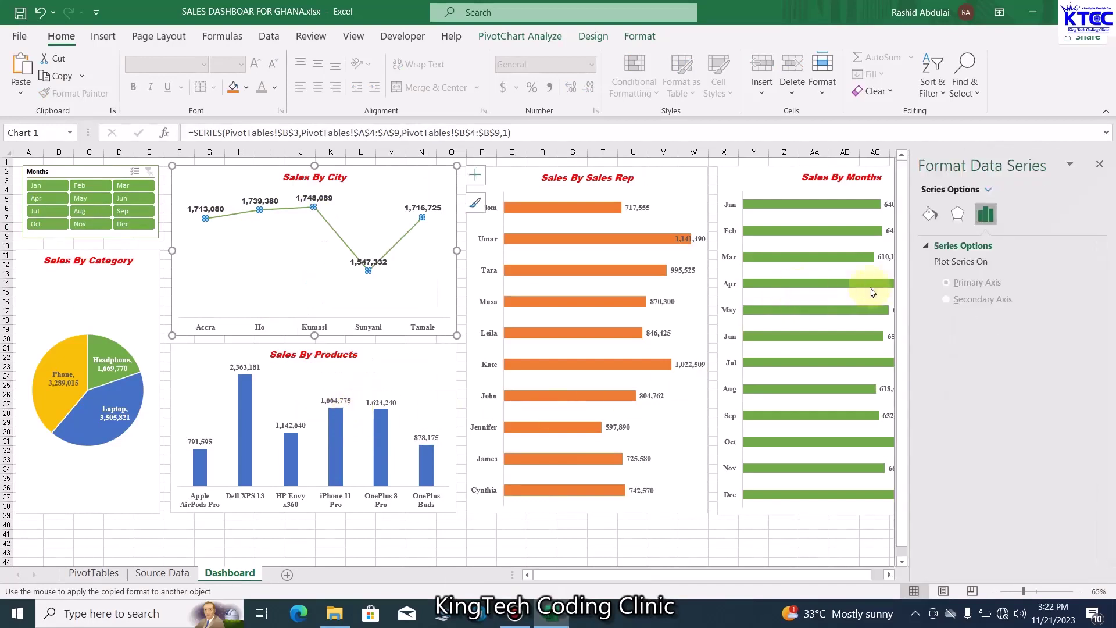
left_click(924, 247)
left_click(924, 246)
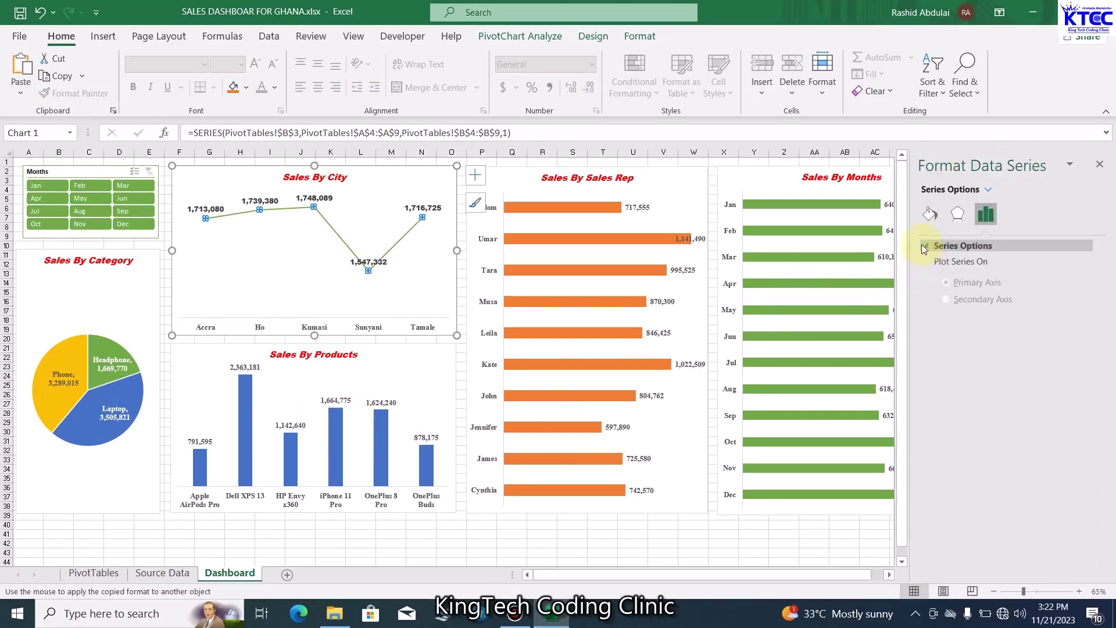
left_click(931, 215)
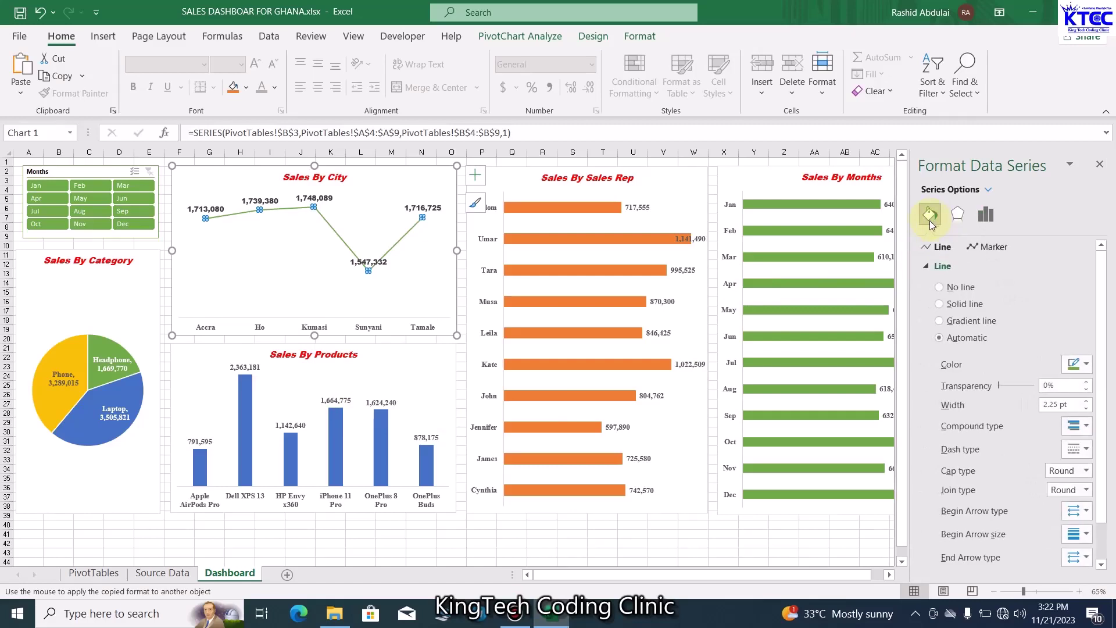
scroll(961, 518, "down", 1)
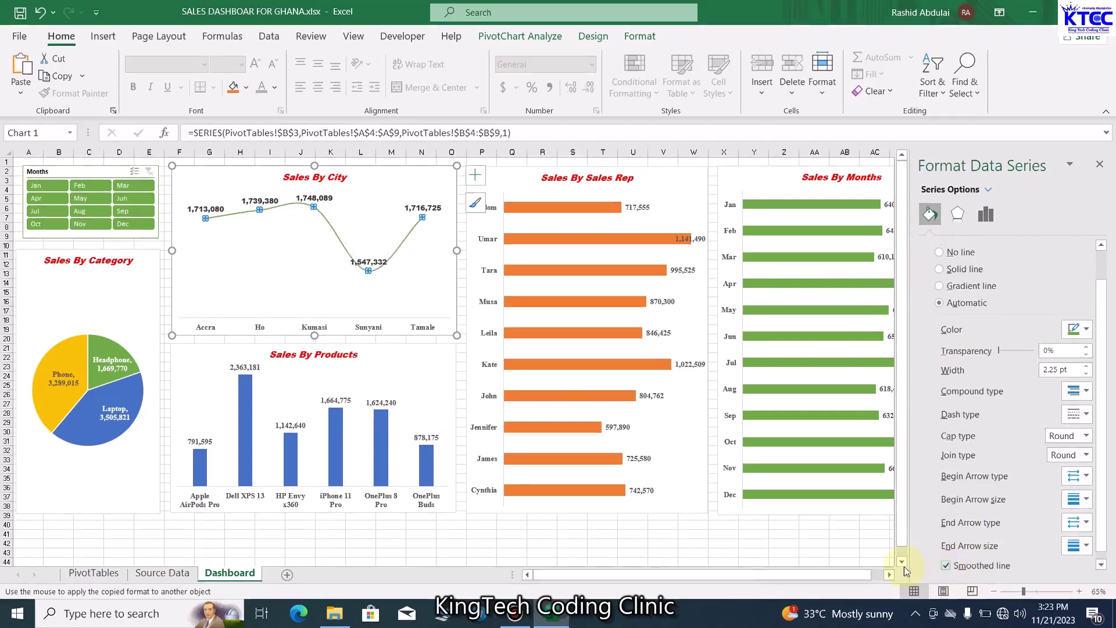
left_click(552, 544)
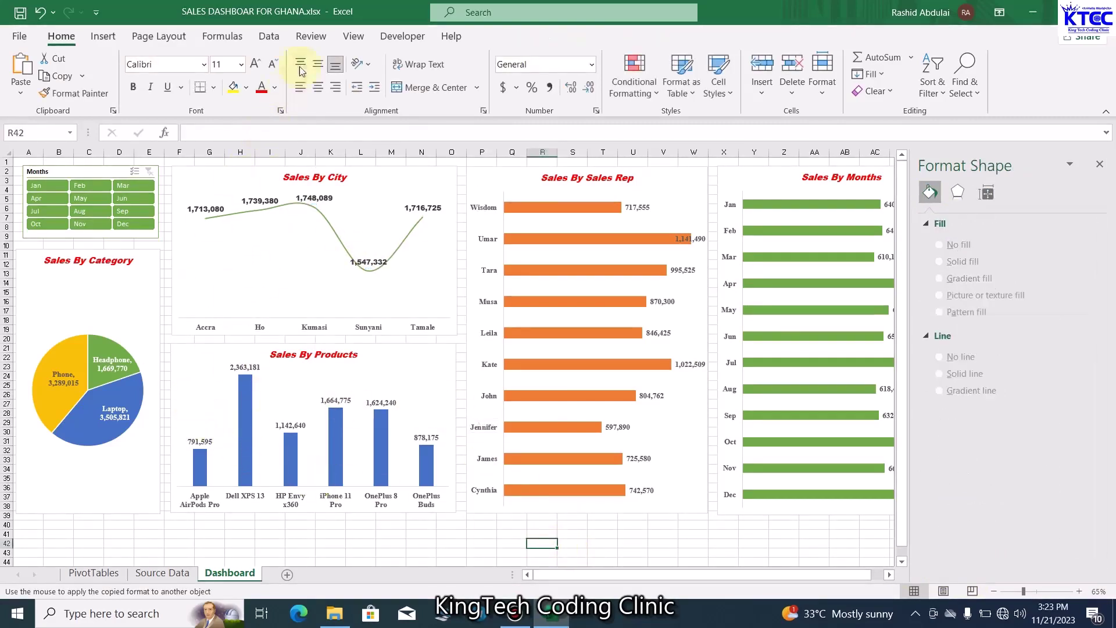
Hide the gridlines on the Dashboard sheet and enlarge the sheet's zoom to 73%
left_click(351, 38)
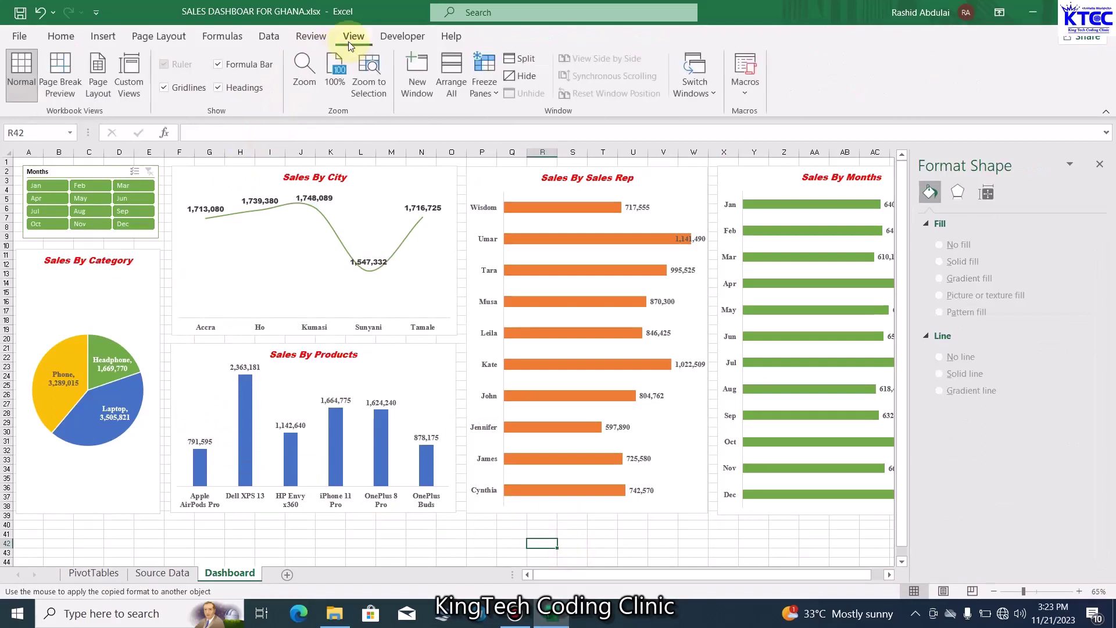
left_click(165, 88)
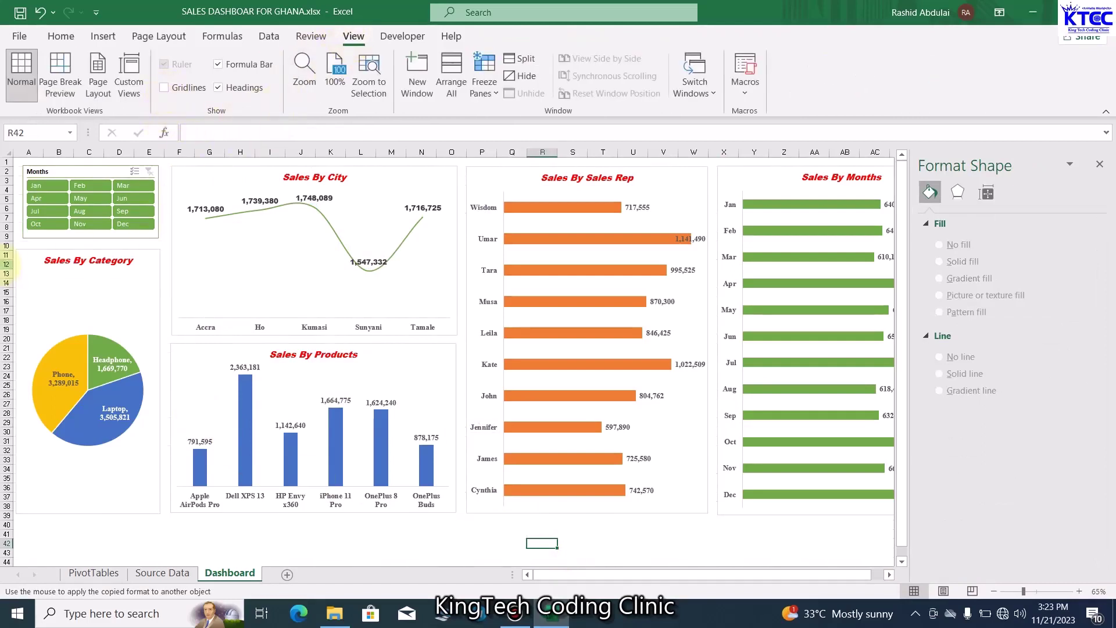
left_click(1100, 167)
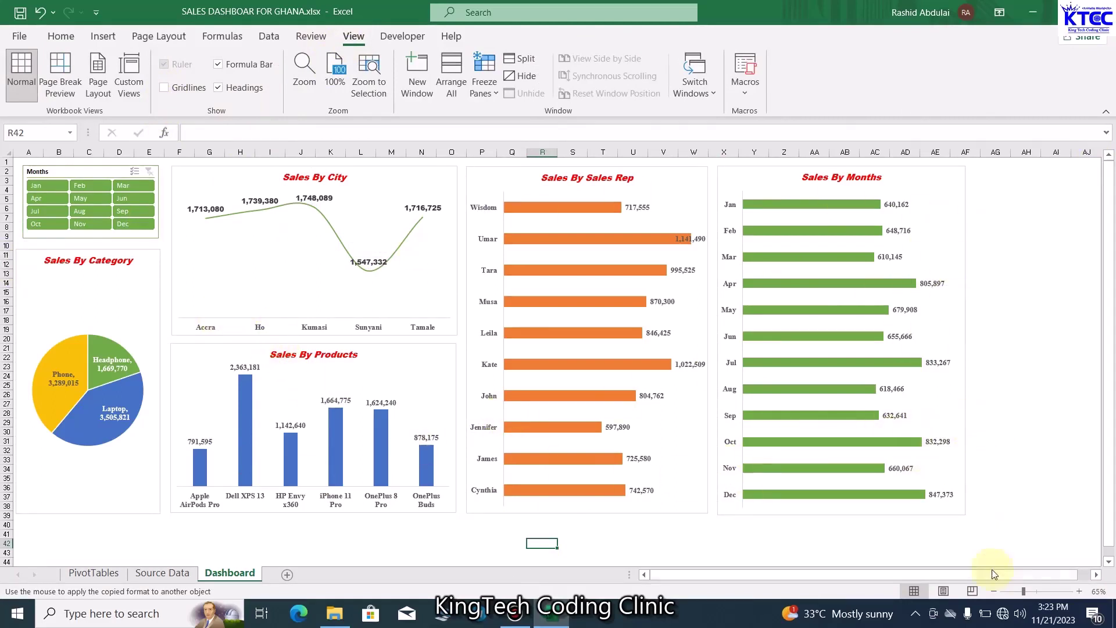
left_click(1027, 590)
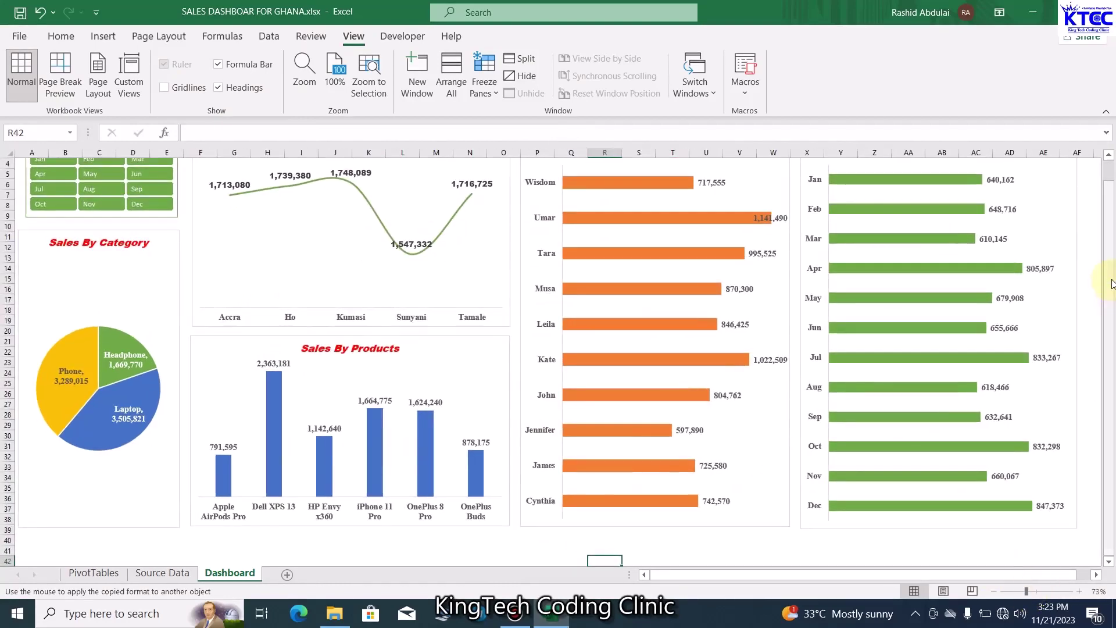
scroll(1112, 284, "up", 1)
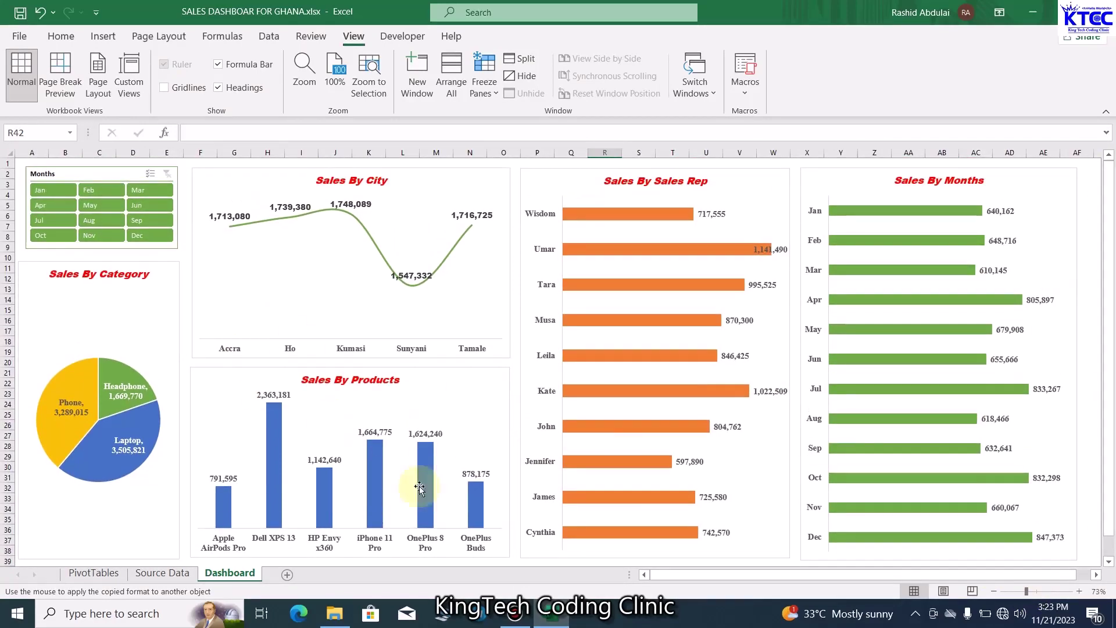
Check the Dashboard's linked charts by filtering the Months slicer to single months in turn, including Jan, Apr, Jul, Oct, Nov, Dec and Sep
left_click(161, 573)
left_click(219, 574)
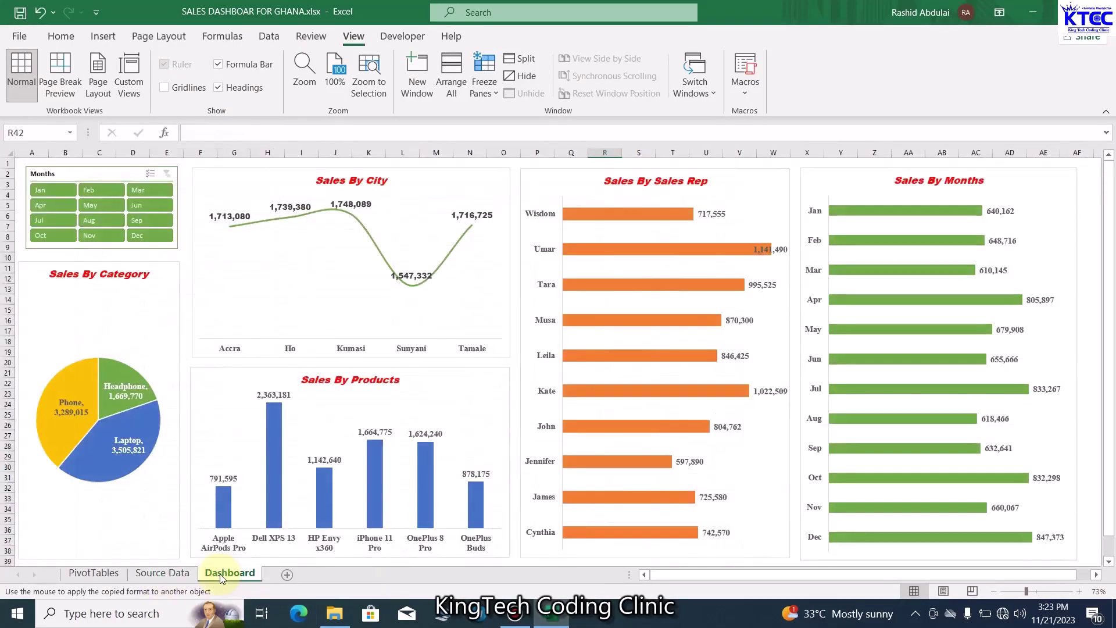
left_click(142, 191)
left_click(58, 192)
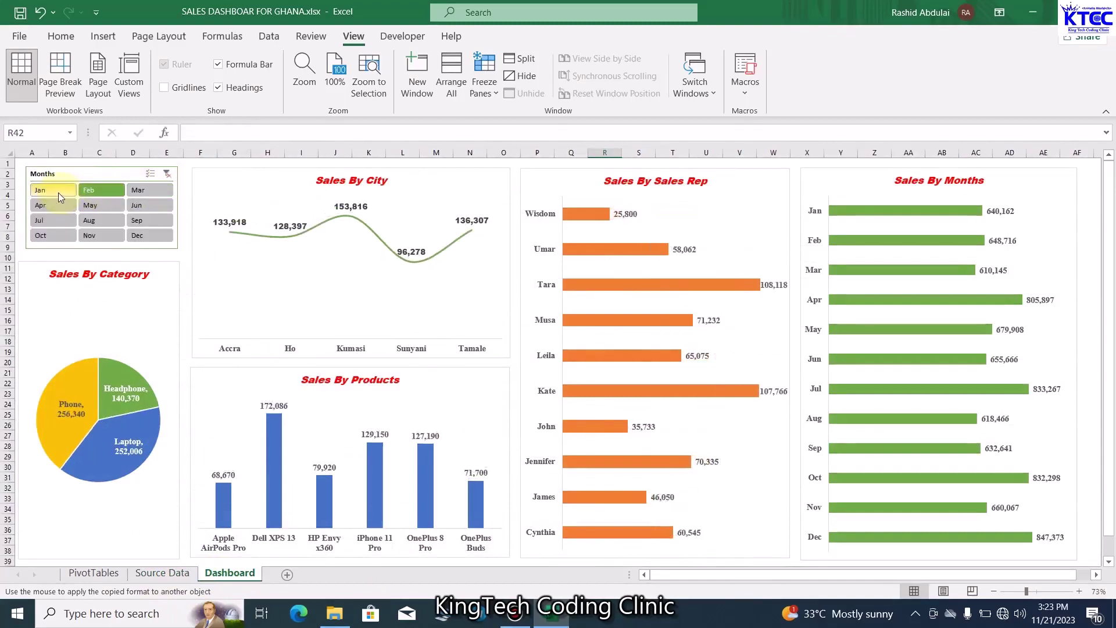
left_click(53, 206)
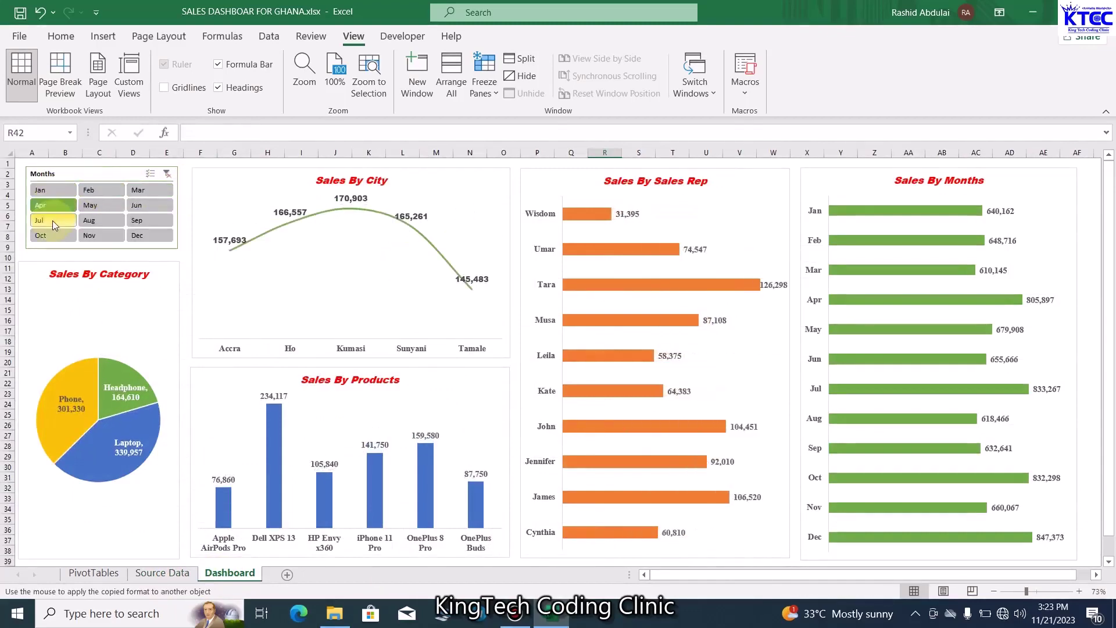
left_click(53, 221)
left_click(48, 238)
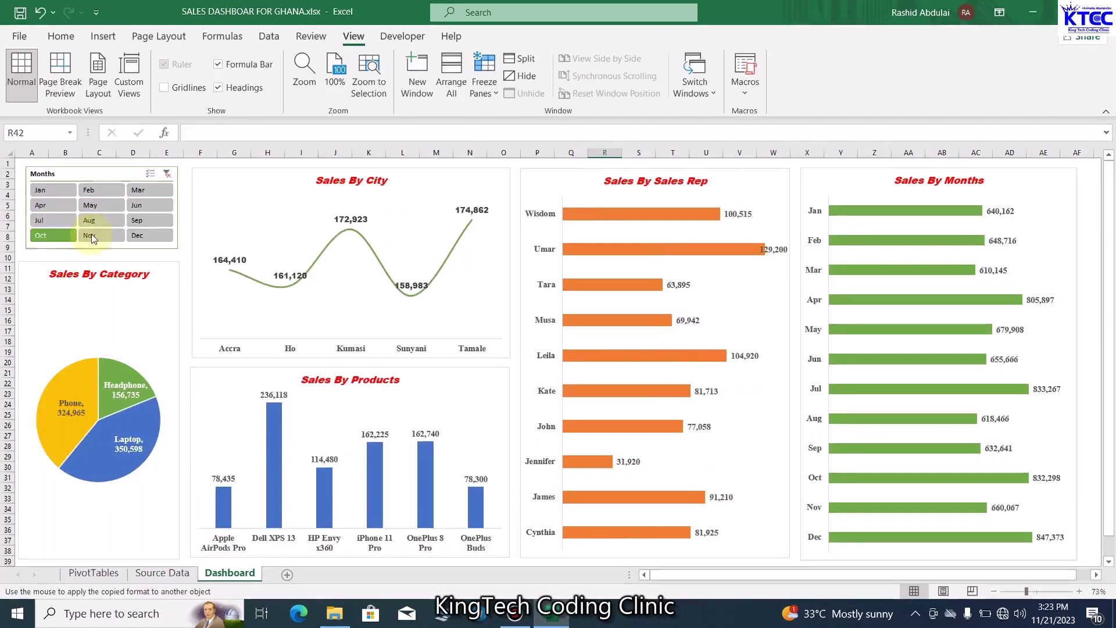
left_click(92, 236)
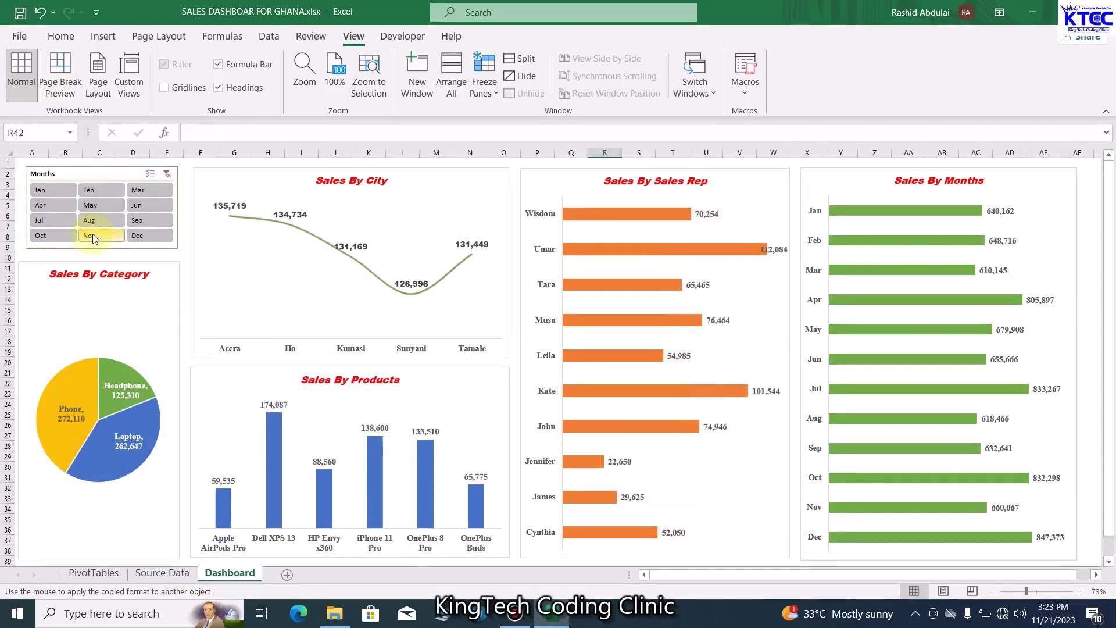
left_click(145, 231)
left_click(156, 216)
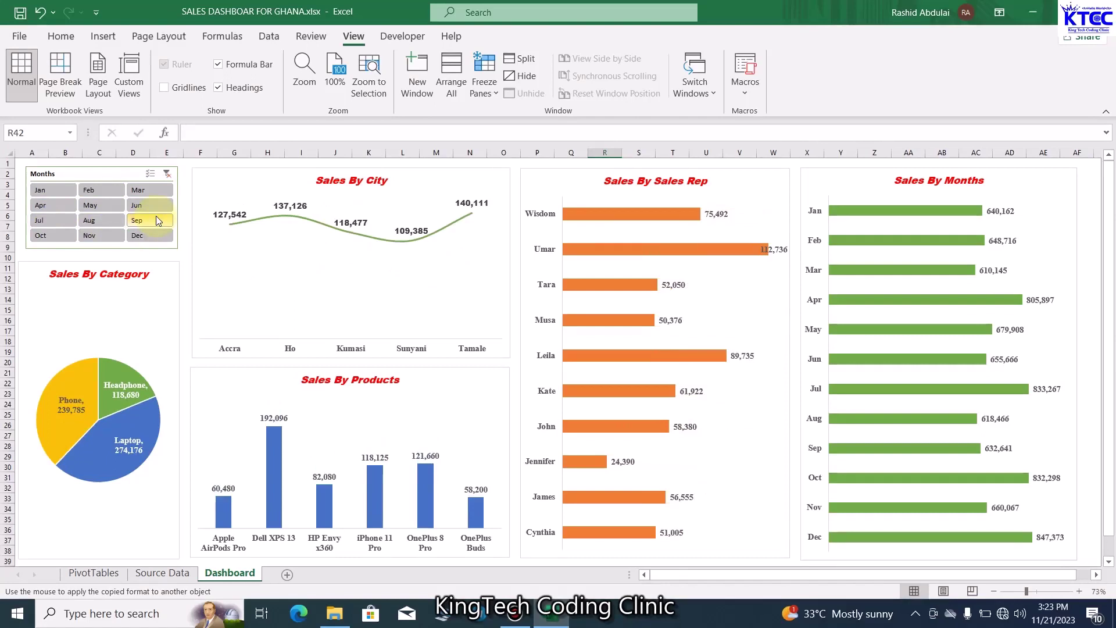
Compare the charts' response to further single-month filters in the Months slicer, including May, Aug, Apr, Jul, Sep, Jun, Mar and Feb
left_click(98, 211)
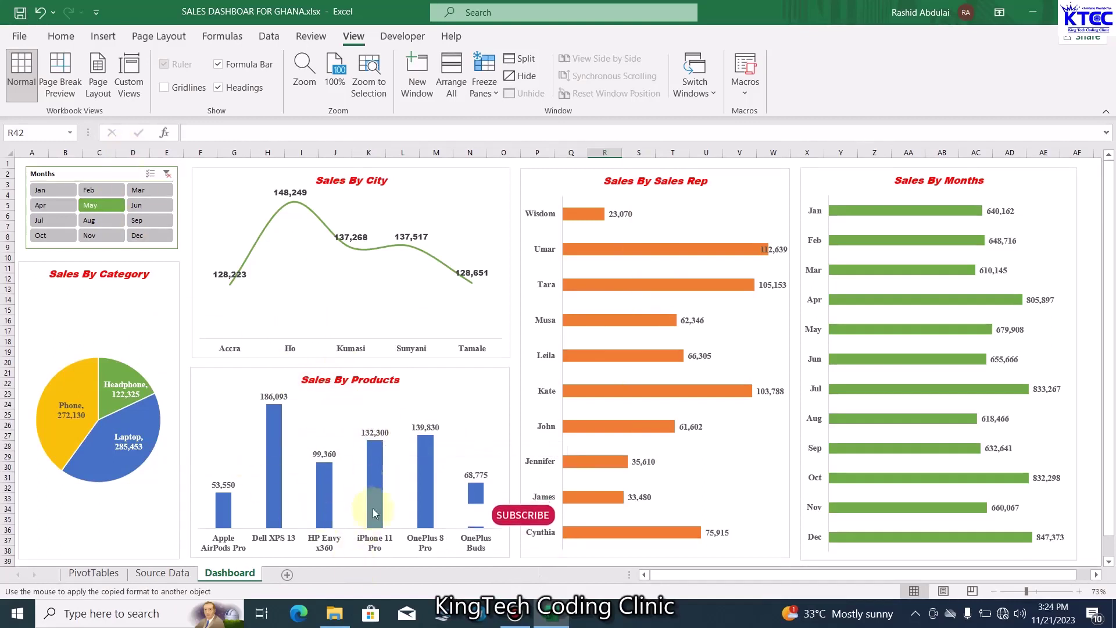
left_click(145, 220)
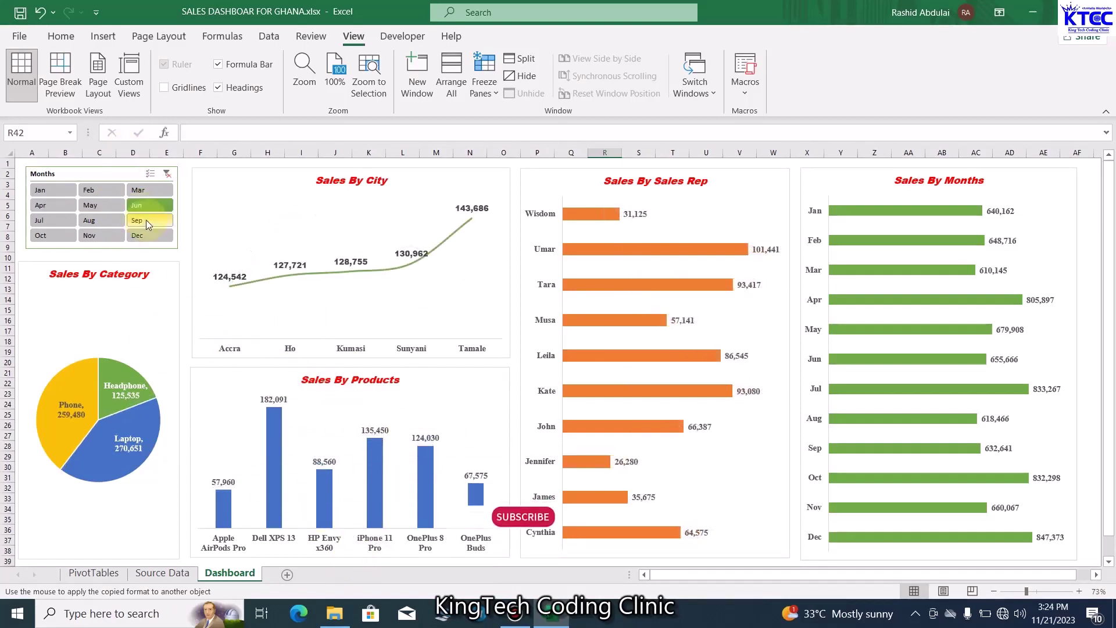
left_click(96, 219)
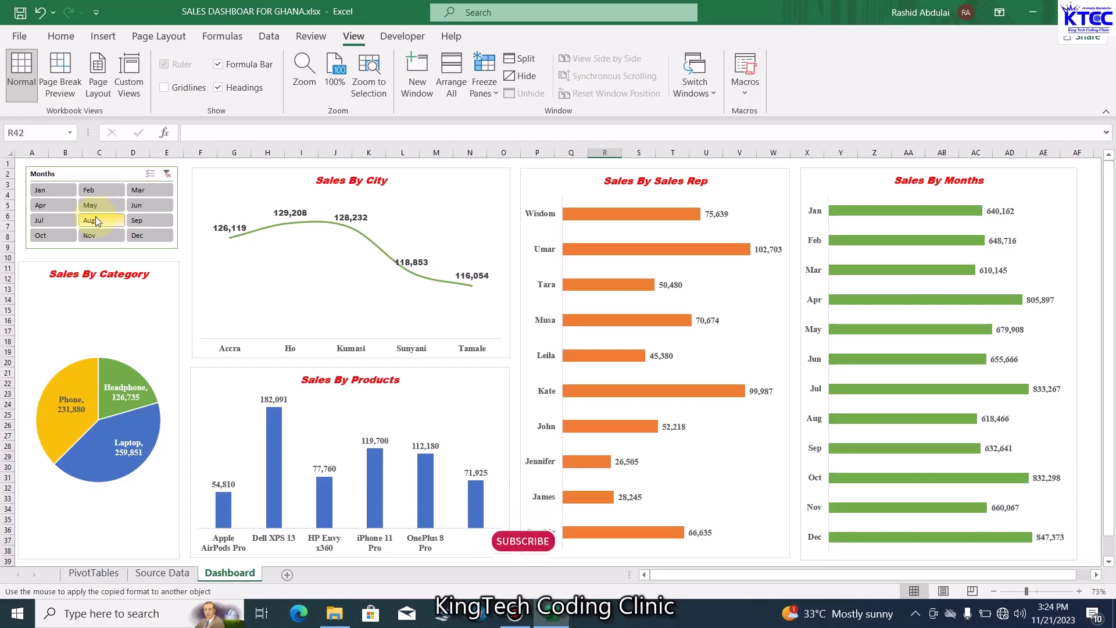
left_click(64, 207)
left_click(63, 226)
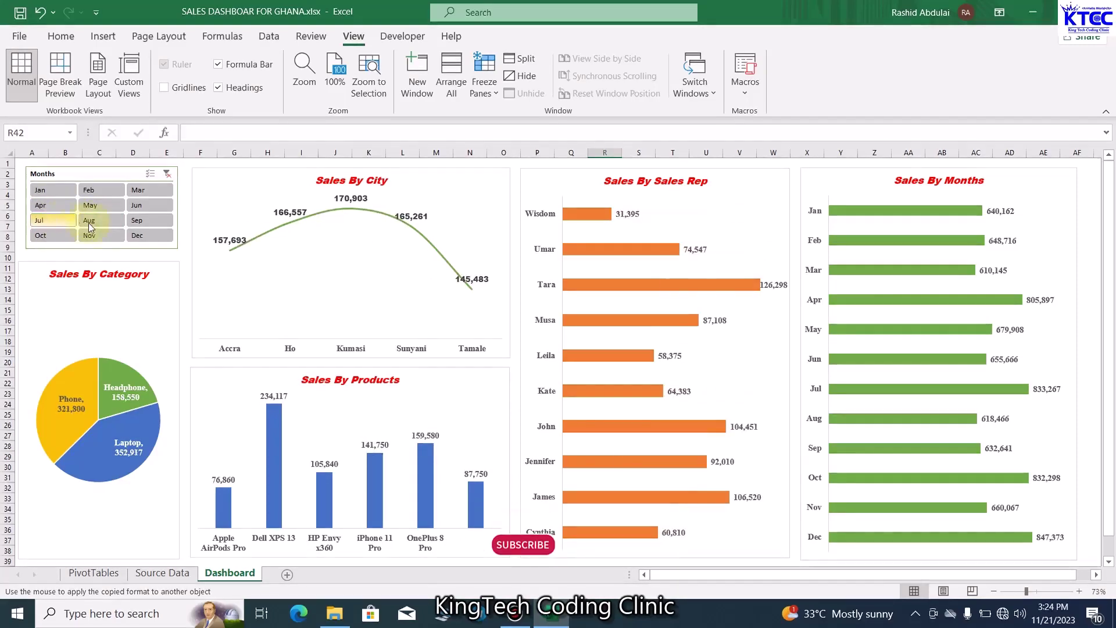
left_click(90, 222)
left_click(151, 224)
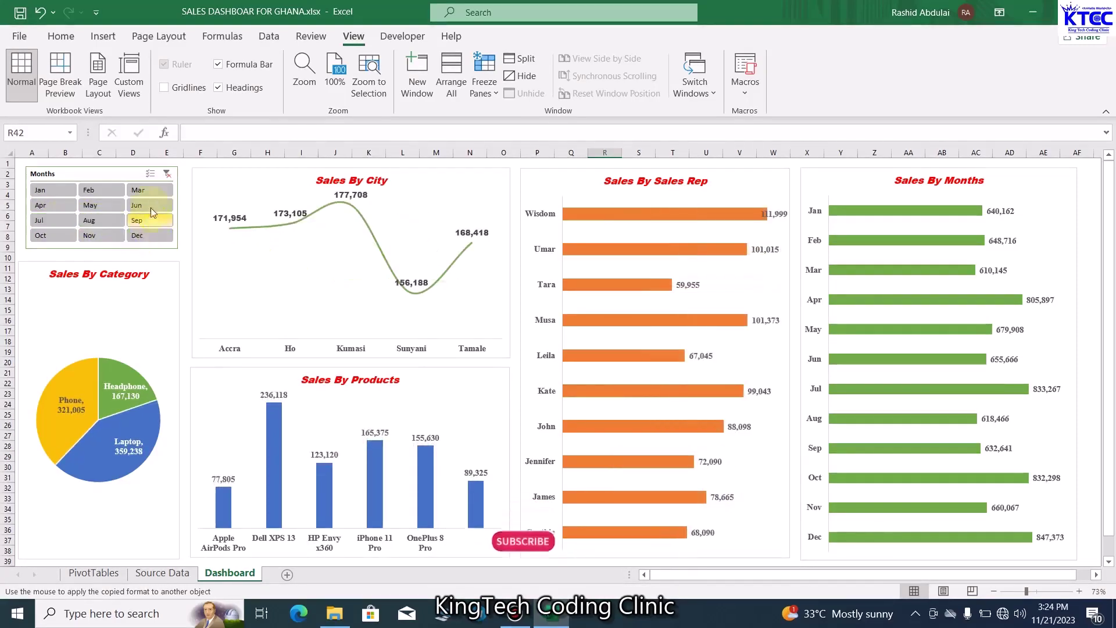
left_click(152, 208)
left_click(160, 188)
left_click(110, 189)
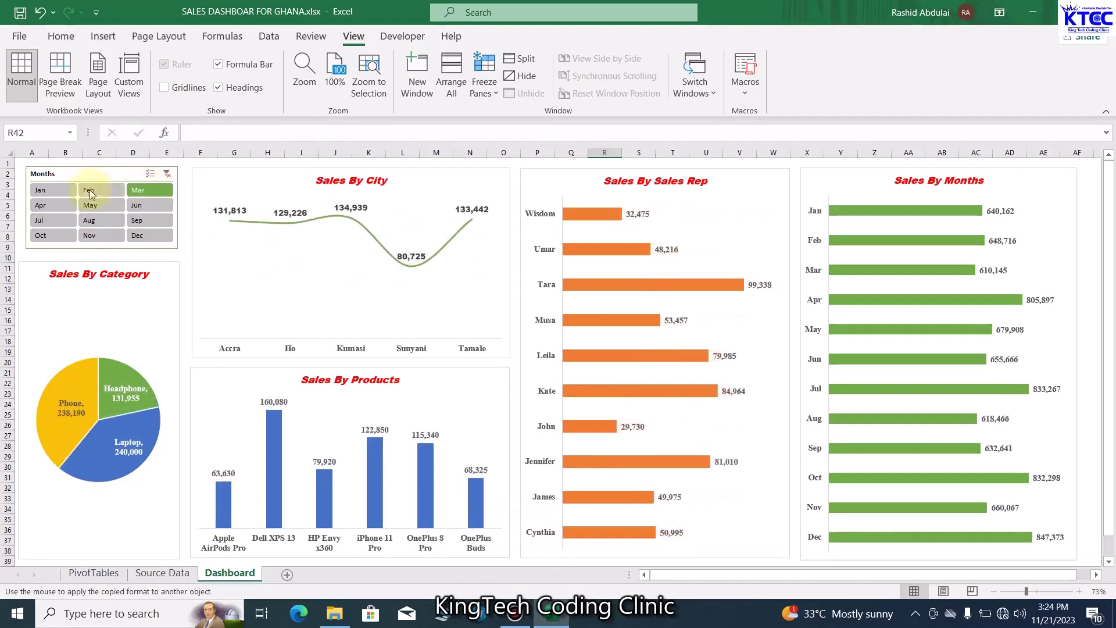